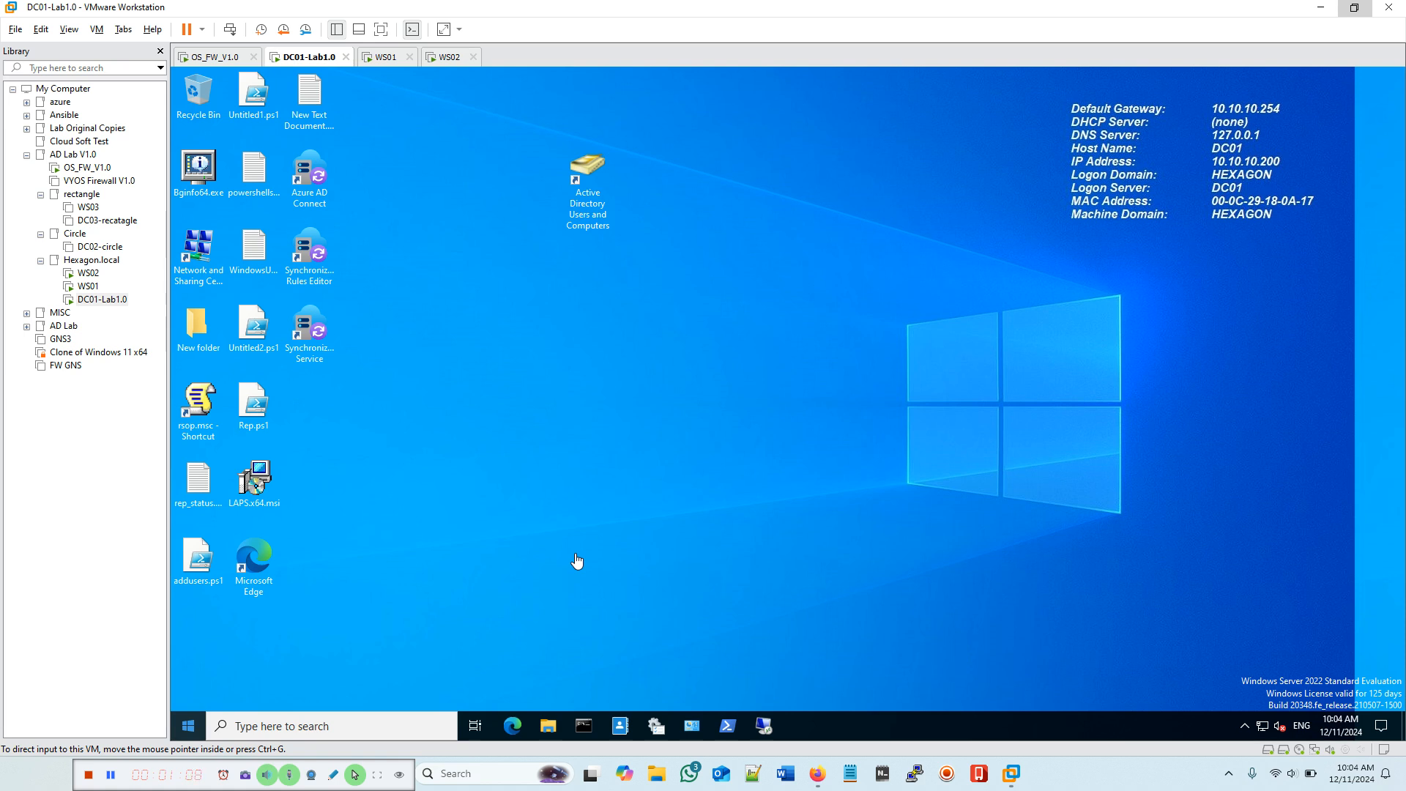
Step: Bring the Firefox window showing Microsoft's Group Policy Hierarchy article to the front
{"action": "left_click", "coordinate": [822, 780]}
{"action": "left_click", "coordinate": [822, 780]}
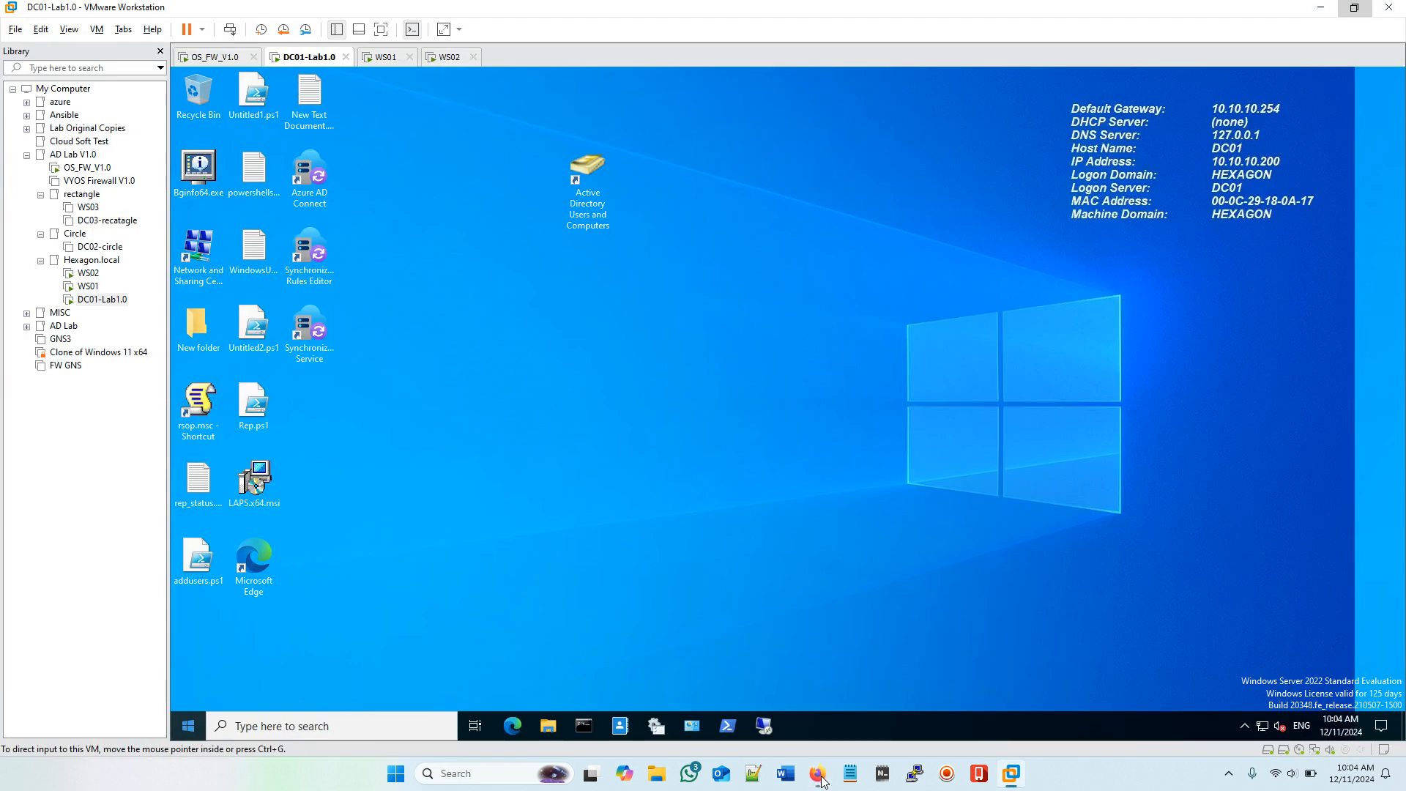
{"action": "left_click", "coordinate": [822, 780]}
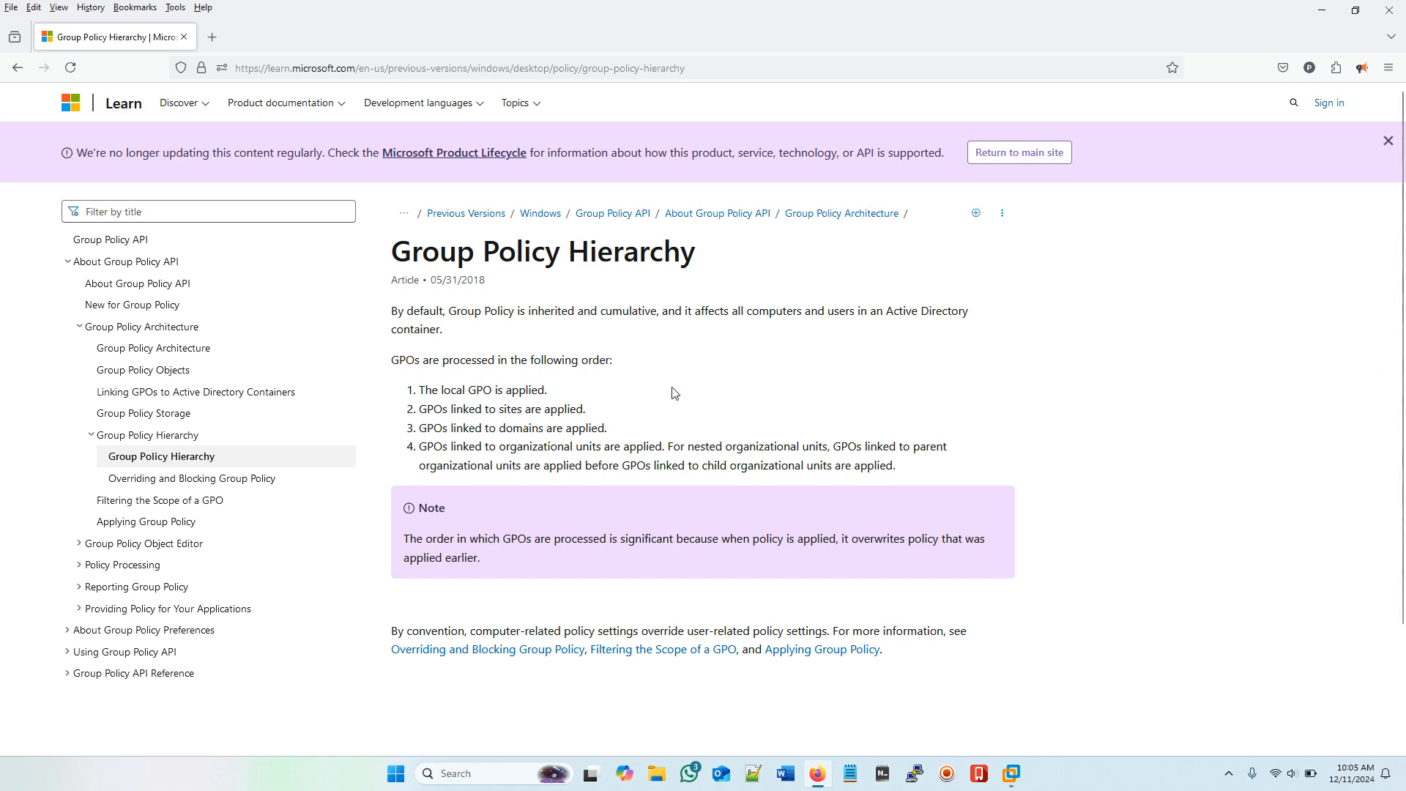
{"action": "left_click_drag", "start_coordinate": [419, 390], "coordinate": [545, 389]}
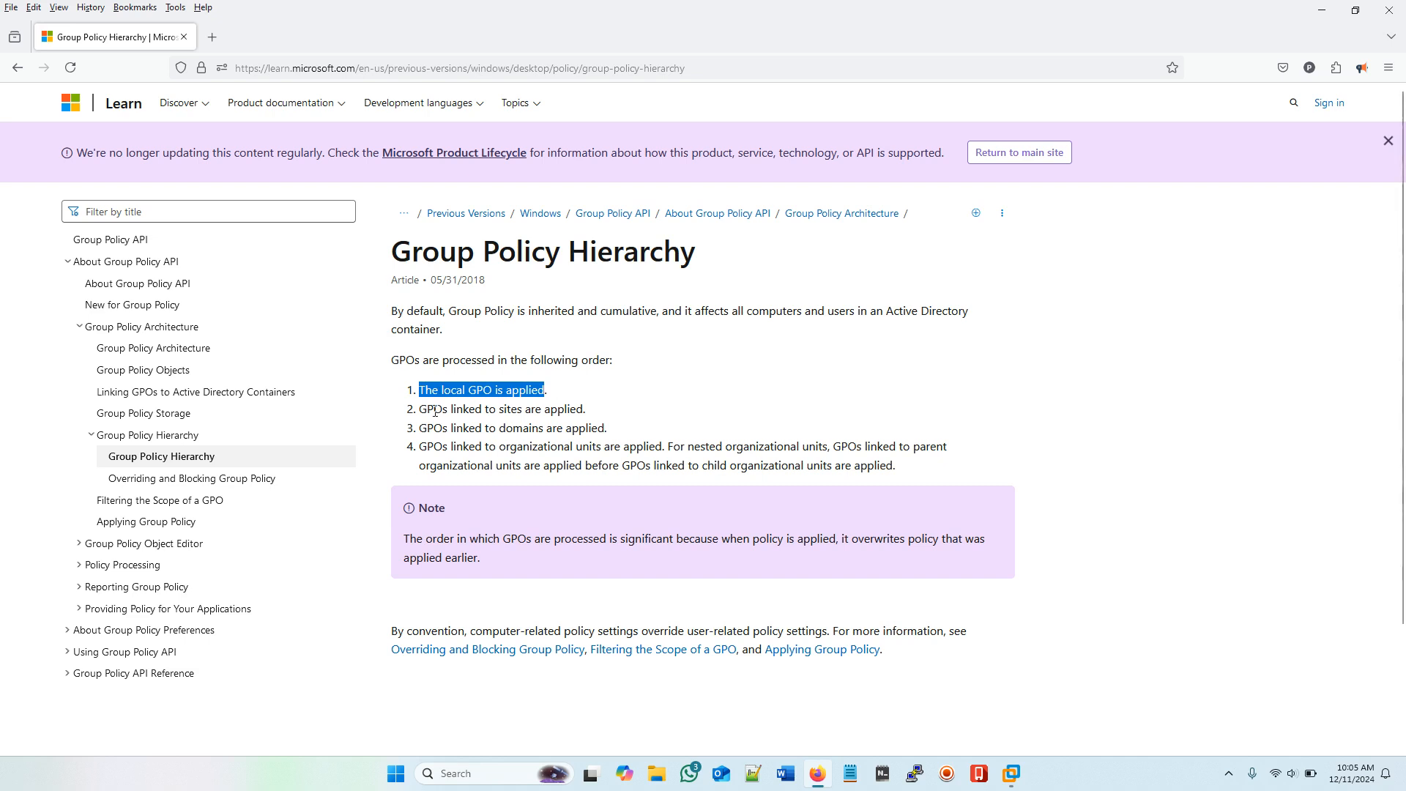
{"action": "left_click_drag", "start_coordinate": [422, 410], "coordinate": [602, 409]}
{"action": "left_click", "coordinate": [603, 409]}
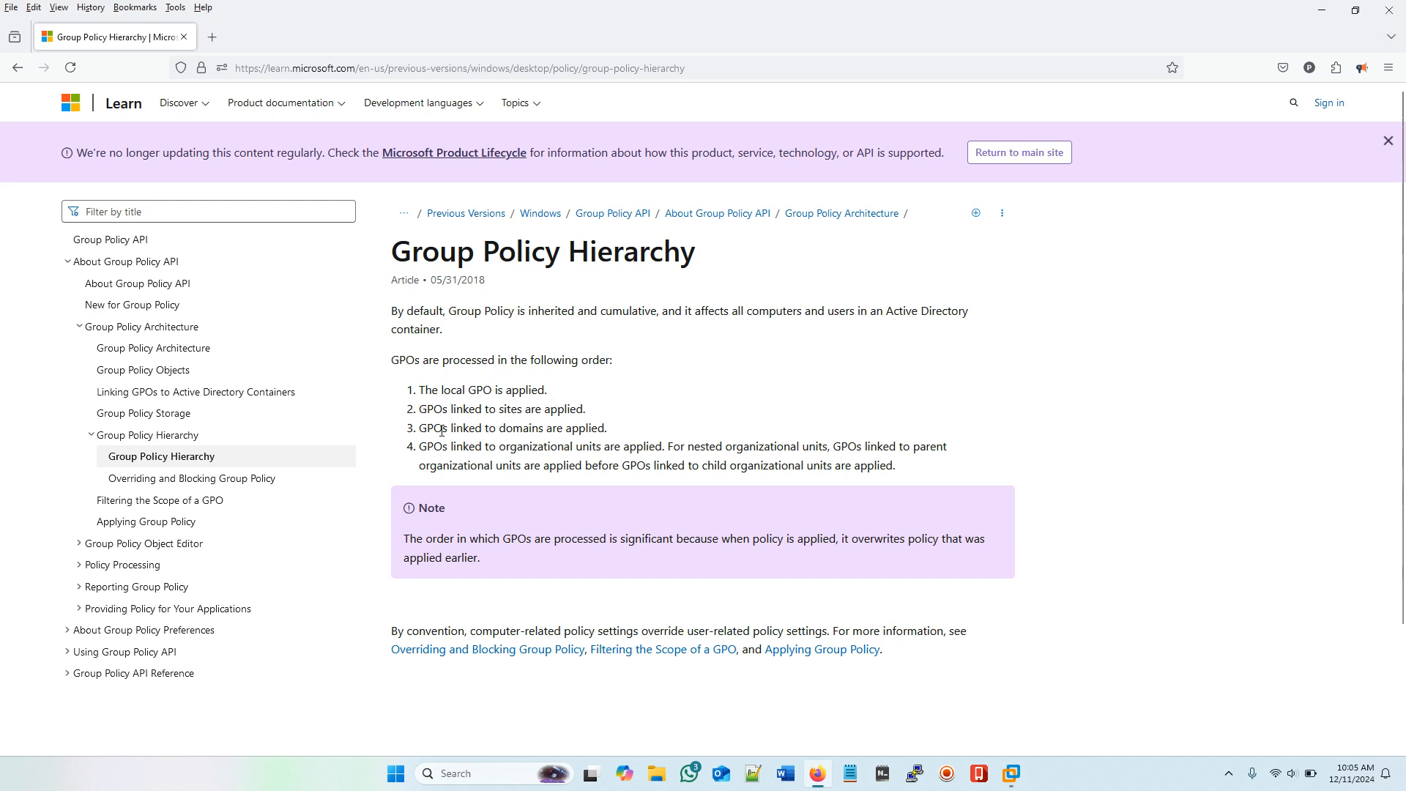
{"action": "left_click_drag", "start_coordinate": [419, 428], "coordinate": [628, 432]}
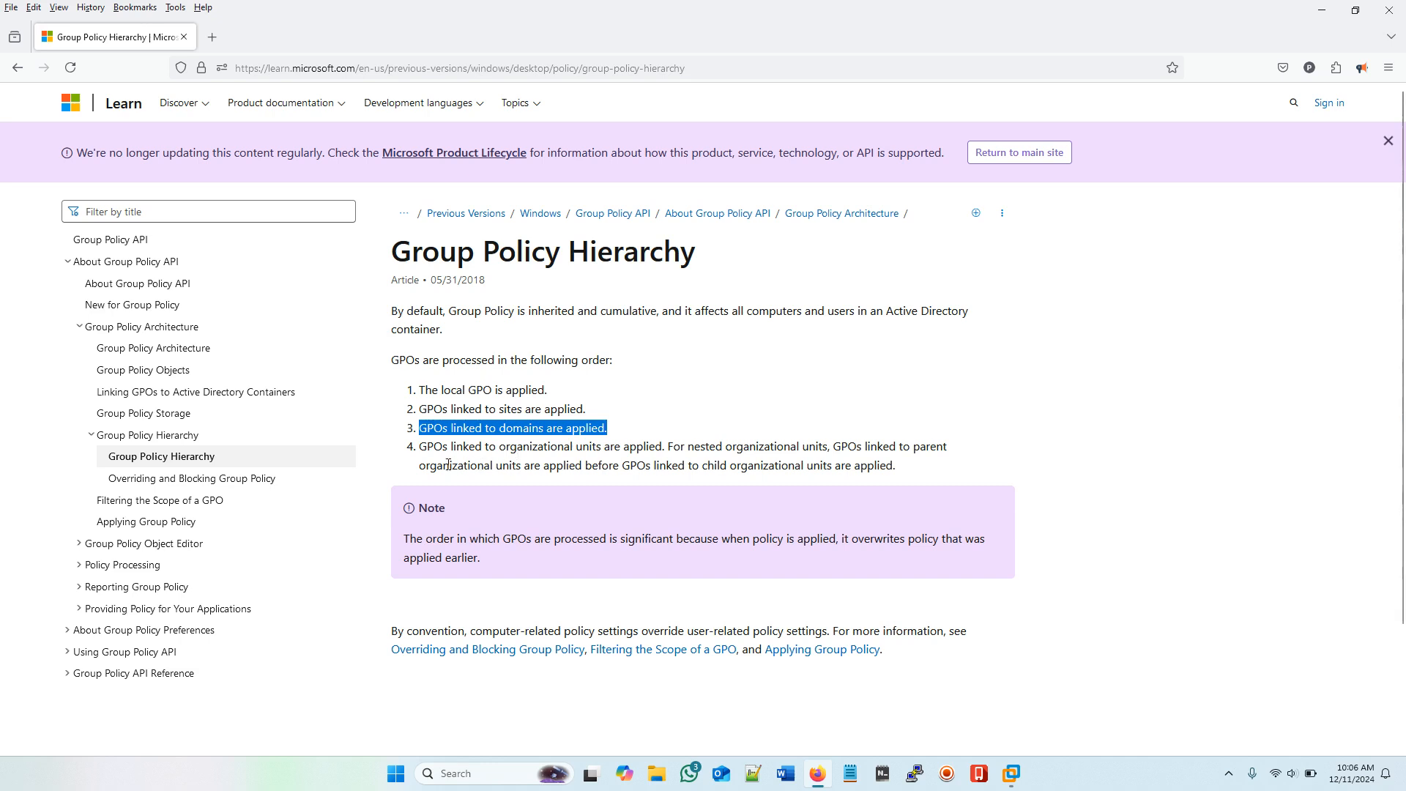
{"action": "left_click_drag", "start_coordinate": [419, 446], "coordinate": [664, 448]}
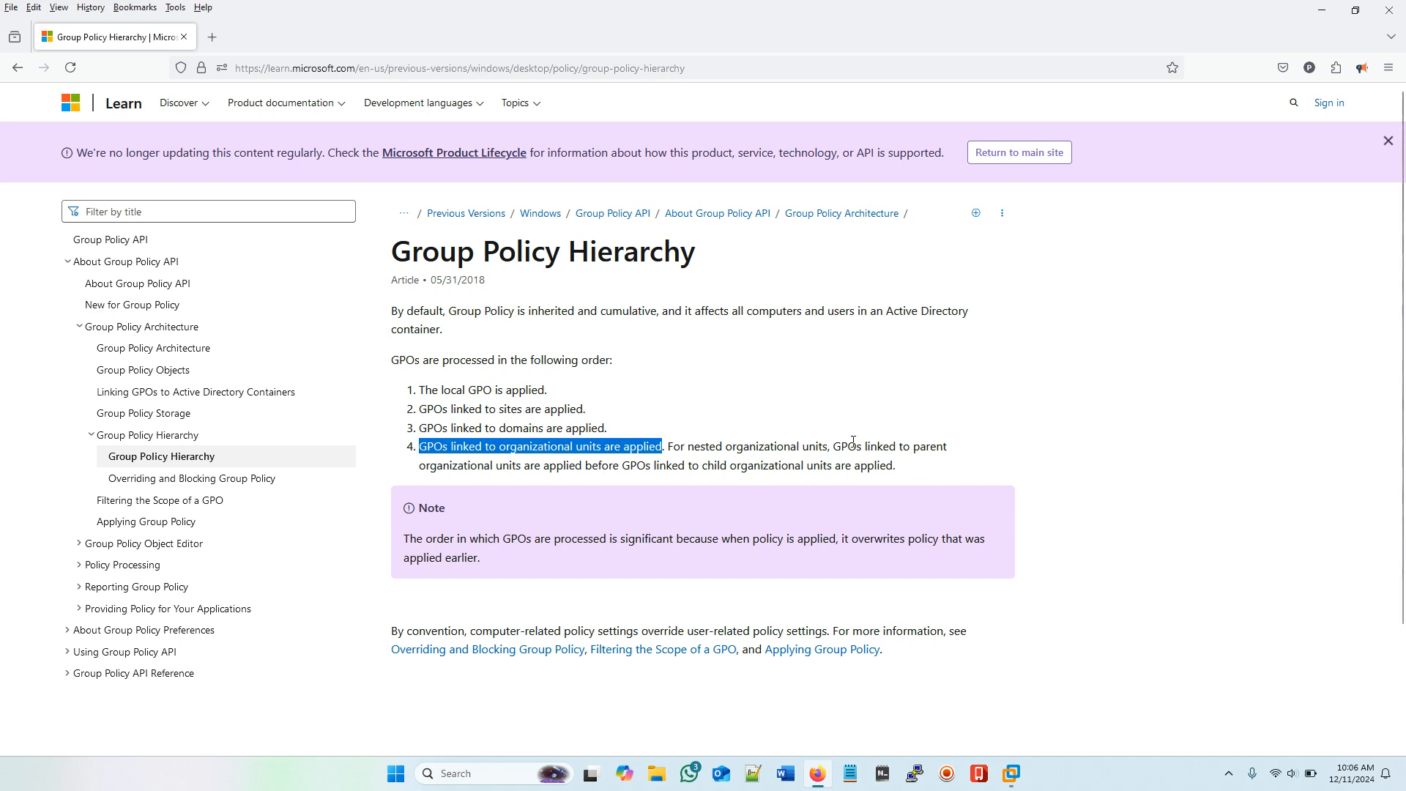
{"action": "left_click_drag", "start_coordinate": [832, 447], "coordinate": [958, 449]}
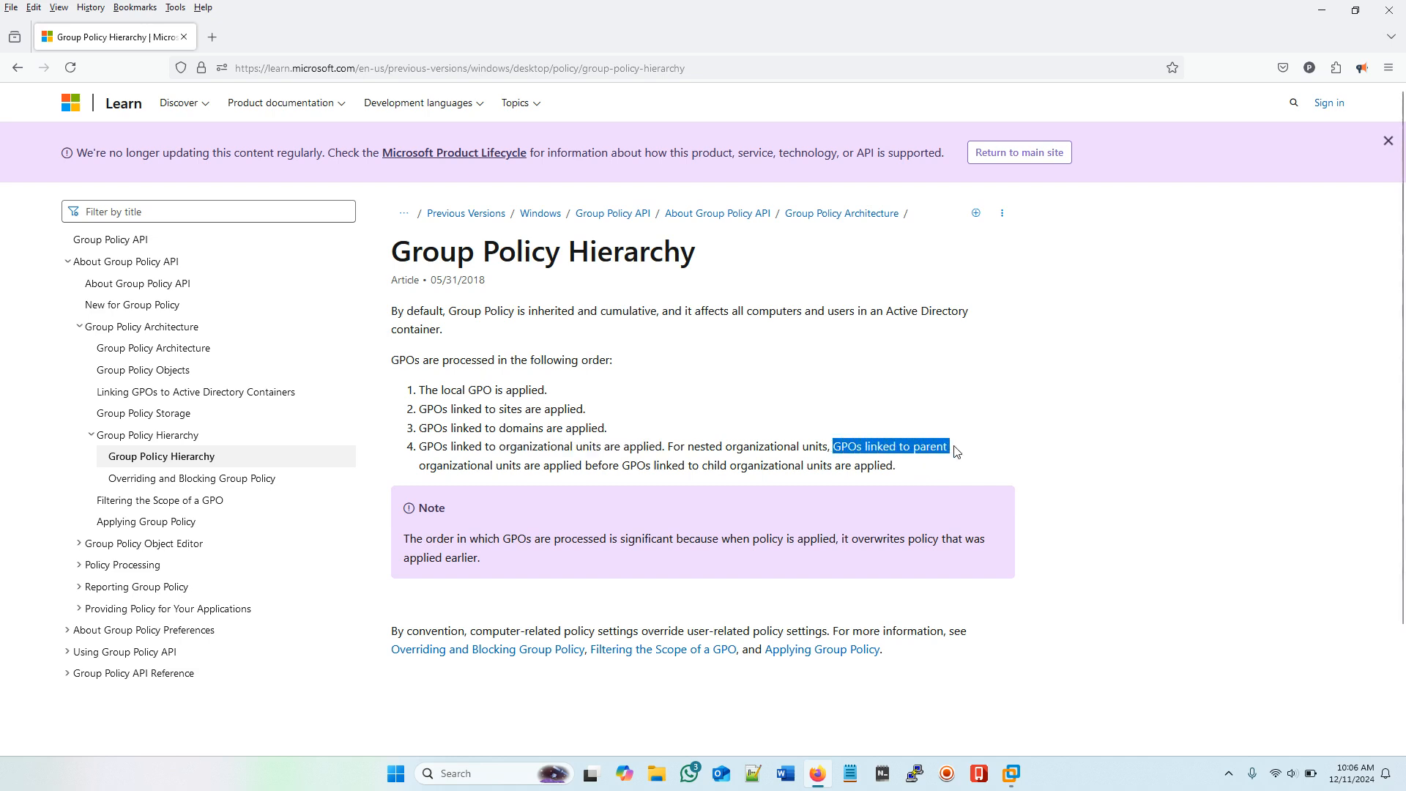
{"action": "left_click", "coordinate": [975, 448]}
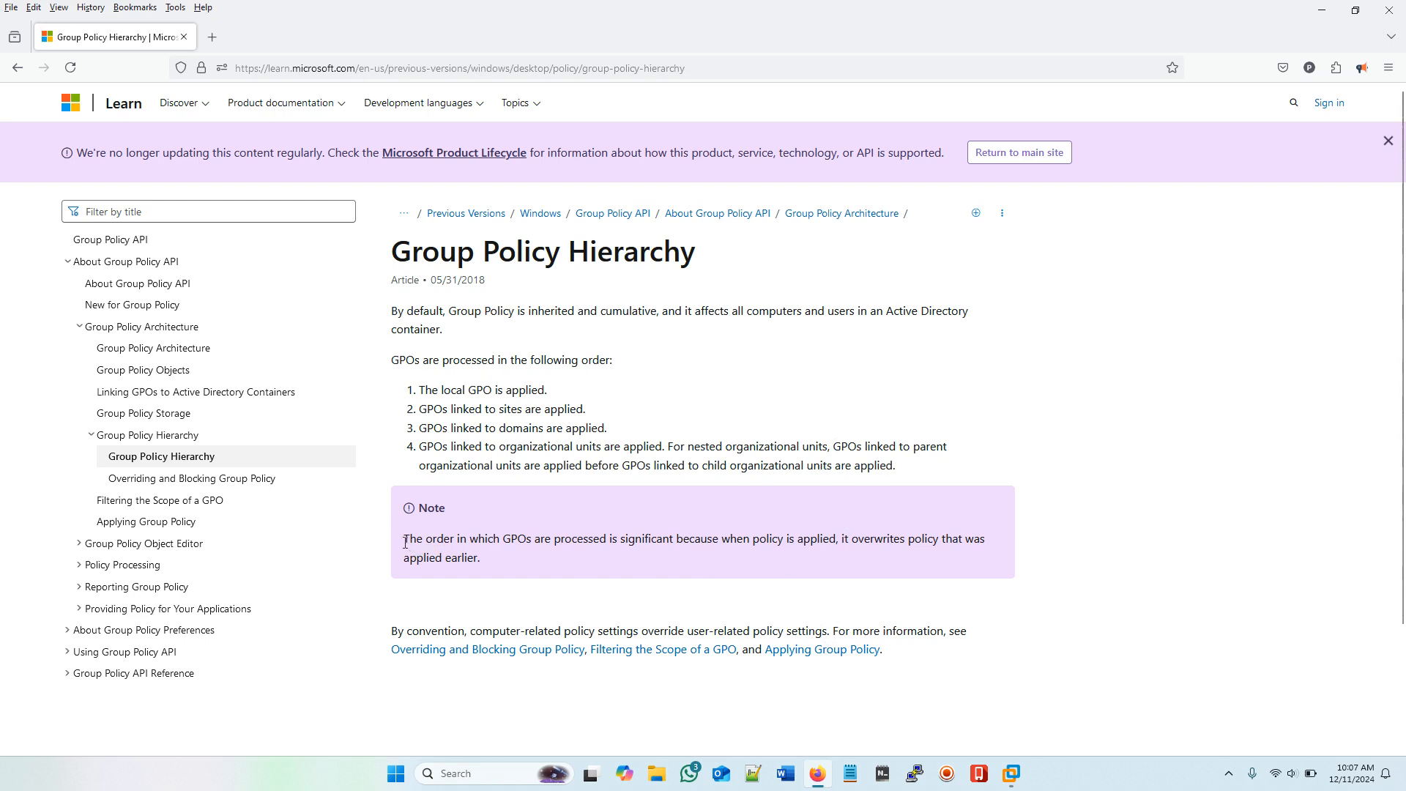
Step: Highlight the processing-order note, then show previews of the VMware virtual machine windows
{"action": "left_click_drag", "start_coordinate": [404, 540], "coordinate": [747, 549]}
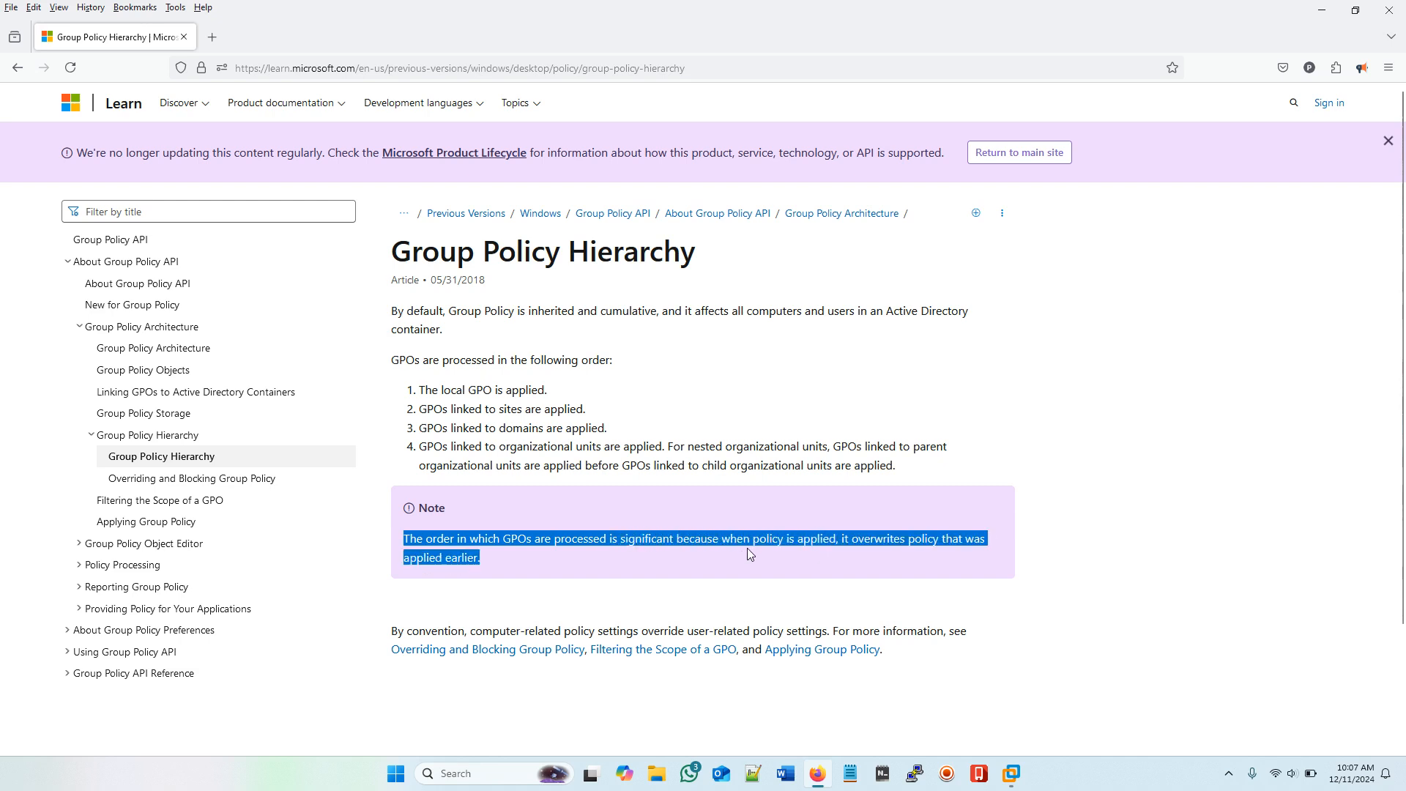
{"action": "left_click", "coordinate": [816, 547]}
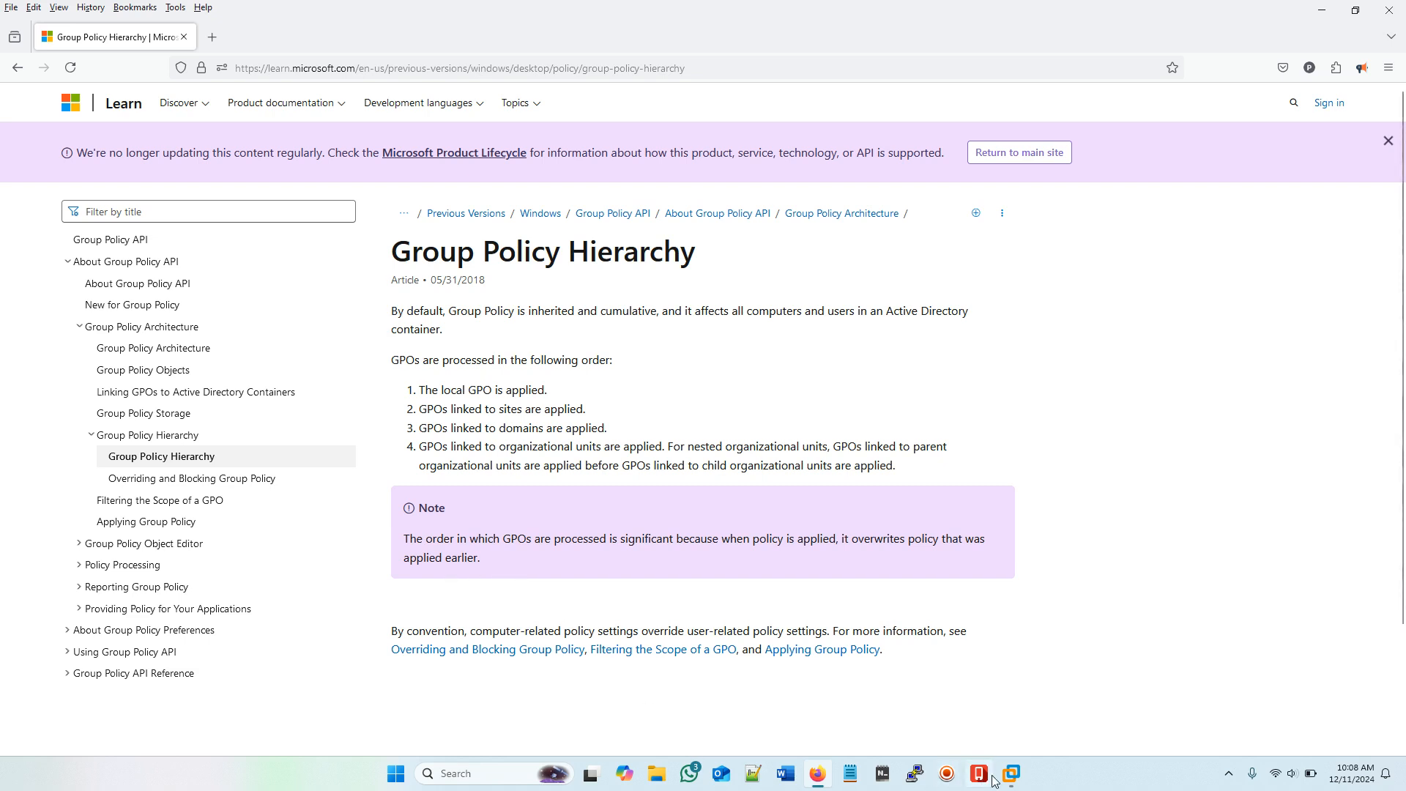
{"action": "mouse_move", "coordinate": [1013, 780]}
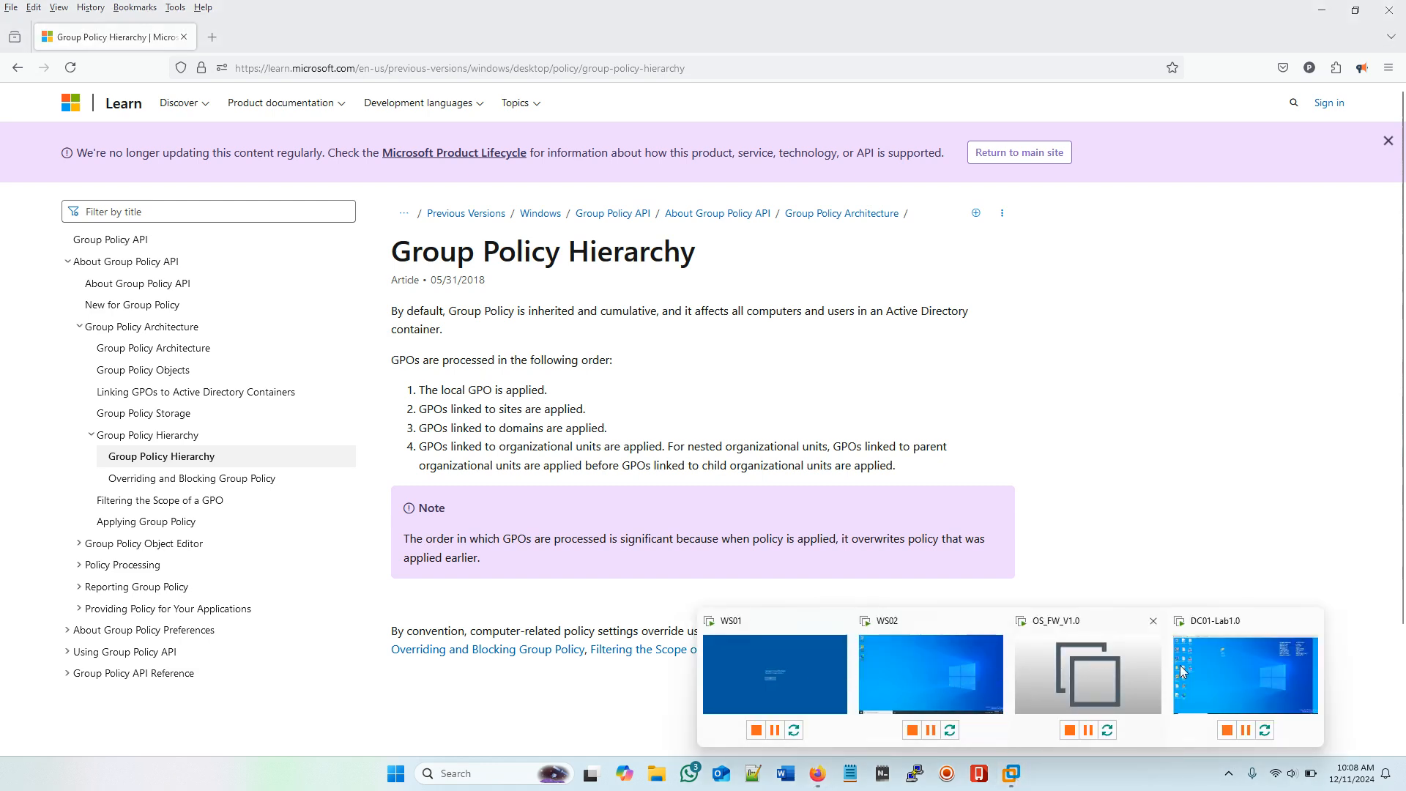
Step: Switch to the DC01-Lab1.0 VM and launch Active Directory Users and Computers
{"action": "left_click", "coordinate": [1219, 668]}
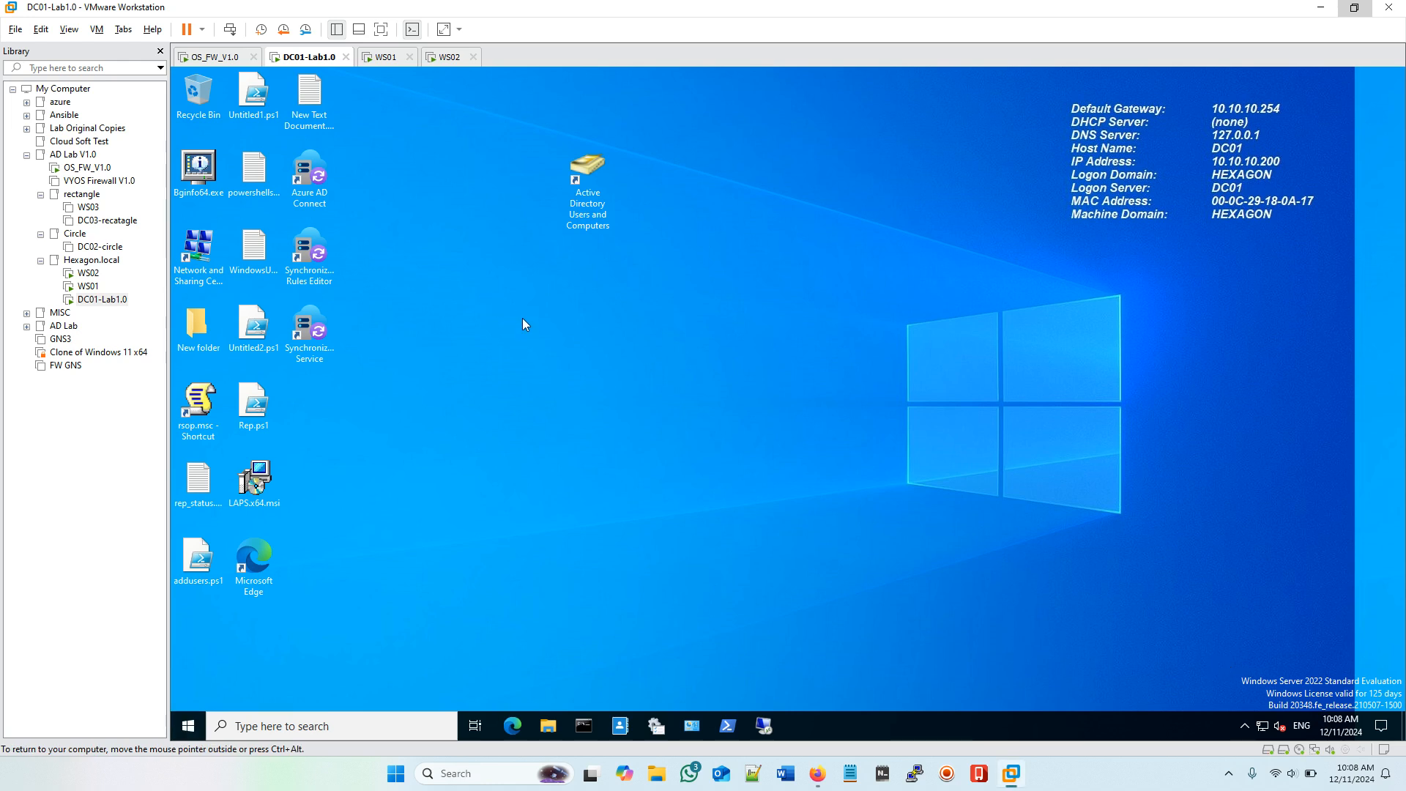
{"action": "left_click", "coordinate": [597, 217]}
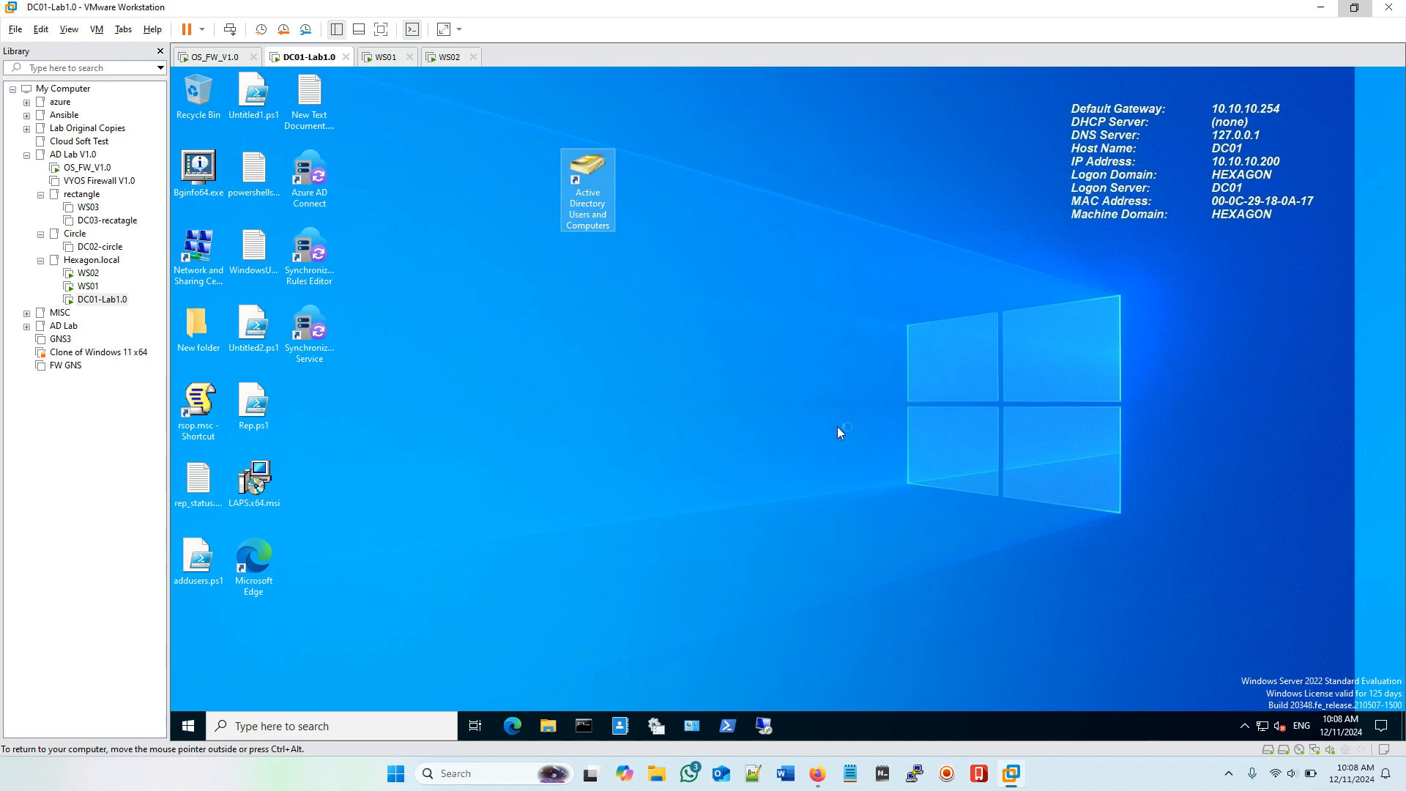
{"action": "left_click", "coordinate": [948, 775]}
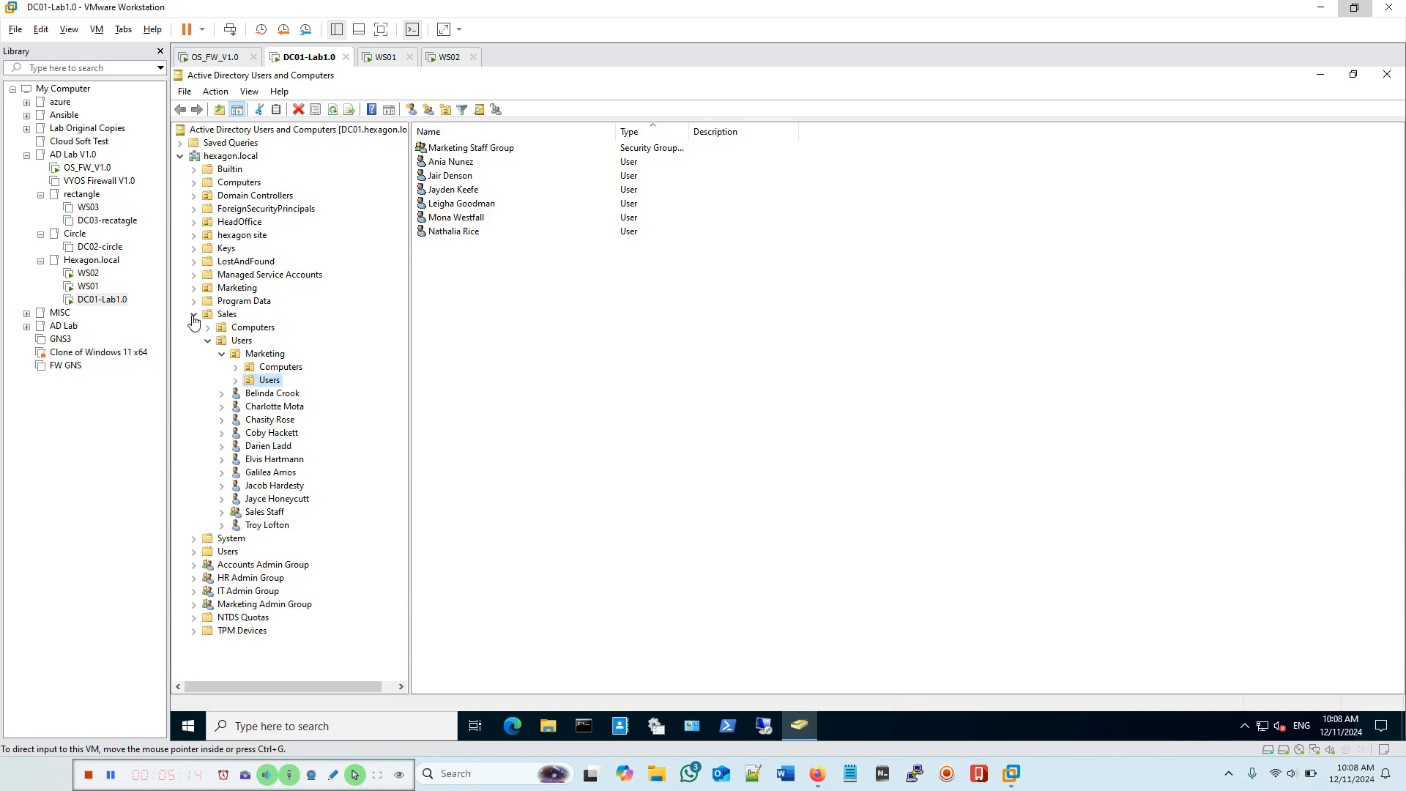
Step: Expand Sales > Users > Marketing and open its Users OU, listing Marketing Staff Group and six users
{"action": "left_click", "coordinate": [194, 315]}
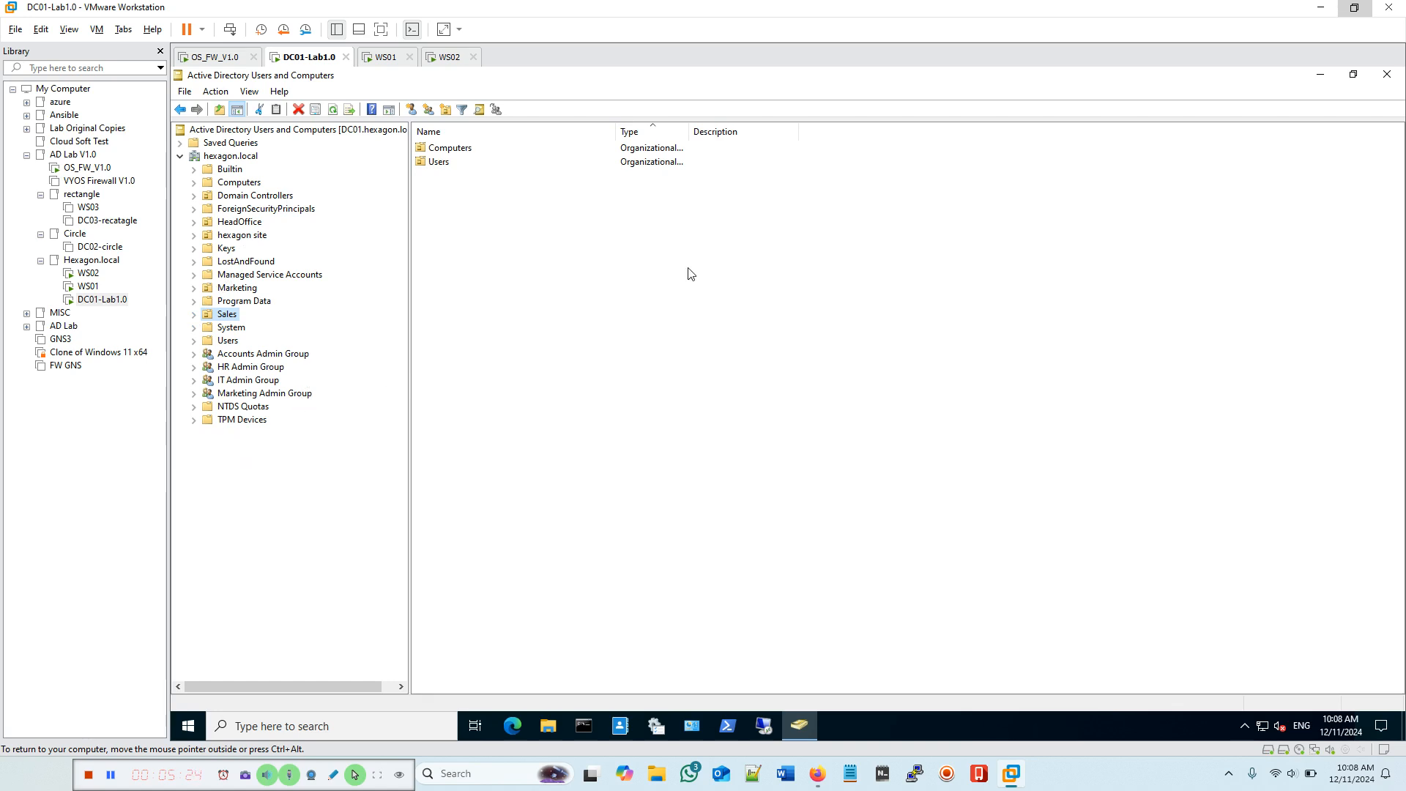
{"action": "left_click", "coordinate": [194, 315]}
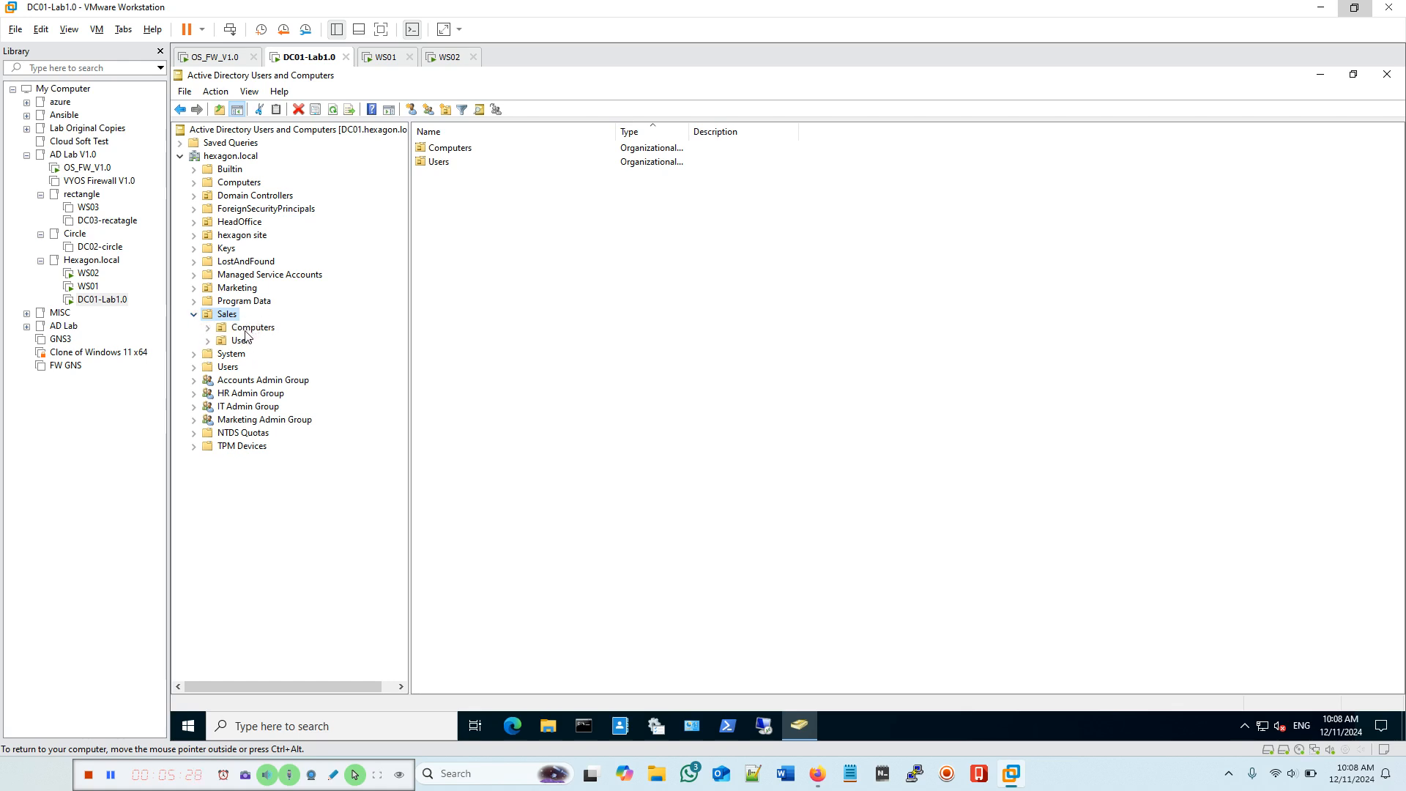
{"action": "left_click", "coordinate": [238, 340]}
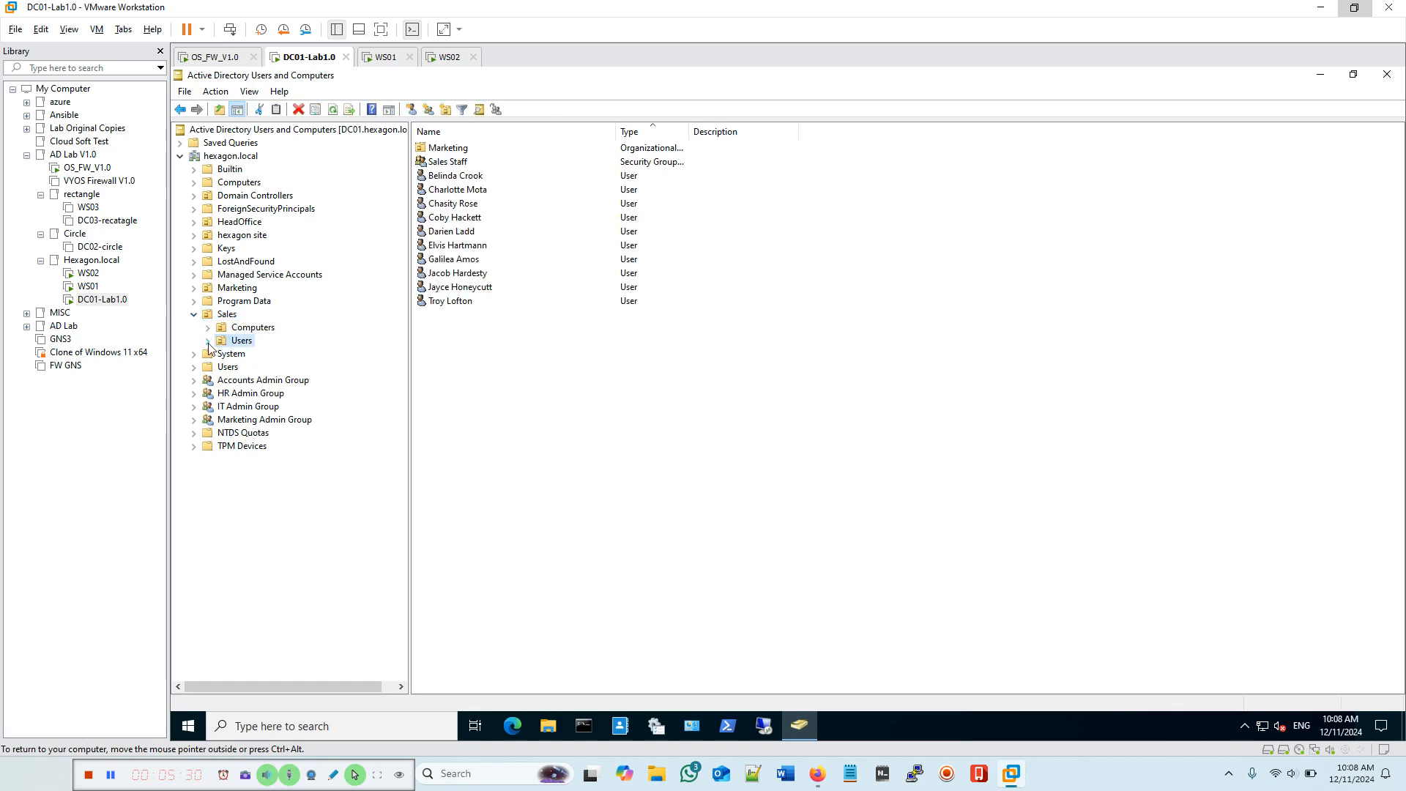
{"action": "left_click", "coordinate": [208, 341]}
{"action": "left_click", "coordinate": [243, 356]}
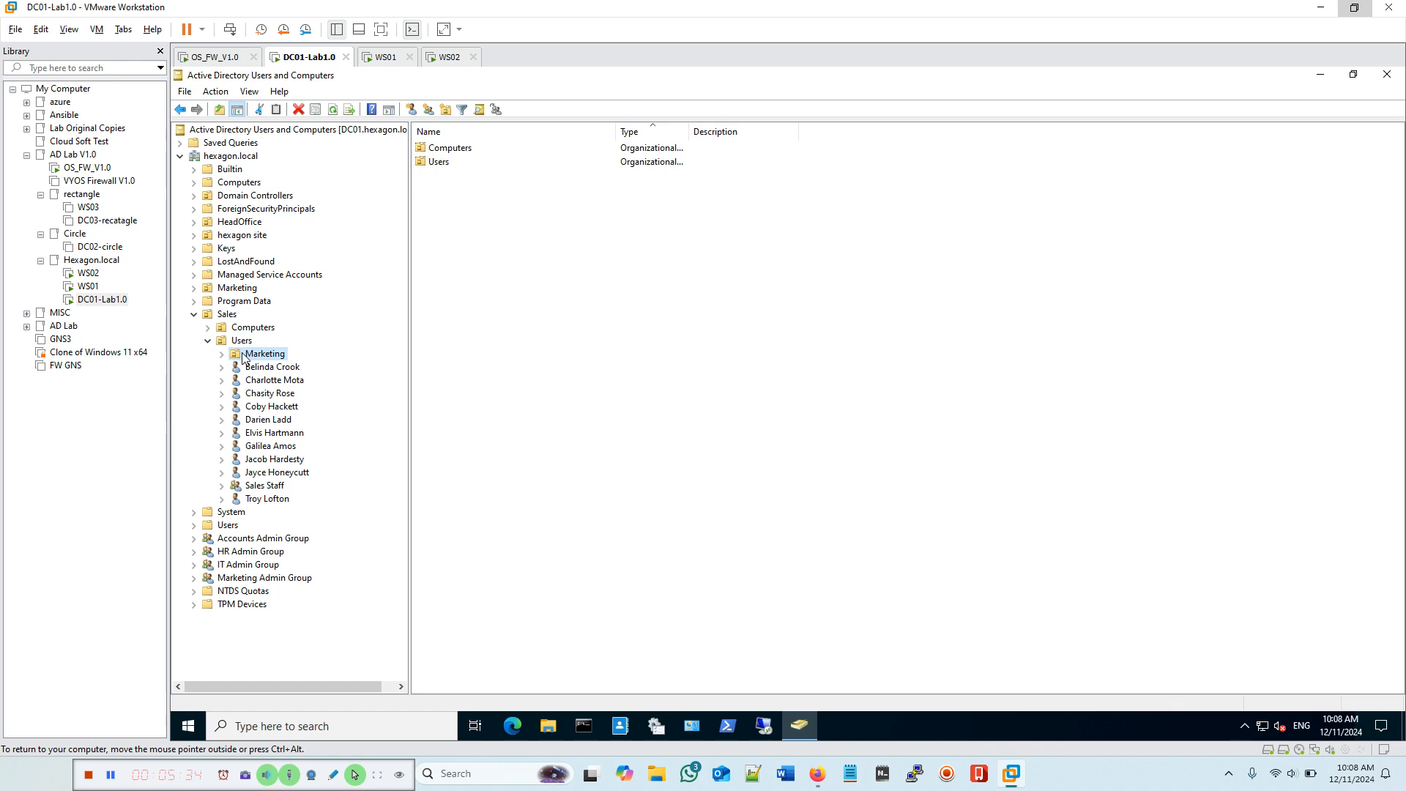
{"action": "double_click", "coordinate": [432, 164]}
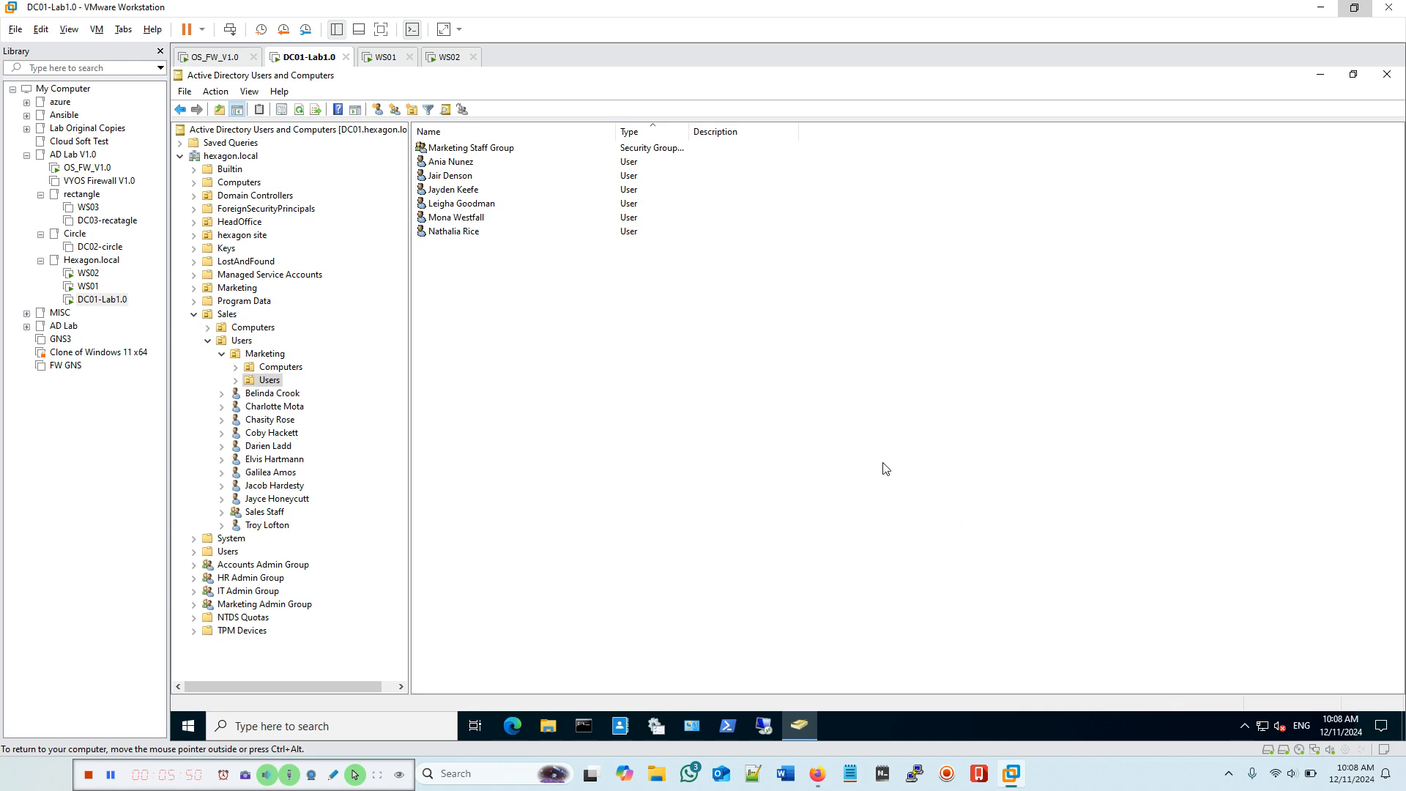
{"action": "left_click", "coordinate": [265, 726]}
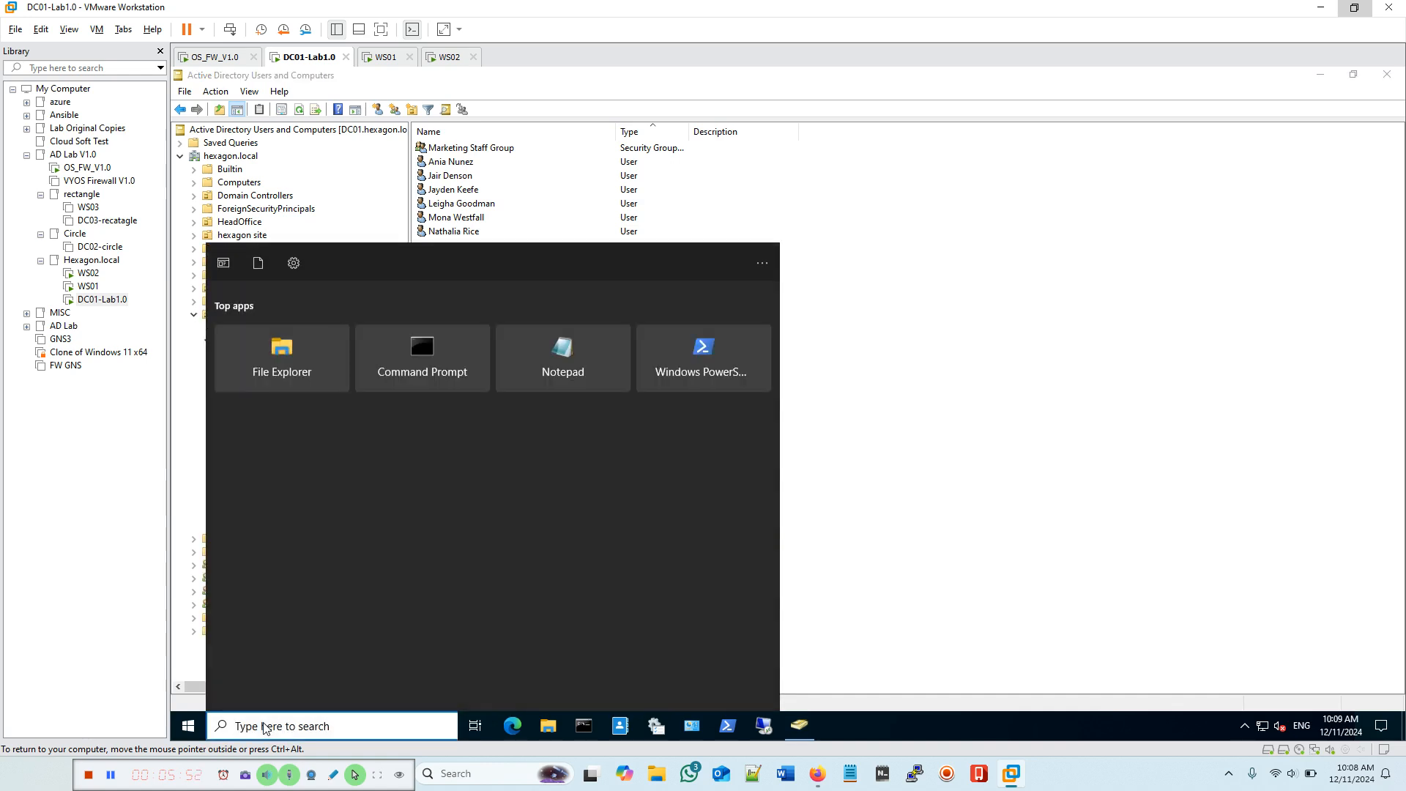
Step: Launch Group Policy Management via search 'gr' and expand Sites to list the three sites
{"action": "type", "text": "gr"}
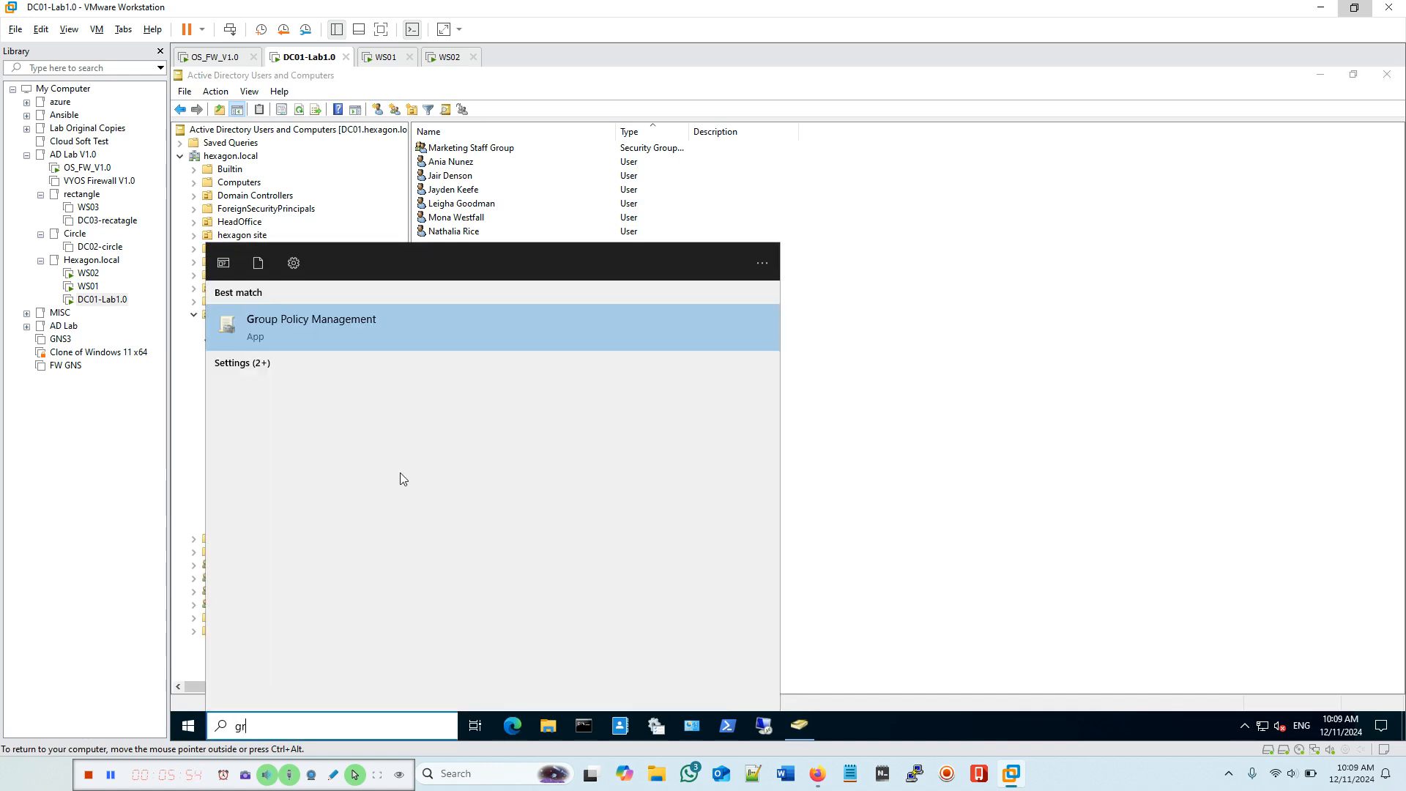
{"action": "left_click", "coordinate": [312, 334]}
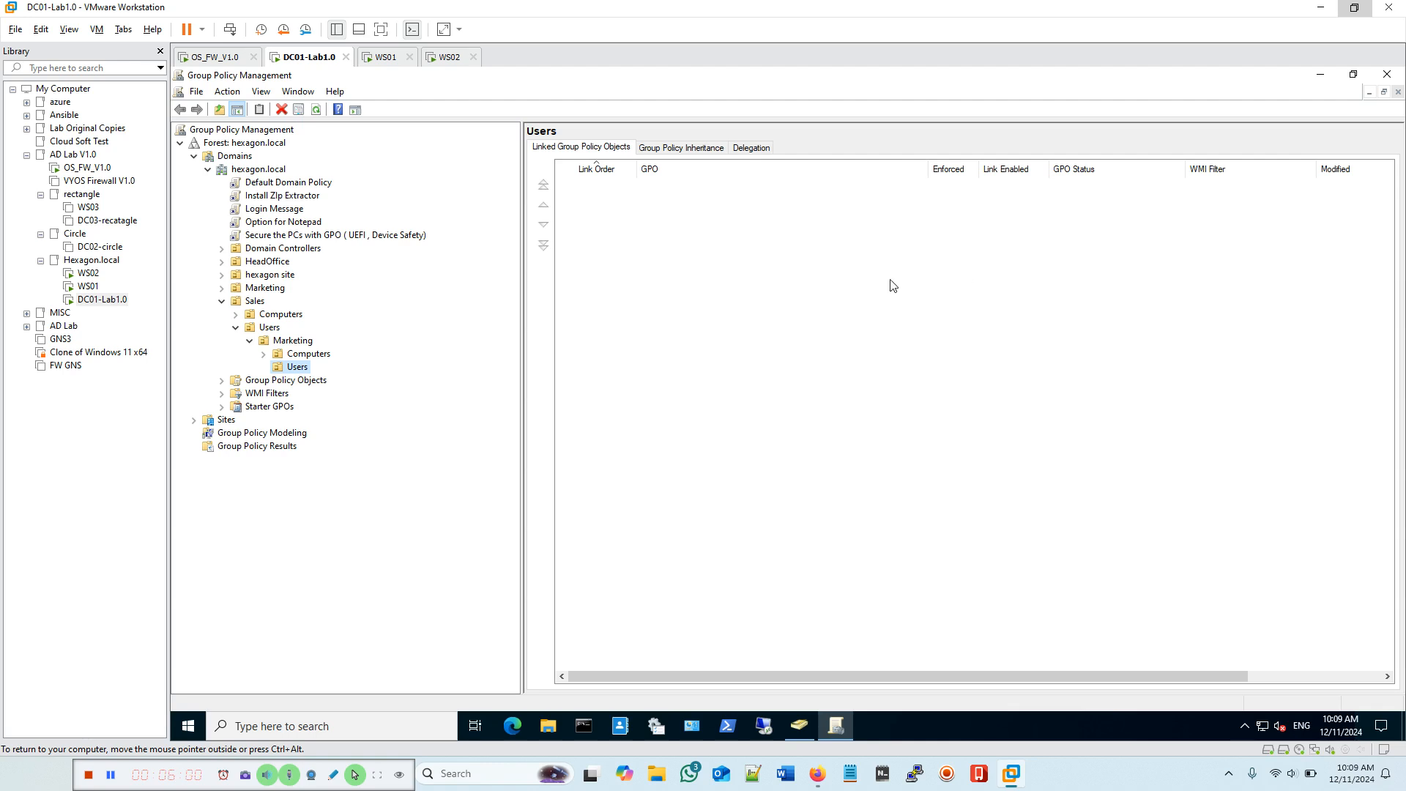
{"action": "left_click", "coordinate": [221, 301]}
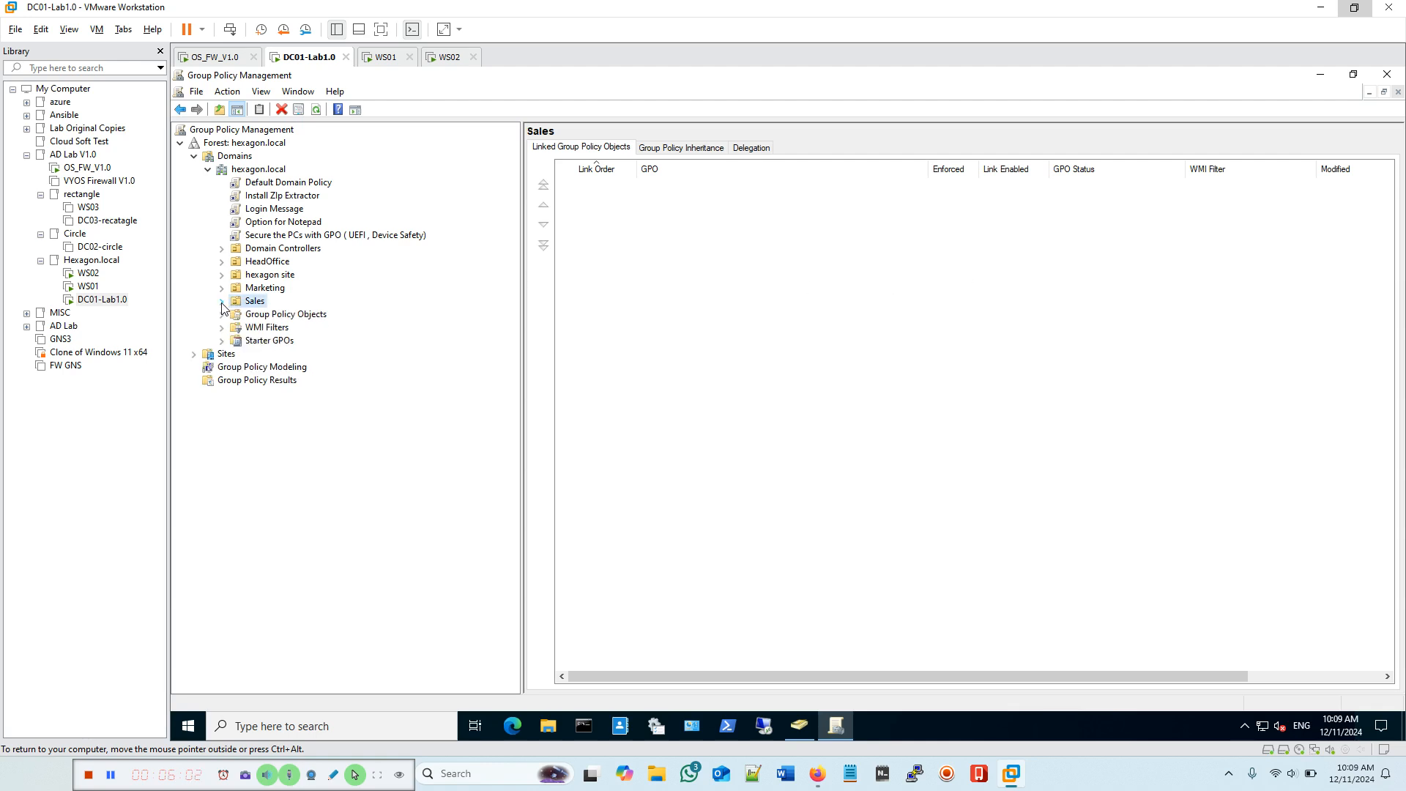
{"action": "left_click", "coordinate": [194, 355]}
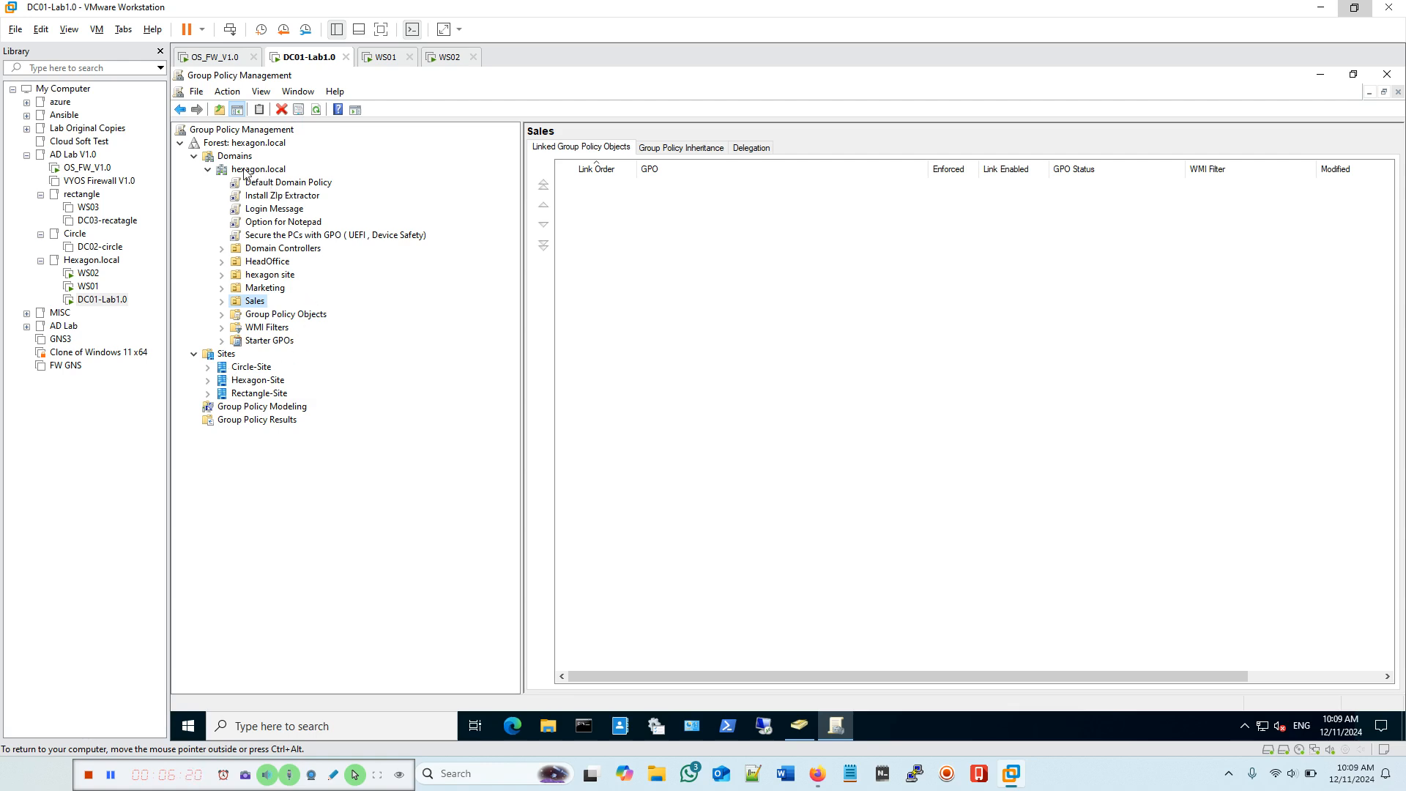
Step: Expand Sales > Users > Marketing and select its Users OU, which has no linked GPOs
{"action": "left_click", "coordinate": [222, 301]}
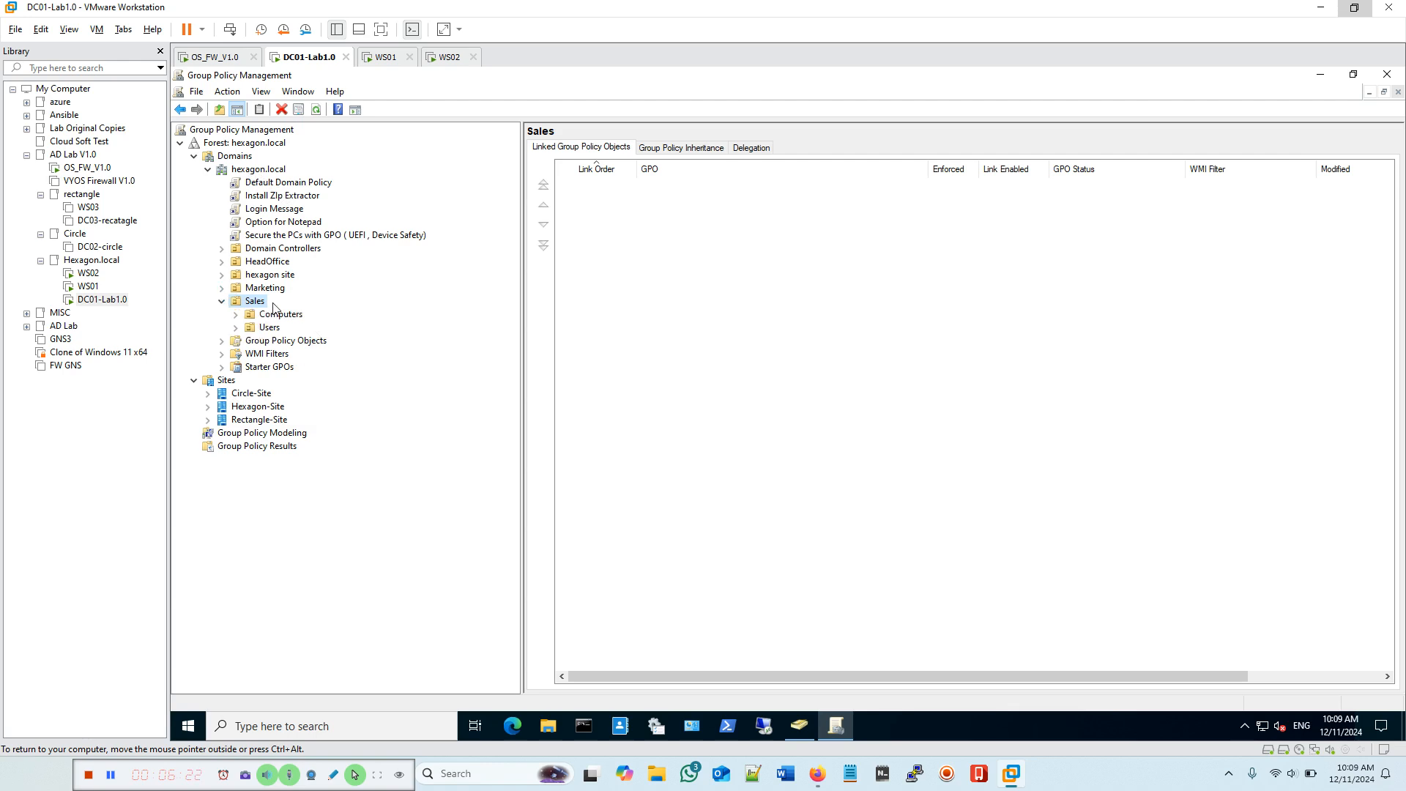
{"action": "left_click", "coordinate": [235, 327]}
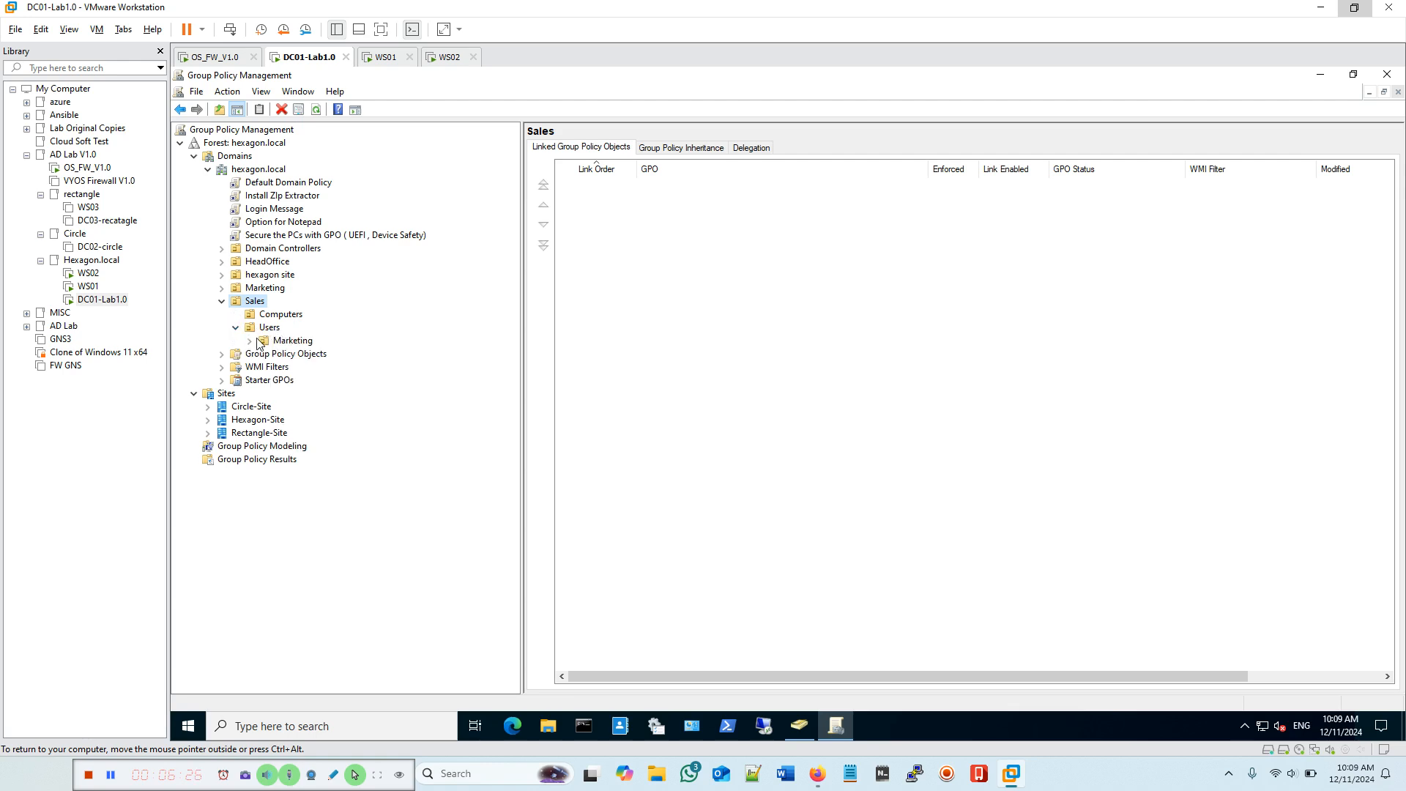
{"action": "left_click", "coordinate": [250, 342]}
{"action": "left_click", "coordinate": [298, 370]}
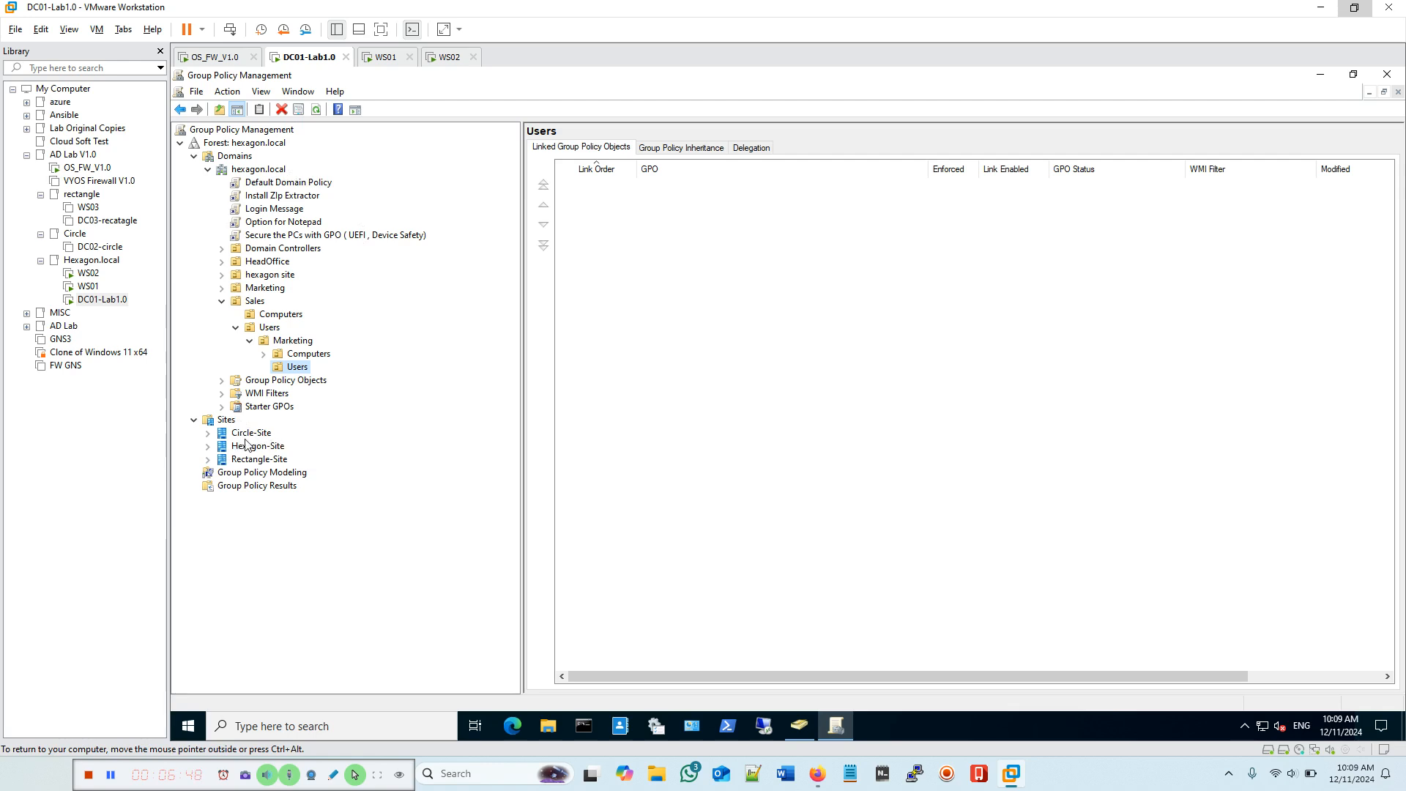
Step: Check linked GPOs on Circle-Site, hexagon.local, Sales, Marketing and Marketing's Users, ending on Sales > Users
{"action": "left_click", "coordinate": [224, 438]}
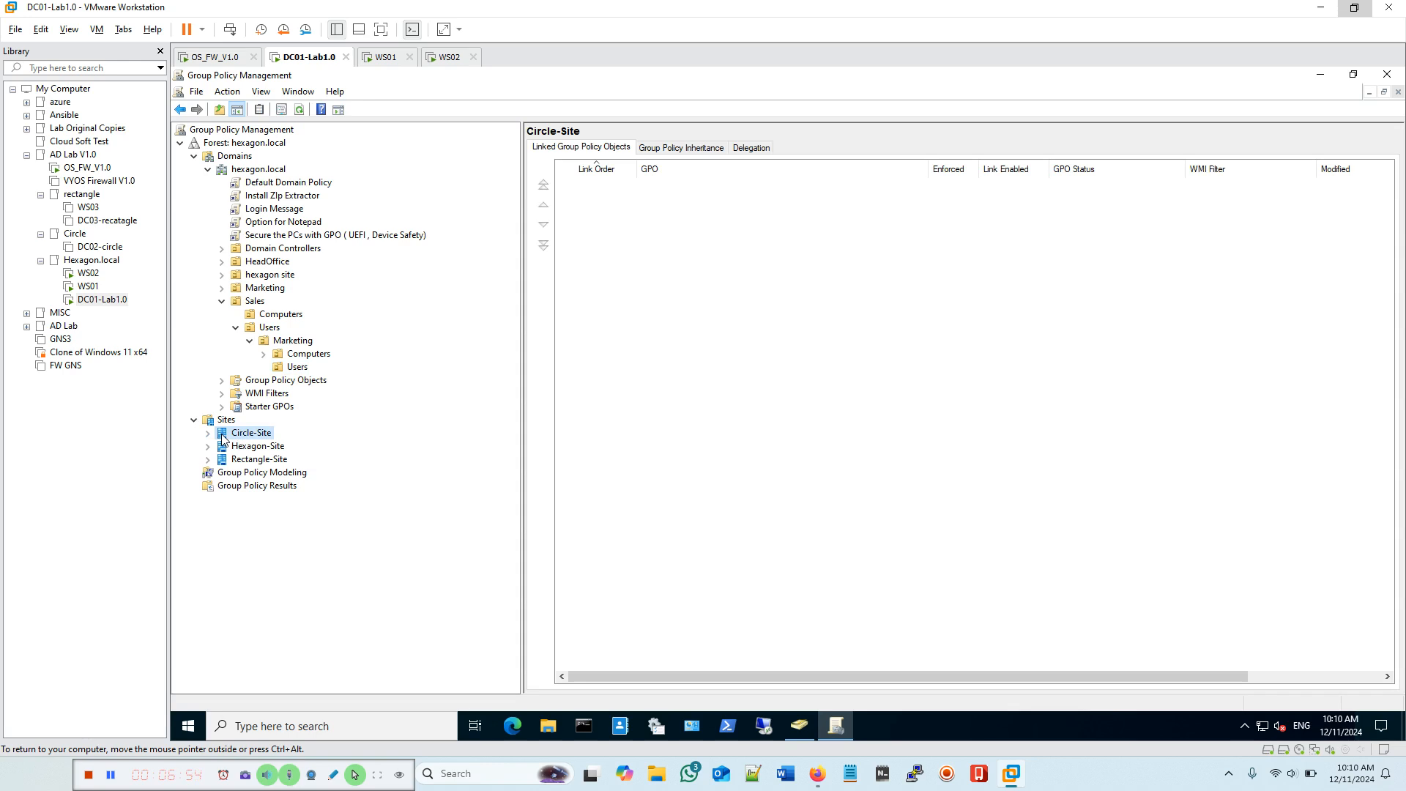
{"action": "left_click", "coordinate": [261, 174]}
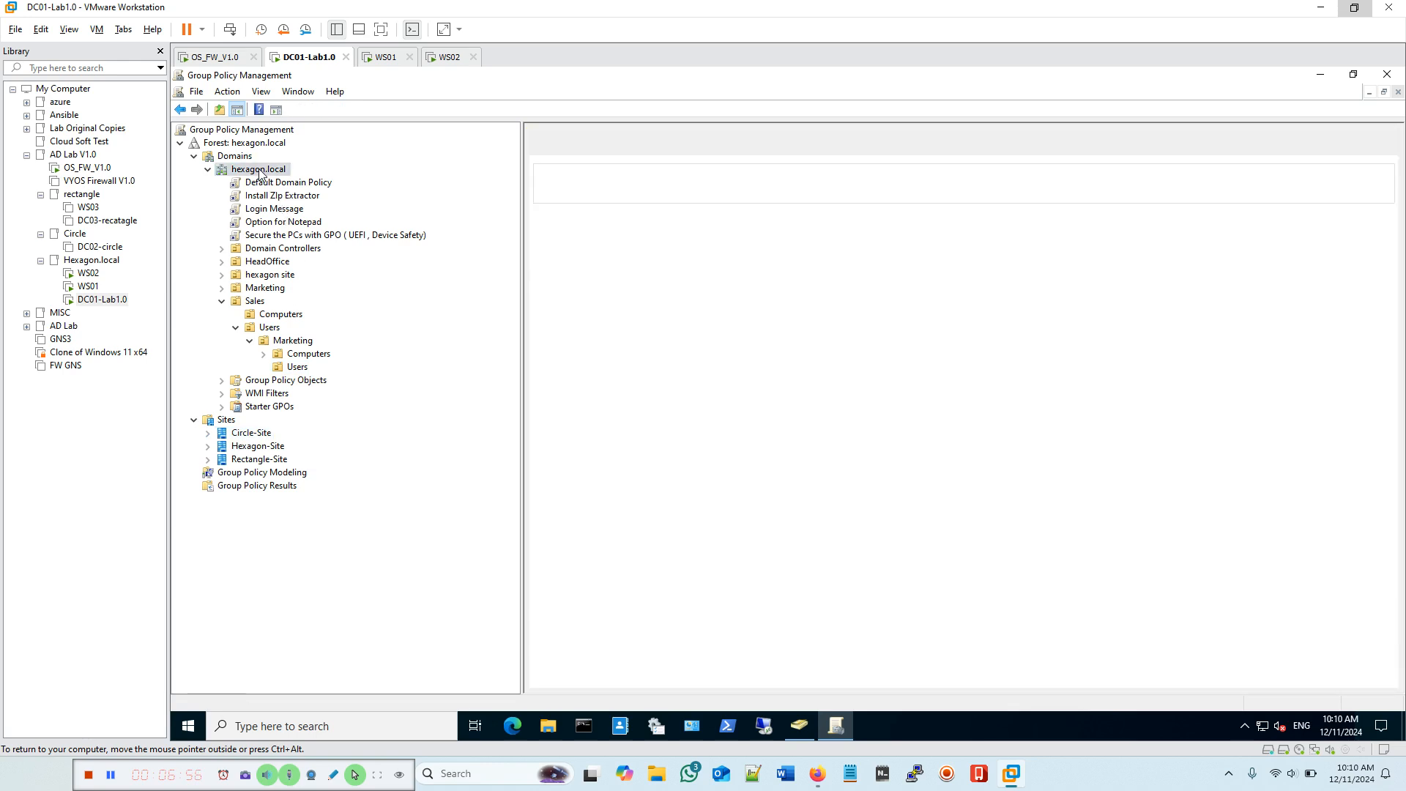
{"action": "left_click", "coordinate": [258, 303]}
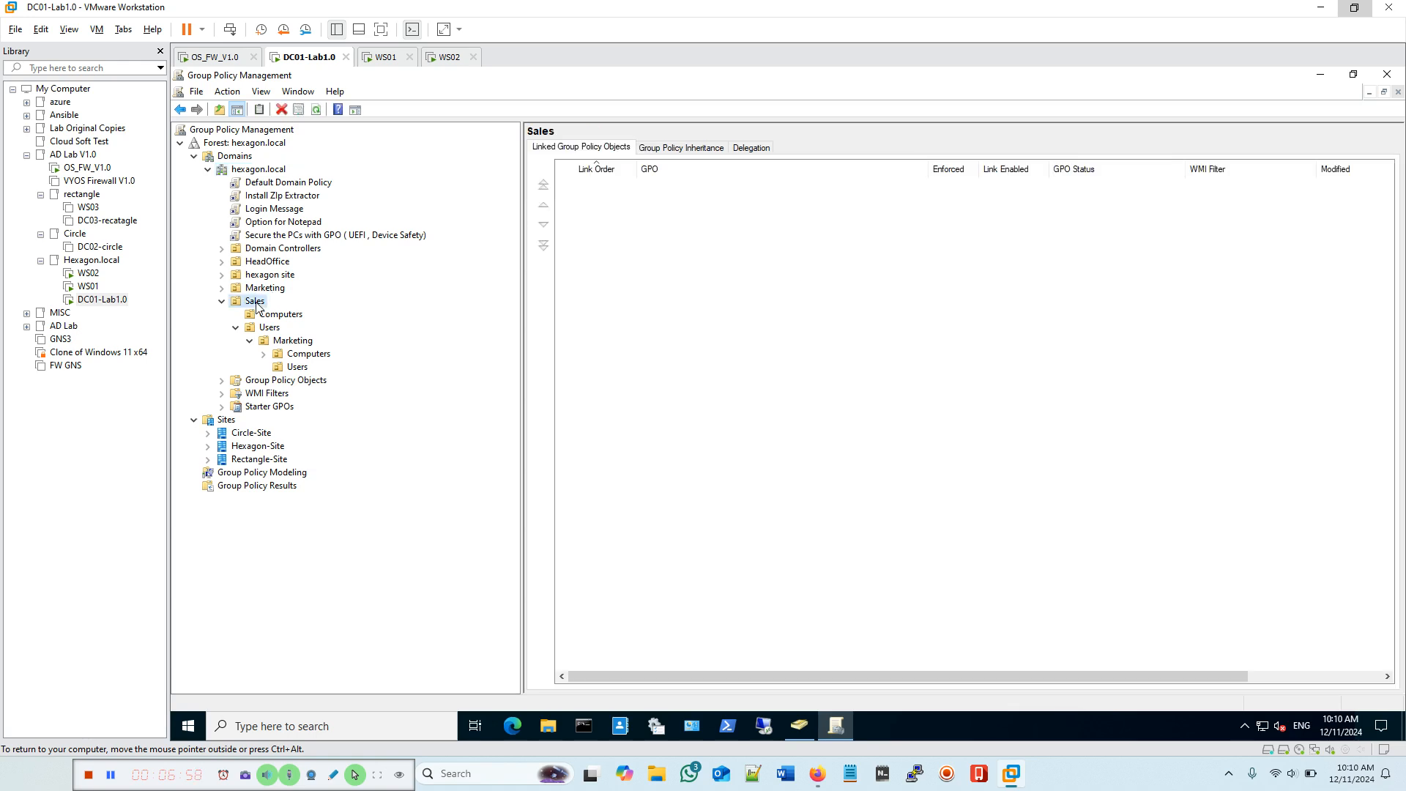
{"action": "left_click", "coordinate": [295, 341]}
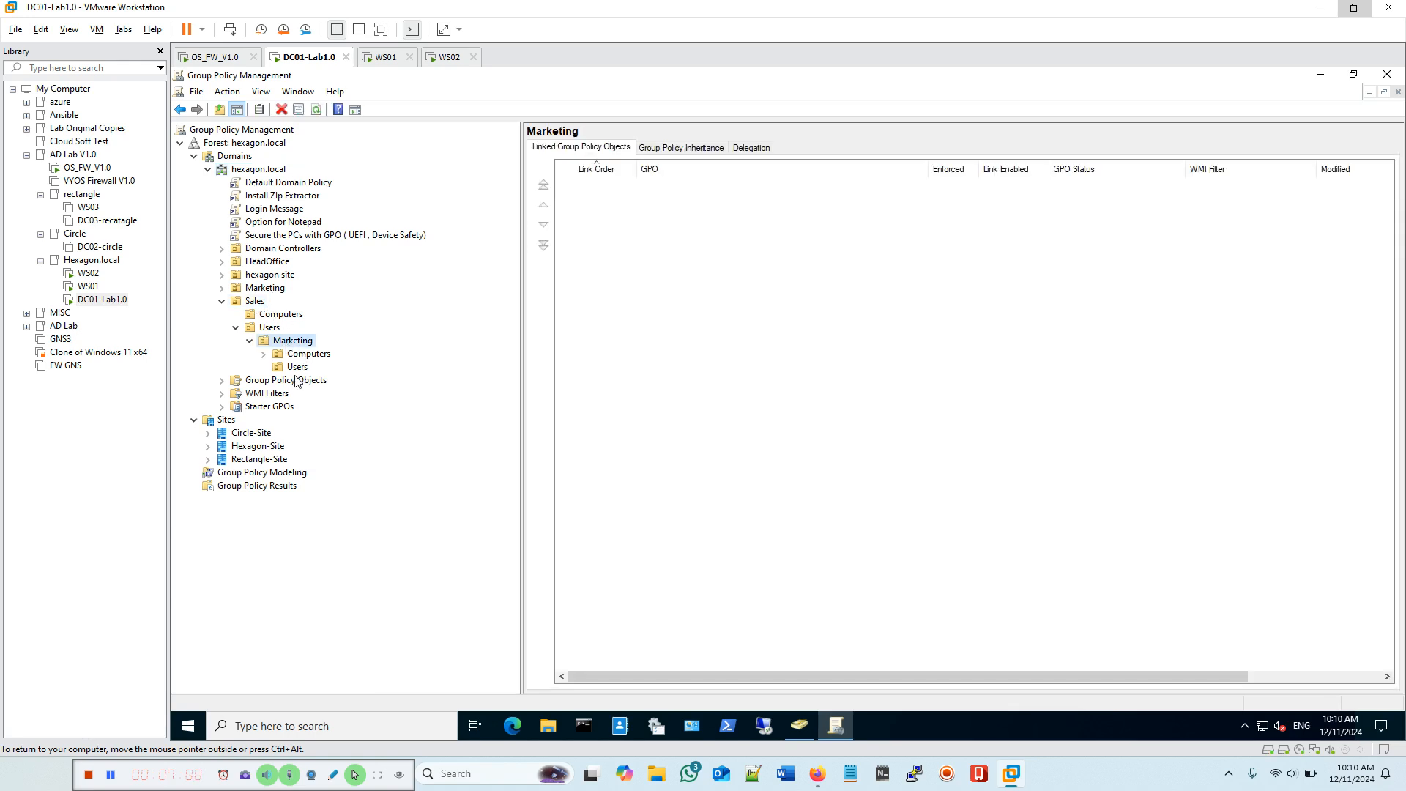
{"action": "left_click", "coordinate": [296, 368]}
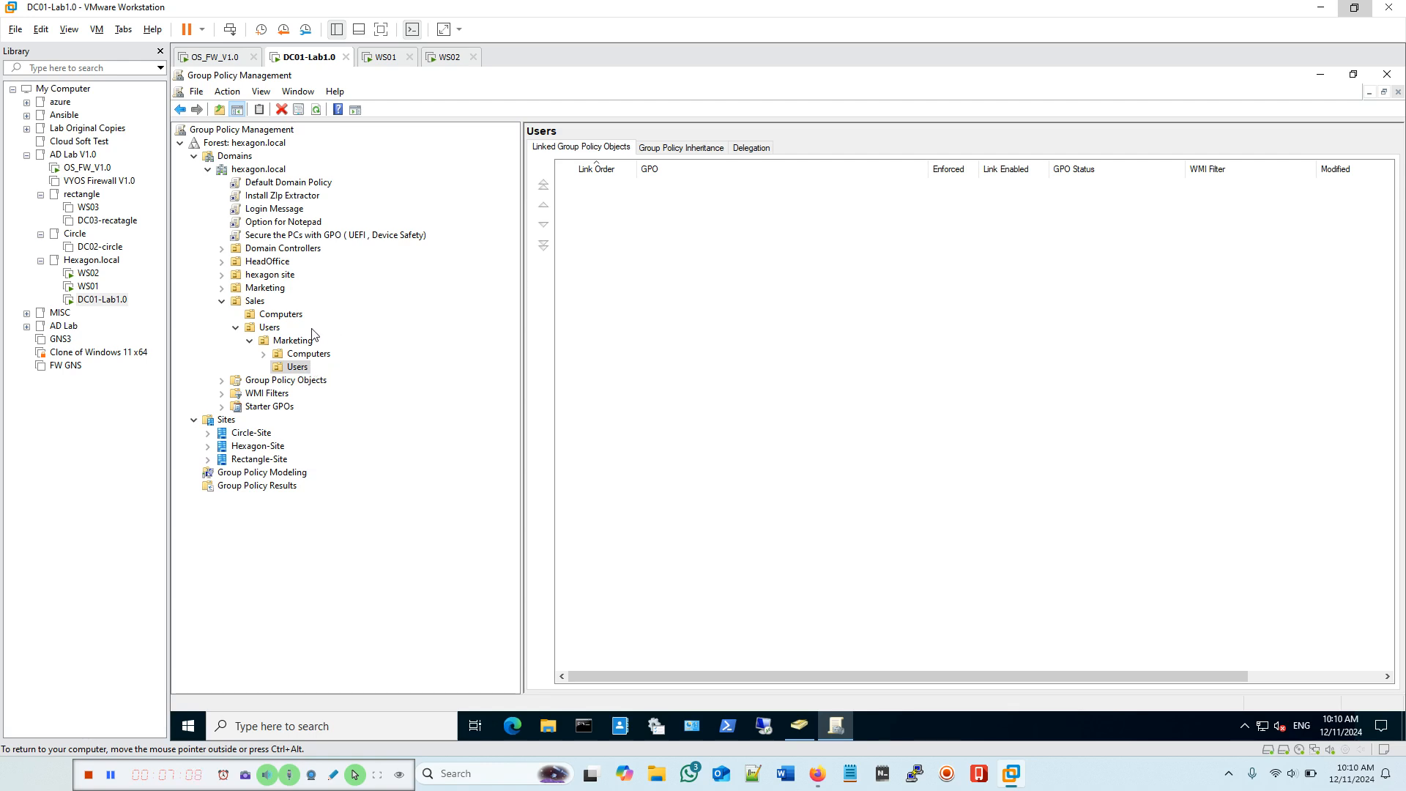
{"action": "left_click", "coordinate": [271, 329]}
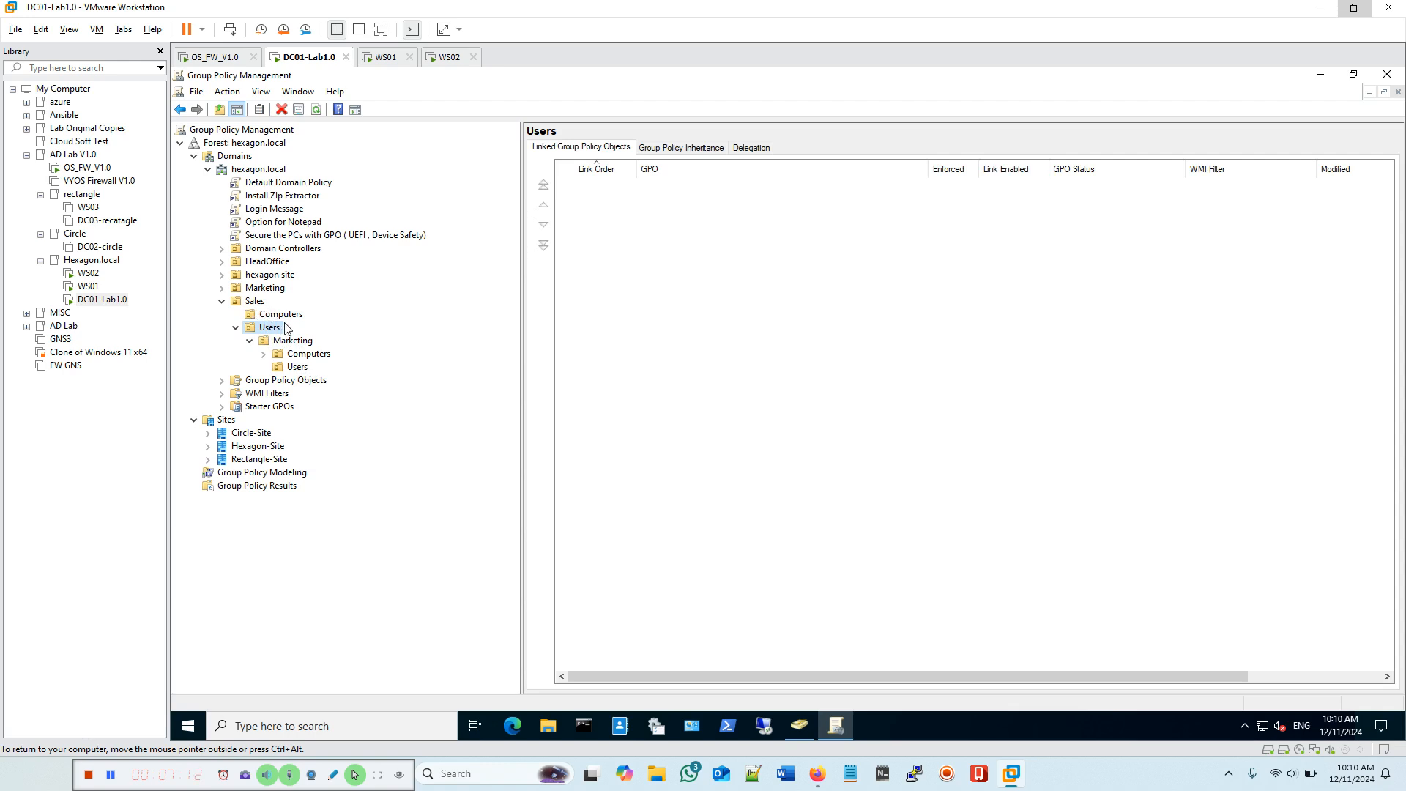
Step: Start a new GPO linked to Sales > Users named 'Settings restriction for sales users ( control panel)'
{"action": "right_click", "coordinate": [271, 334]}
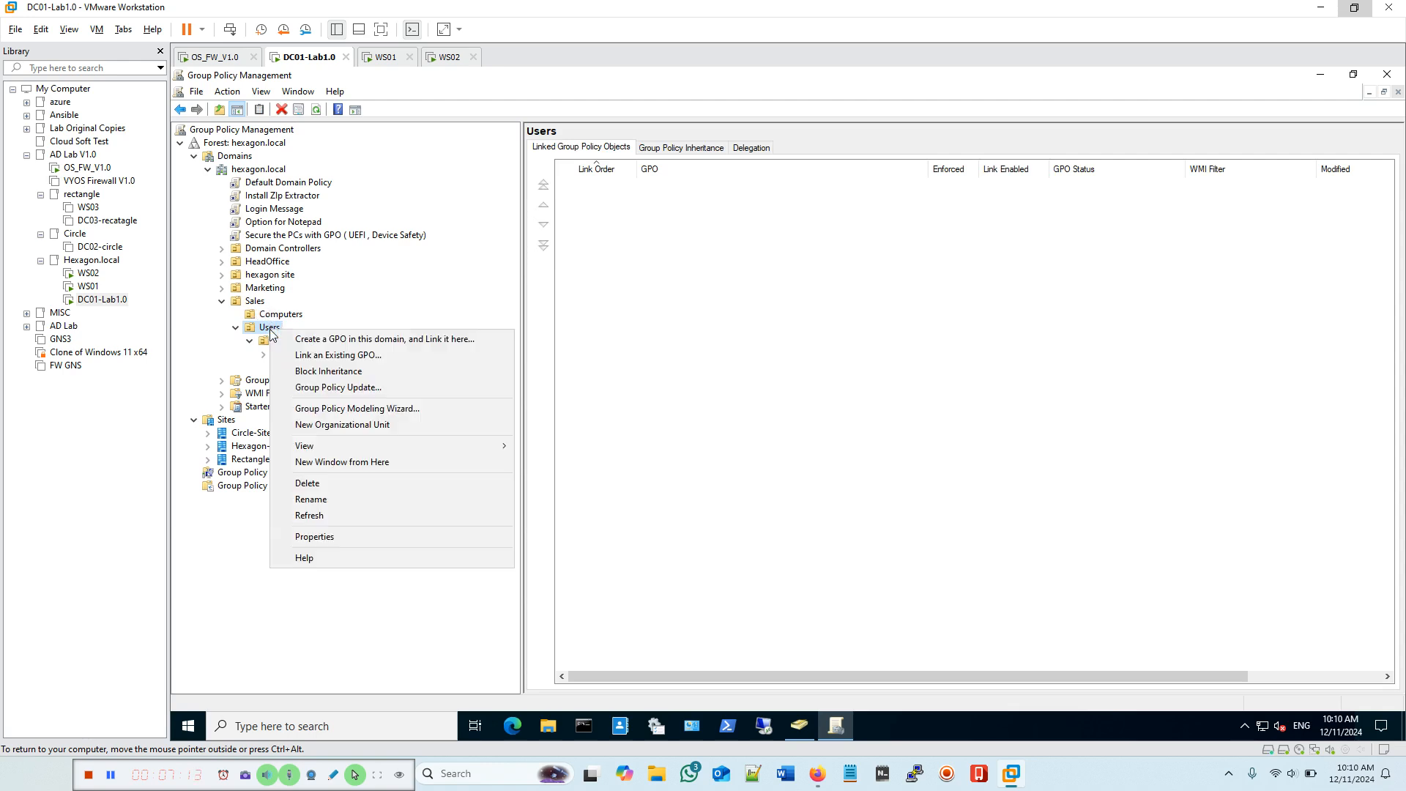
{"action": "left_click", "coordinate": [407, 340]}
{"action": "left_click", "coordinate": [741, 372]}
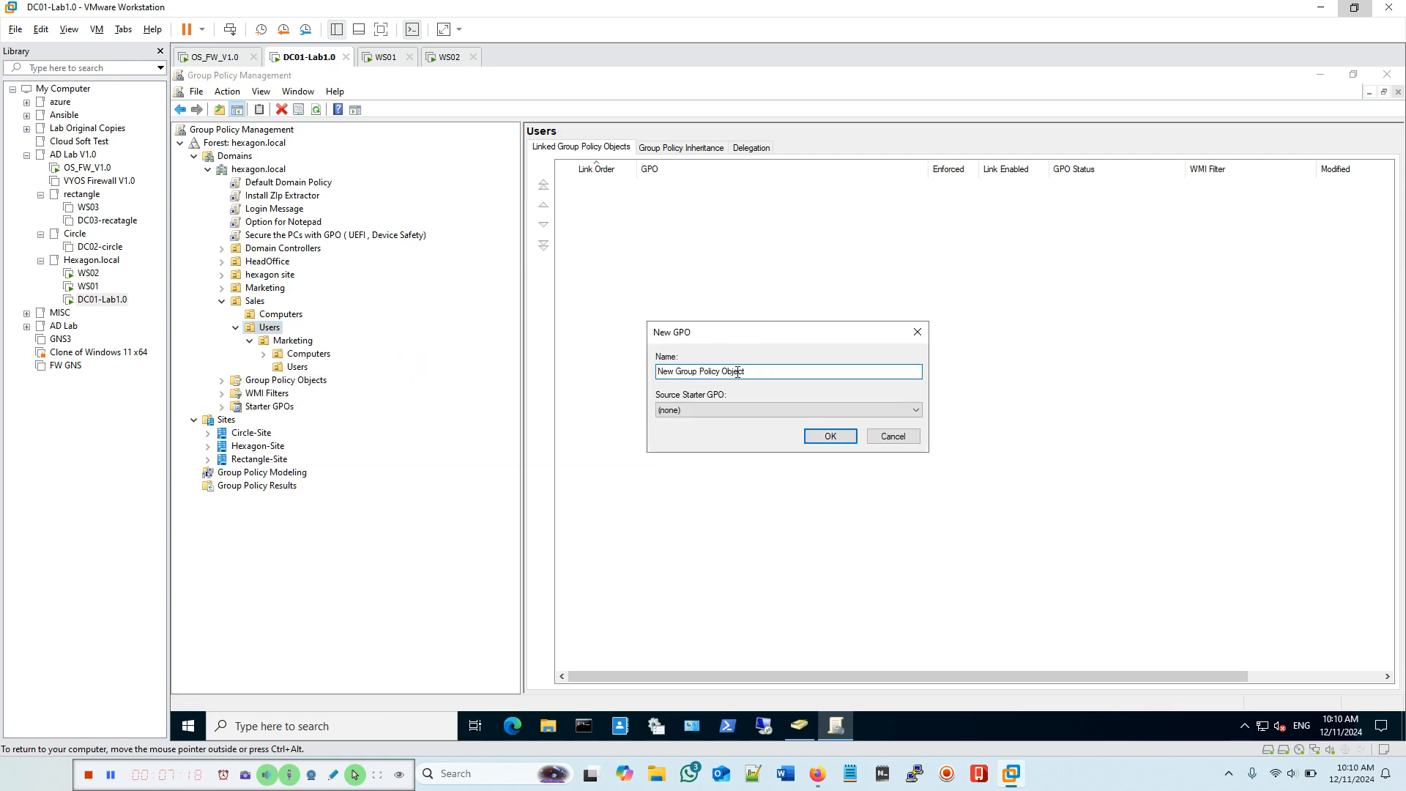
{"action": "key", "text": "ctrl+a"}
{"action": "type", "text": "Set"}
{"action": "type", "text": "al"}
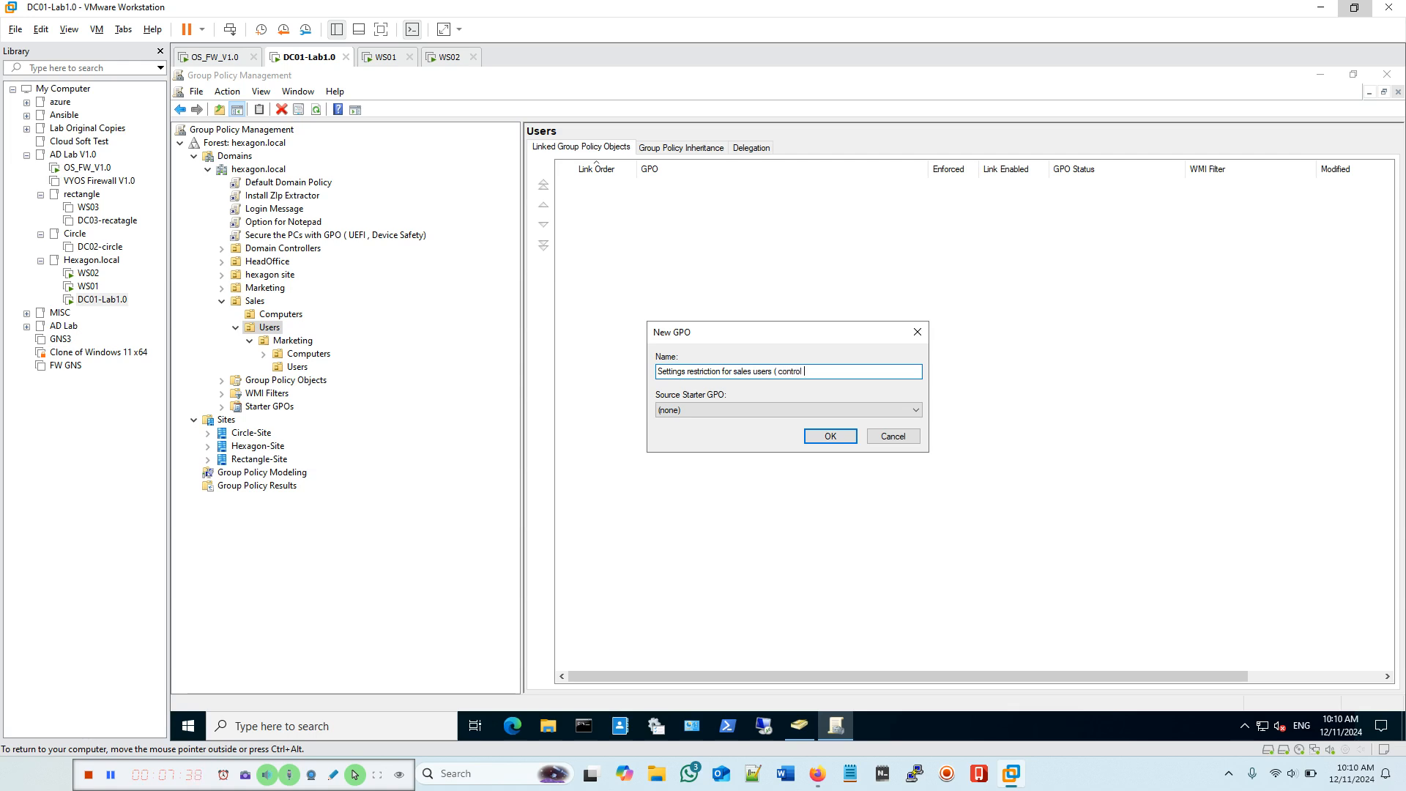
{"action": "type", "text": "nel"}
Step: Confirm the name, dismiss the 'already exists' warning, cancel the New GPO dialog, and reselect Sales > Users
{"action": "left_click", "coordinate": [831, 438]}
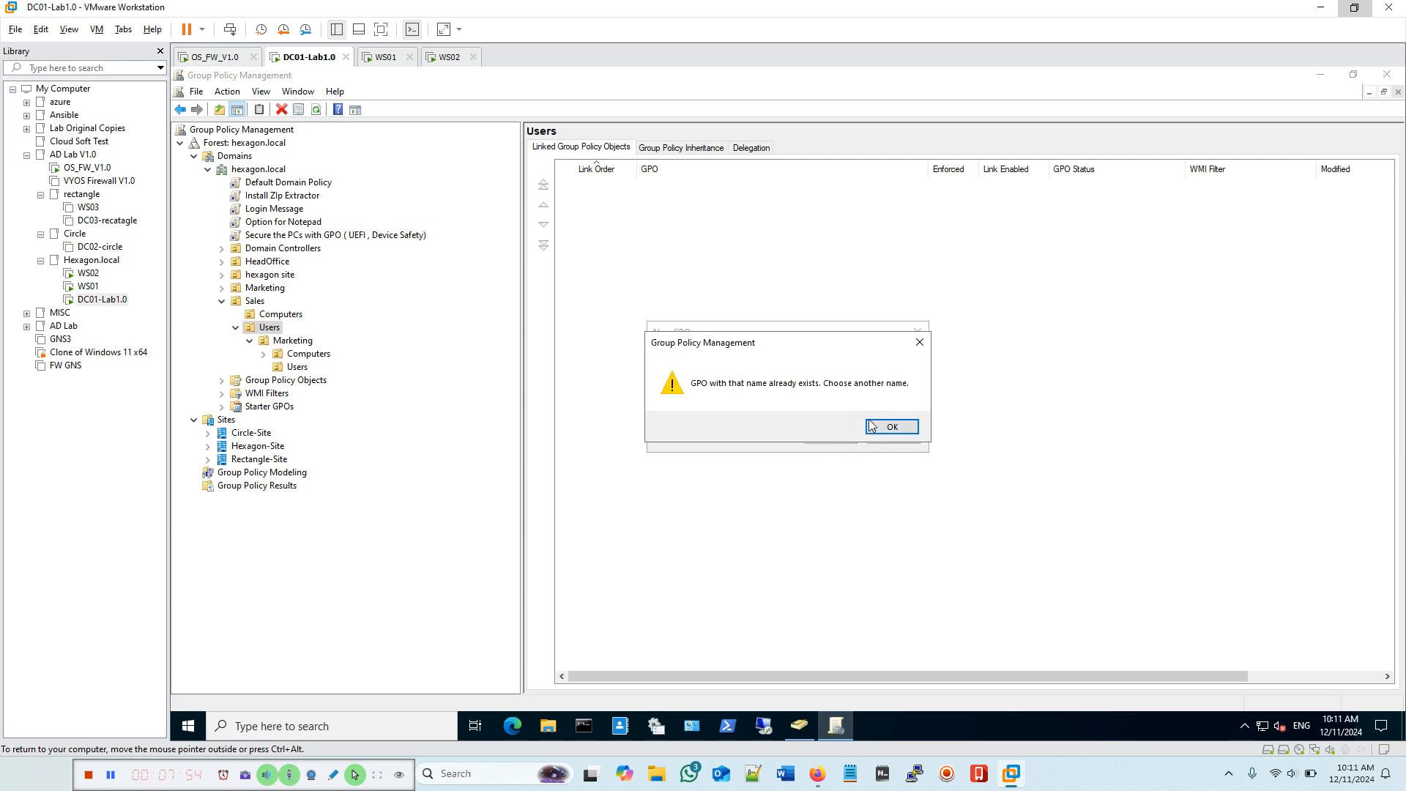
{"action": "left_click", "coordinate": [891, 427]}
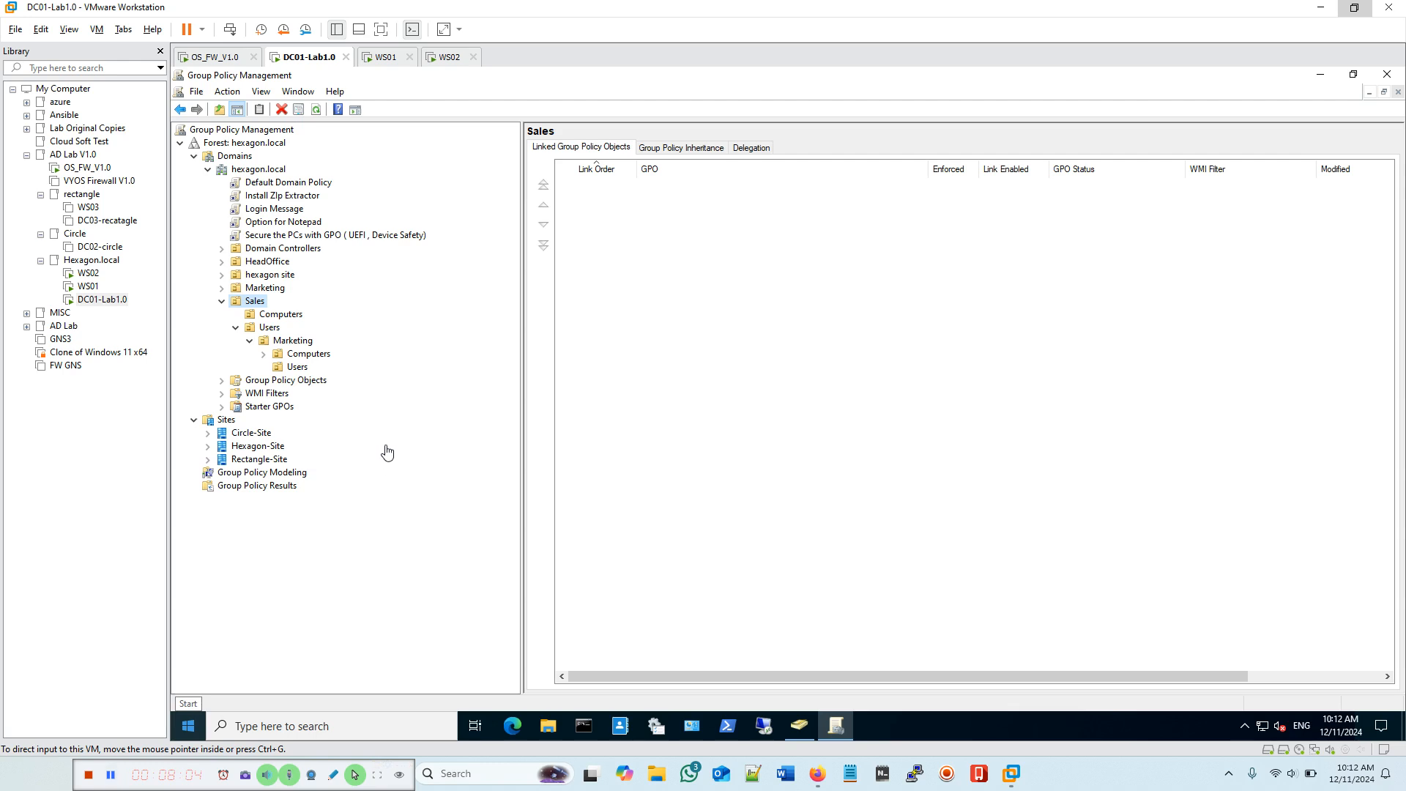
{"action": "left_click", "coordinate": [267, 328]}
Step: Create and link the GPO 'settings Restriction for Sales ( control panel)' on the Sales Users OU
{"action": "right_click", "coordinate": [265, 328]}
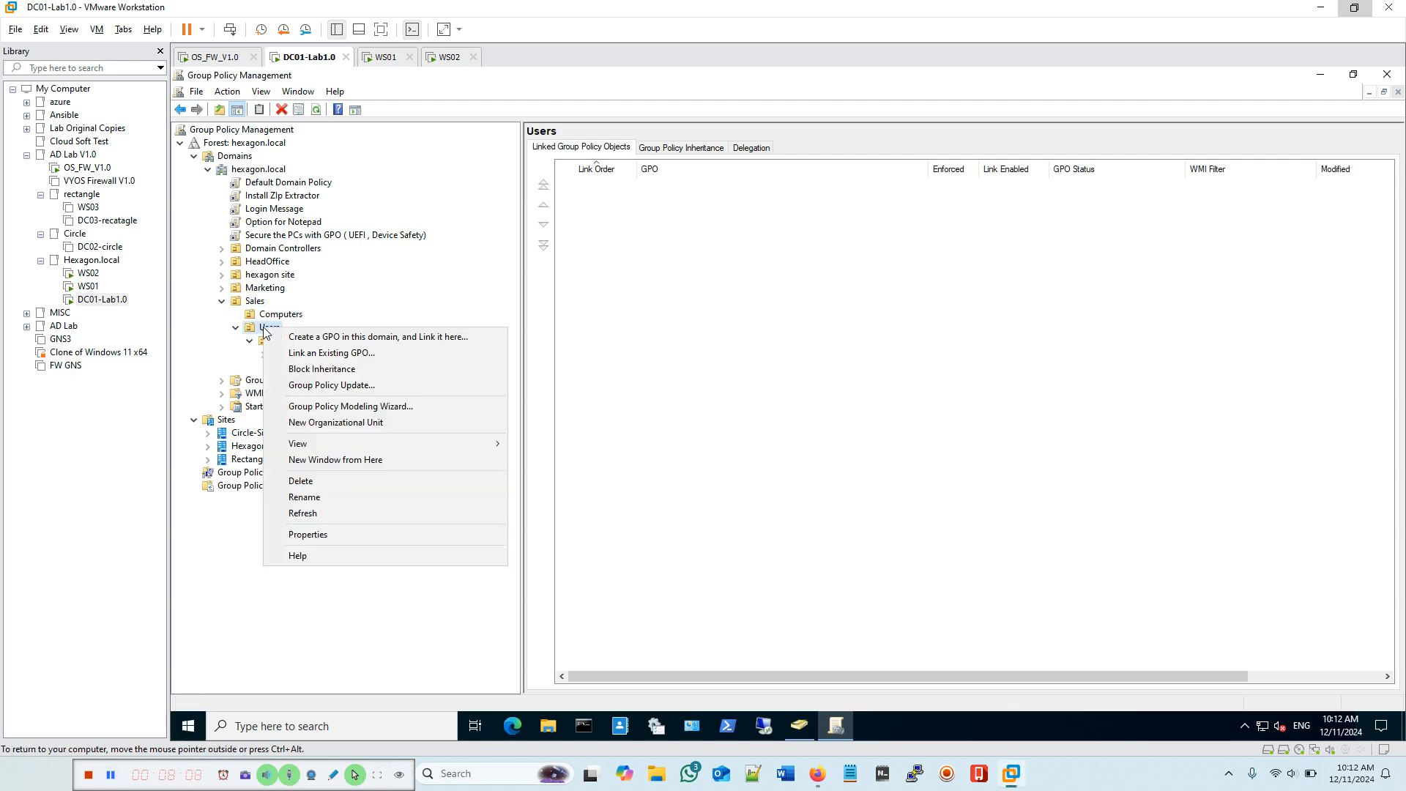
{"action": "left_click", "coordinate": [354, 339]}
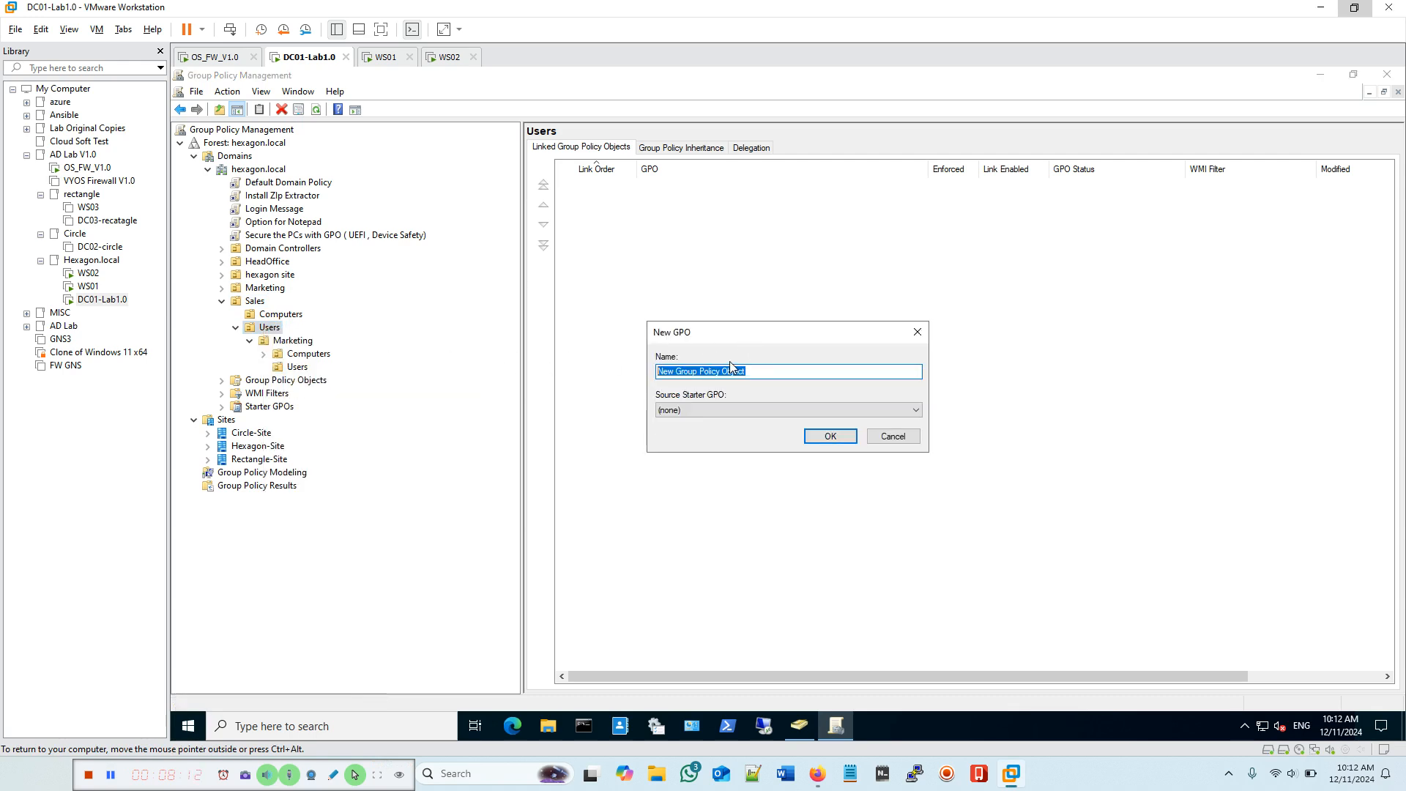
{"action": "type", "text": "set"}
{"action": "type", "text": "tings Restriction for Sales ( control panel"}
{"action": "left_click", "coordinate": [114, 775]}
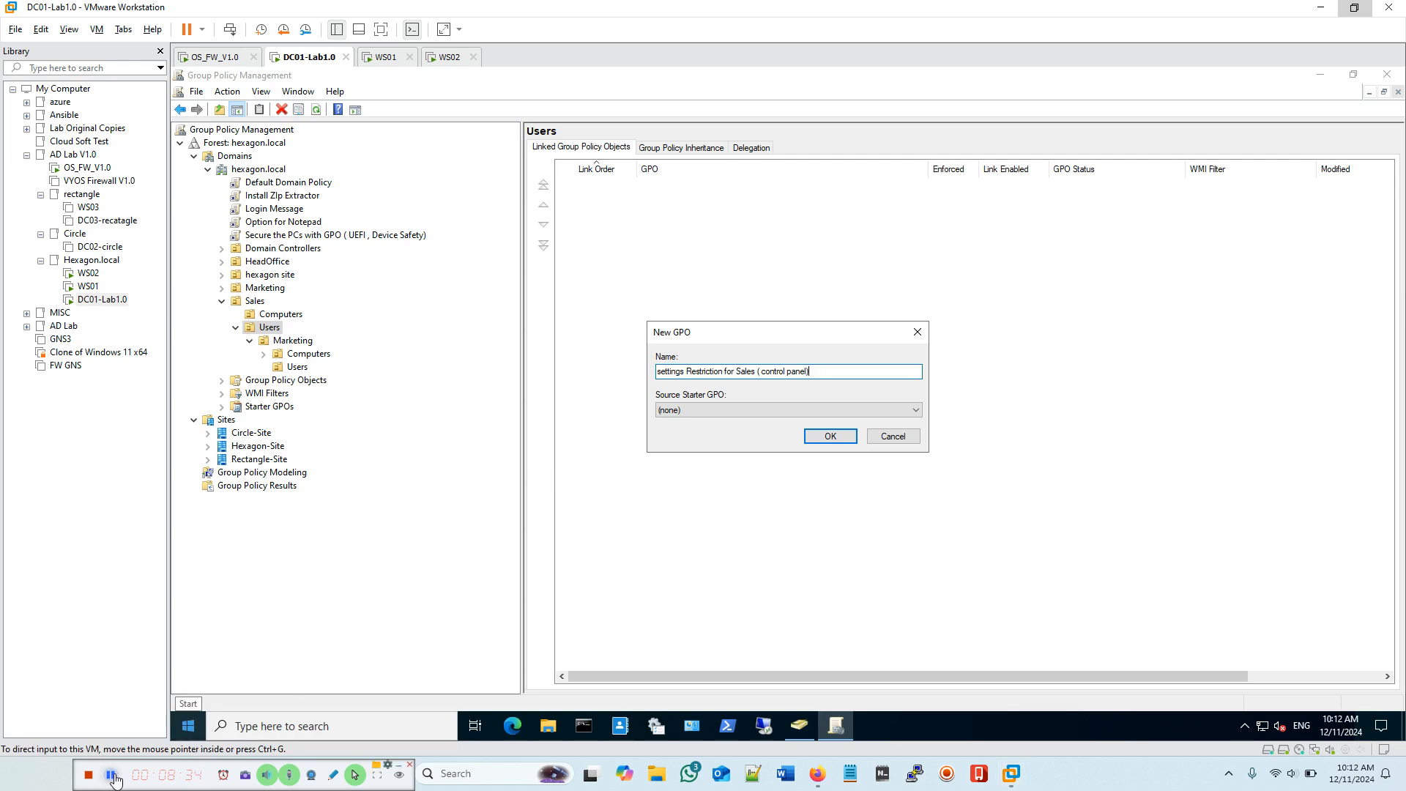
{"action": "left_click", "coordinate": [829, 438]}
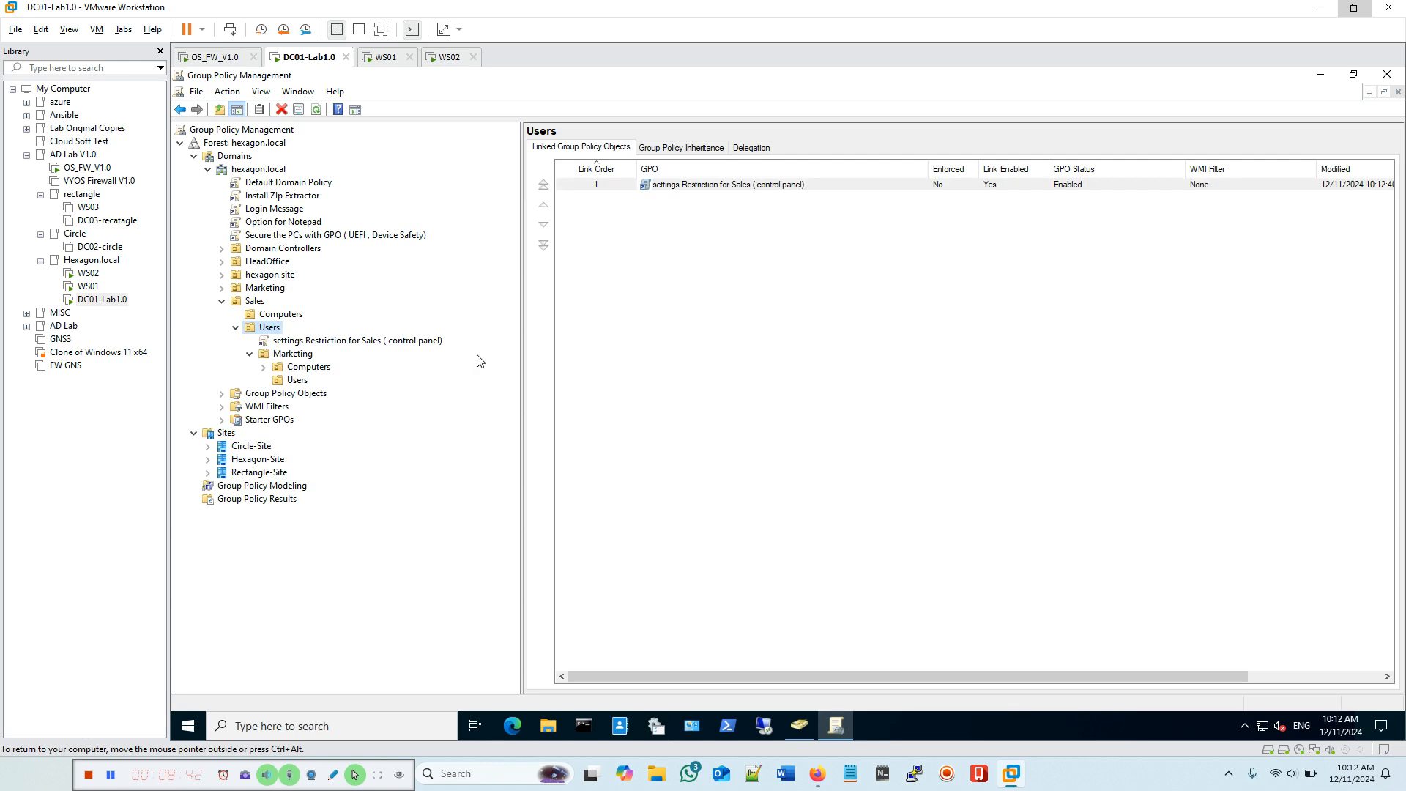
Step: Review the new GPO's scope and details, leaving its GPO status as Enabled
{"action": "left_click", "coordinate": [349, 343]}
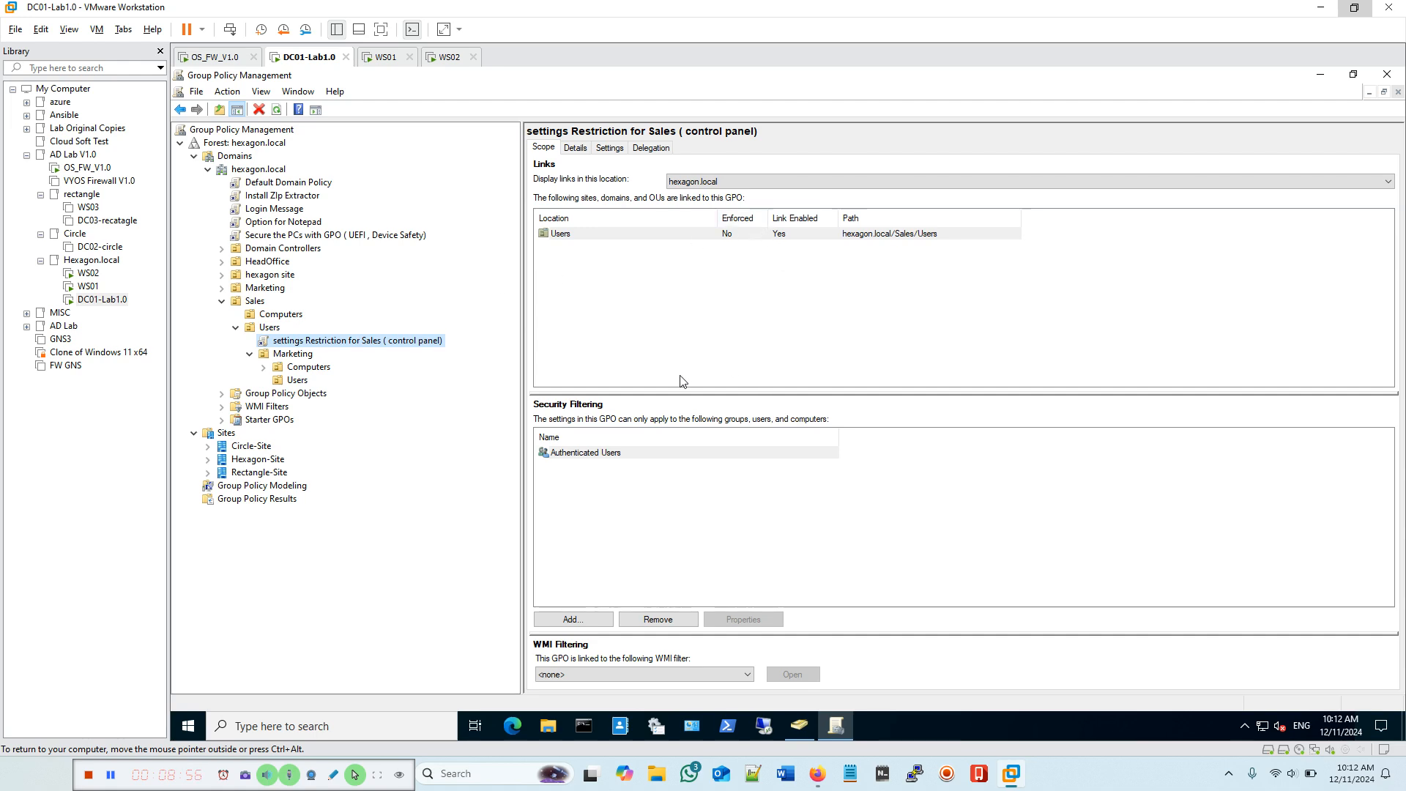
{"action": "left_click", "coordinate": [575, 149]}
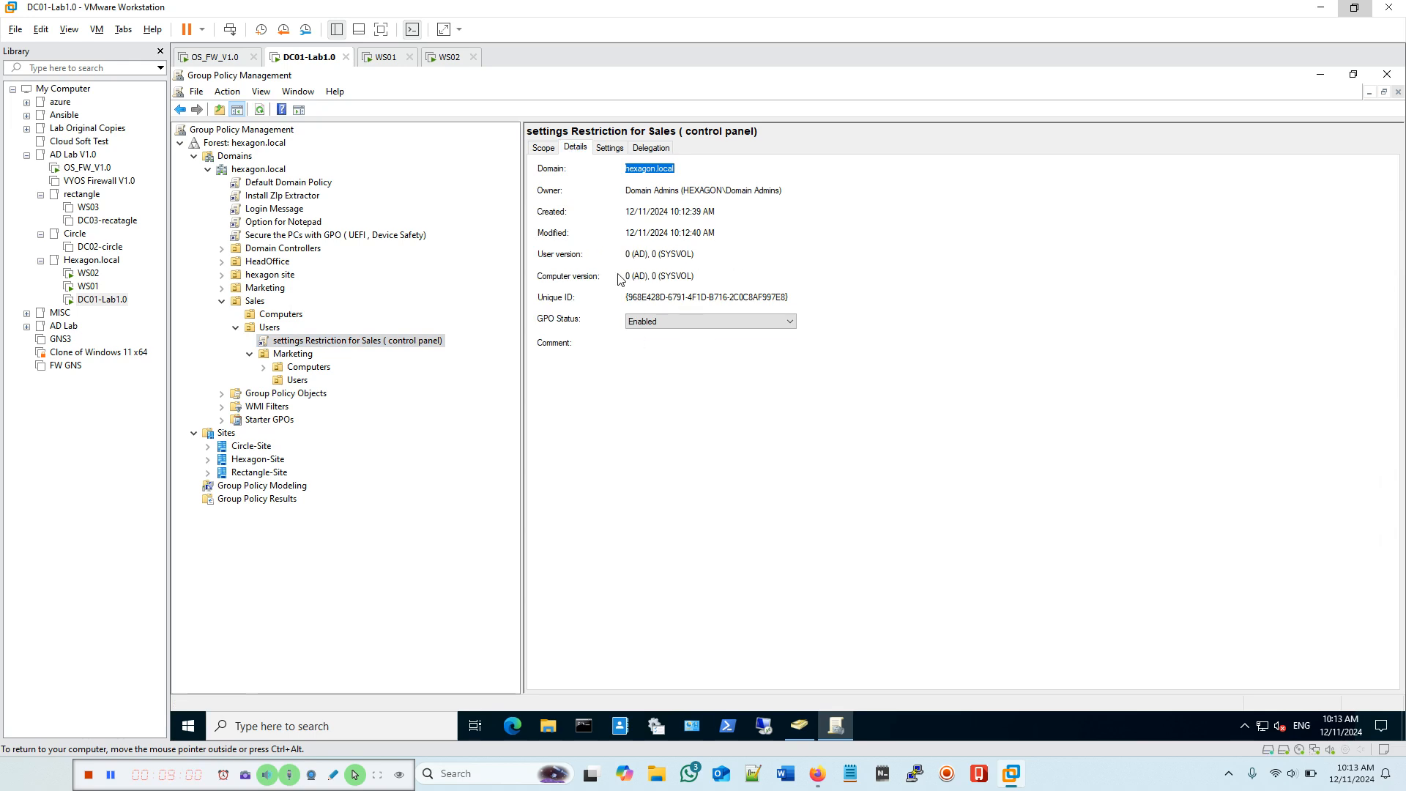
{"action": "left_click", "coordinate": [686, 323]}
{"action": "left_click", "coordinate": [686, 323]}
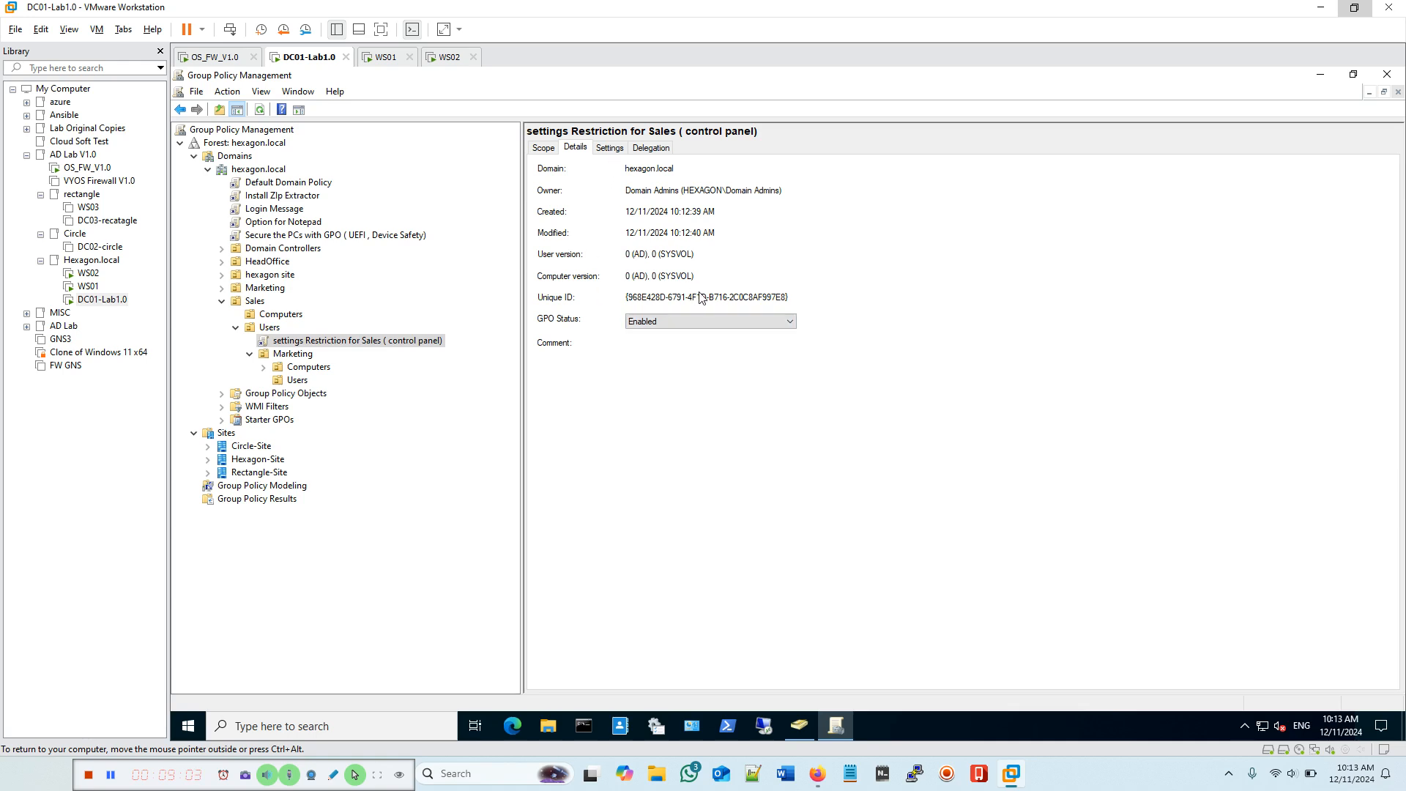
{"action": "left_click", "coordinate": [673, 321]}
{"action": "left_click", "coordinate": [673, 322]}
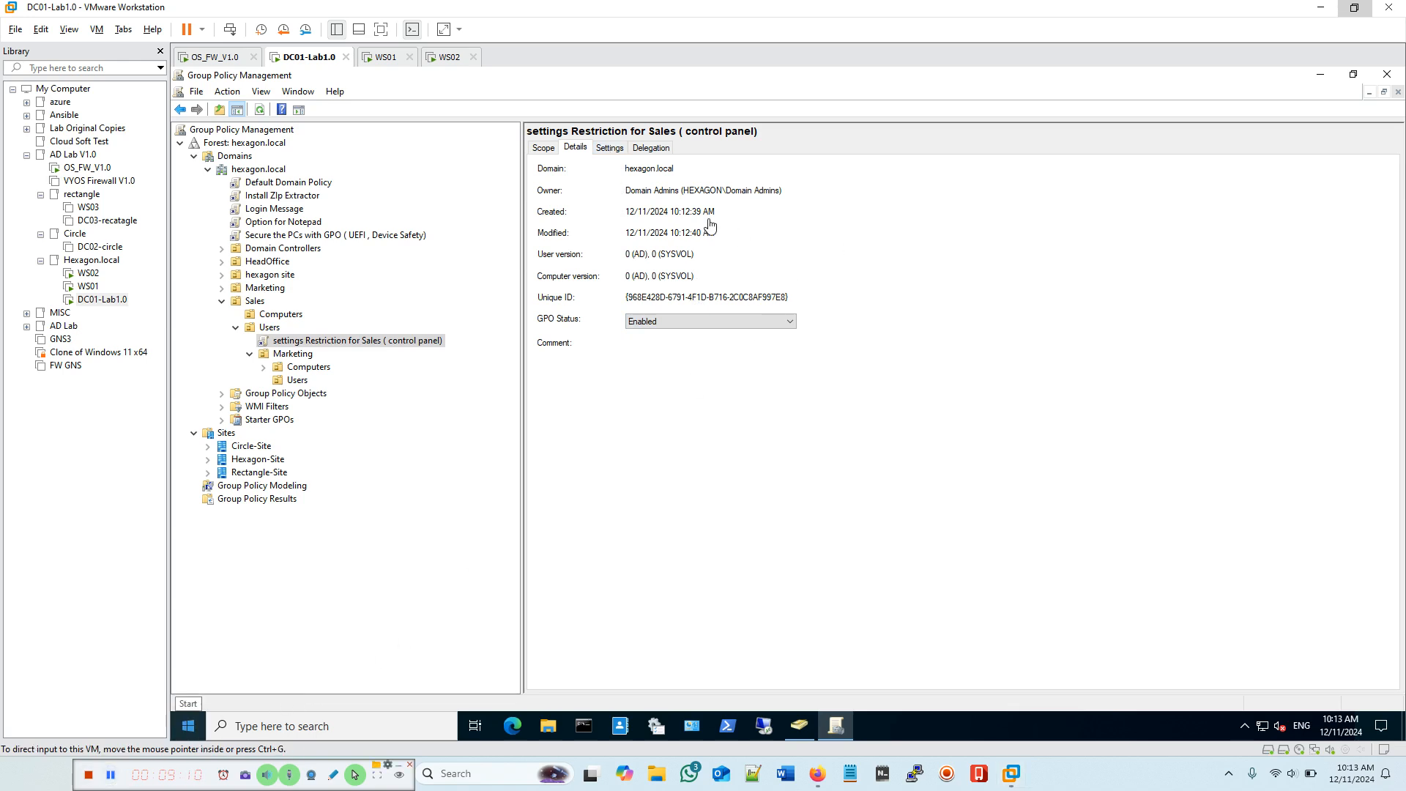
Step: Inspect the GPO's empty settings report and its delegation, where Authenticated Users have Read
{"action": "left_click", "coordinate": [609, 149]}
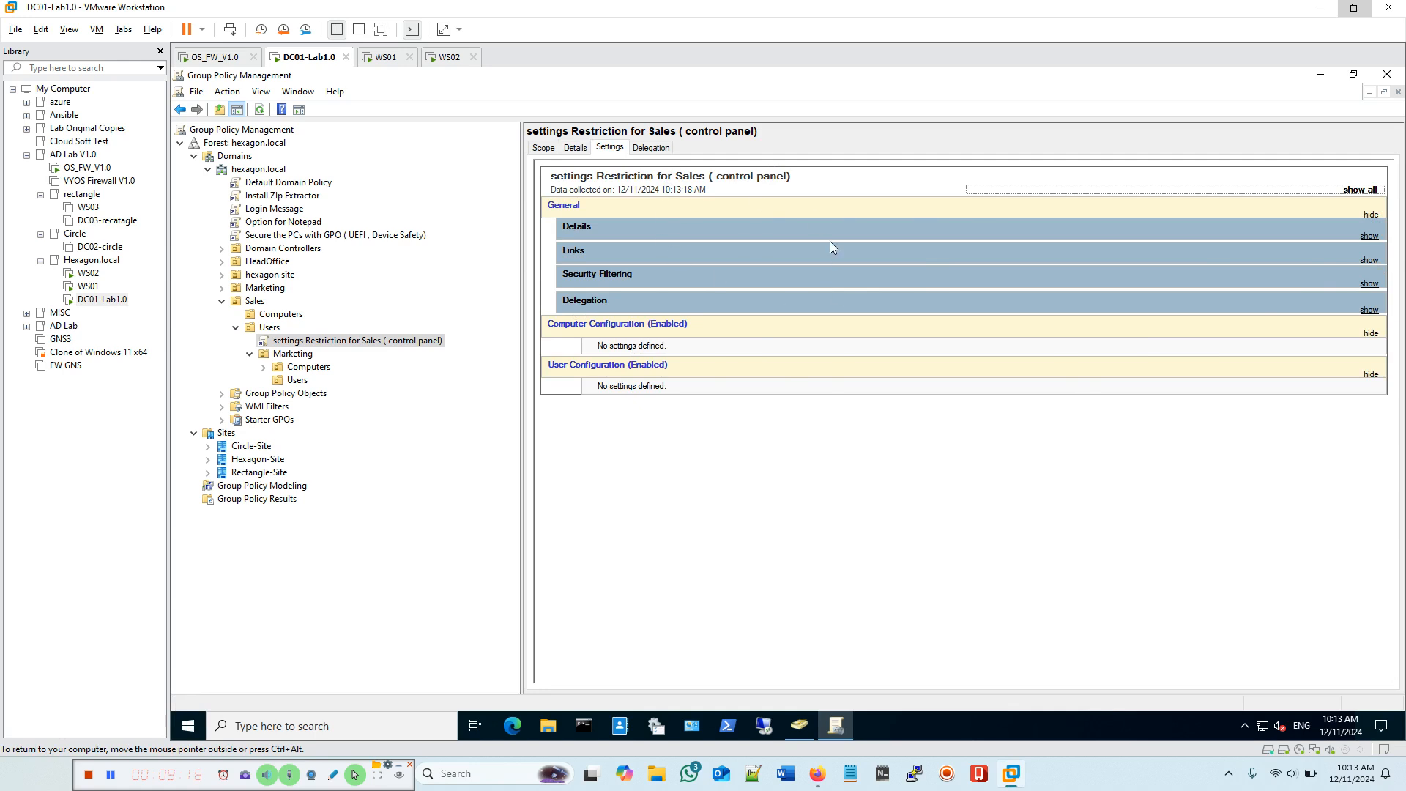
{"action": "left_click", "coordinate": [658, 150]}
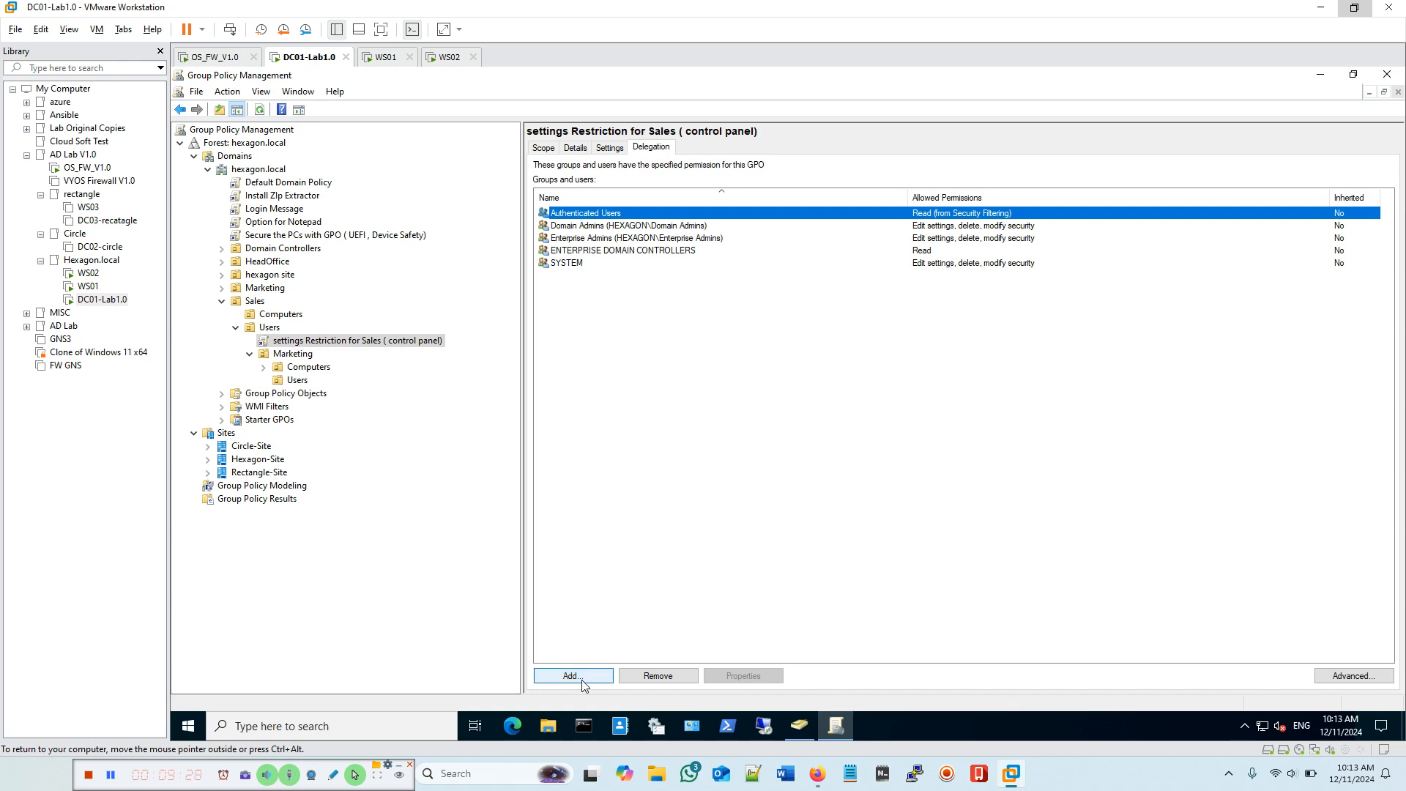
{"action": "left_click", "coordinate": [547, 149]}
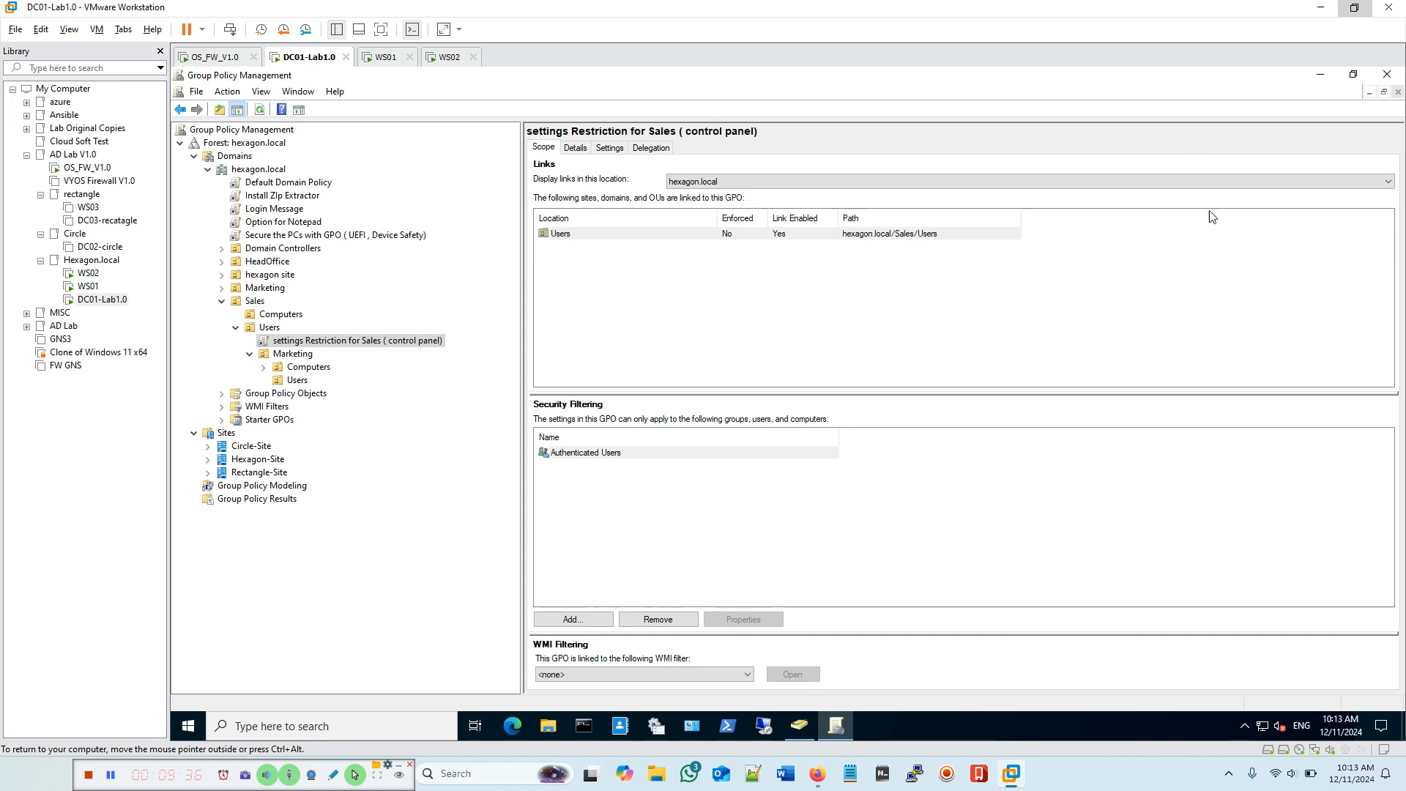
Step: Edit 'settings Restriction for Sales ( control panel)' in a maximized Group Policy Management Editor
{"action": "right_click", "coordinate": [337, 343]}
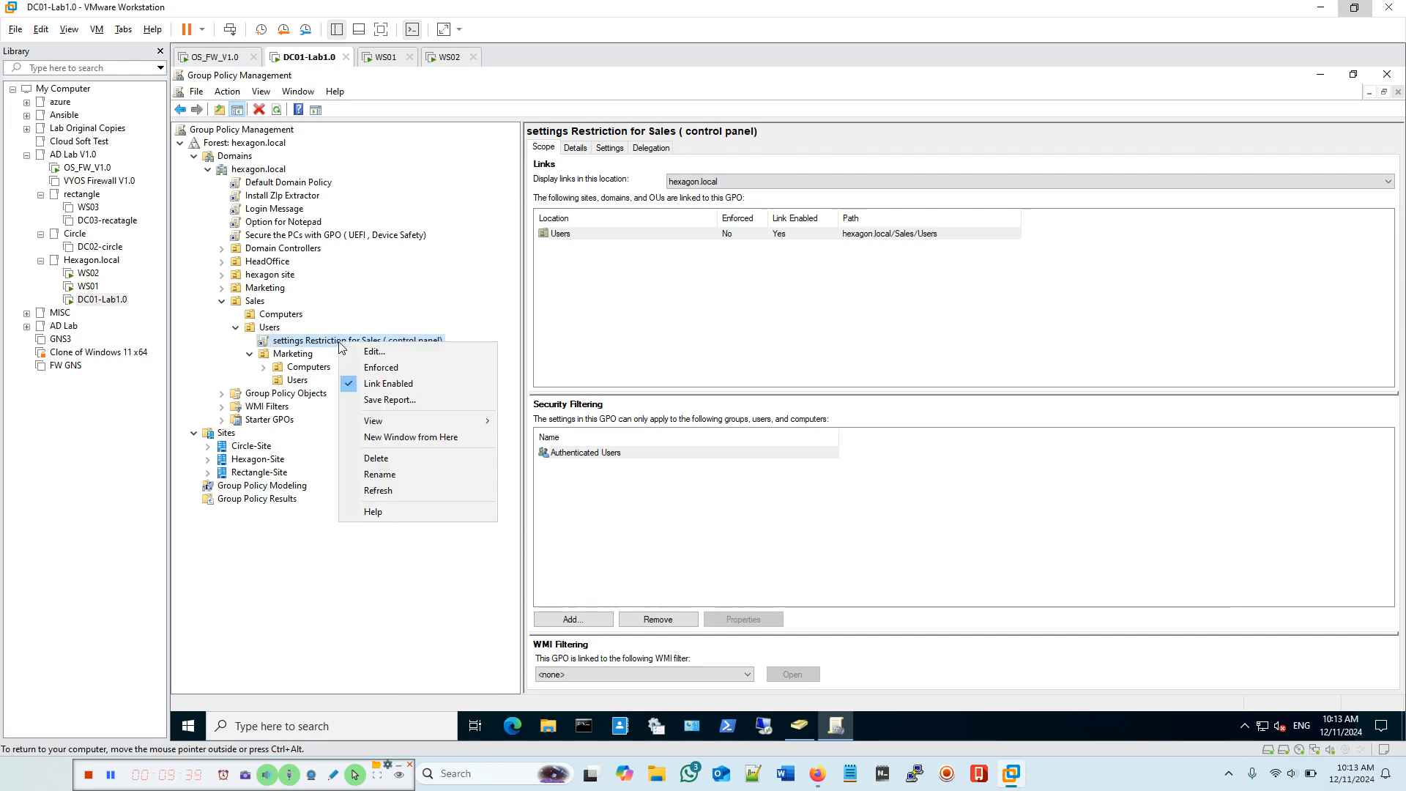
{"action": "left_click", "coordinate": [387, 353]}
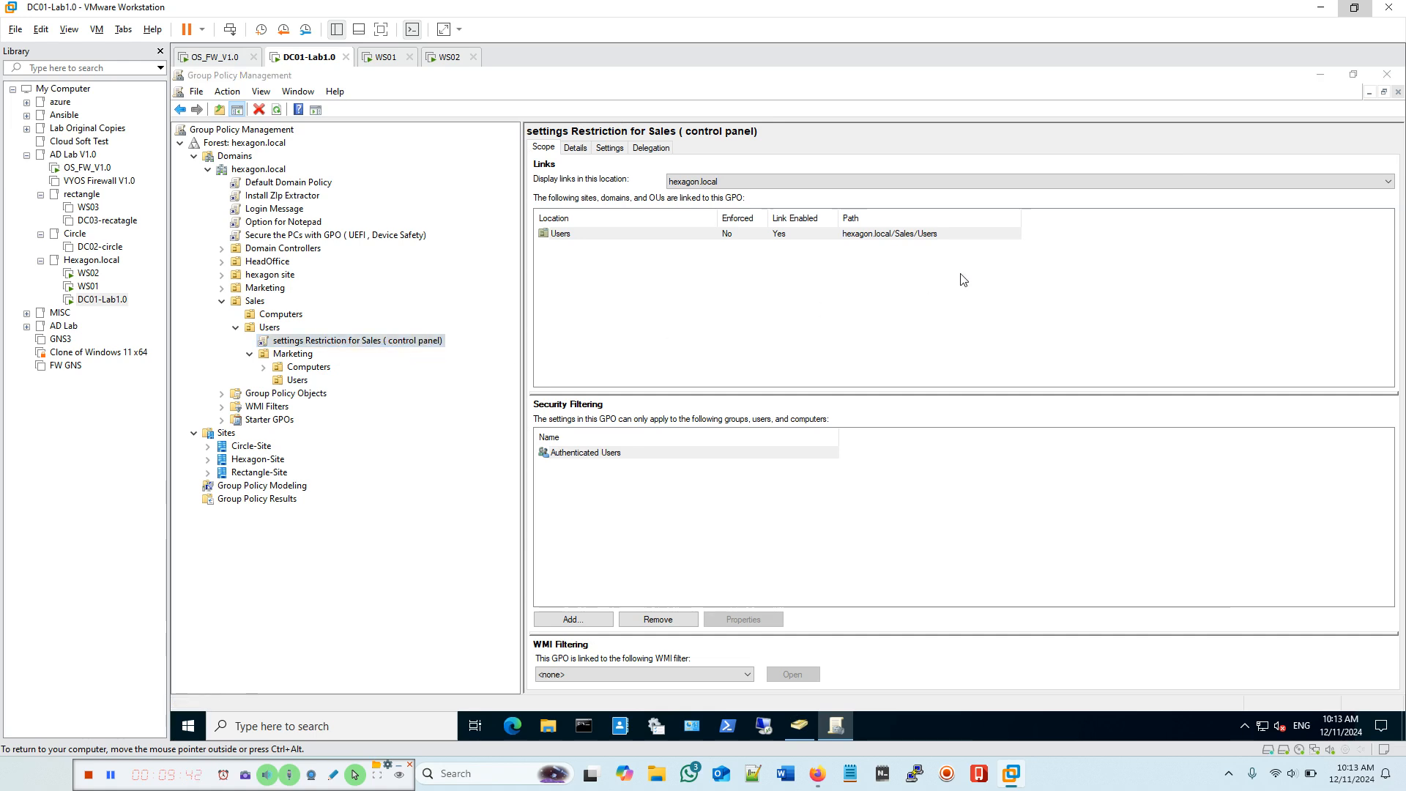
{"action": "left_click_drag", "start_coordinate": [622, 141], "coordinate": [859, 203]}
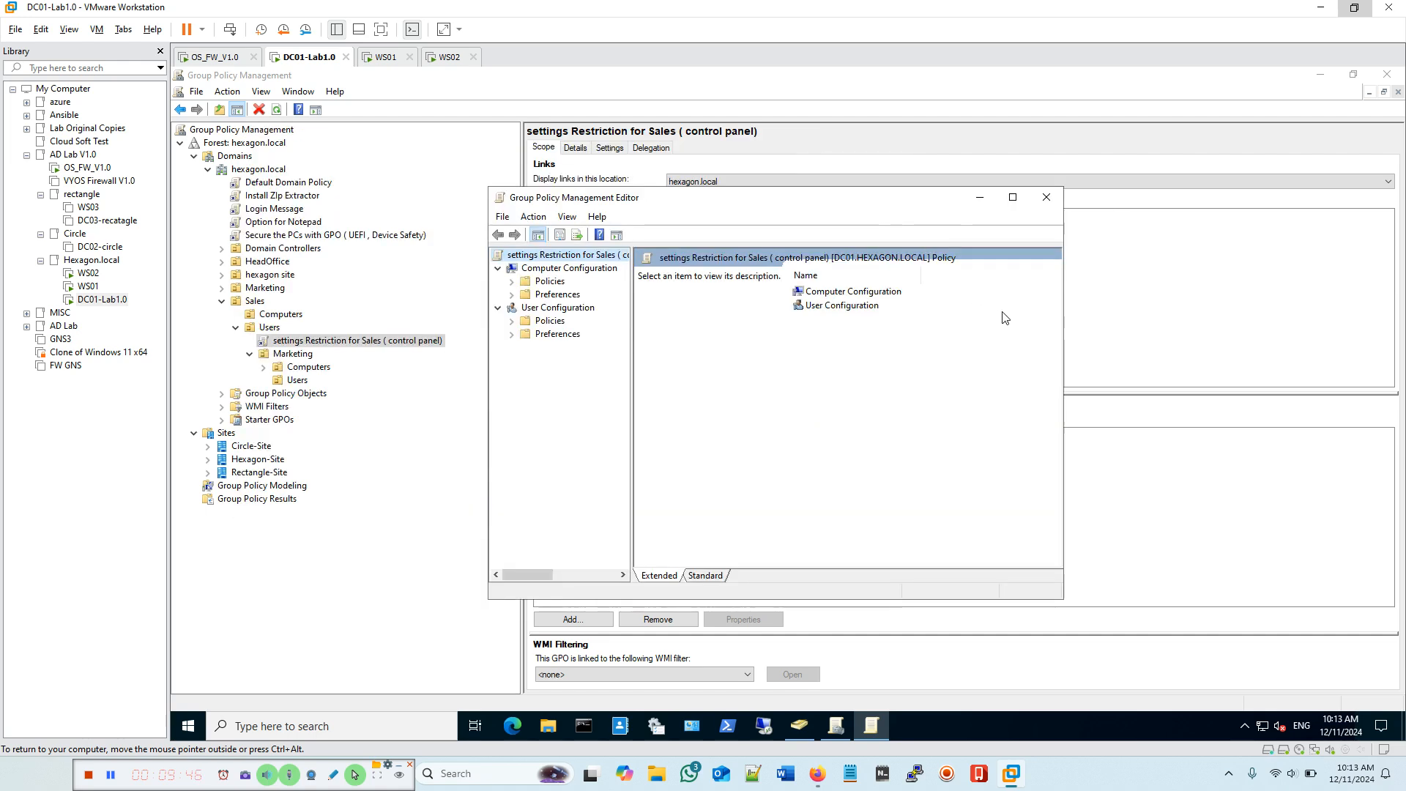
{"action": "left_click", "coordinate": [1013, 199]}
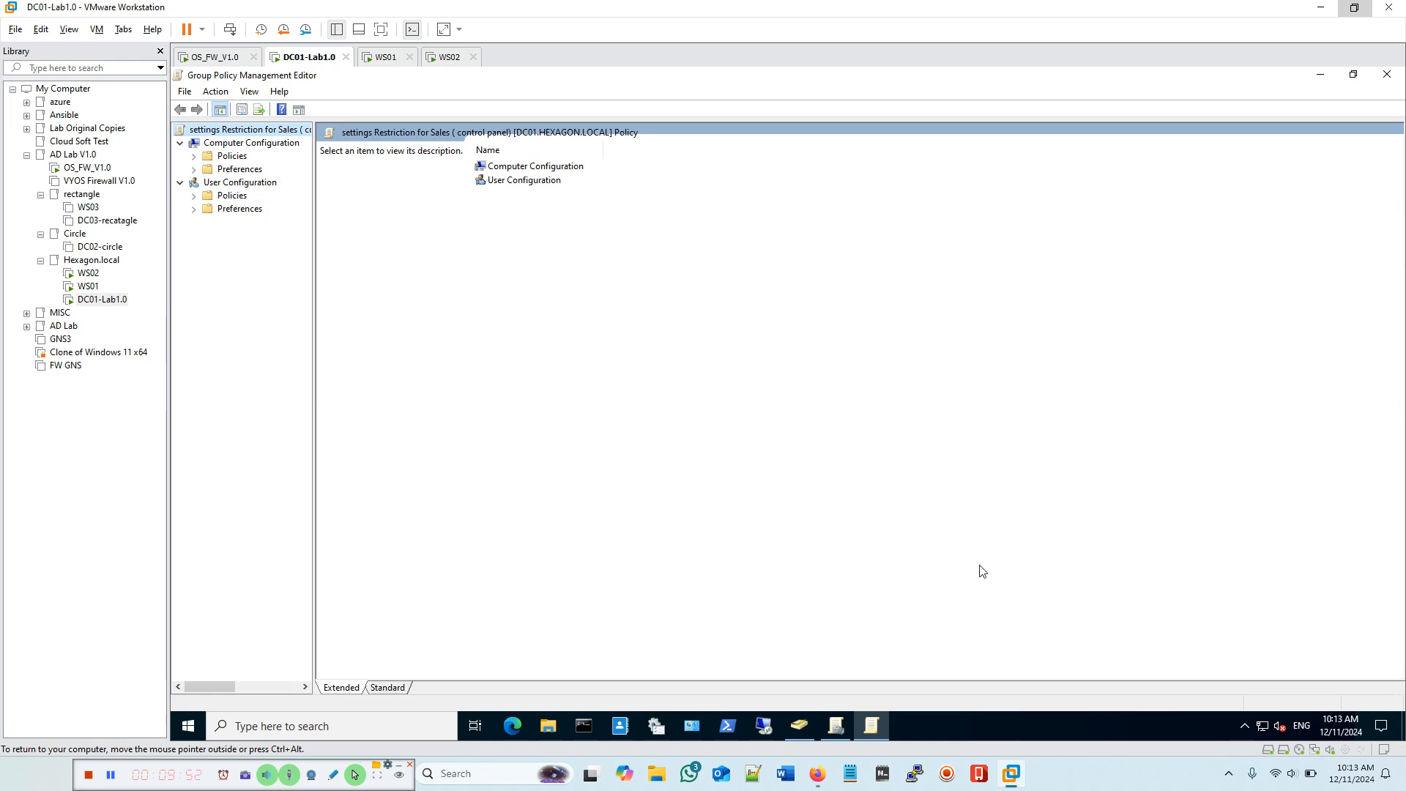
{"action": "mouse_move", "coordinate": [872, 727]}
Step: Expand Policies and Software Settings under both Computer and User Configuration, widening the tree pane
{"action": "left_click", "coordinate": [233, 144]}
{"action": "left_click", "coordinate": [230, 187]}
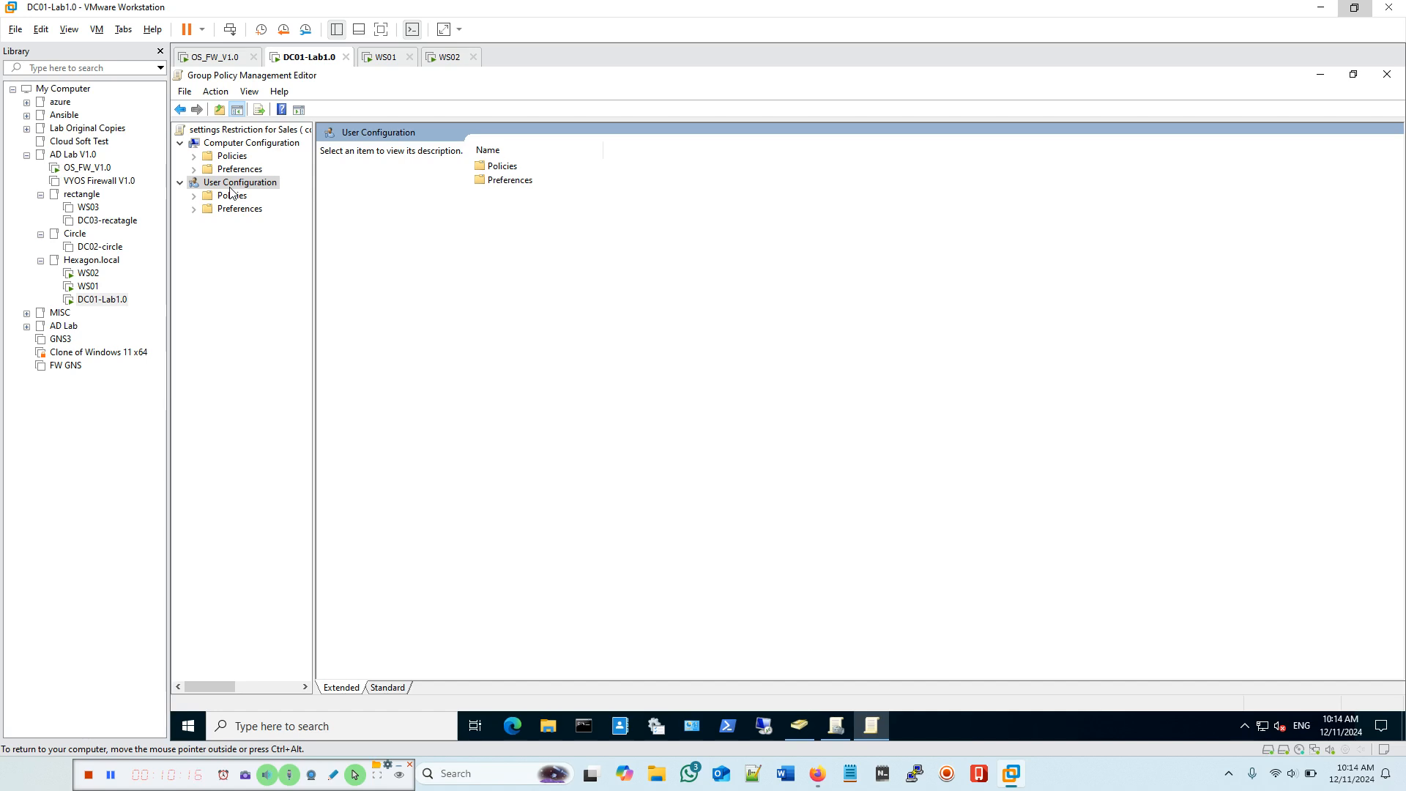
{"action": "left_click", "coordinate": [194, 156]}
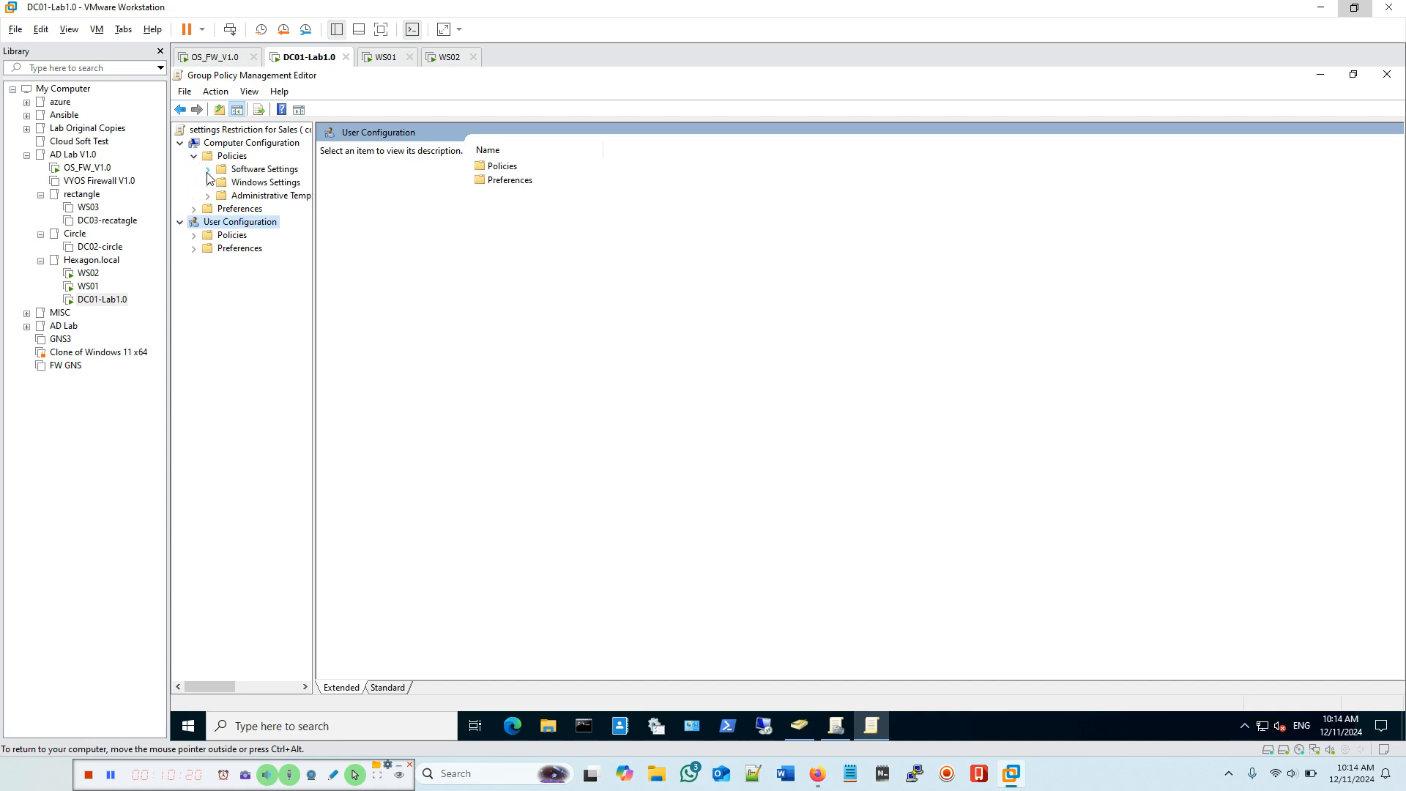
{"action": "left_click", "coordinate": [208, 170]}
{"action": "left_click", "coordinate": [194, 249]}
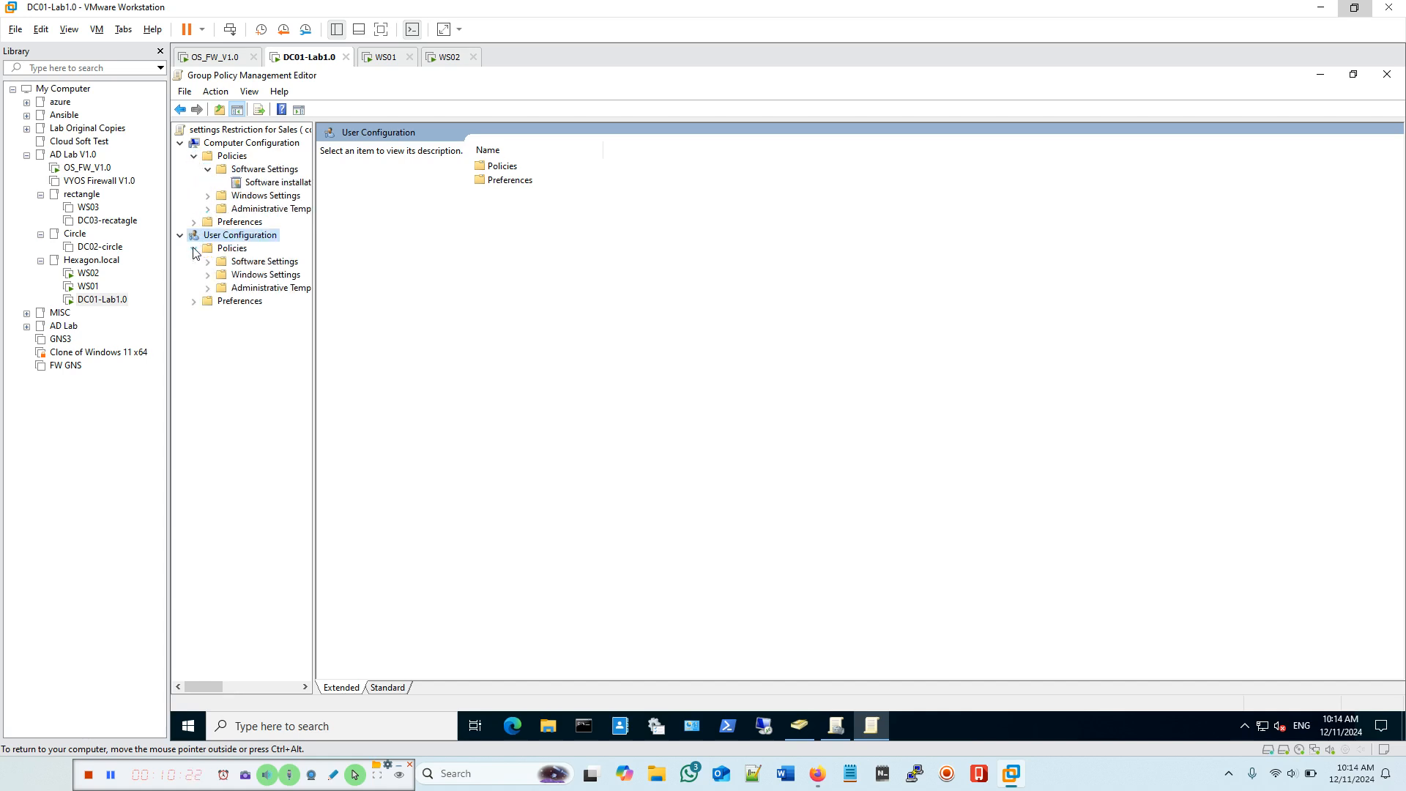
{"action": "left_click", "coordinate": [208, 262]}
{"action": "left_click_drag", "start_coordinate": [314, 171], "coordinate": [445, 181]}
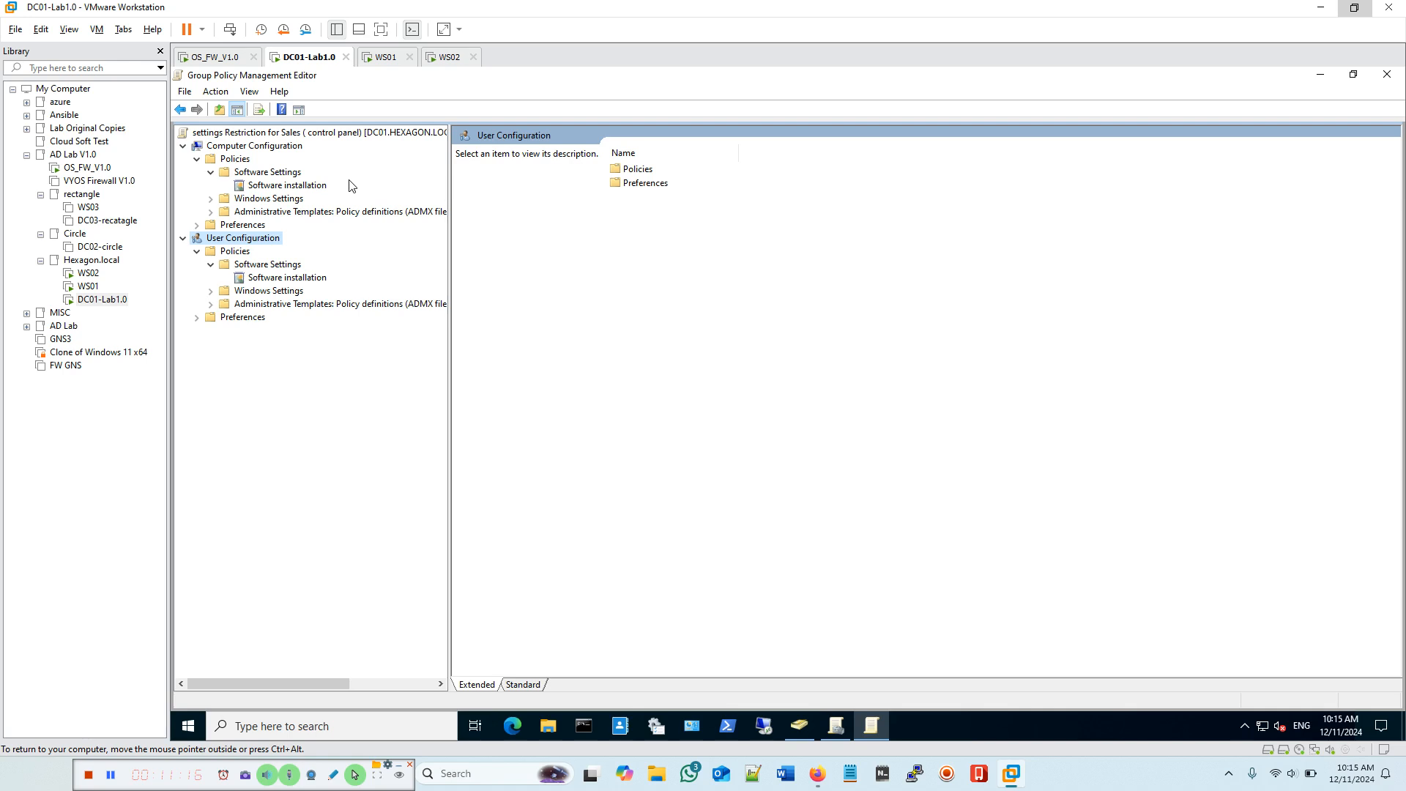
Step: Check both Software installation nodes (no packages), then show User Configuration with computer Policies collapsed
{"action": "left_click", "coordinate": [312, 283]}
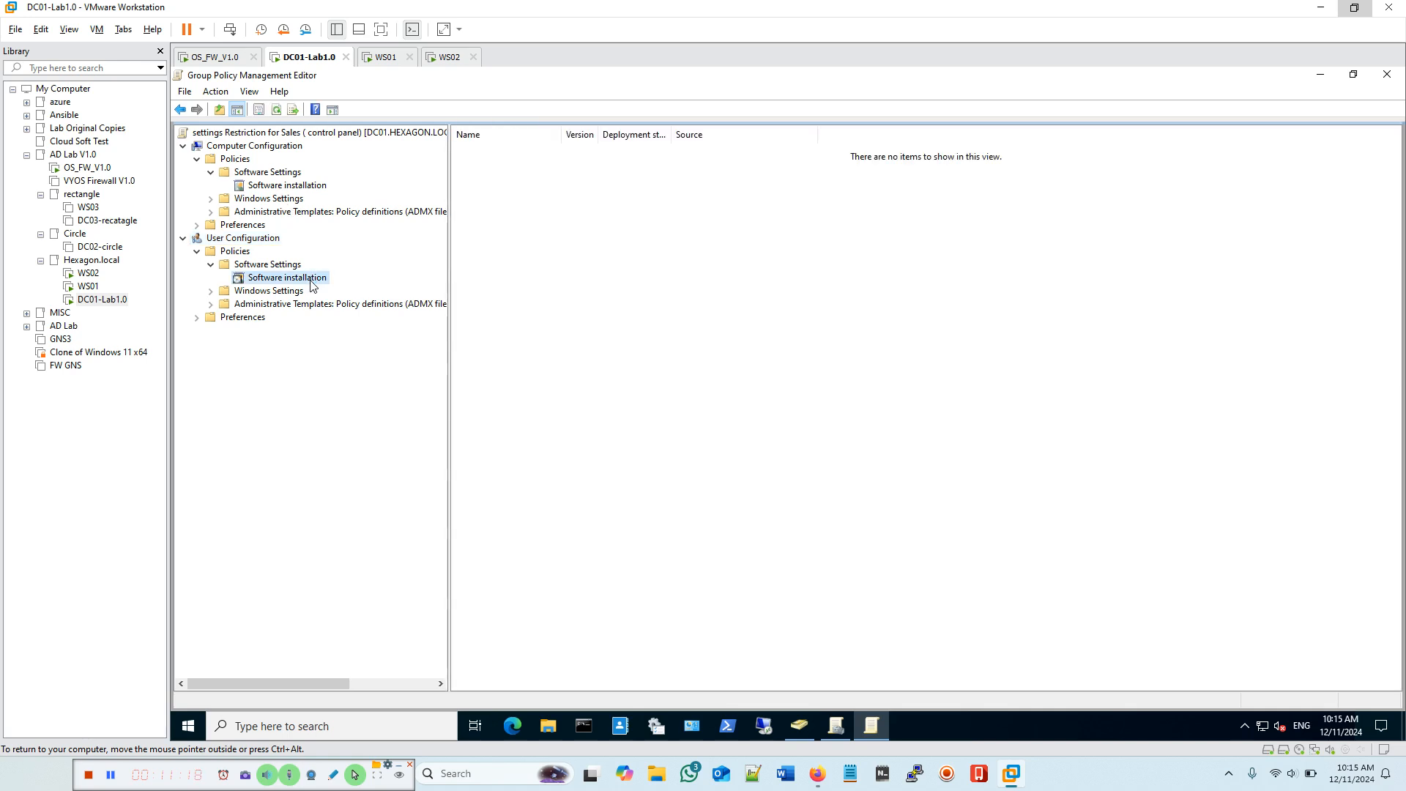
{"action": "left_click", "coordinate": [298, 185]}
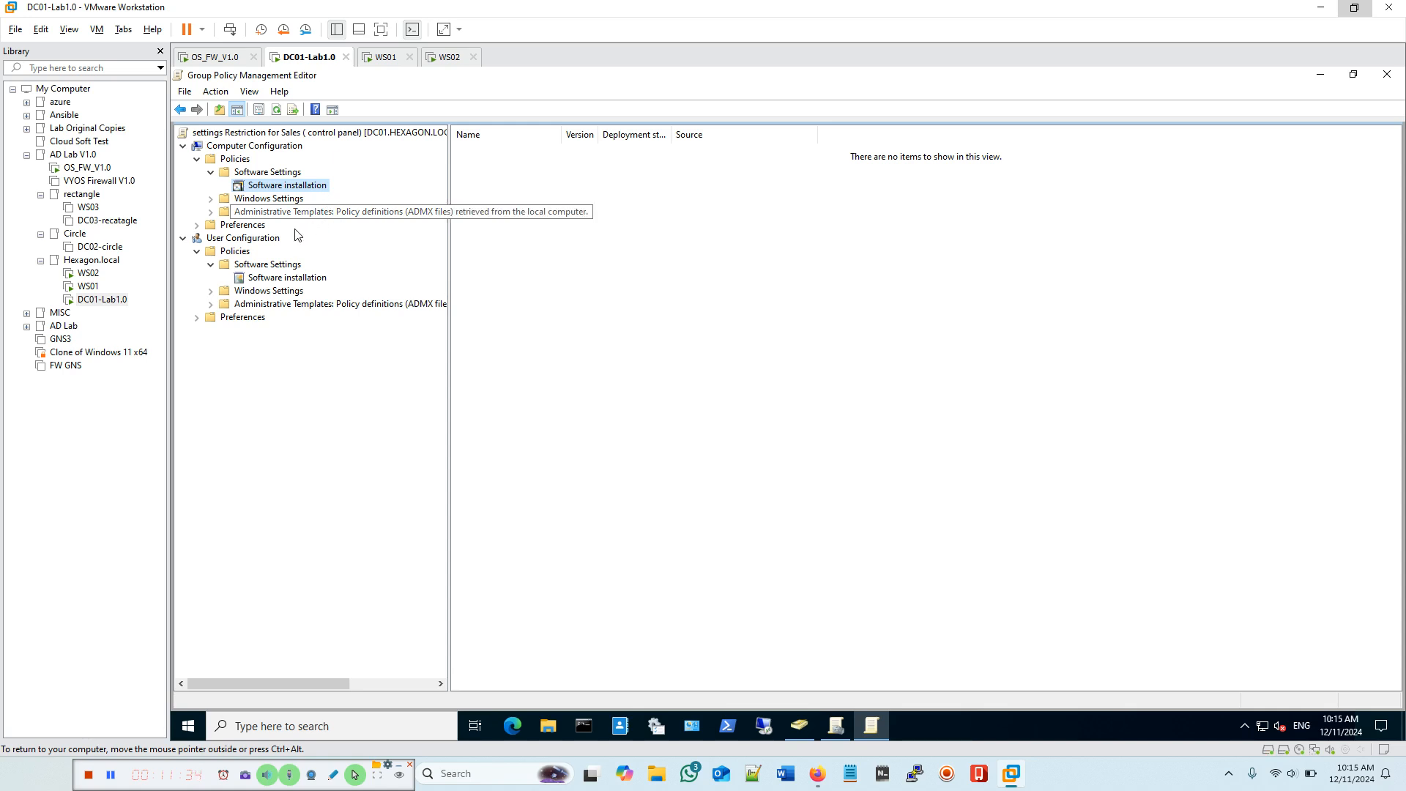
{"action": "left_click", "coordinate": [242, 240]}
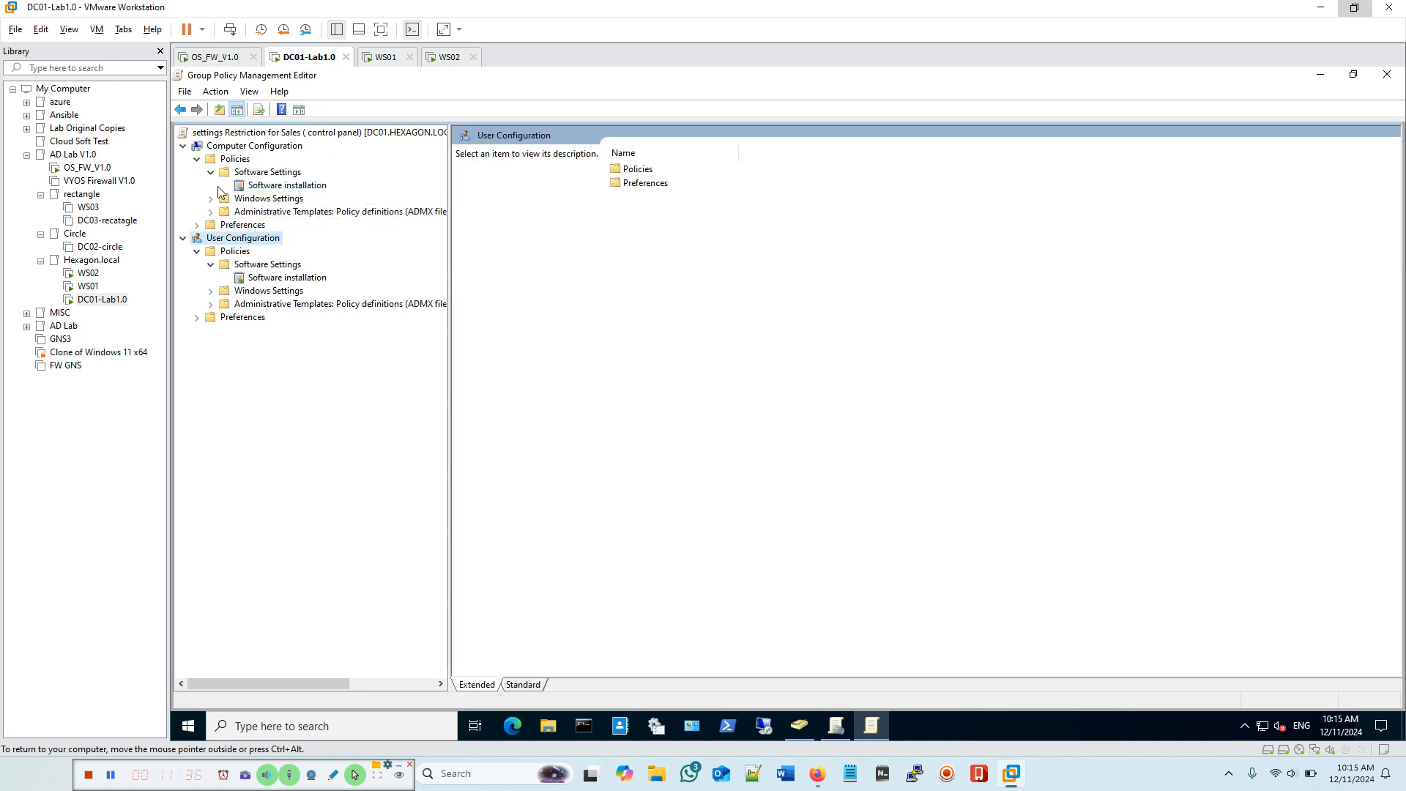
{"action": "left_click", "coordinate": [197, 159]}
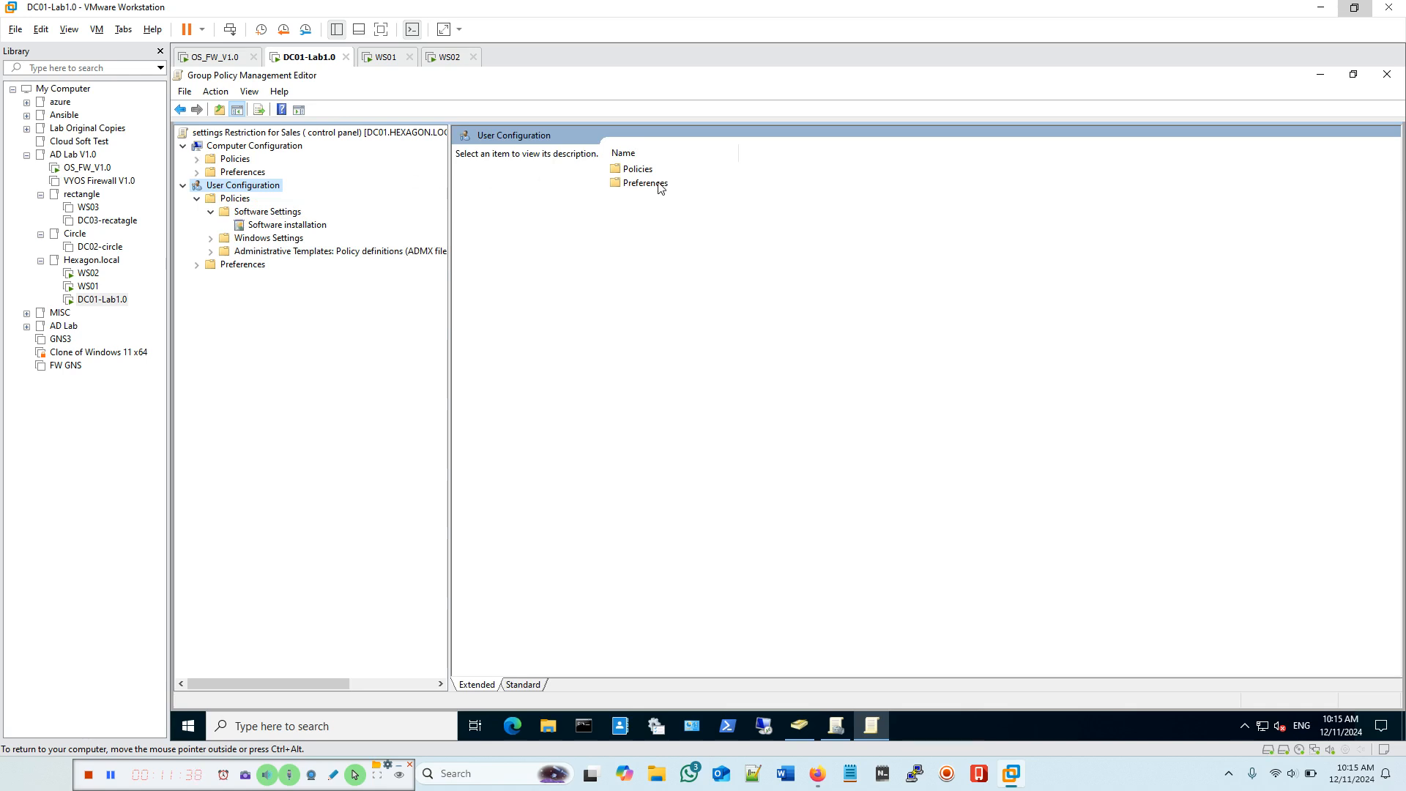
Step: Open the user Administrative Templates > Control Panel settings and select Hide specified Control Panel items
{"action": "left_click", "coordinate": [242, 254]}
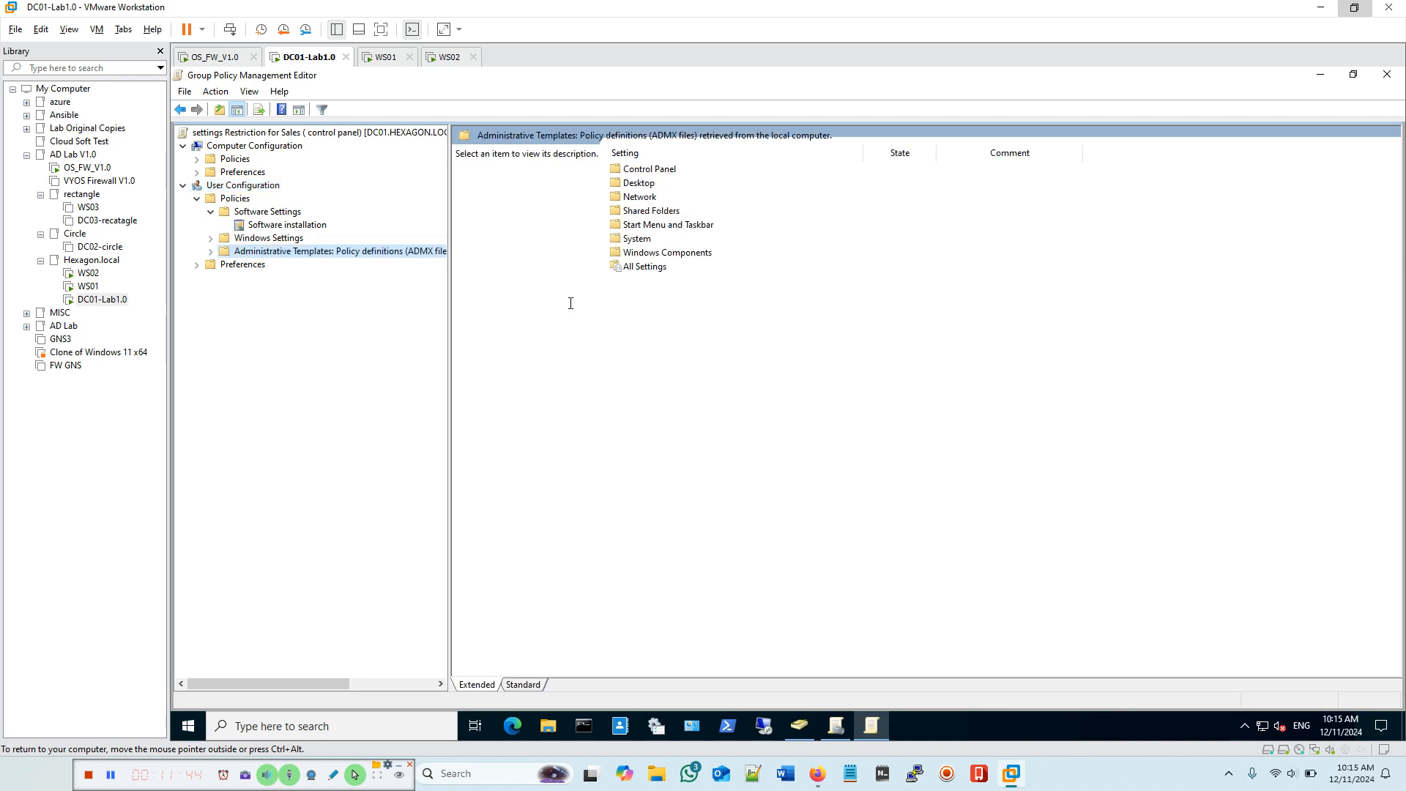
{"action": "double_click", "coordinate": [650, 169]}
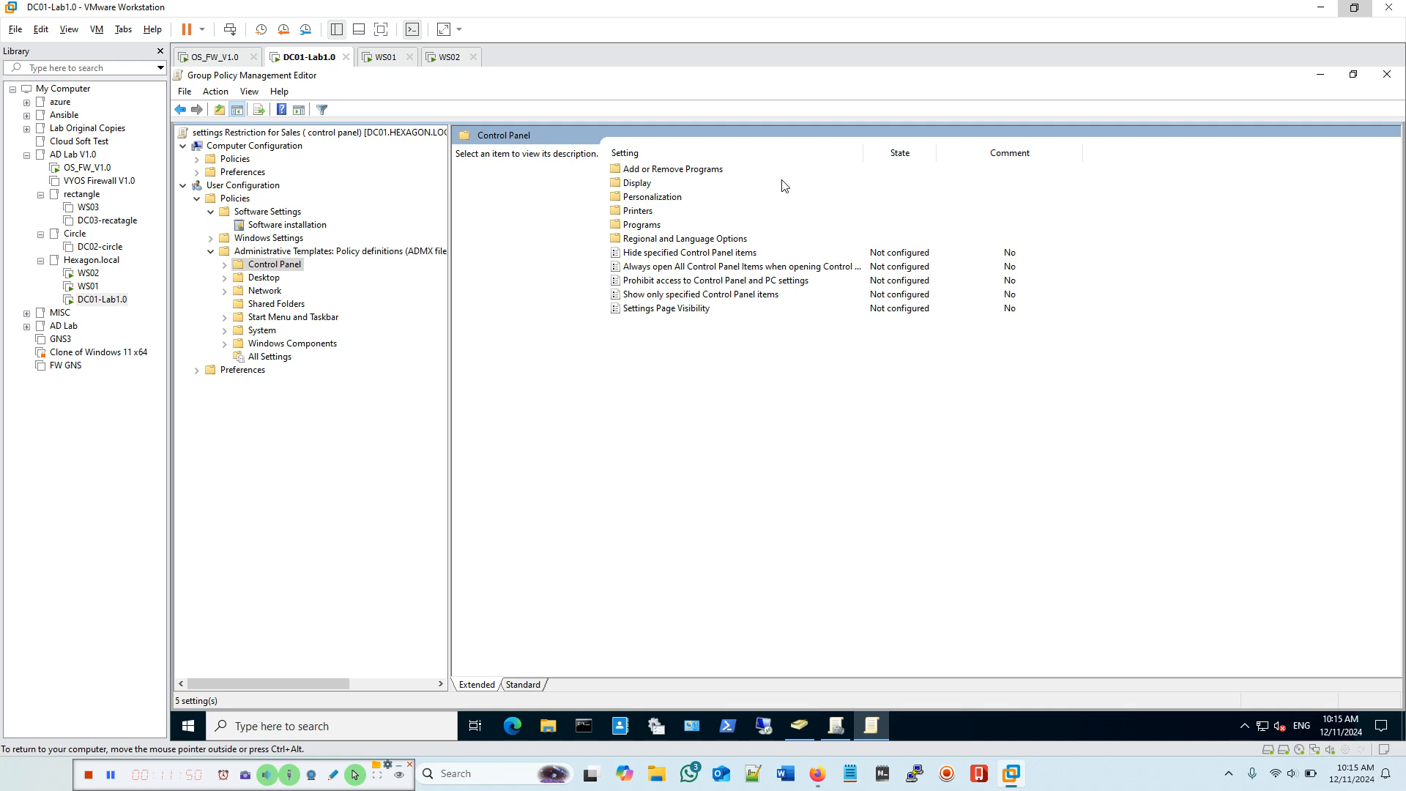
{"action": "left_click", "coordinate": [681, 256]}
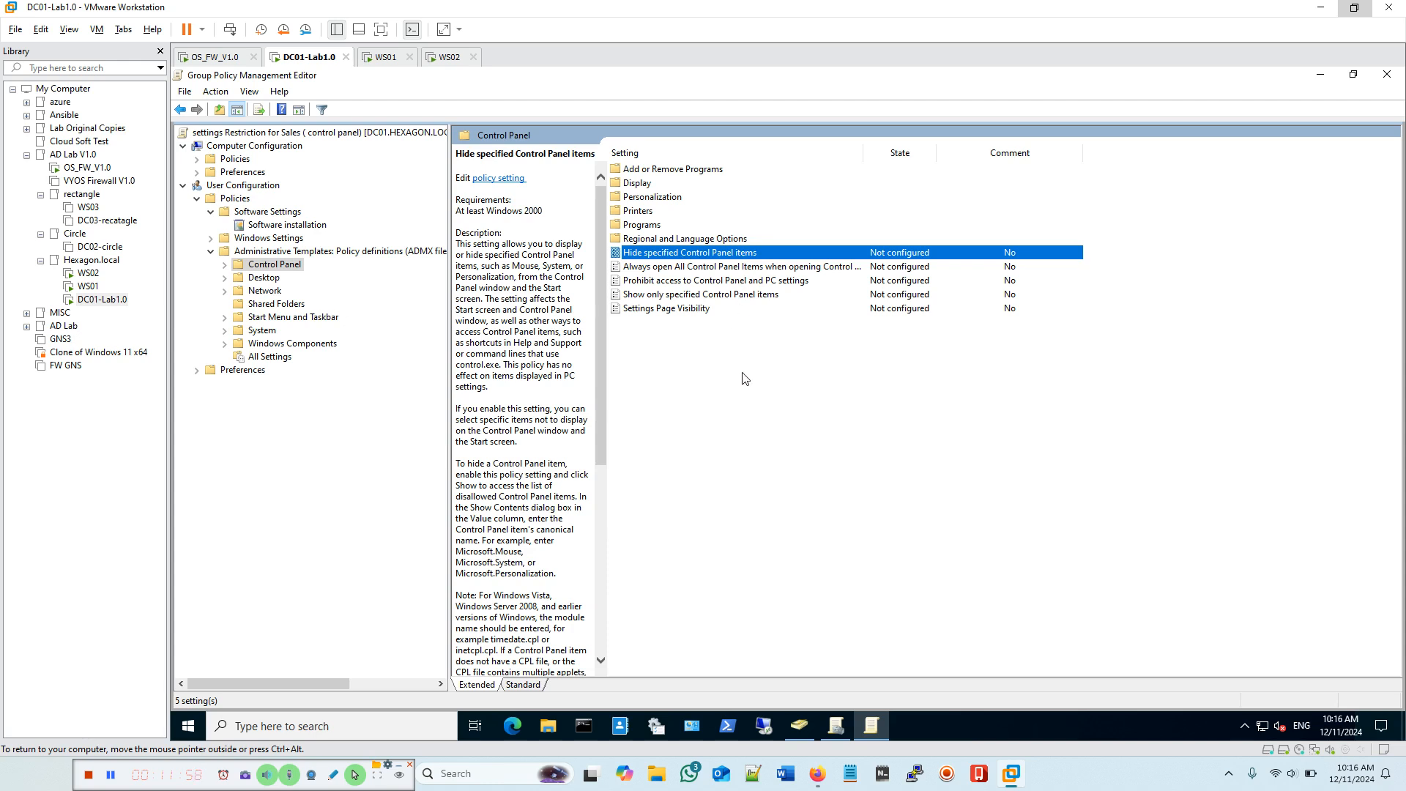
Step: Set Hide specified Control Panel items to Enabled and open its empty Show Contents list
{"action": "left_click_drag", "start_coordinate": [522, 194], "coordinate": [780, 182]}
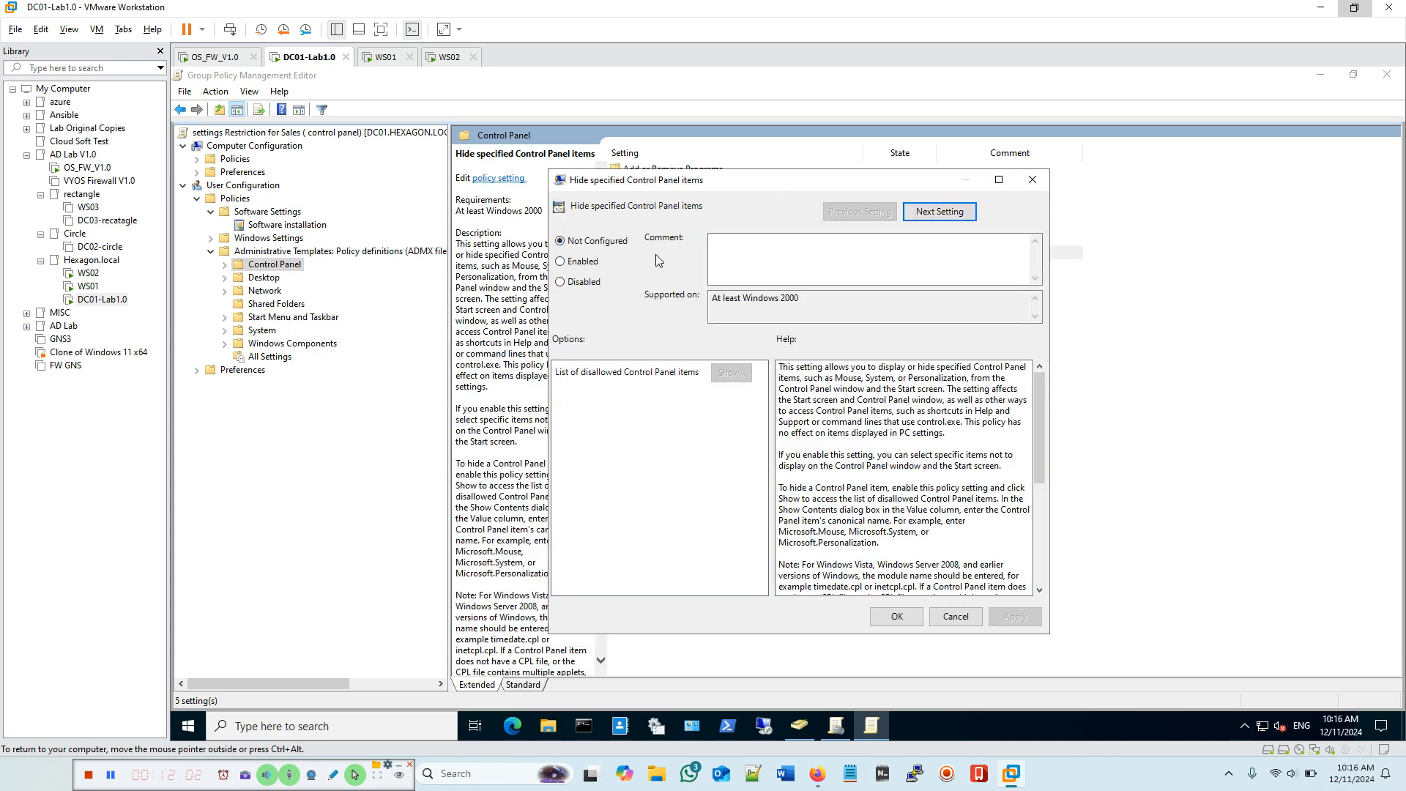
{"action": "left_click", "coordinate": [562, 263]}
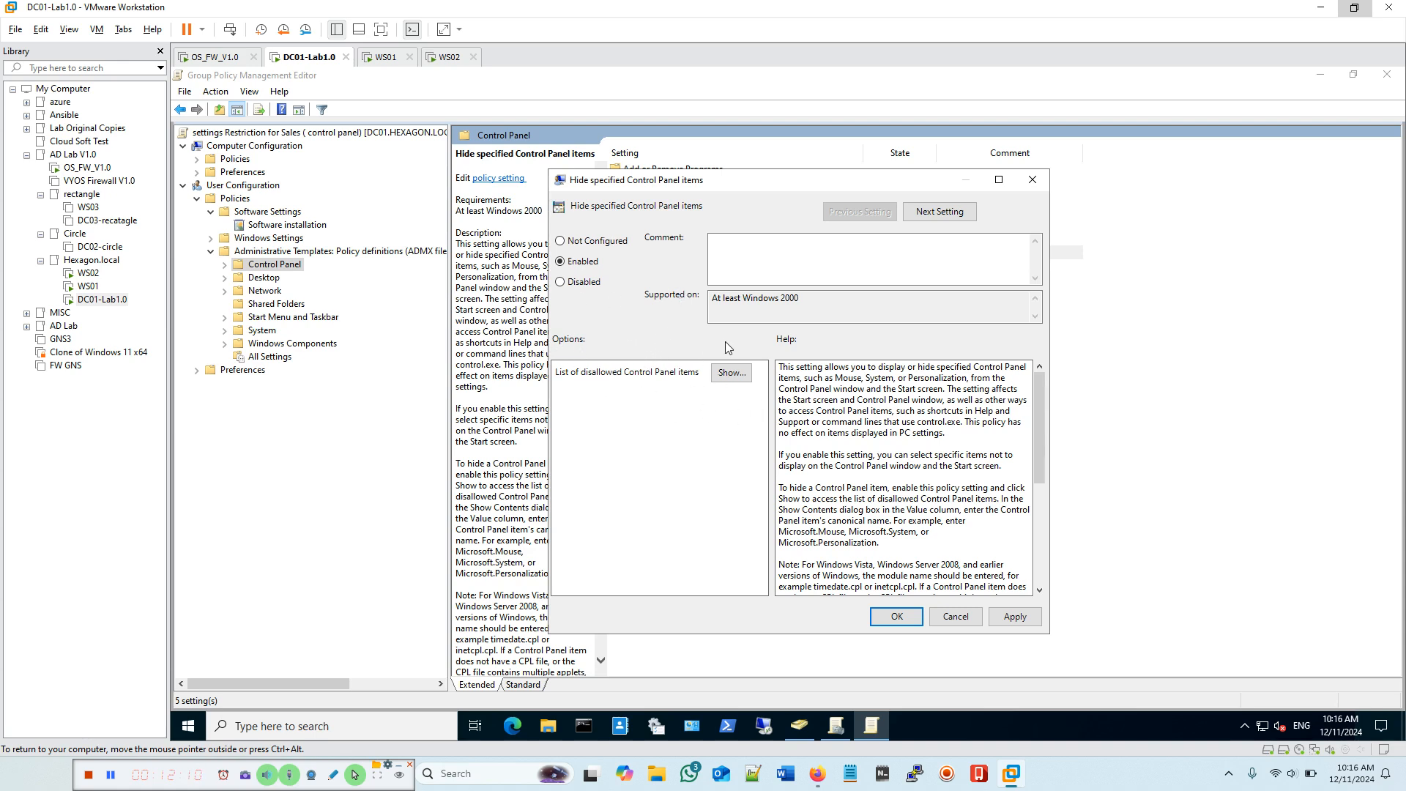
{"action": "left_click", "coordinate": [733, 374]}
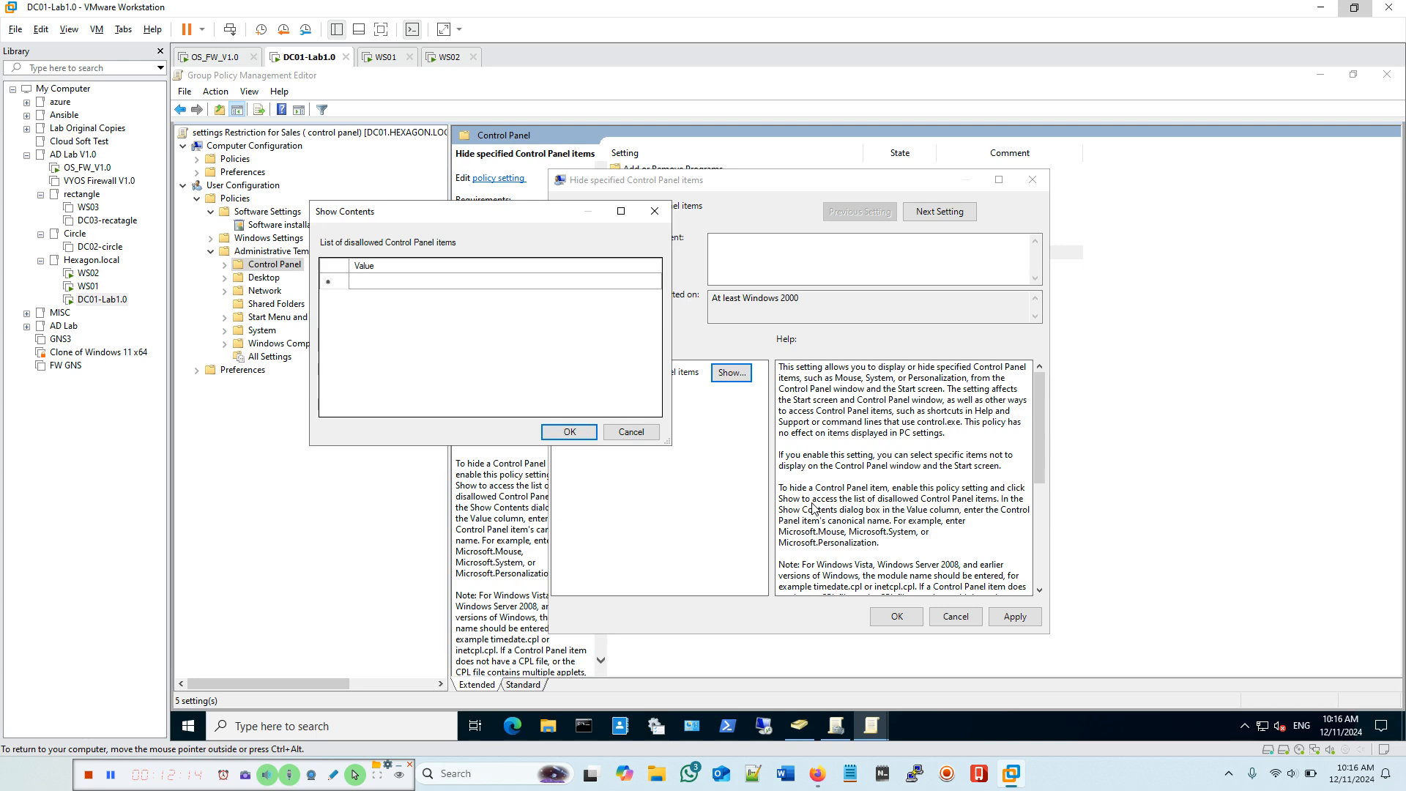
{"action": "left_click", "coordinate": [240, 728]}
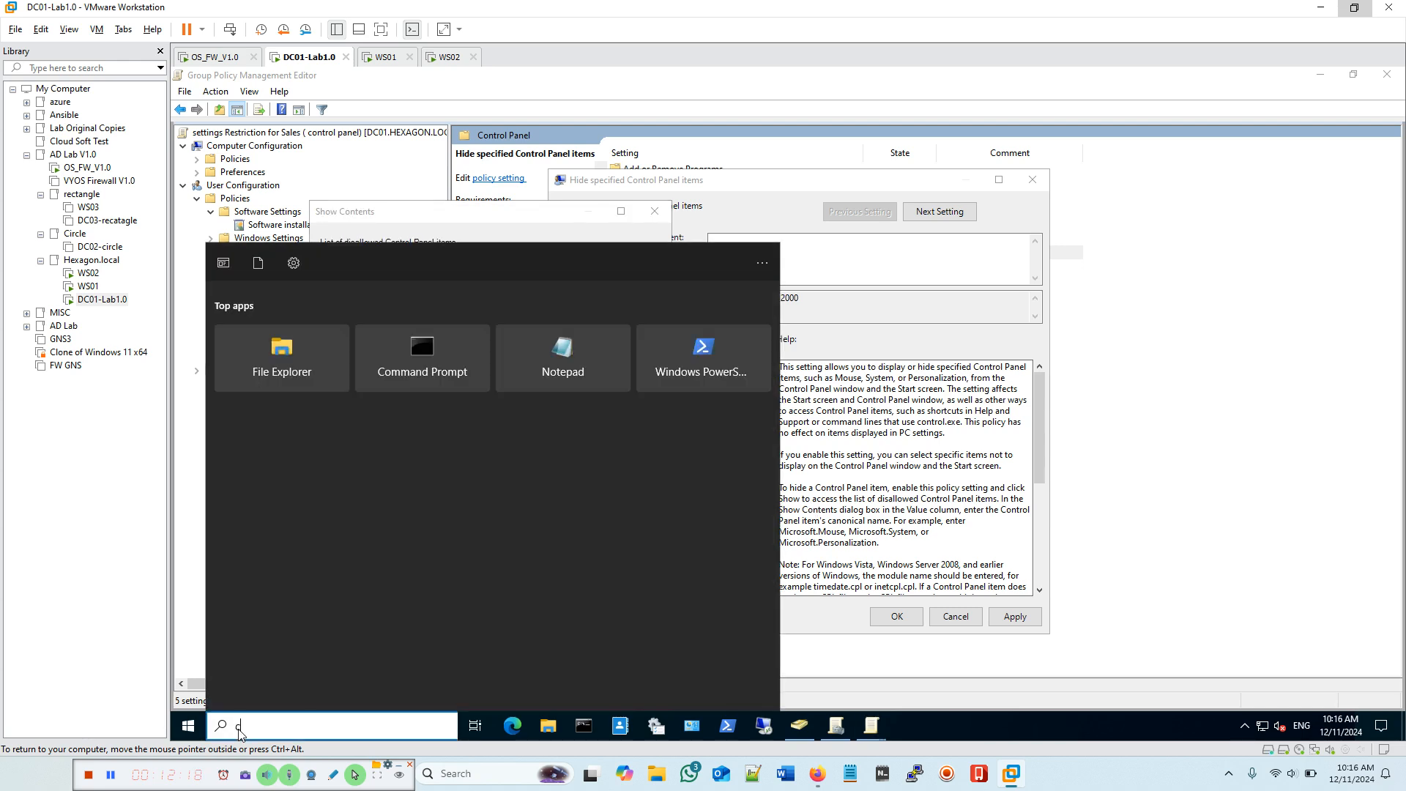
Step: Open Control Panel via search, go to Windows Defender Firewall, and copy its name from the address bar
{"action": "type", "text": "con"}
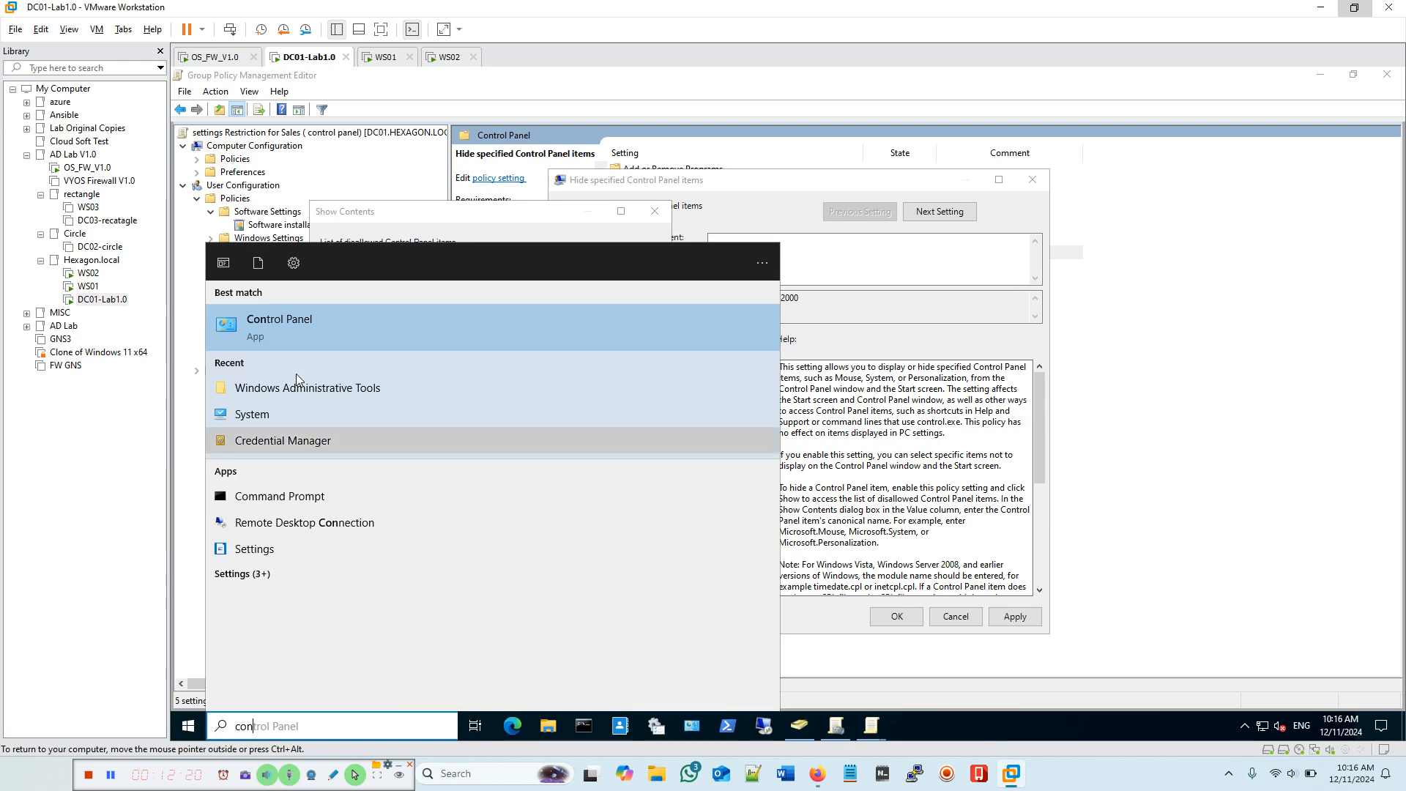
{"action": "left_click", "coordinate": [320, 325]}
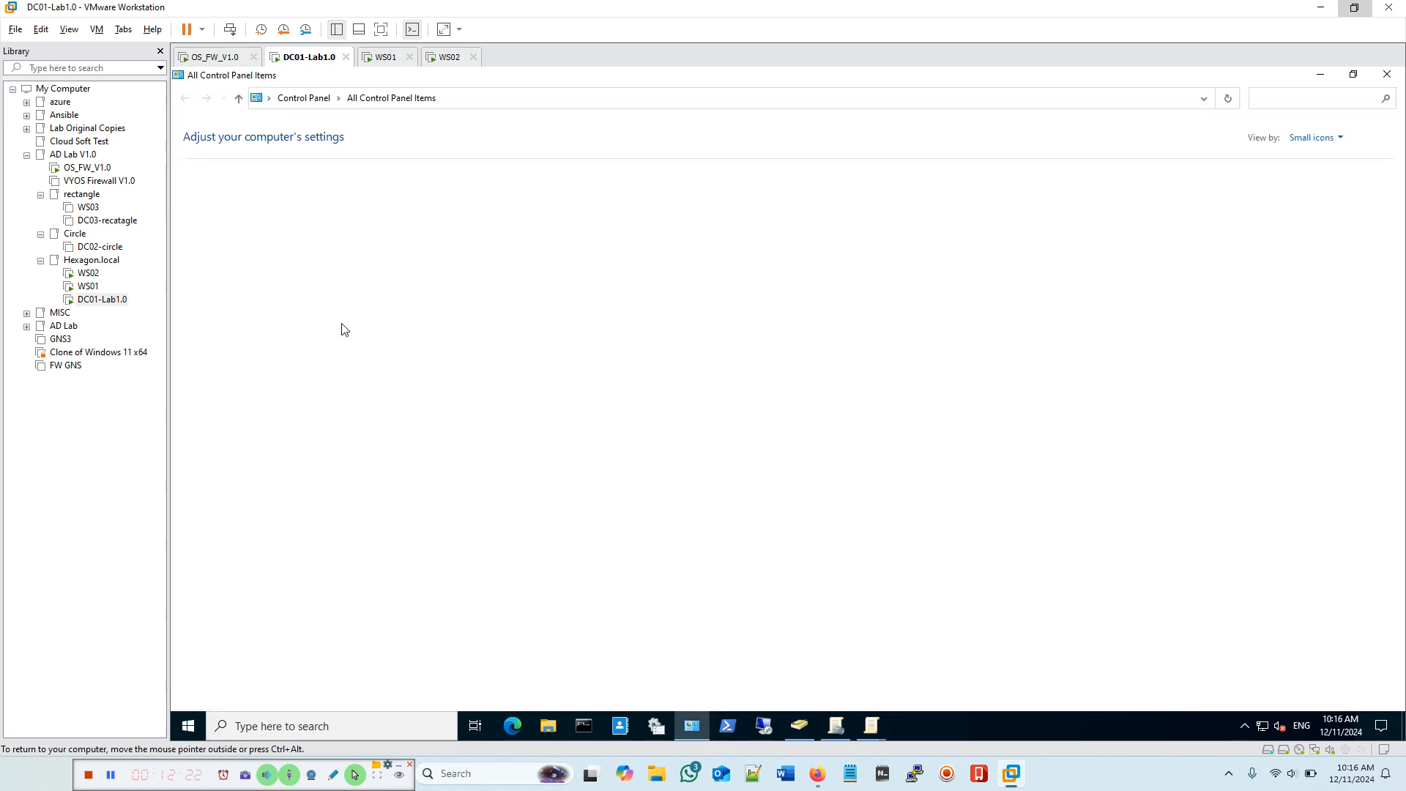
{"action": "left_click", "coordinate": [1356, 75]}
{"action": "left_click_drag", "start_coordinate": [699, 192], "coordinate": [1057, 183]}
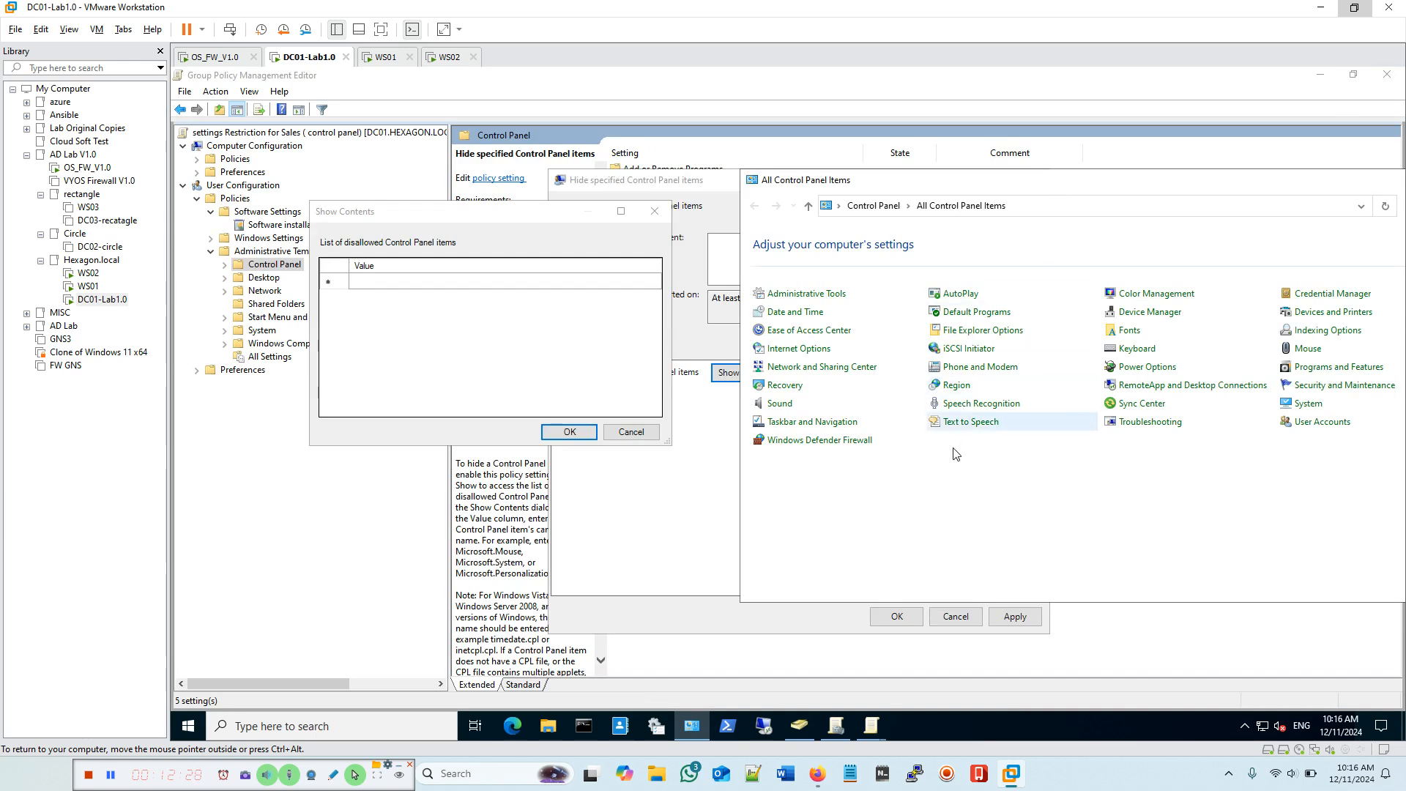
{"action": "left_click", "coordinate": [806, 444]}
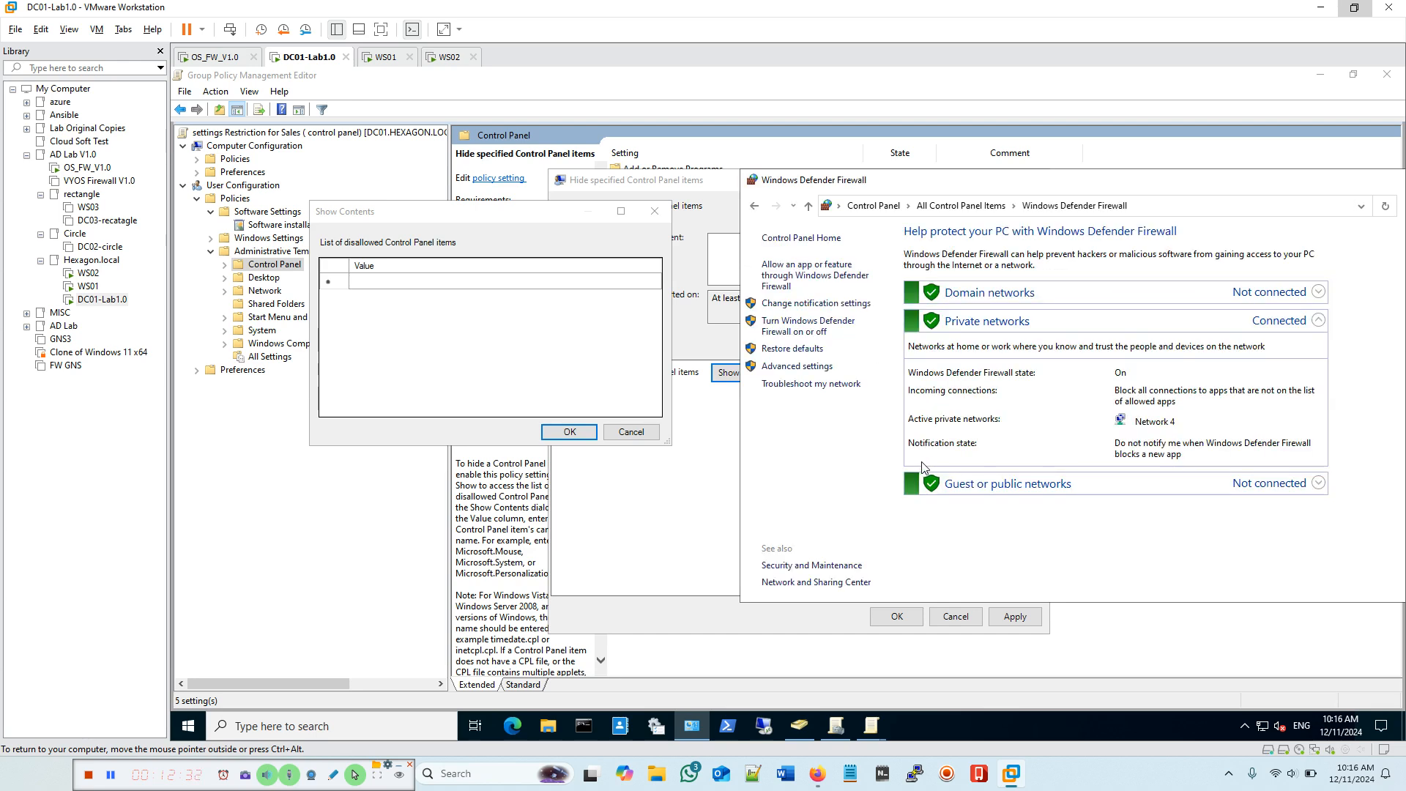
{"action": "left_click", "coordinate": [1144, 207]}
{"action": "left_click_drag", "start_coordinate": [1140, 206], "coordinate": [988, 206]}
{"action": "right_click", "coordinate": [1016, 205]}
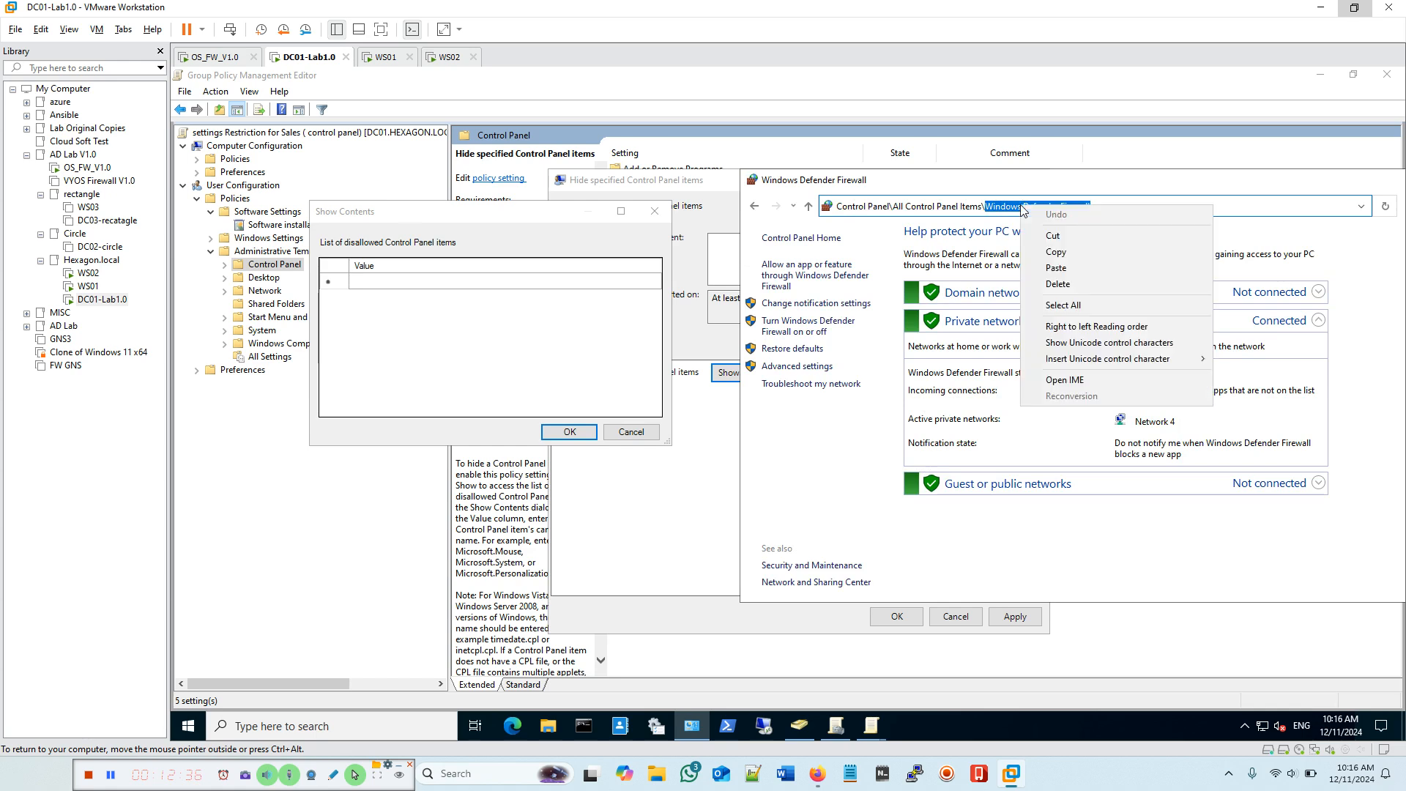
{"action": "left_click", "coordinate": [1055, 243]}
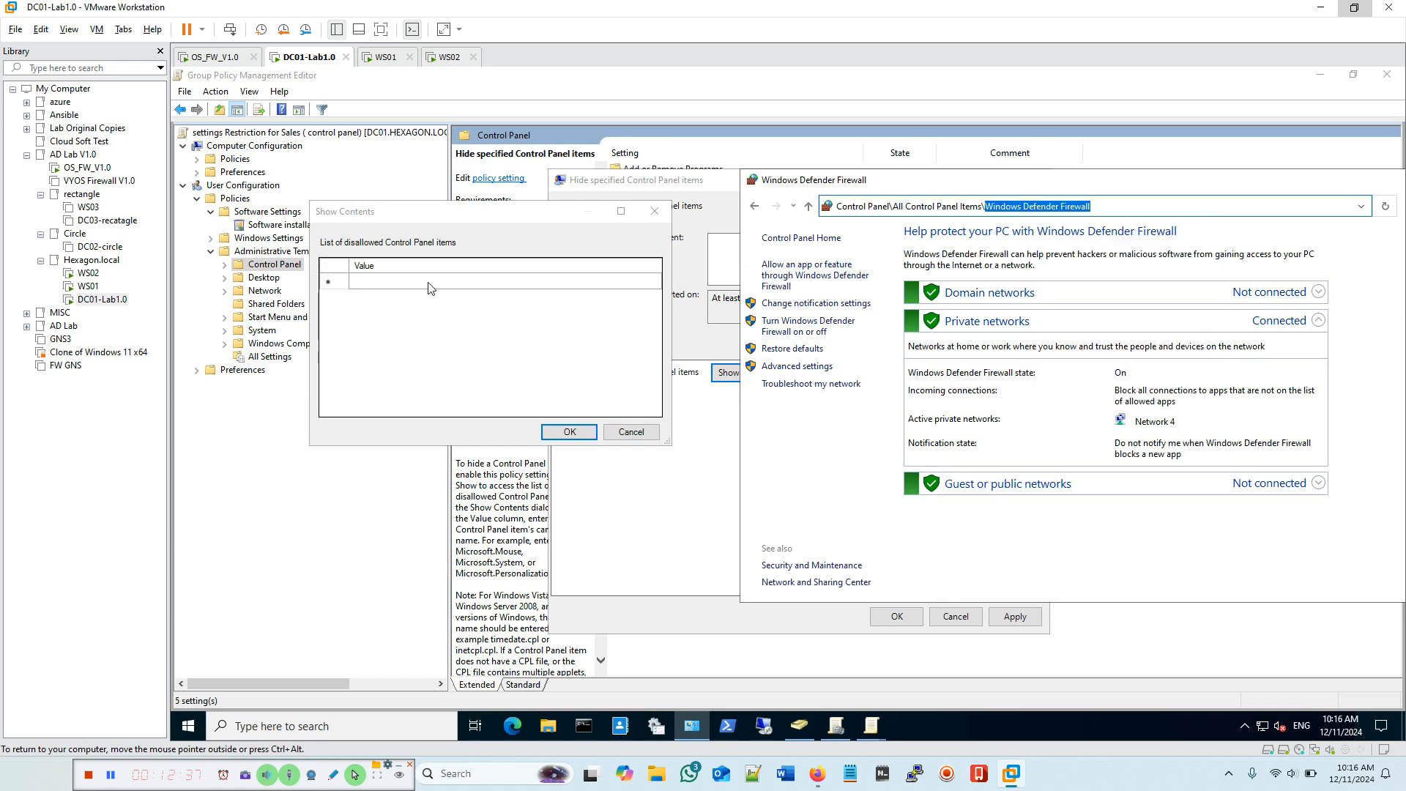
Step: Paste Windows Defender Firewall as the first disallowed Control Panel item
{"action": "left_click", "coordinate": [387, 284]}
{"action": "left_click", "coordinate": [377, 281]}
{"action": "right_click", "coordinate": [377, 281]}
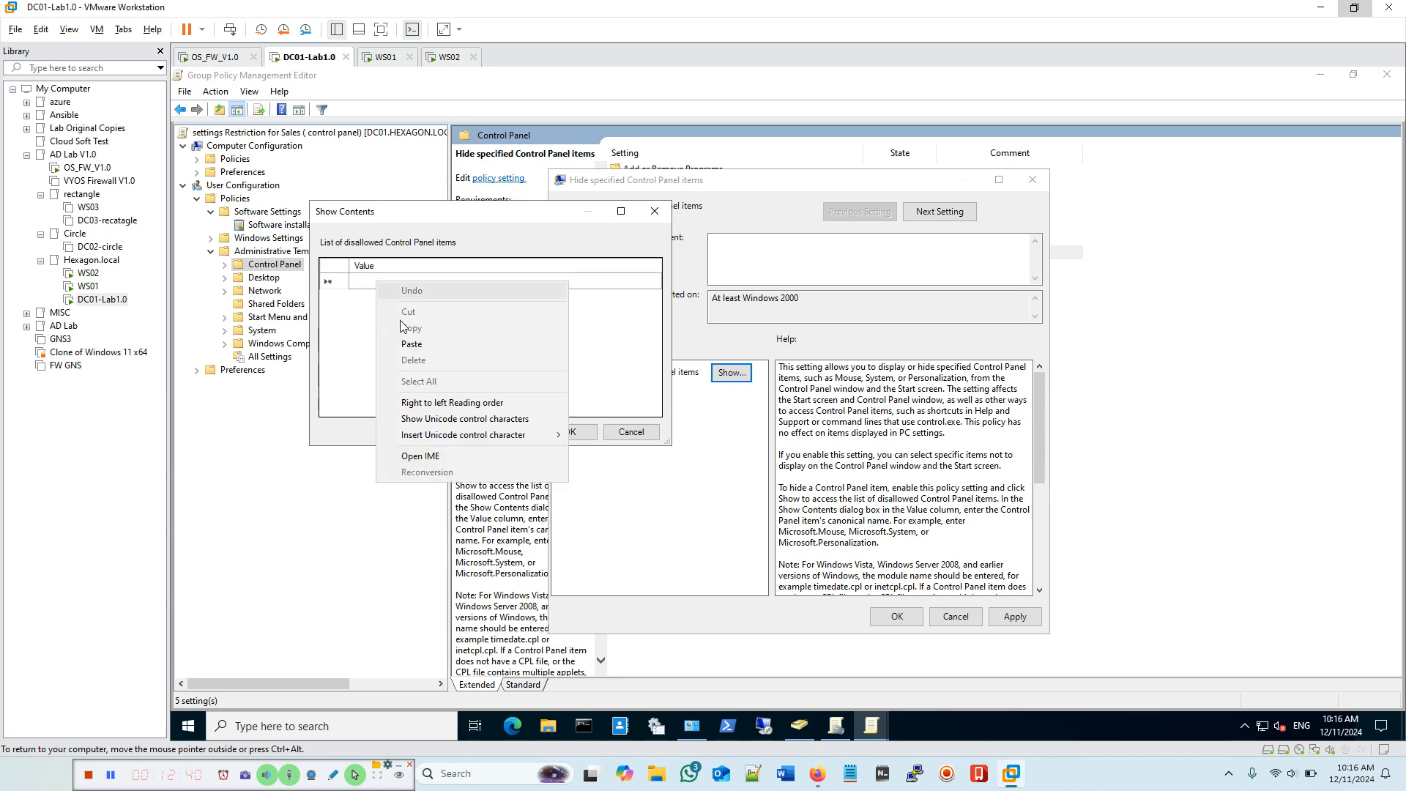
{"action": "left_click", "coordinate": [490, 345]}
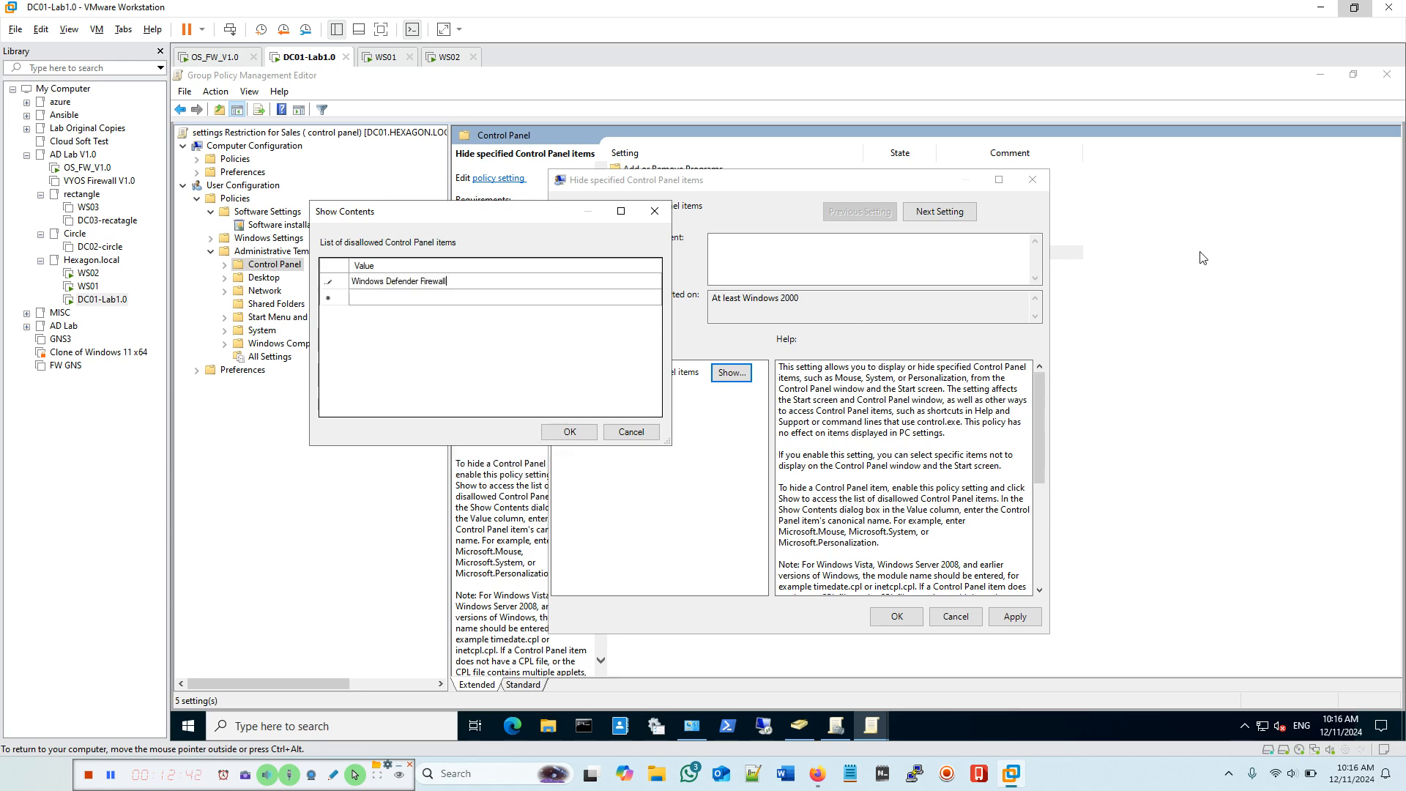
Step: Open Network and Sharing Center in Control Panel and copy its name from the address bar
{"action": "left_click", "coordinate": [1277, 239]}
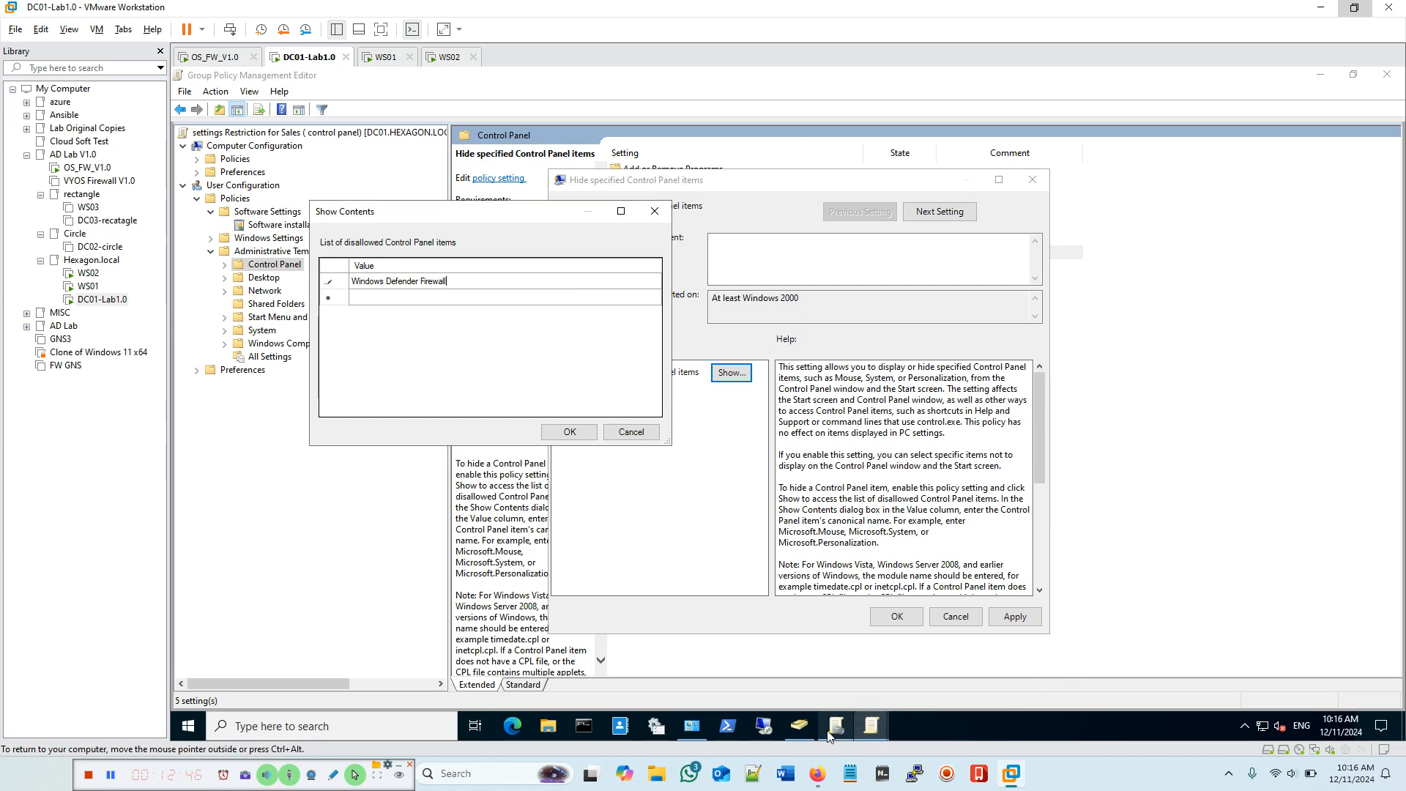
{"action": "mouse_move", "coordinate": [800, 735]}
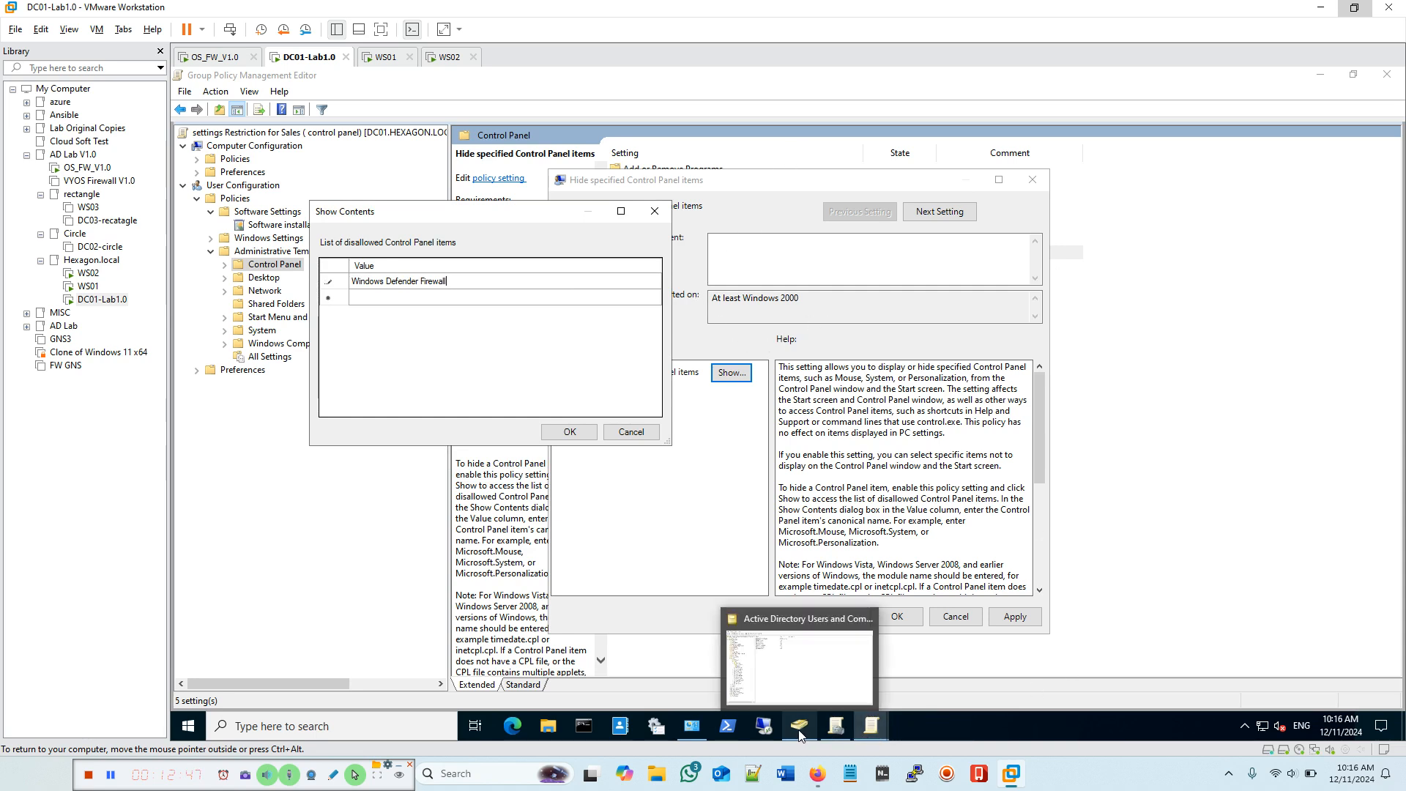
{"action": "left_click", "coordinate": [694, 727]}
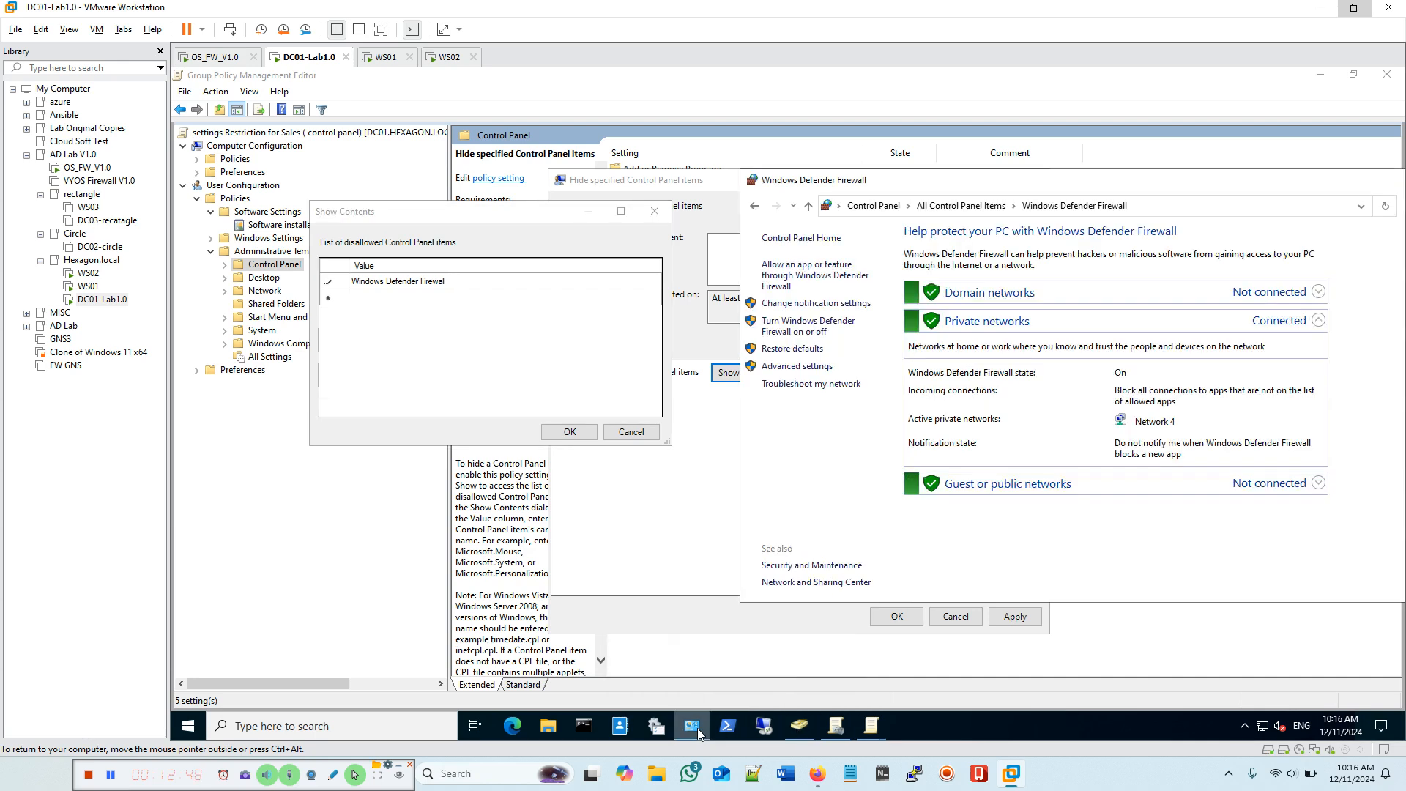
{"action": "left_click", "coordinate": [808, 208]}
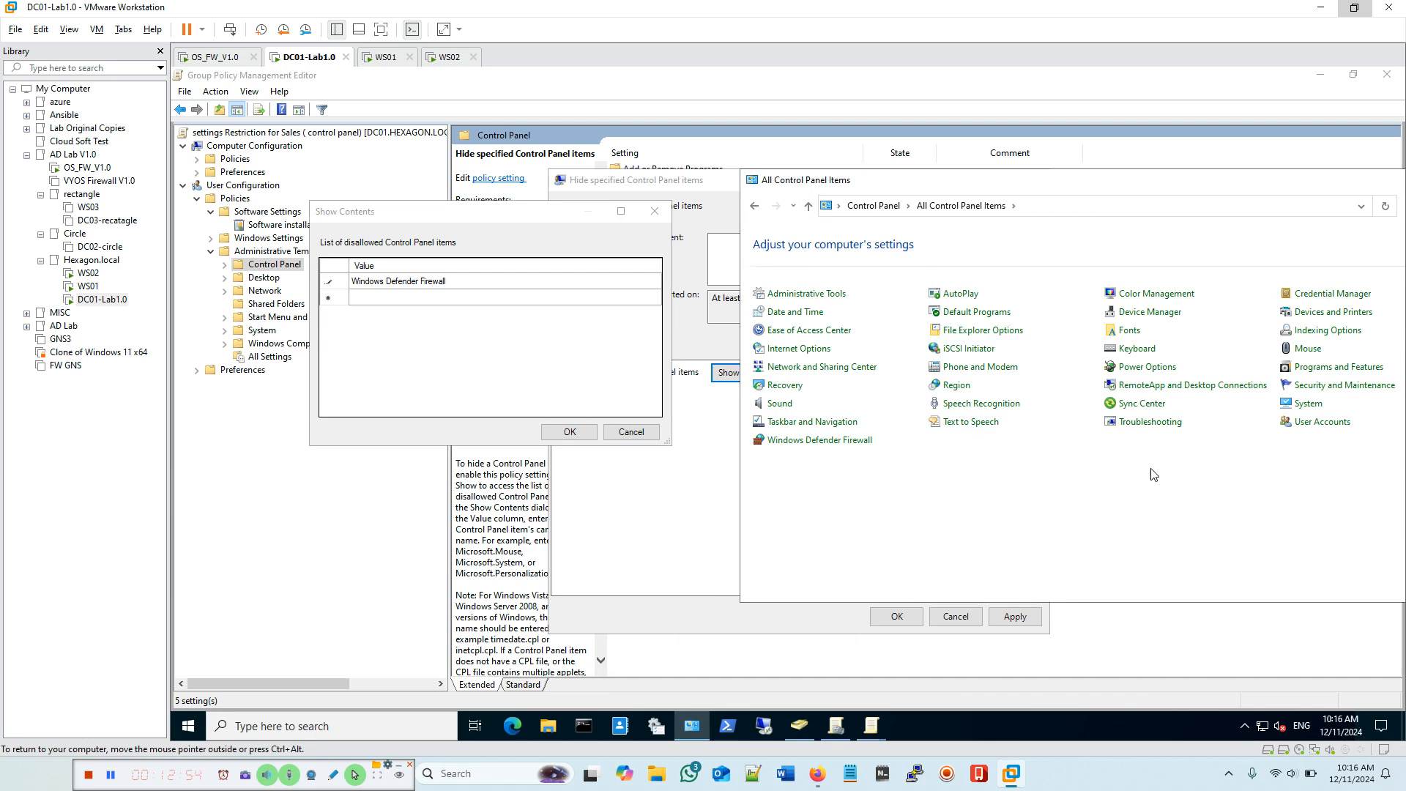
{"action": "left_click_drag", "start_coordinate": [1028, 189], "coordinate": [889, 177]}
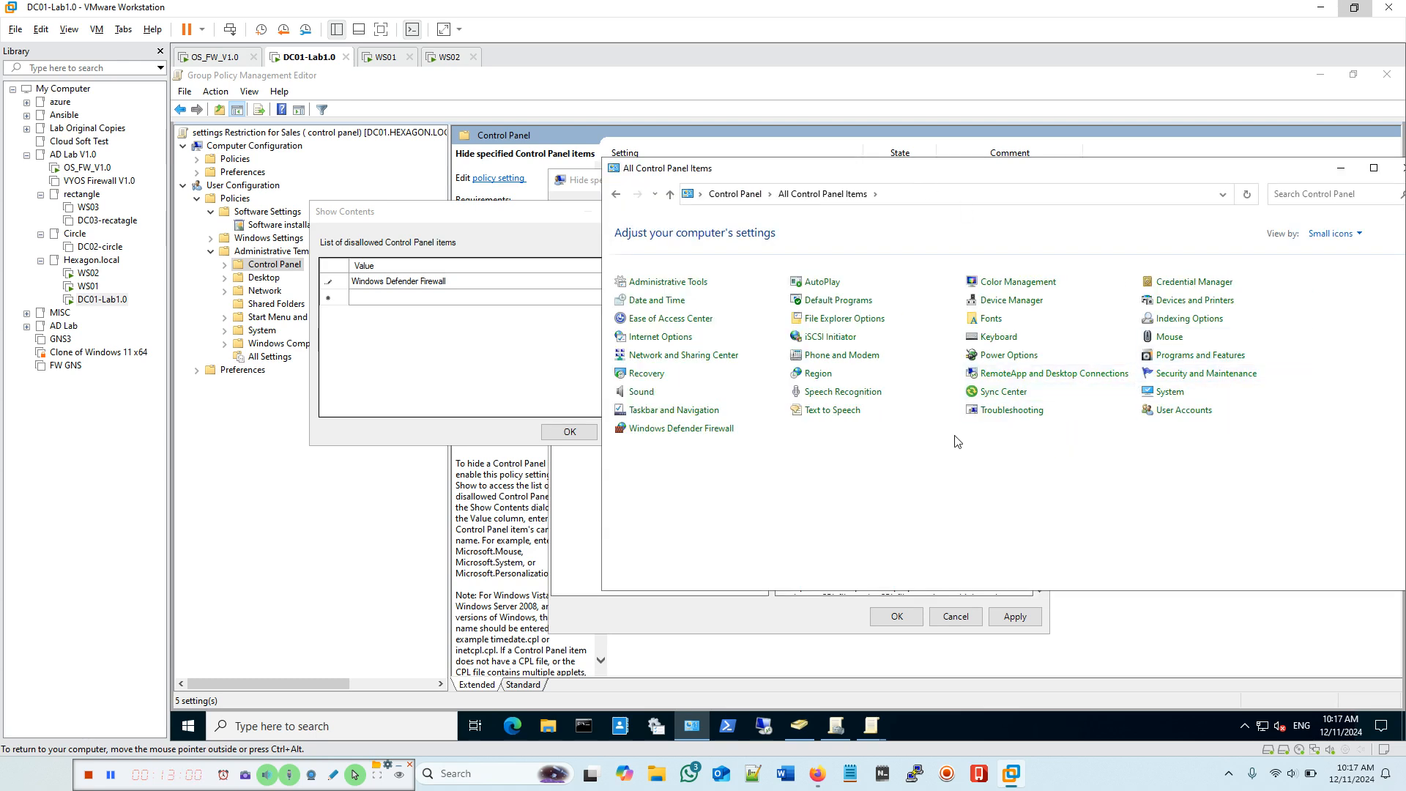
{"action": "left_click", "coordinate": [712, 362]}
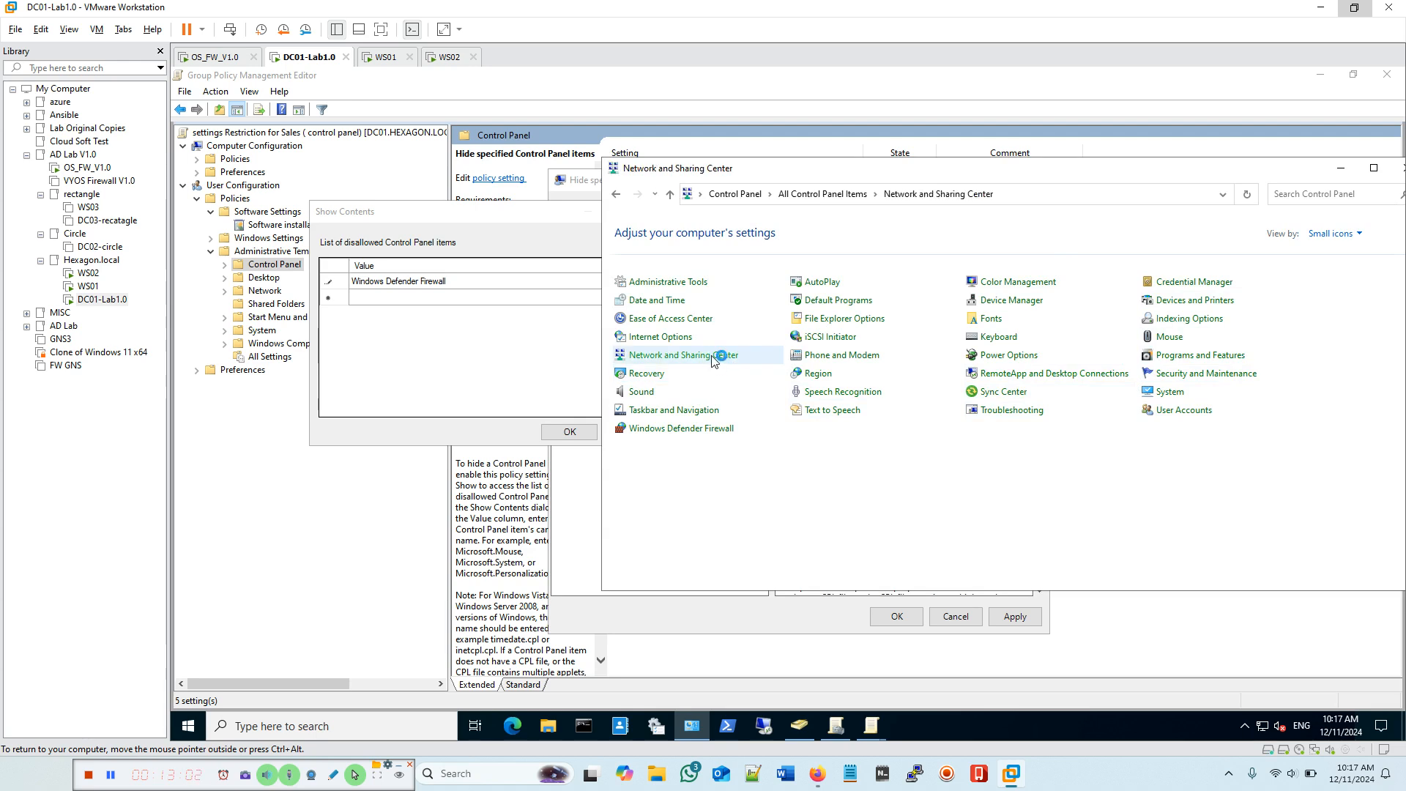
{"action": "left_click", "coordinate": [1016, 194]}
{"action": "left_click_drag", "start_coordinate": [1016, 194], "coordinate": [848, 194]}
{"action": "right_click", "coordinate": [878, 197]}
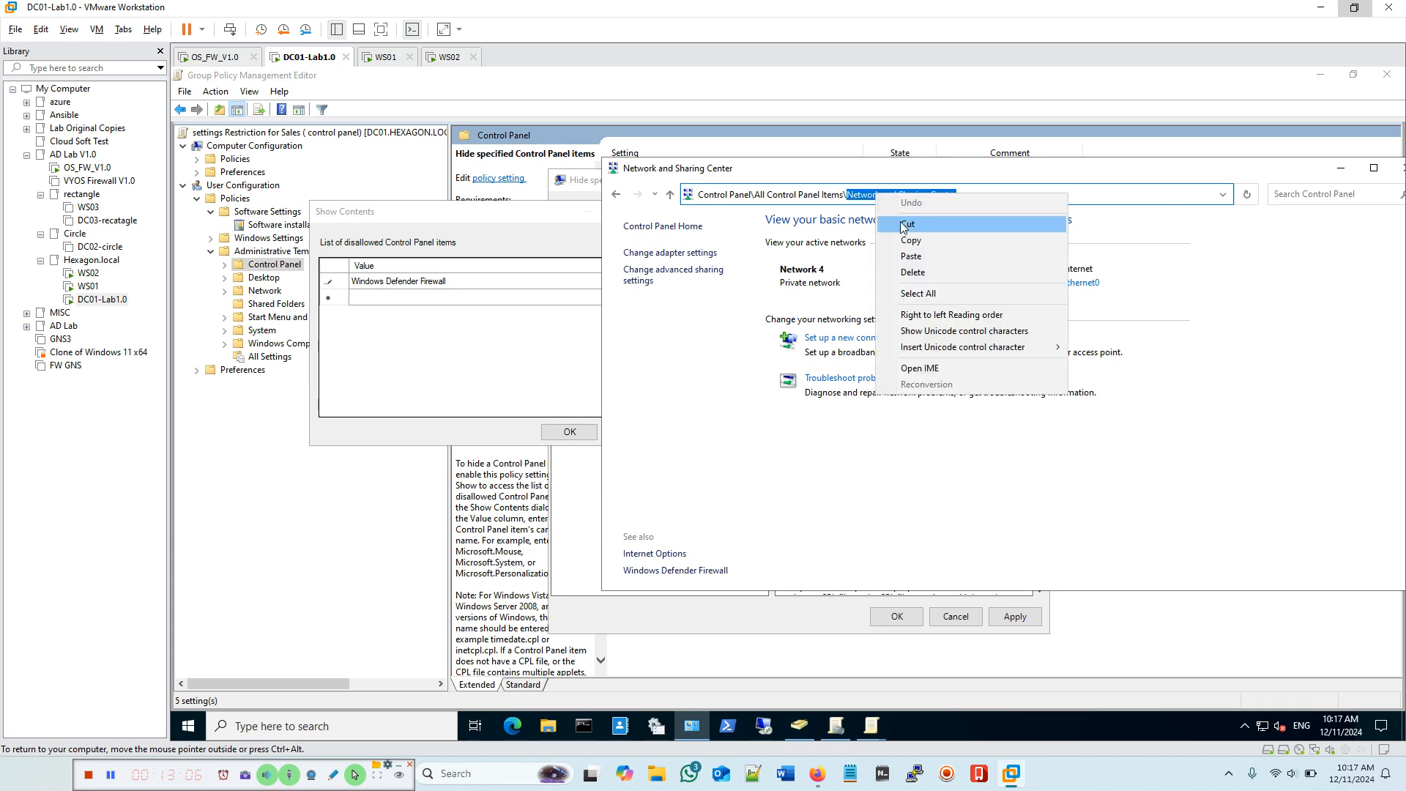
{"action": "left_click", "coordinate": [906, 239]}
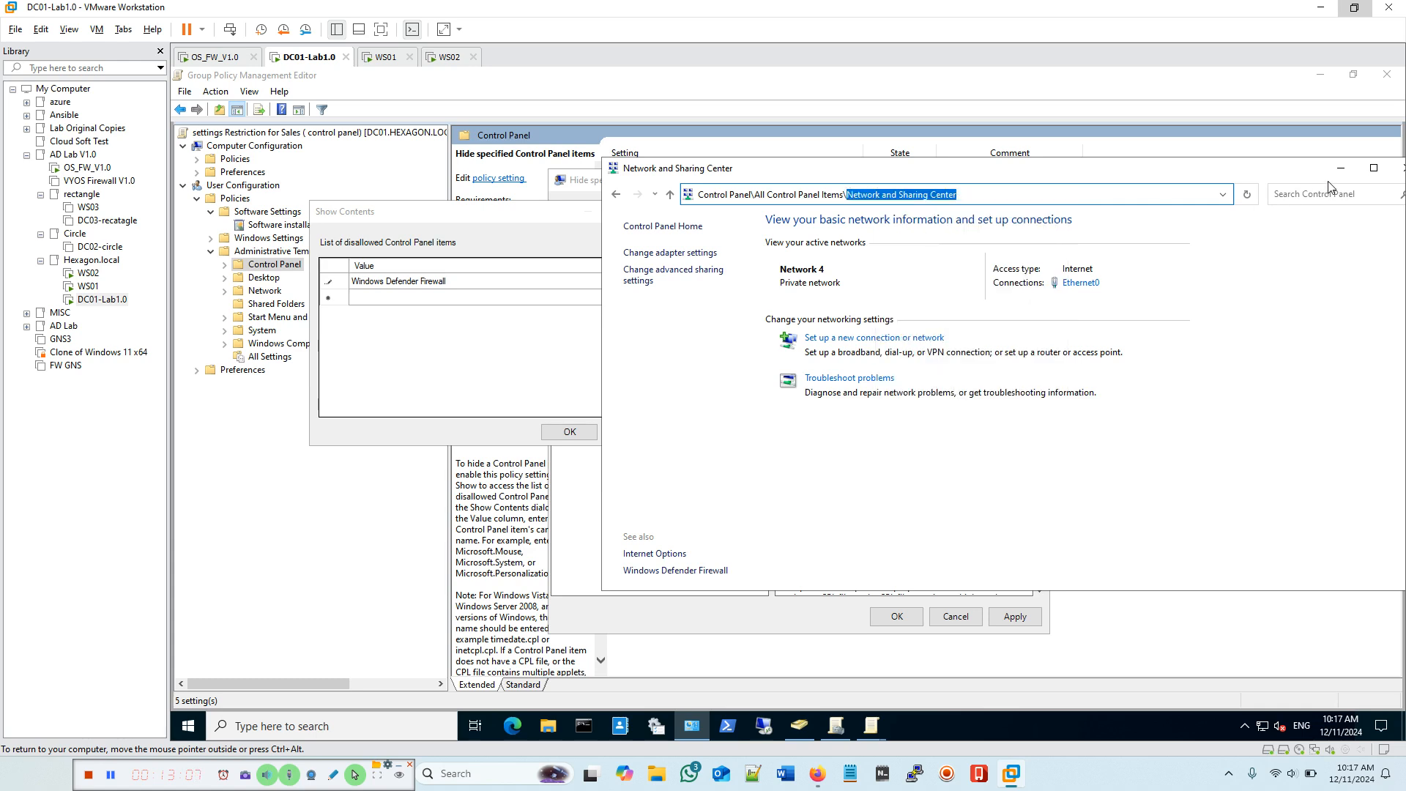
{"action": "left_click", "coordinate": [1400, 167]}
Step: Paste Network and Sharing Center as the second disallowed item, confirm the list, and apply the policy
{"action": "left_click", "coordinate": [373, 299]}
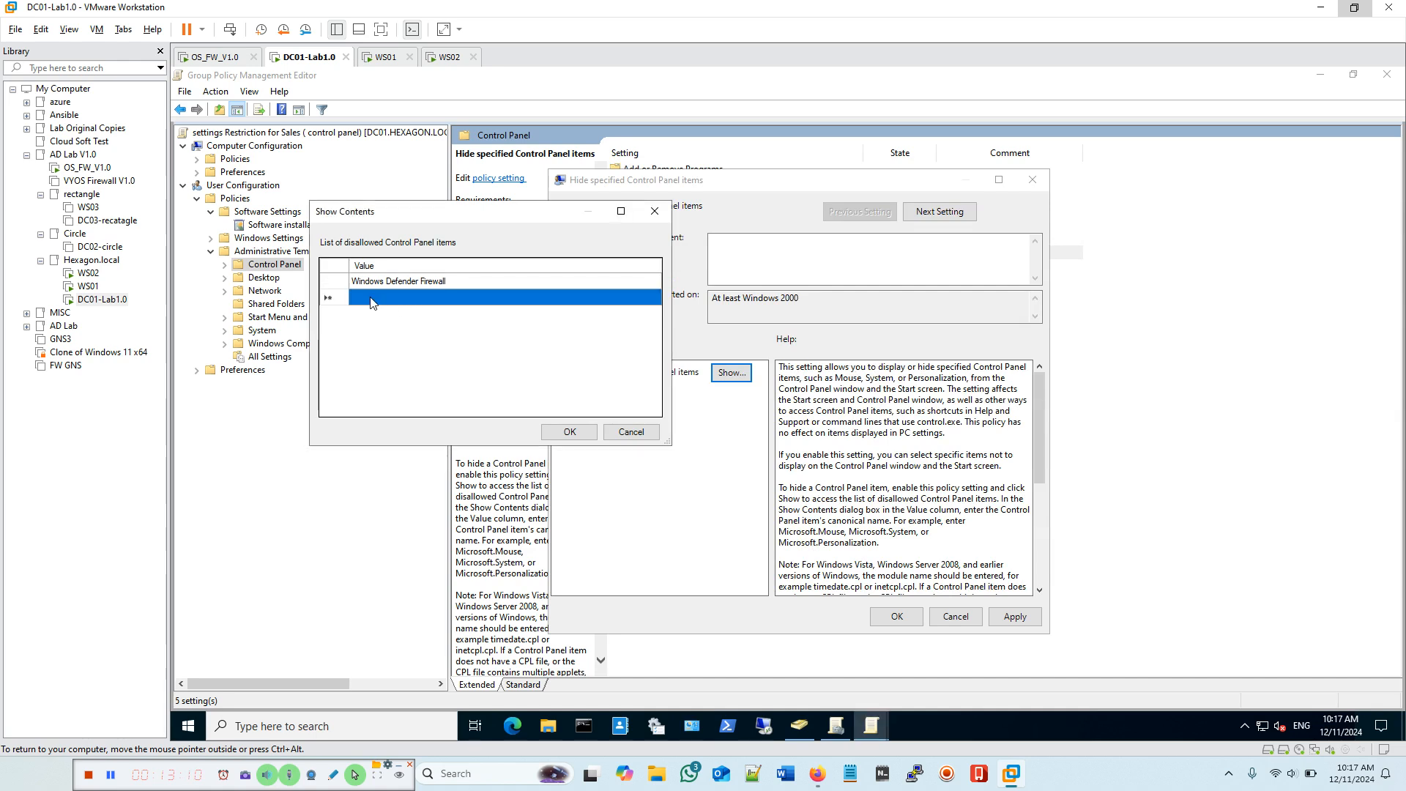
{"action": "left_click", "coordinate": [373, 303]}
{"action": "right_click", "coordinate": [377, 305]}
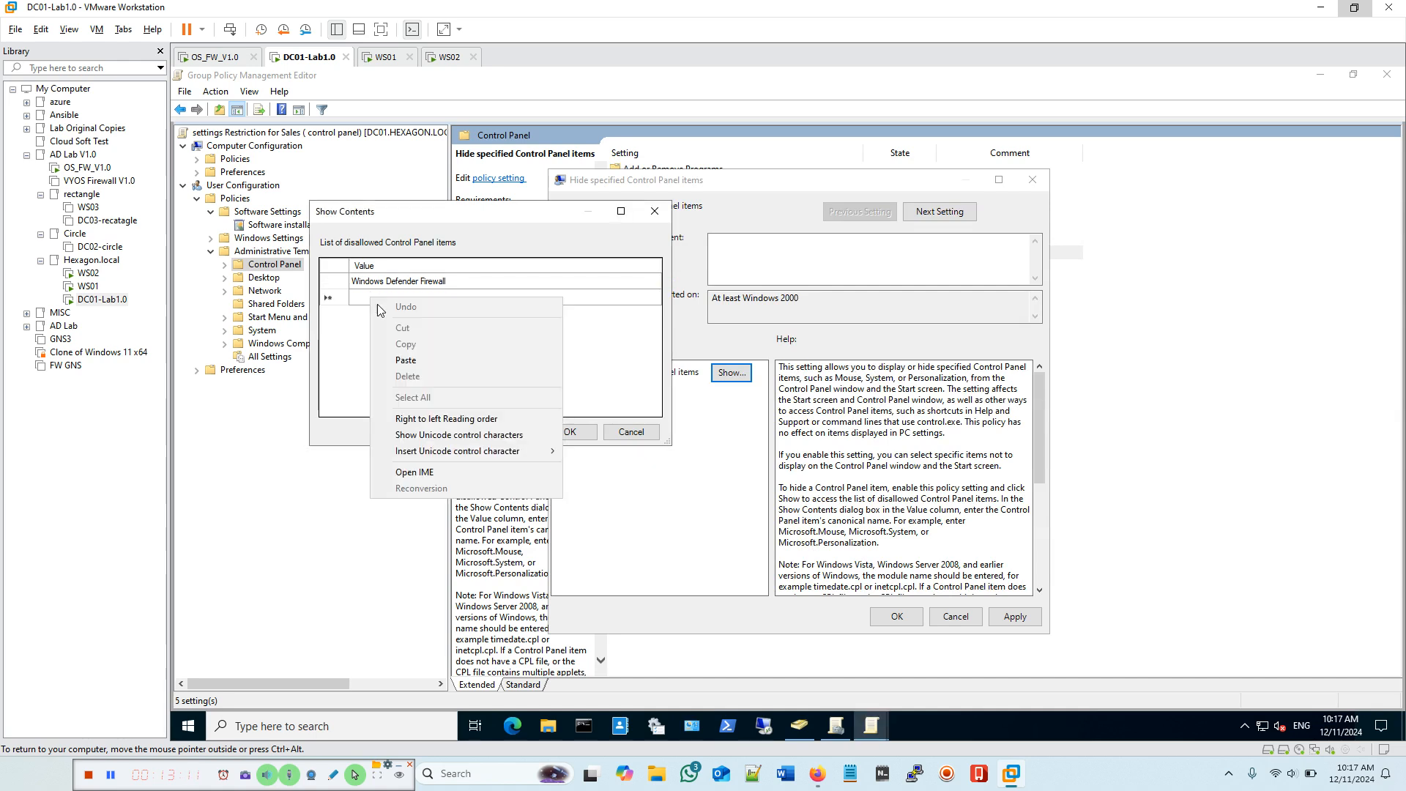
{"action": "left_click", "coordinate": [402, 361]}
{"action": "left_click", "coordinate": [572, 438]}
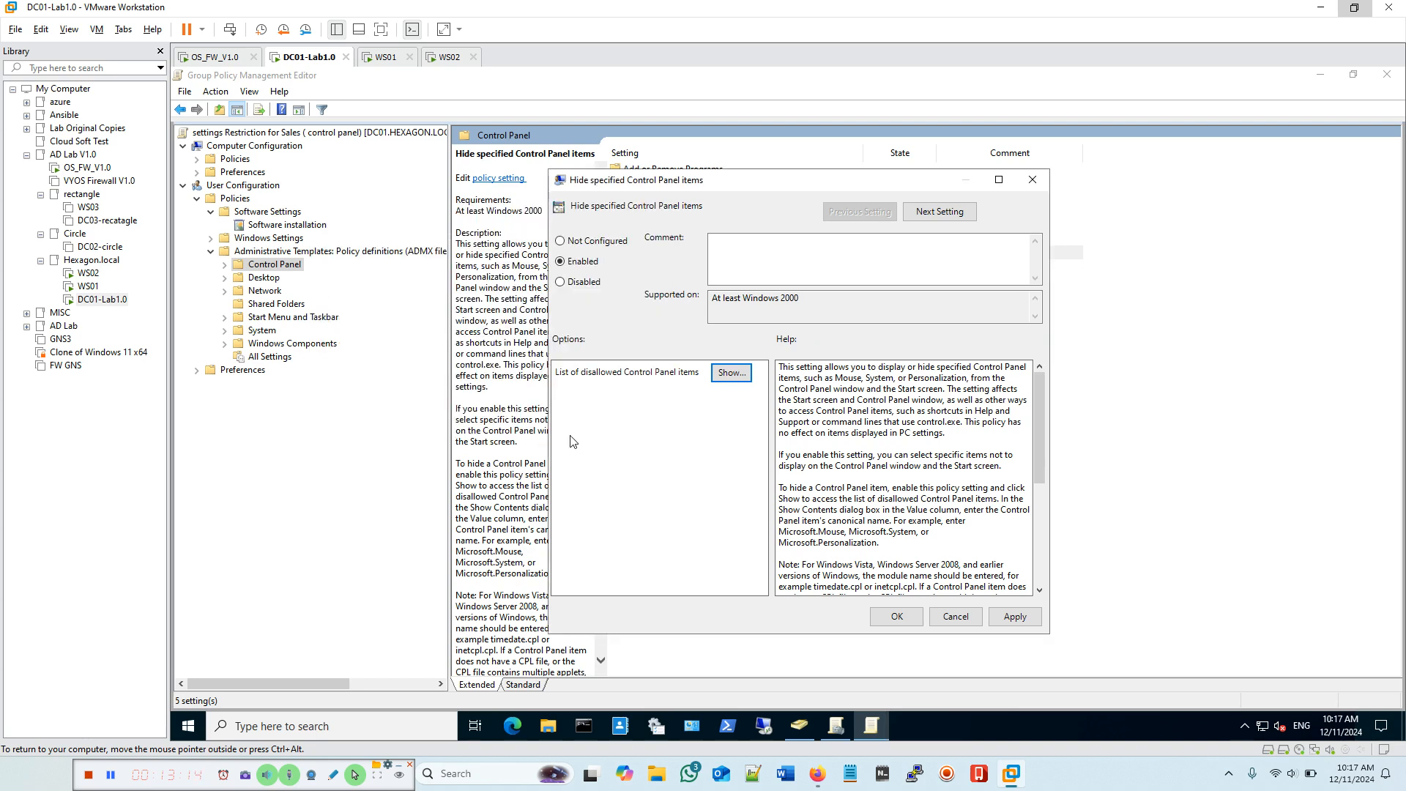
{"action": "left_click", "coordinate": [1015, 616]}
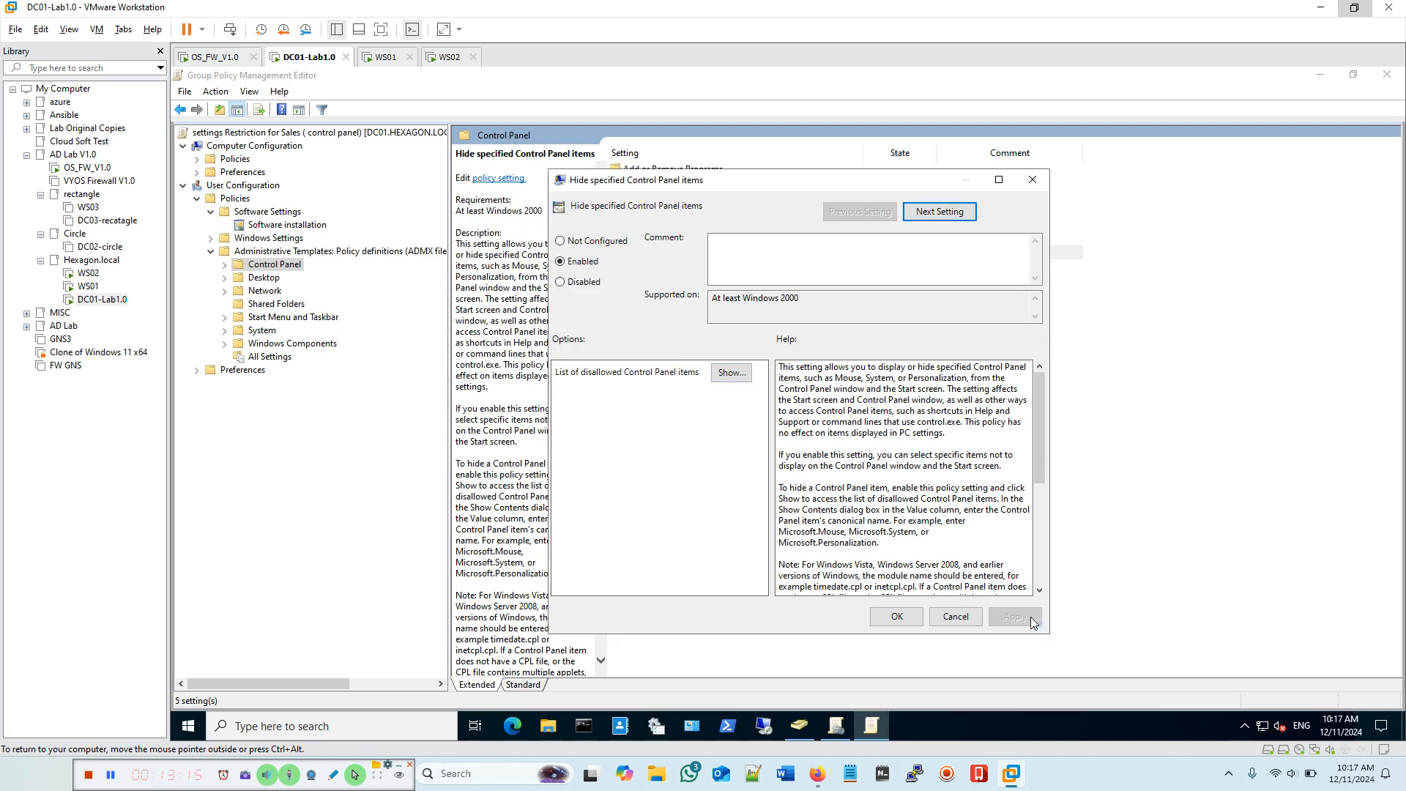
{"action": "left_click", "coordinate": [897, 616]}
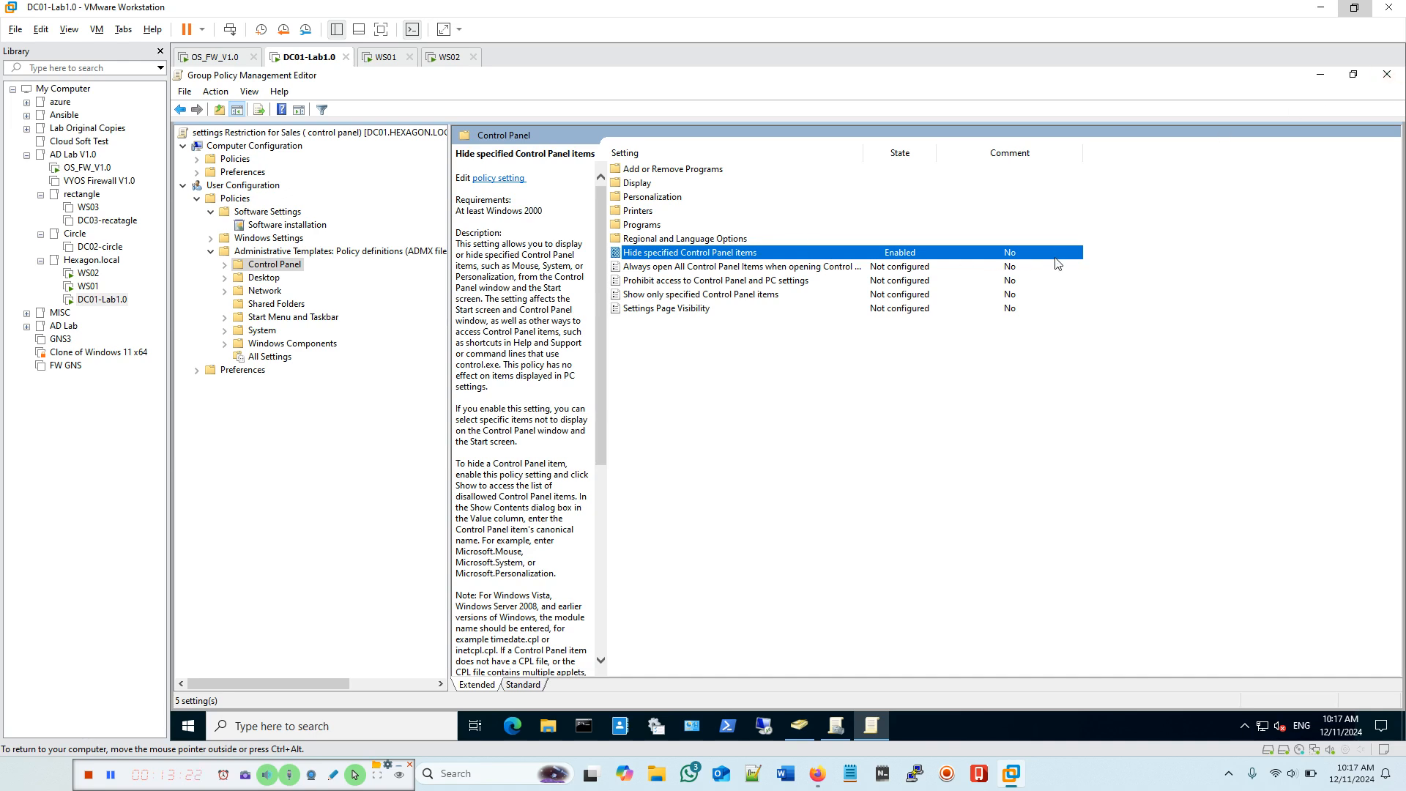
Step: Add a comment noting the disabled firewall and network and sharing center items, and apply it
{"action": "double_click", "coordinate": [859, 254]}
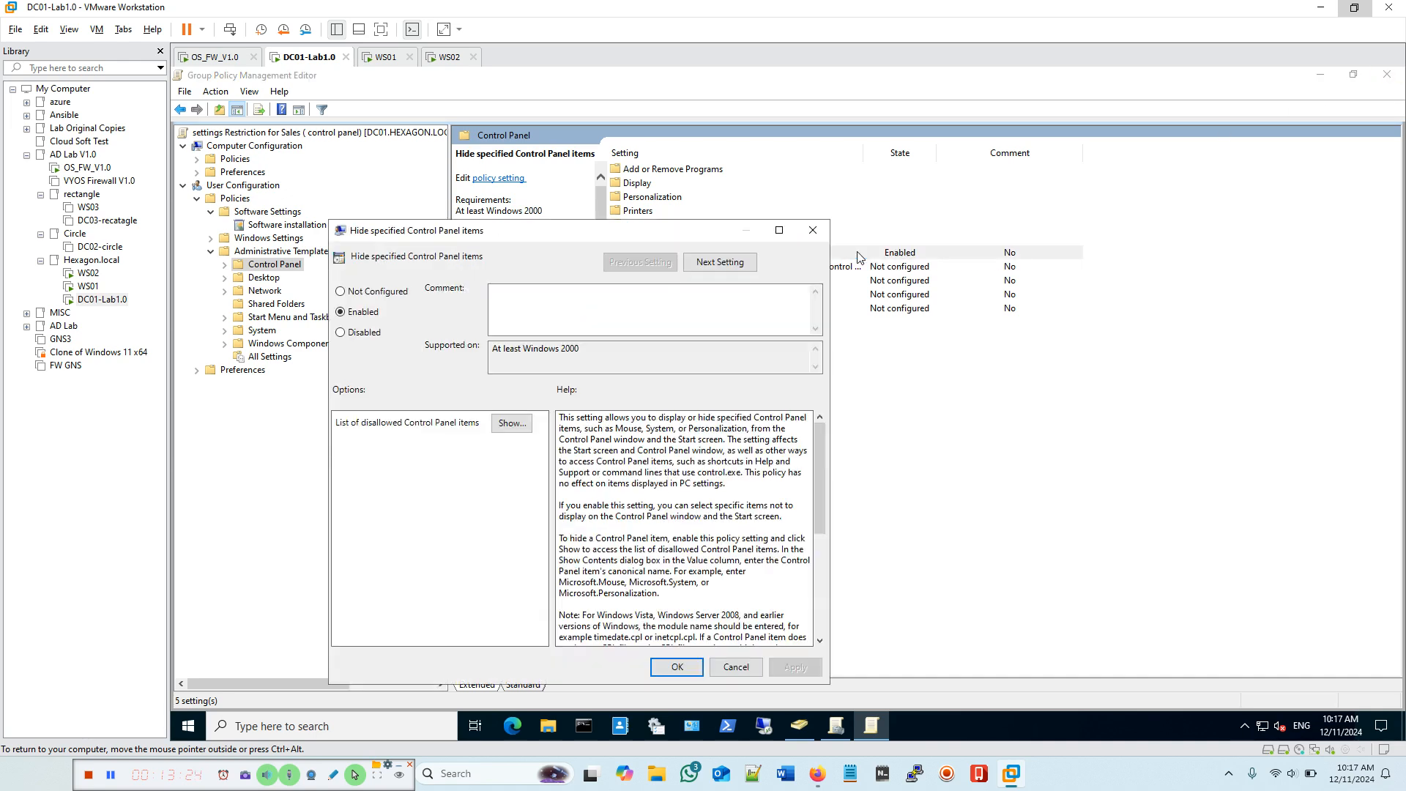
{"action": "left_click_drag", "start_coordinate": [493, 239], "coordinate": [695, 251]}
{"action": "left_click", "coordinate": [724, 313]}
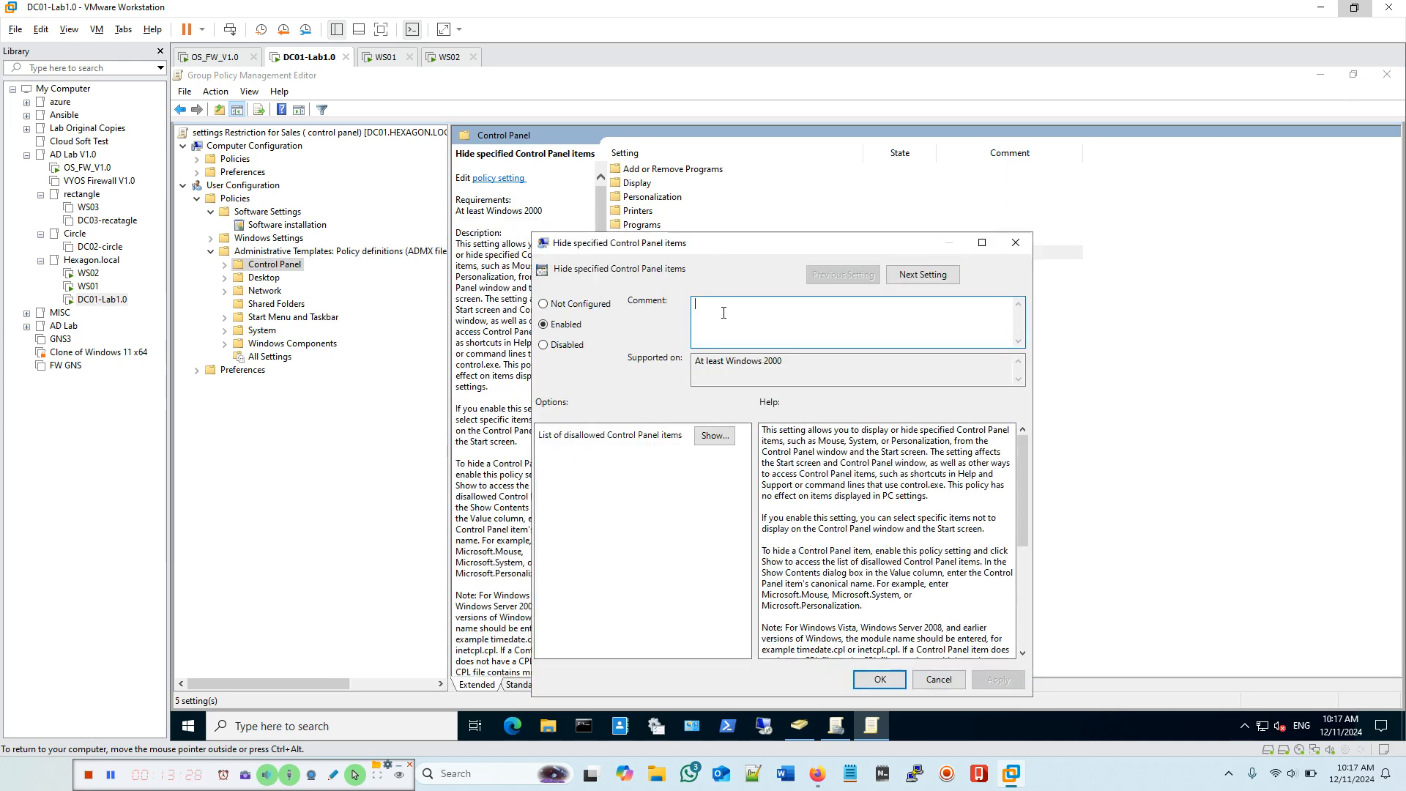
{"action": "type", "text": "d"}
{"action": "type", "text": "sa"}
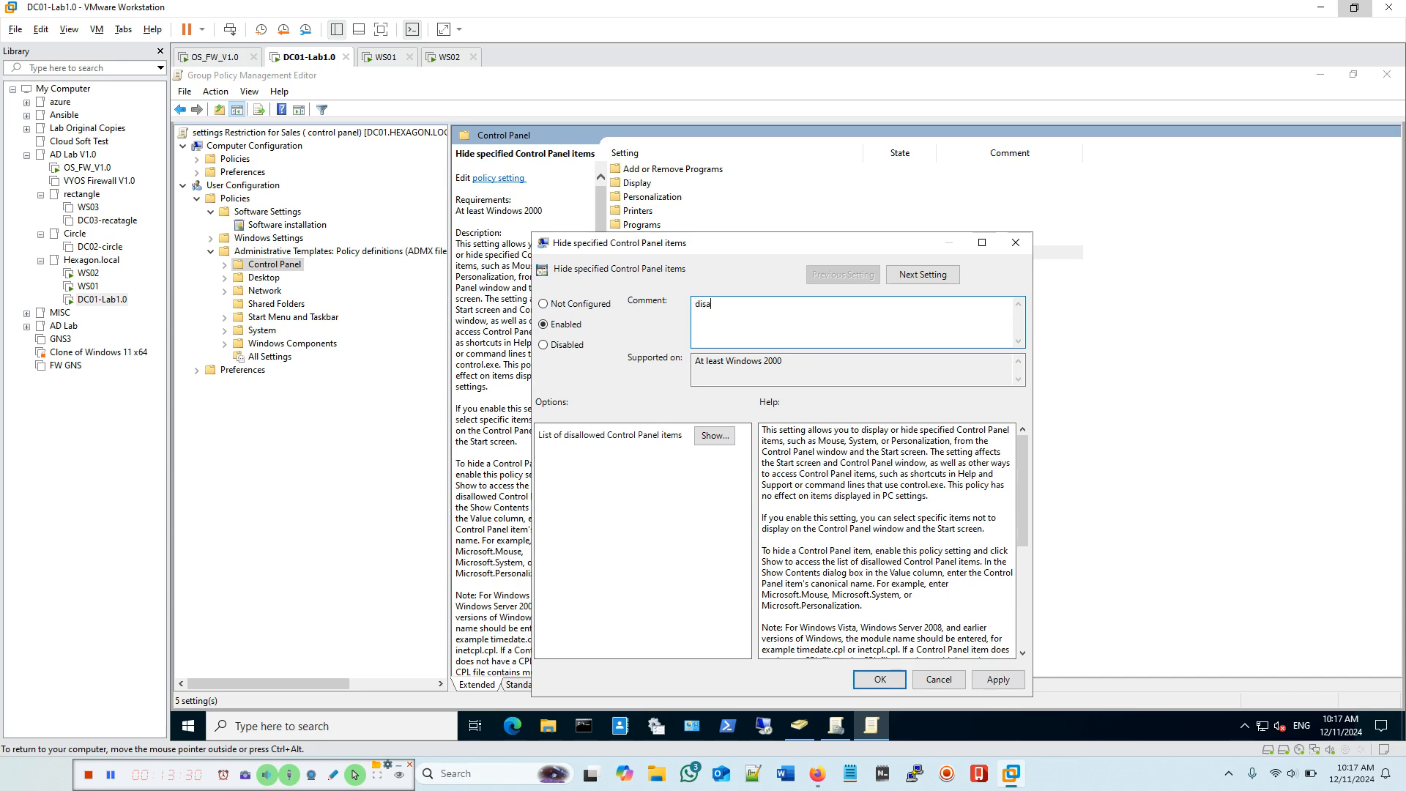
{"action": "type", "text": "bled item"}
{"action": "type", "text": "rewall and n"}
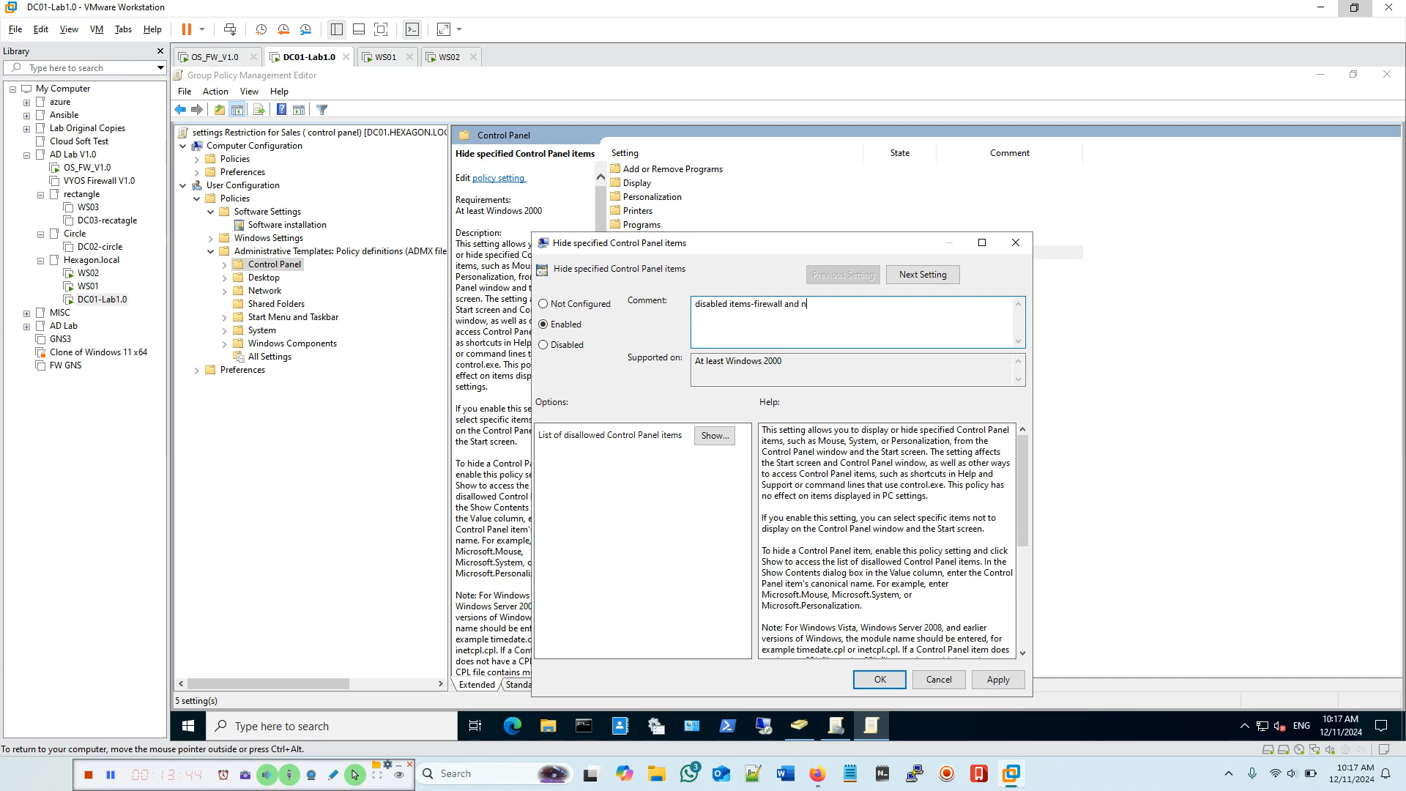
{"action": "type", "text": "etwork and sharing center"}
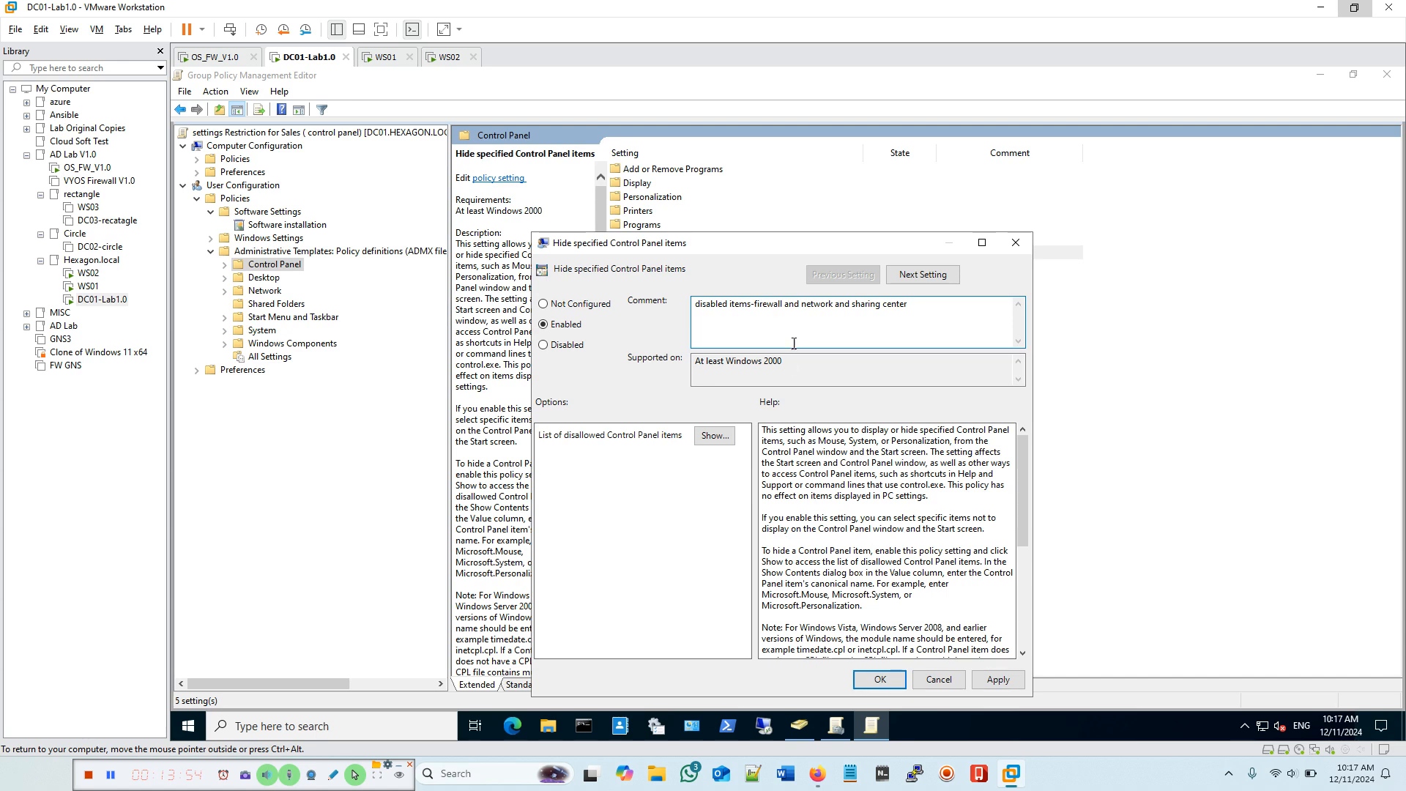
{"action": "left_click", "coordinate": [993, 679]}
{"action": "left_click", "coordinate": [882, 679]}
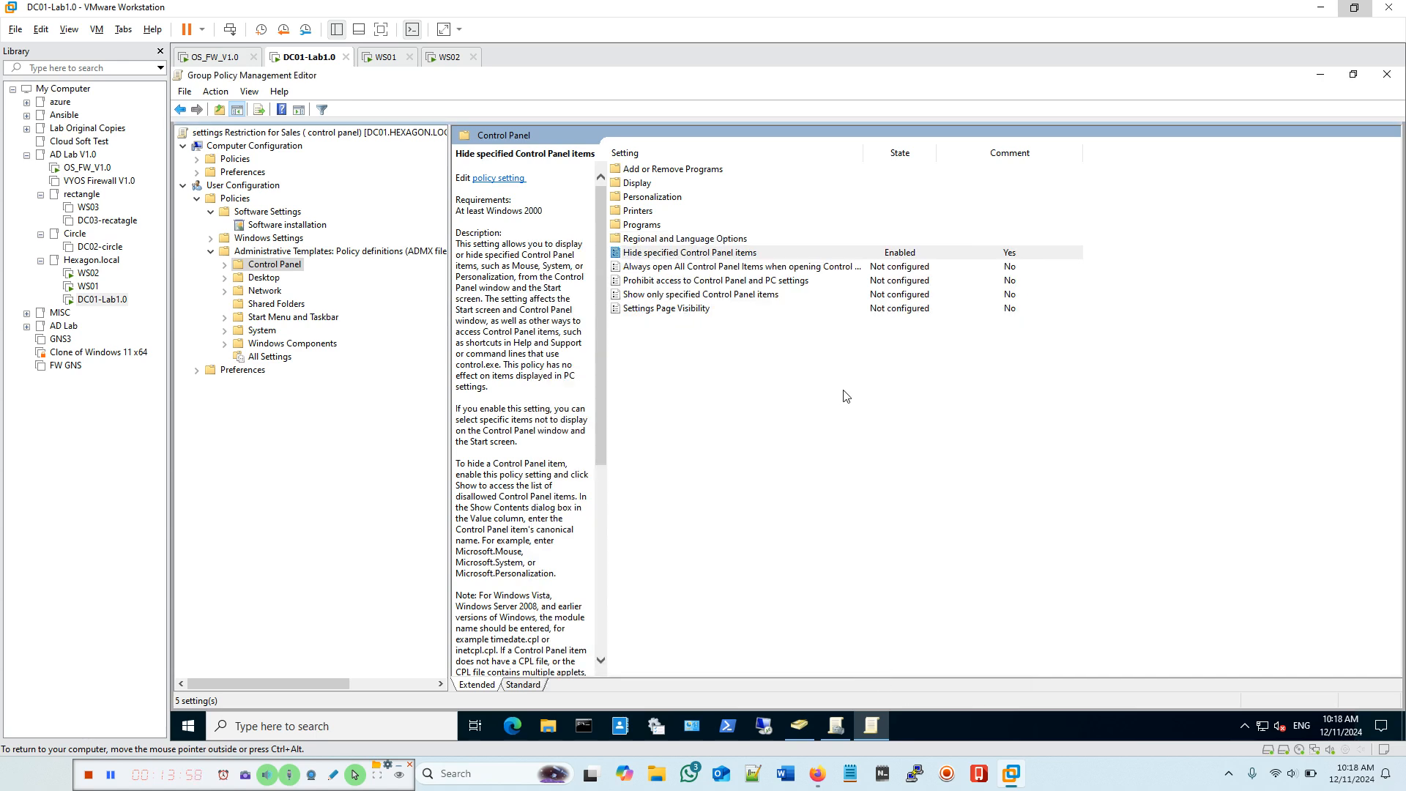
{"action": "left_click", "coordinate": [888, 351]}
{"action": "left_click", "coordinate": [676, 255]}
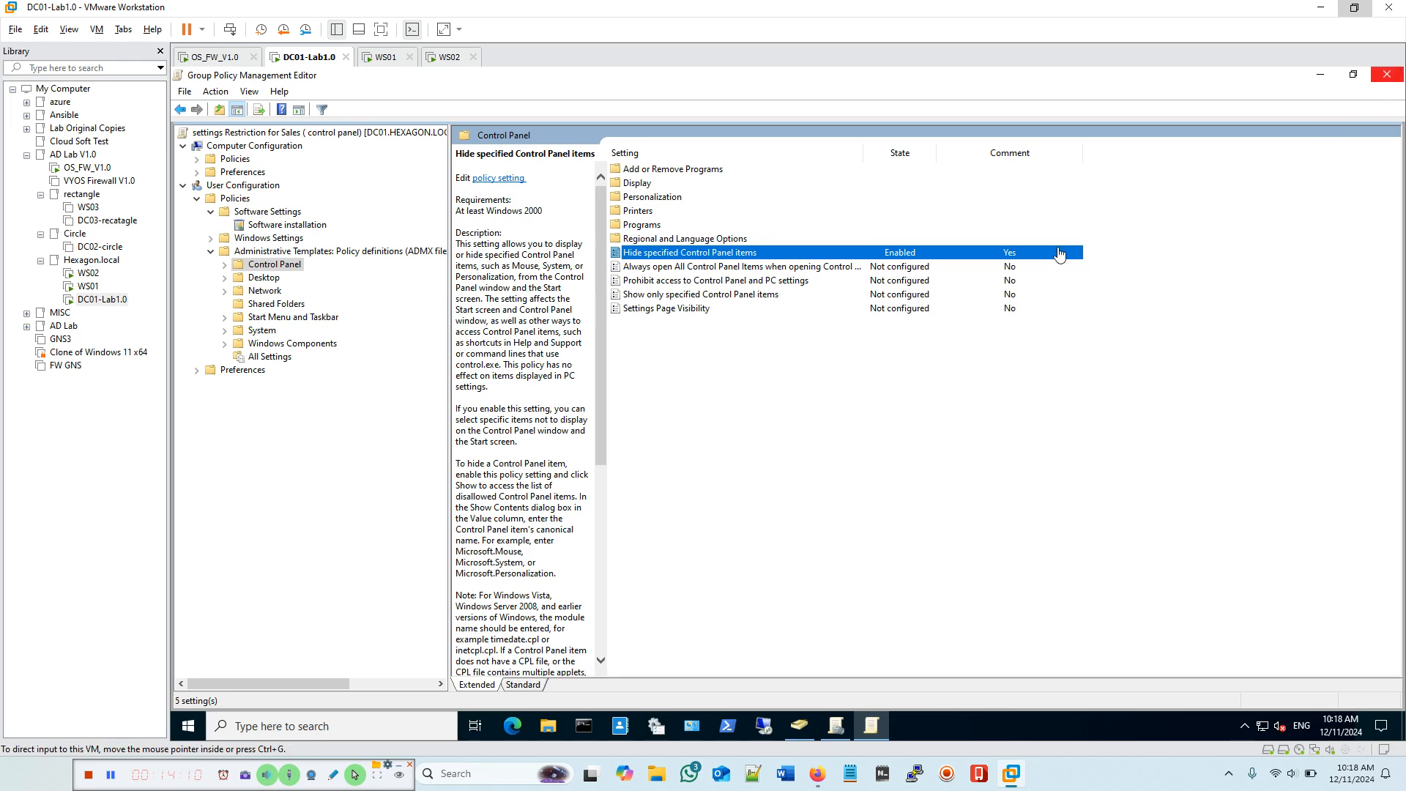
Step: Close both Group Policy windows, run gpupdate /force in Command Prompt, then close it
{"action": "left_click", "coordinate": [1385, 75]}
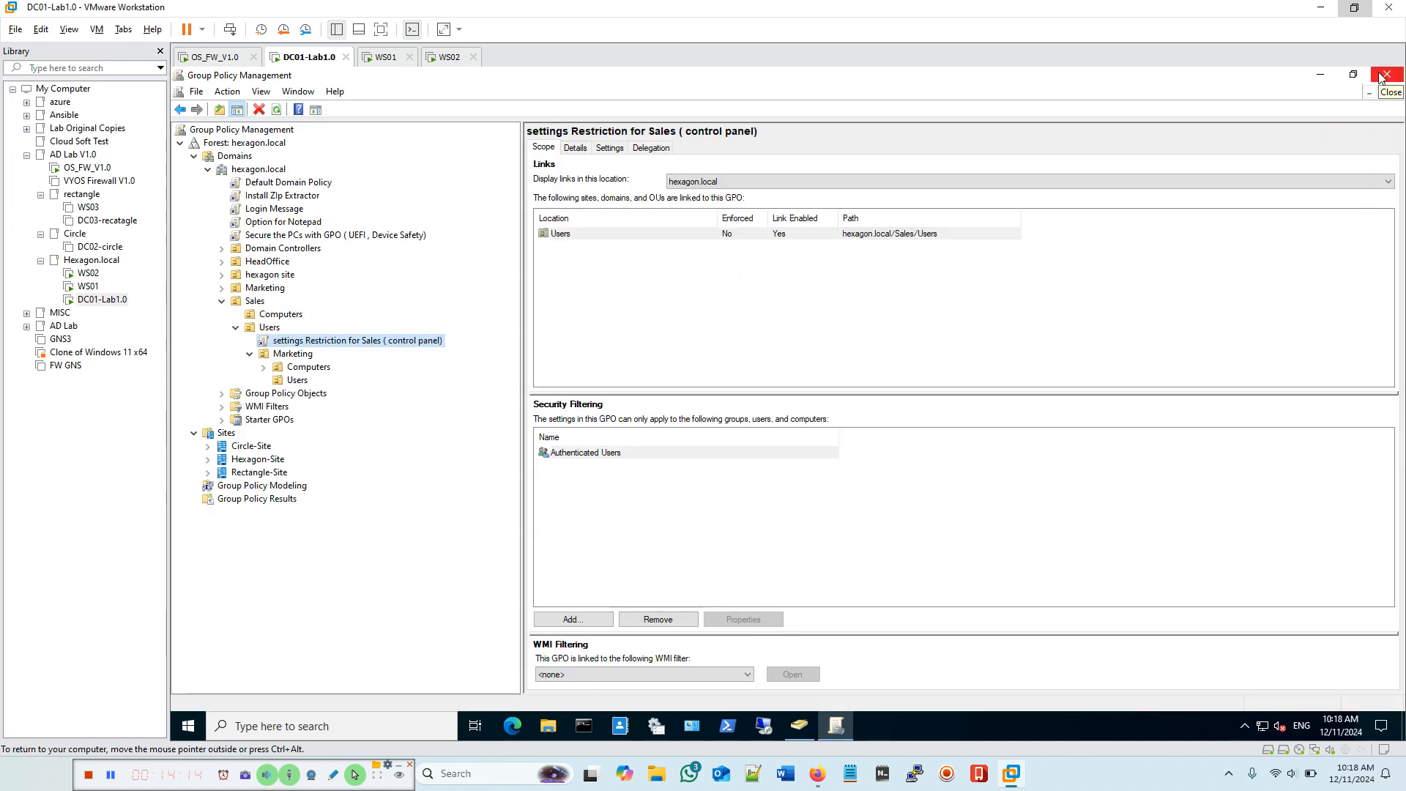
{"action": "left_click", "coordinate": [1381, 76]}
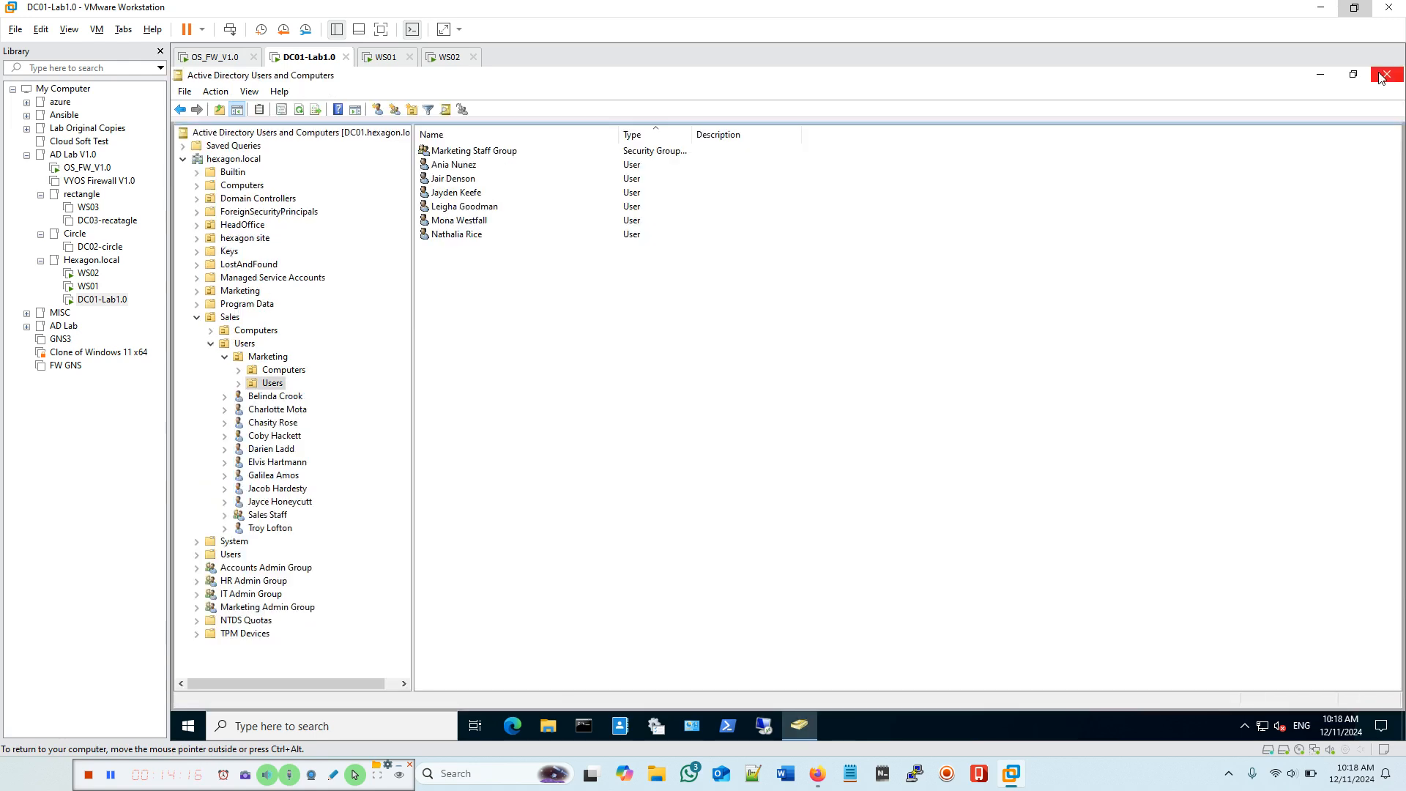
{"action": "left_click", "coordinate": [589, 720]}
{"action": "left_click_drag", "start_coordinate": [466, 104], "coordinate": [693, 242]}
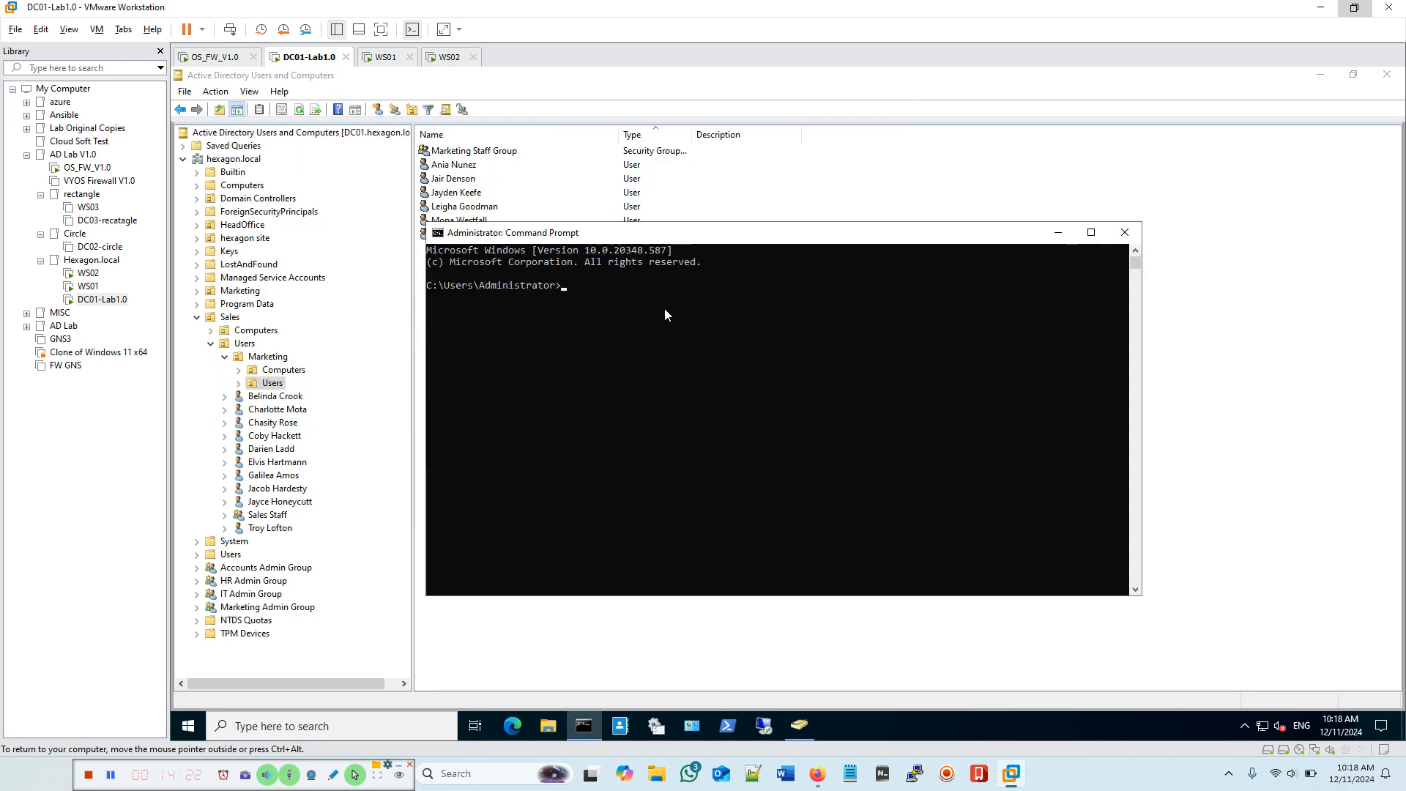
{"action": "type", "text": "gpupdate /force"}
{"action": "key", "text": "Return"}
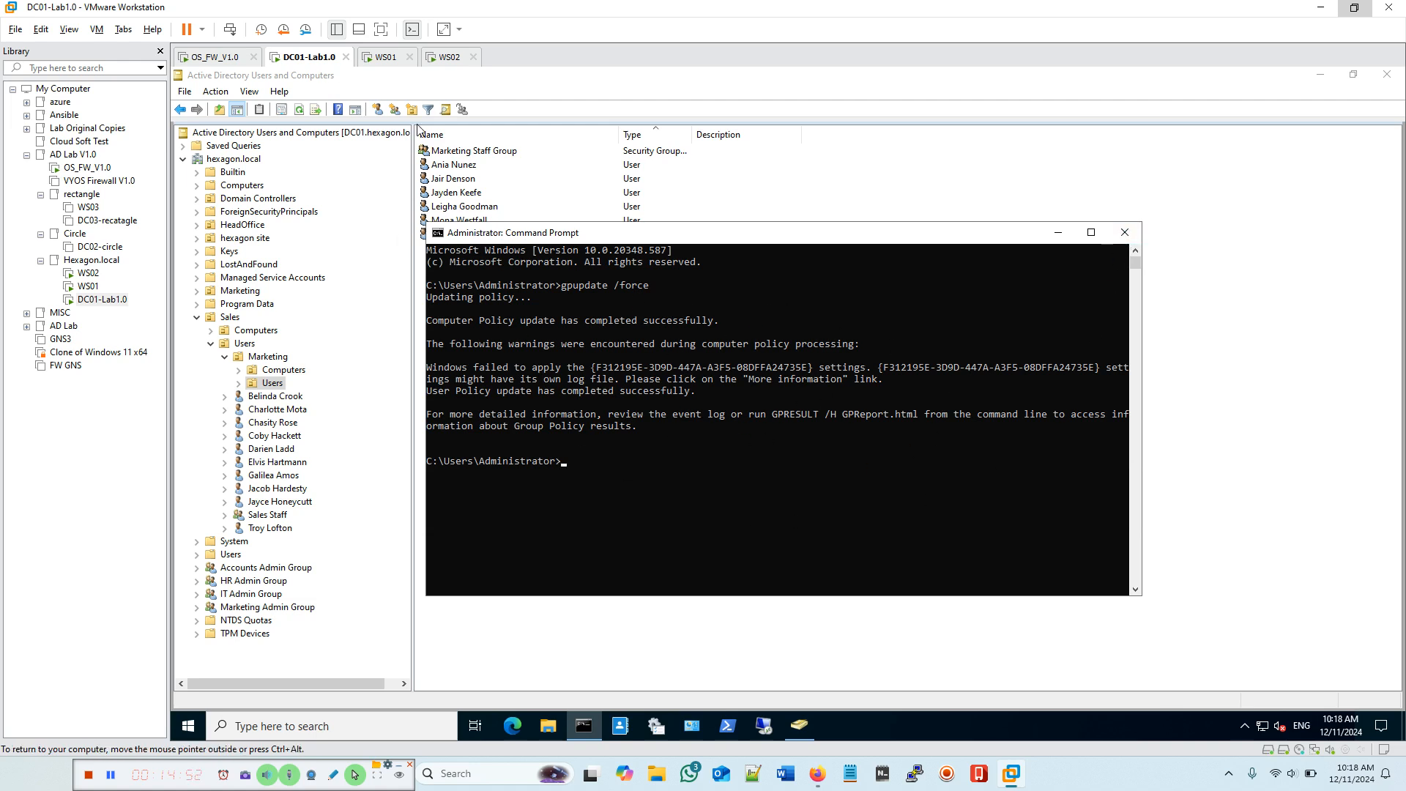
{"action": "left_click", "coordinate": [1124, 232]}
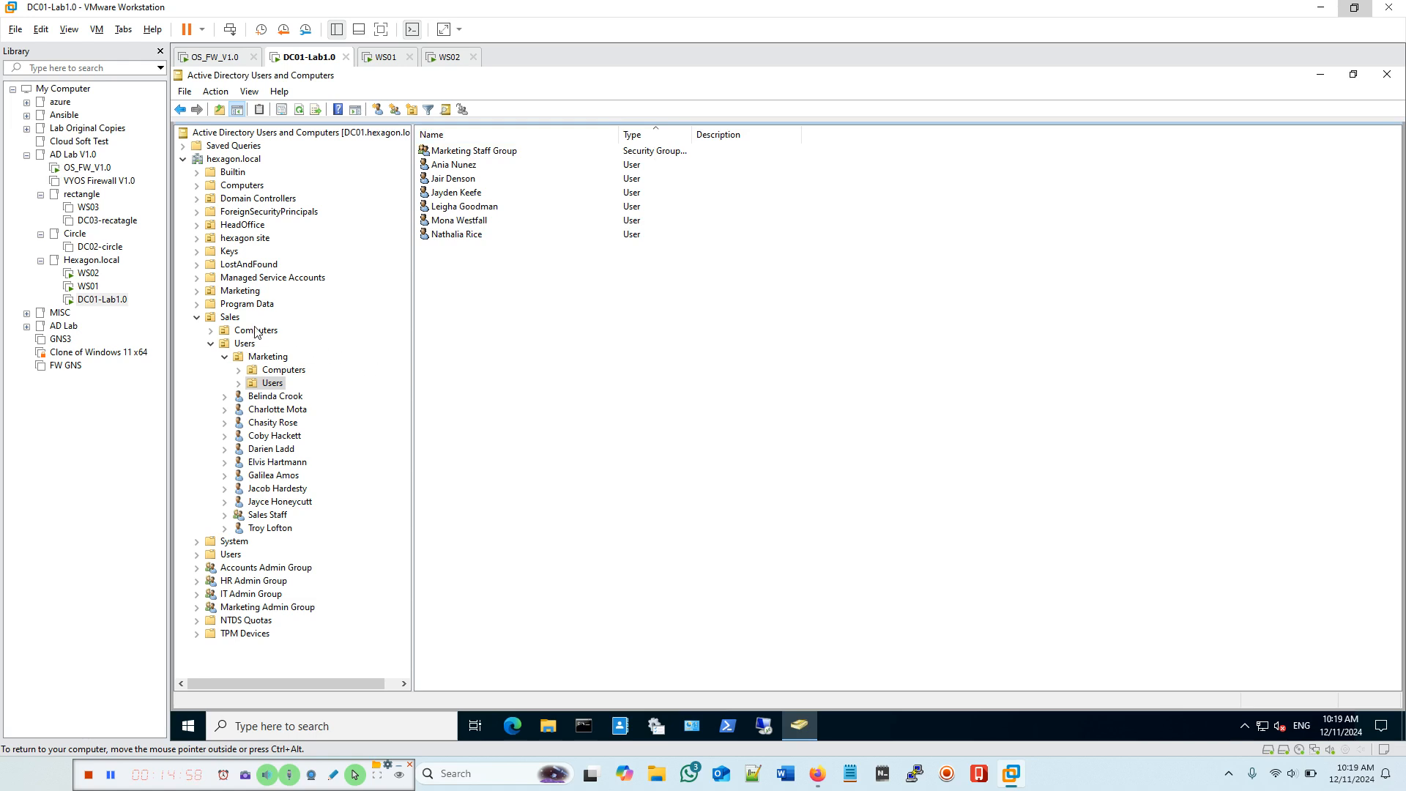
Step: Open Sales > Users in Active Directory Users and Computers and select a Sales user account
{"action": "left_click", "coordinate": [243, 344]}
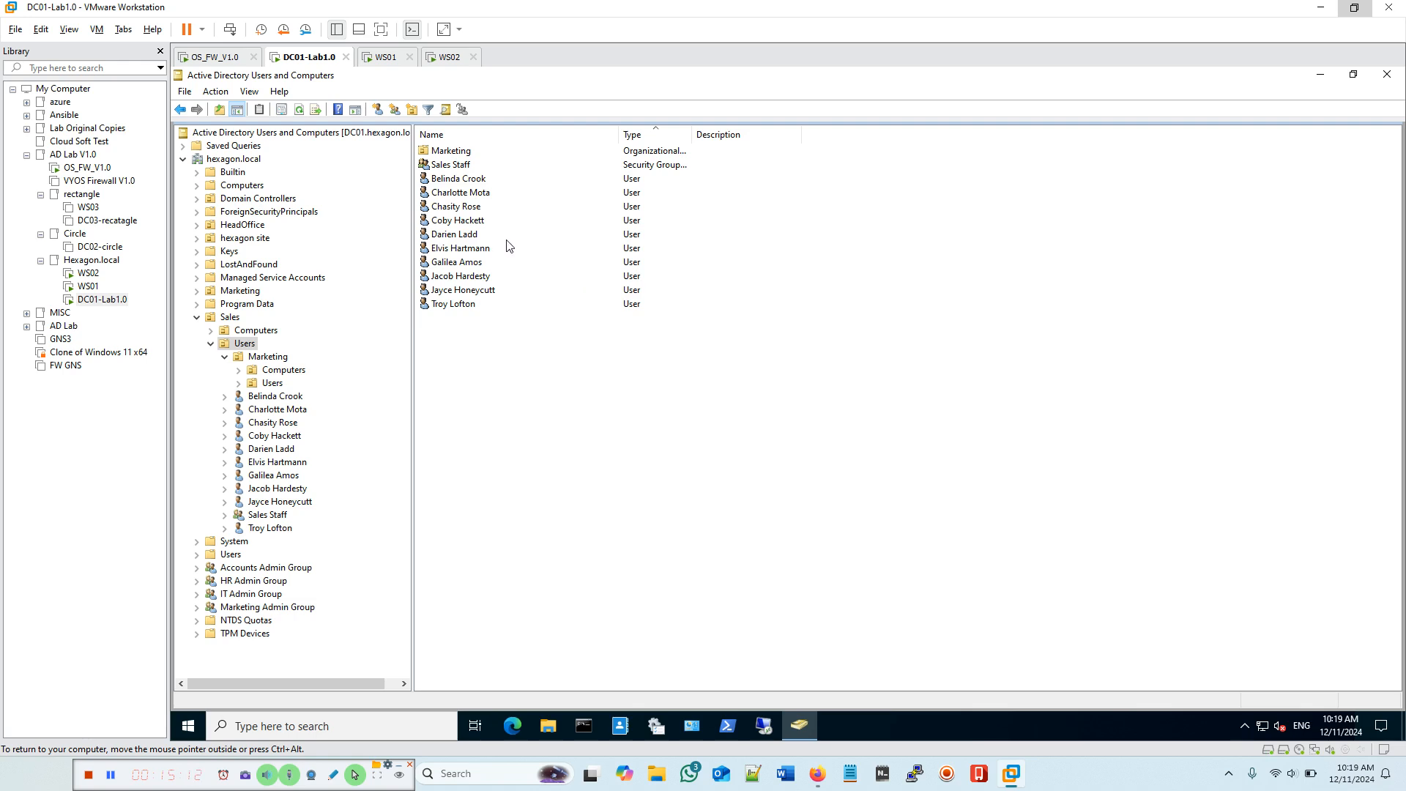
{"action": "left_click", "coordinate": [447, 238]}
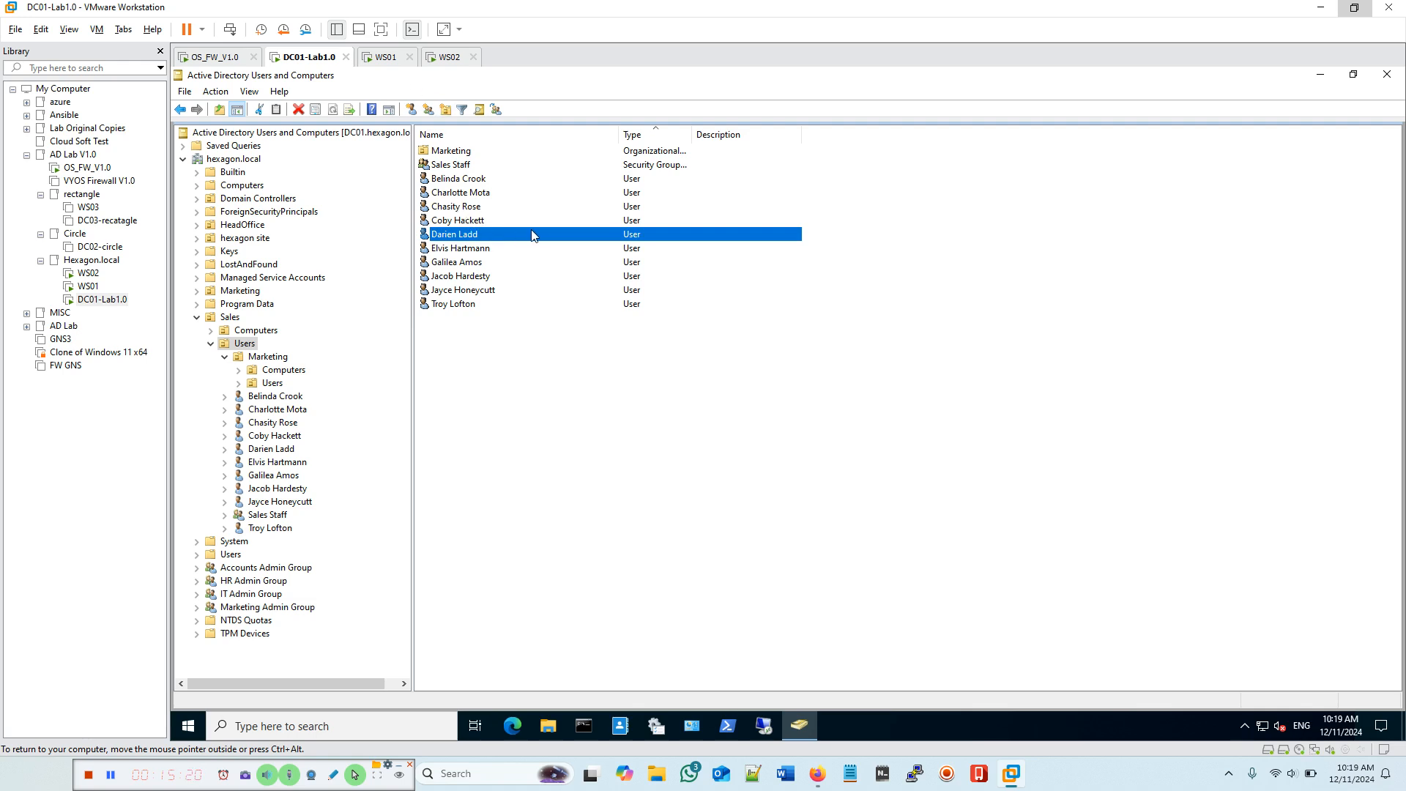
Step: Switch to WS01, clear the lock screen and welcome notice, and choose Other user
{"action": "left_click", "coordinate": [386, 57]}
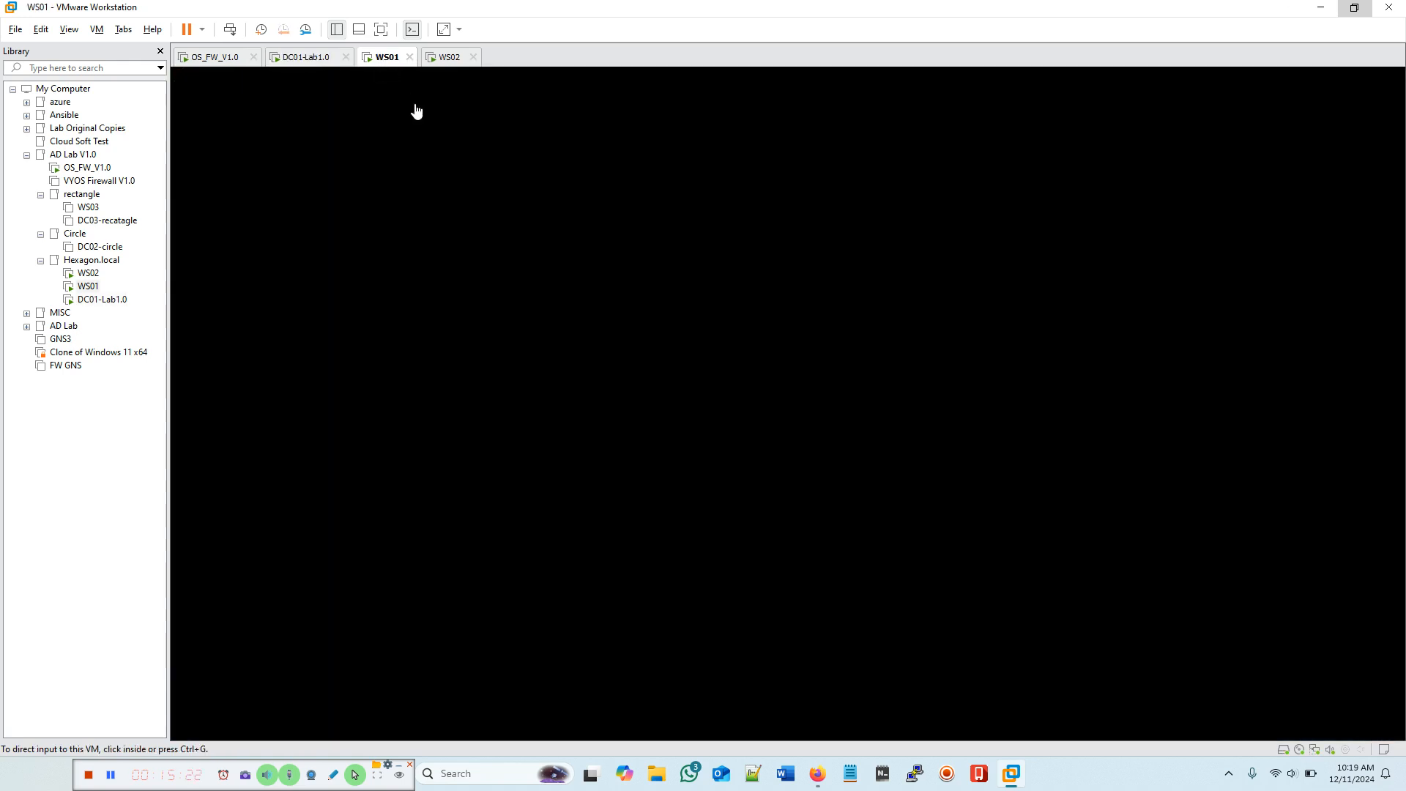
{"action": "left_click", "coordinate": [229, 29]}
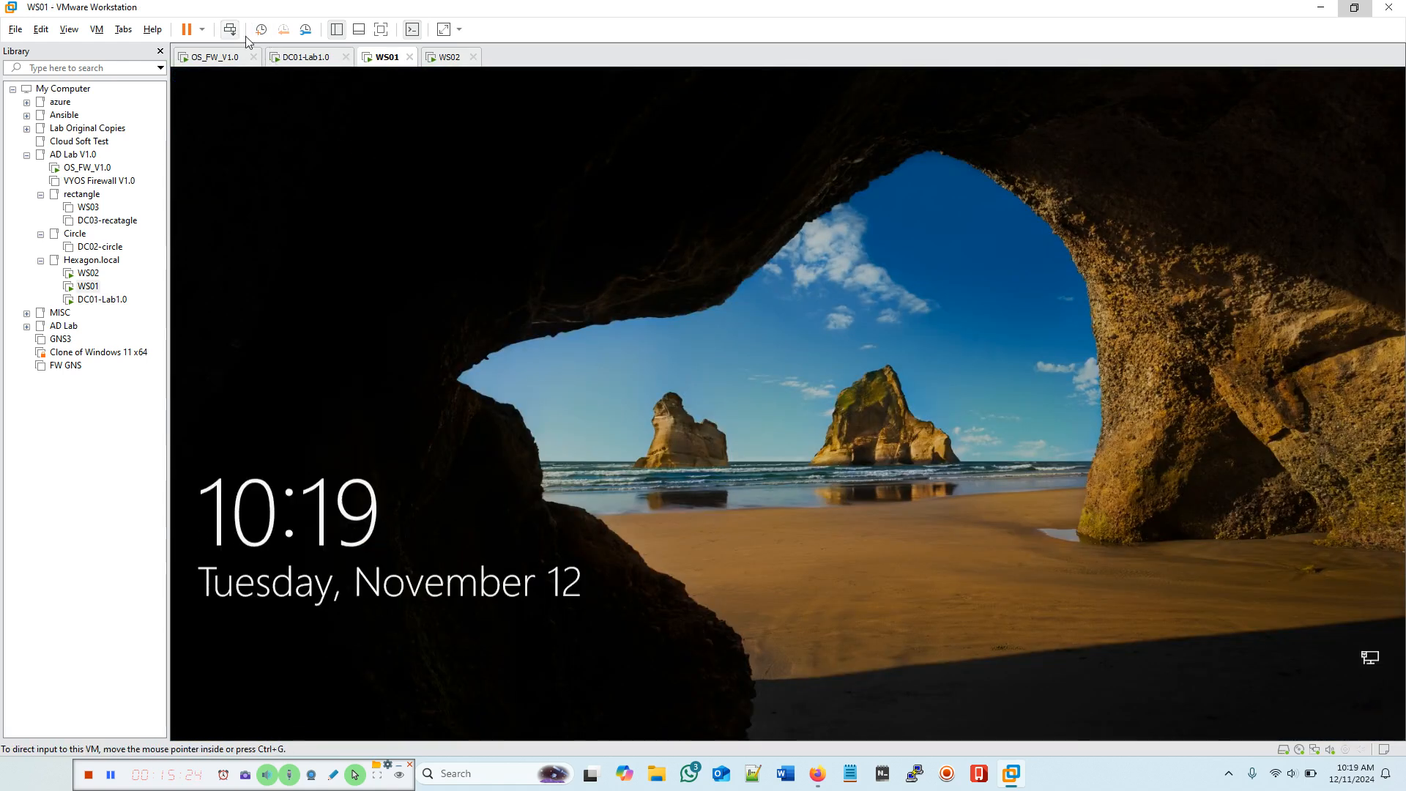
{"action": "left_click", "coordinate": [742, 436]}
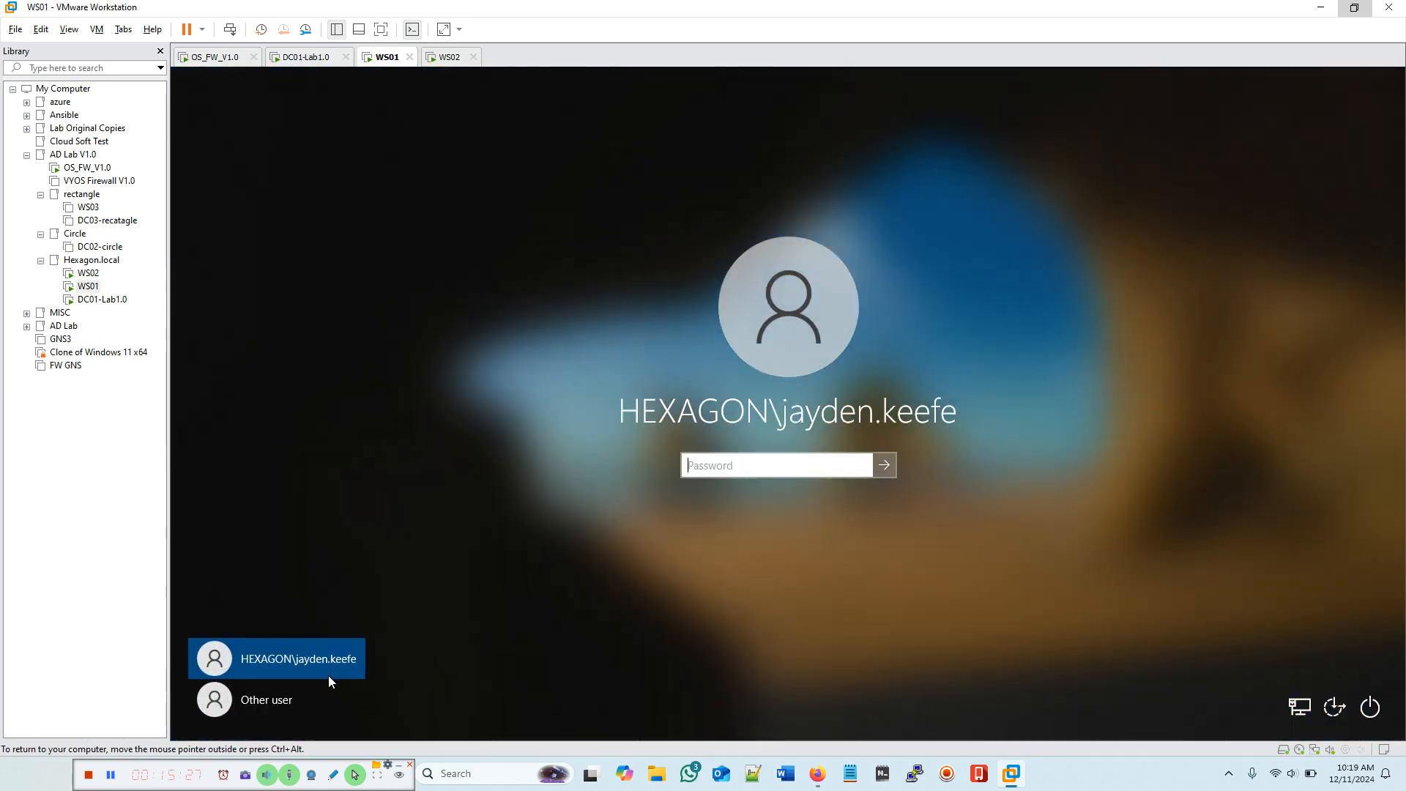
{"action": "left_click", "coordinate": [266, 700]}
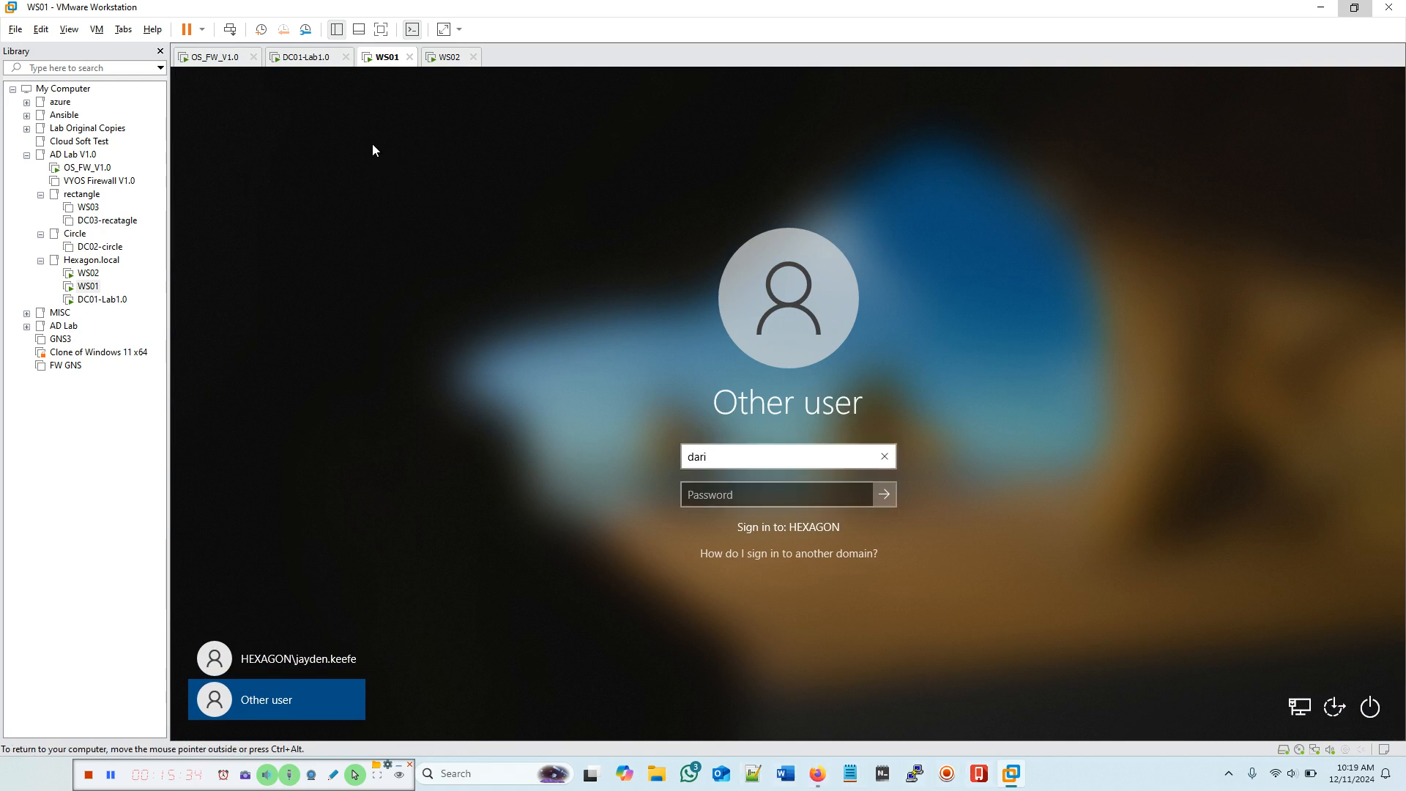
Step: Enter the Sales user's user name and password and submit the sign-in
{"action": "left_click", "coordinate": [291, 58]}
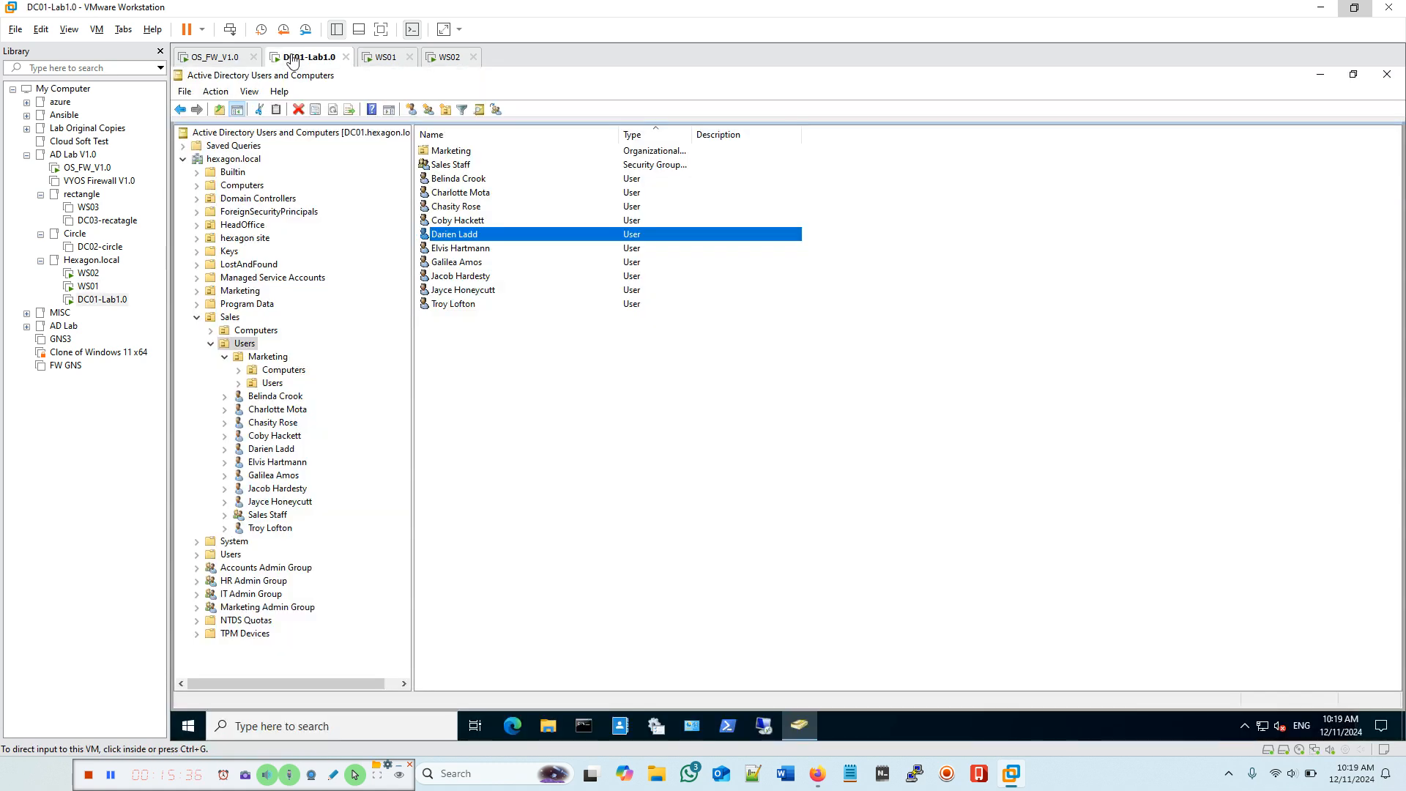
{"action": "left_click", "coordinate": [387, 60]}
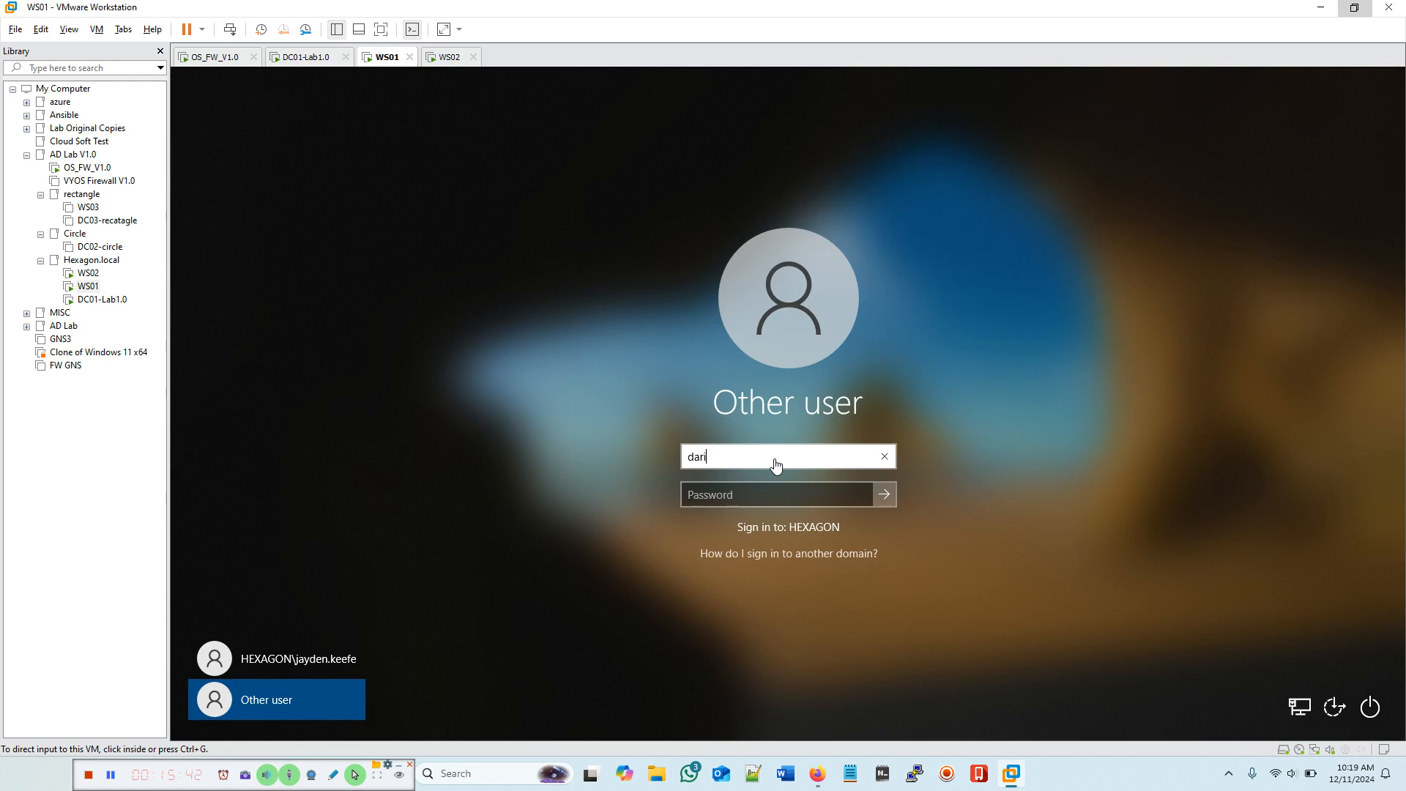
{"action": "left_click", "coordinate": [741, 457]}
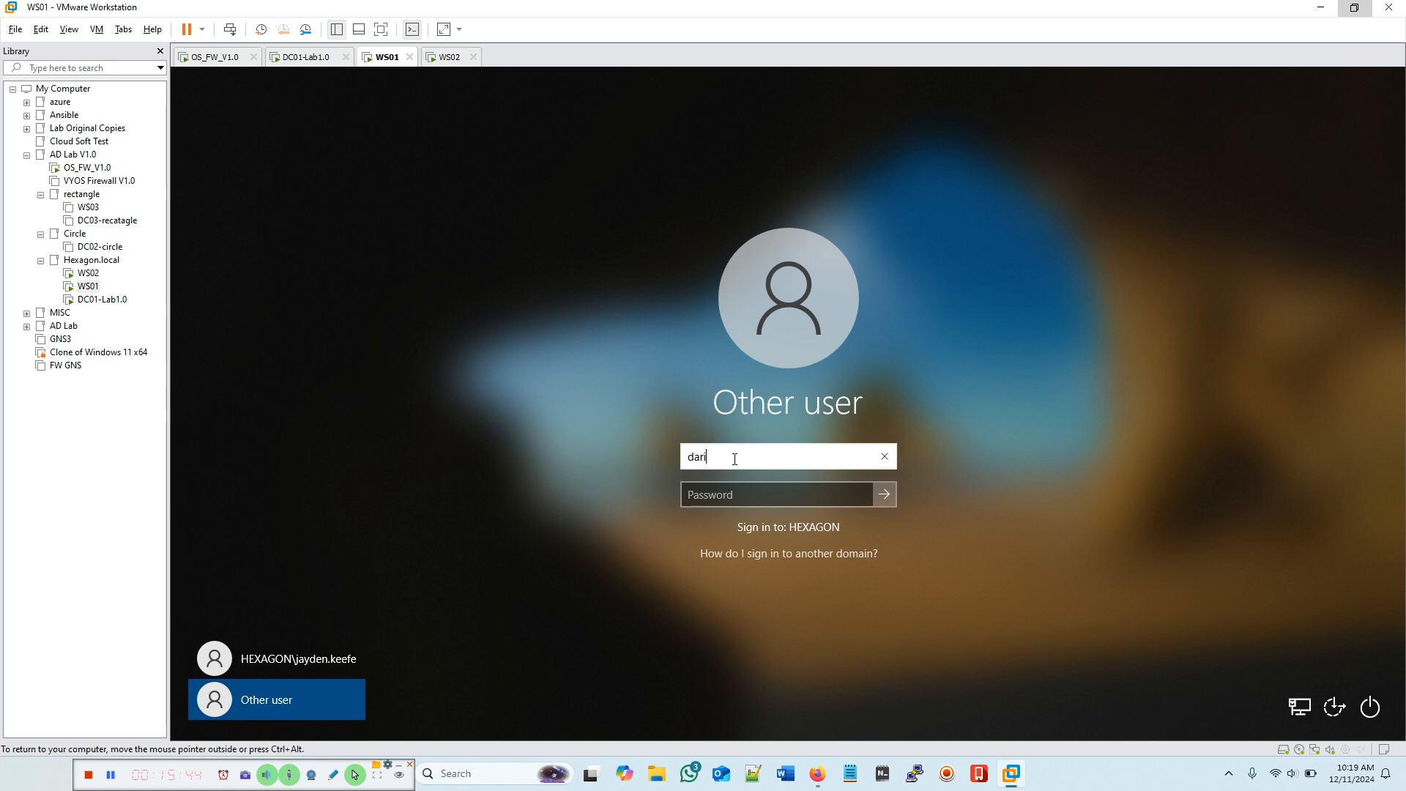
{"action": "key", "text": "Tab"}
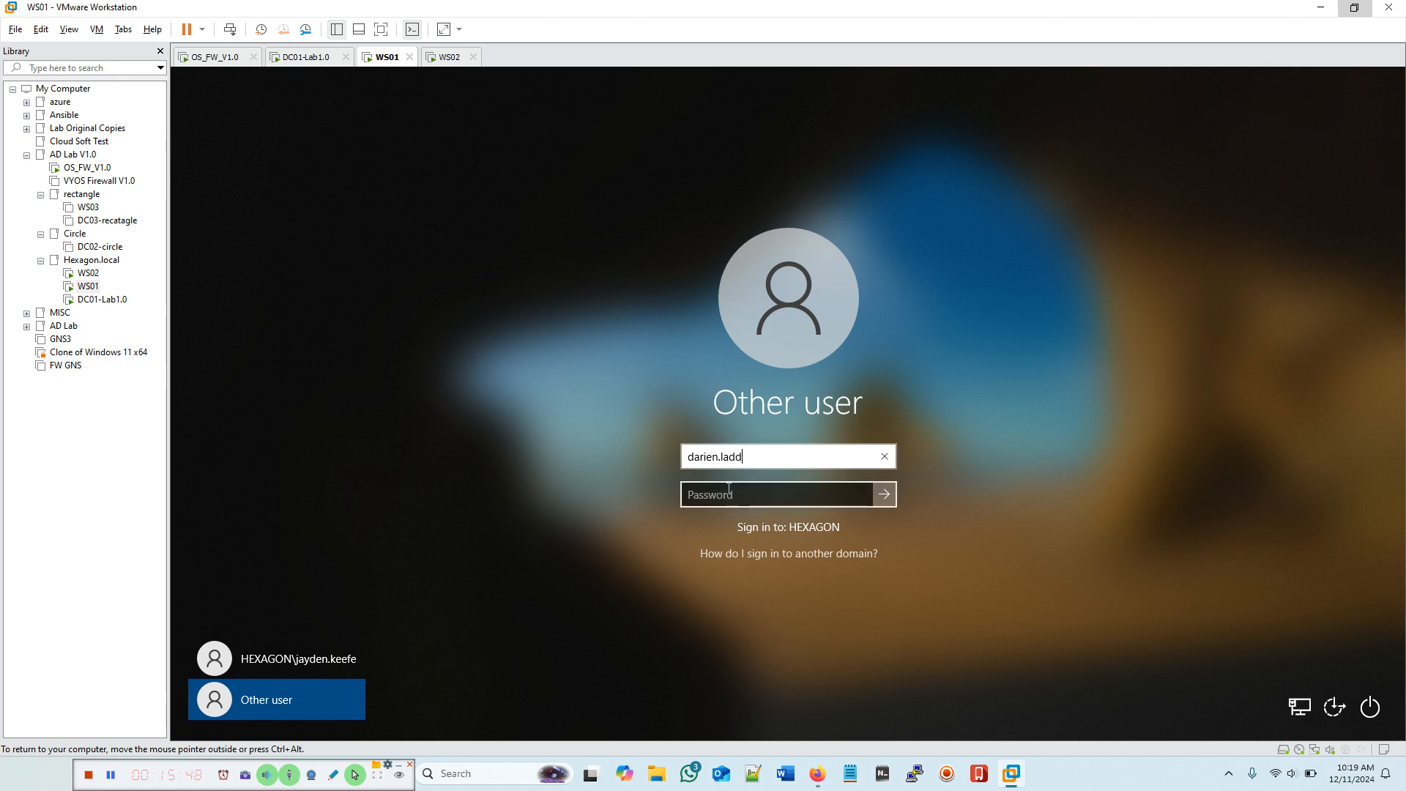
{"action": "type", "text": "*******"}
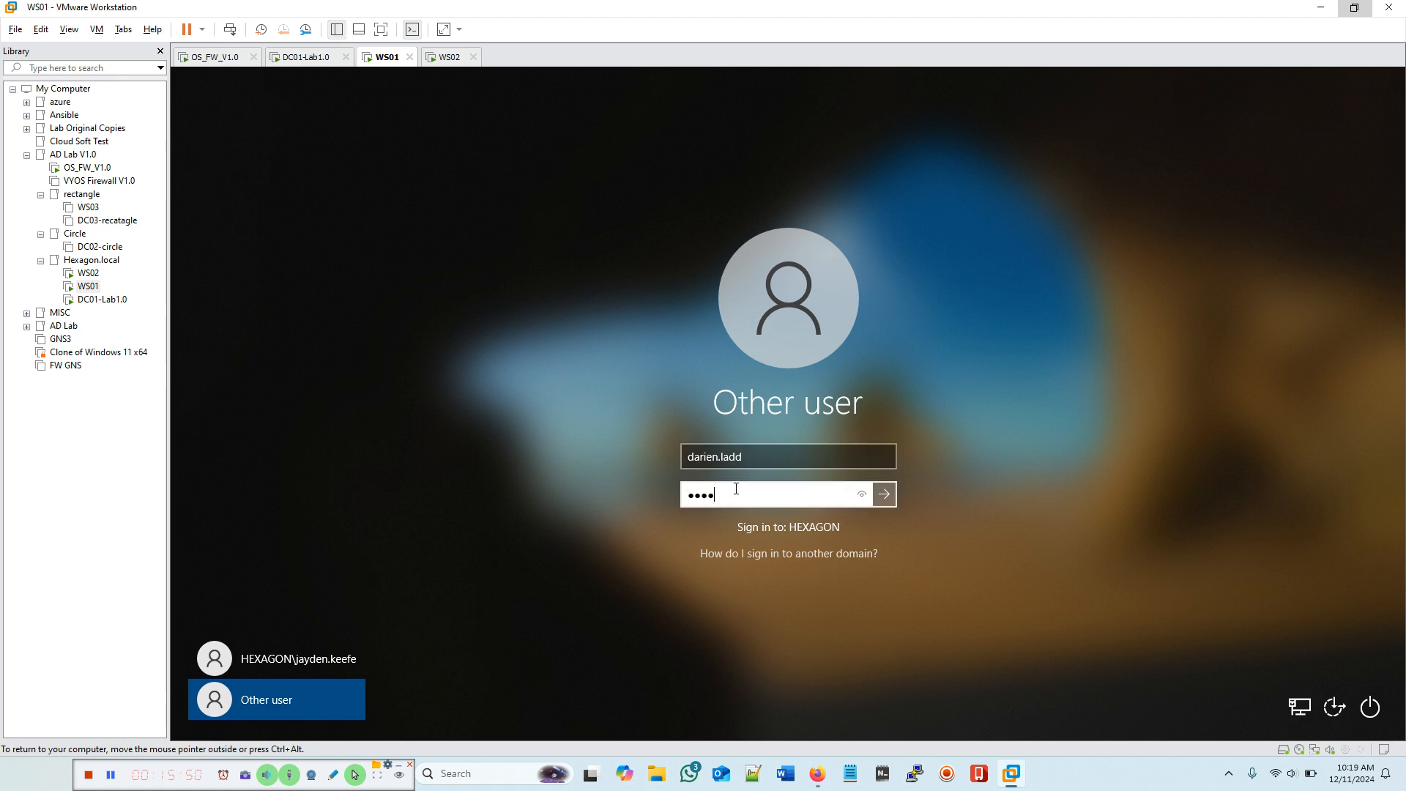
{"action": "type", "text": "*****"}
{"action": "key", "text": "Return"}
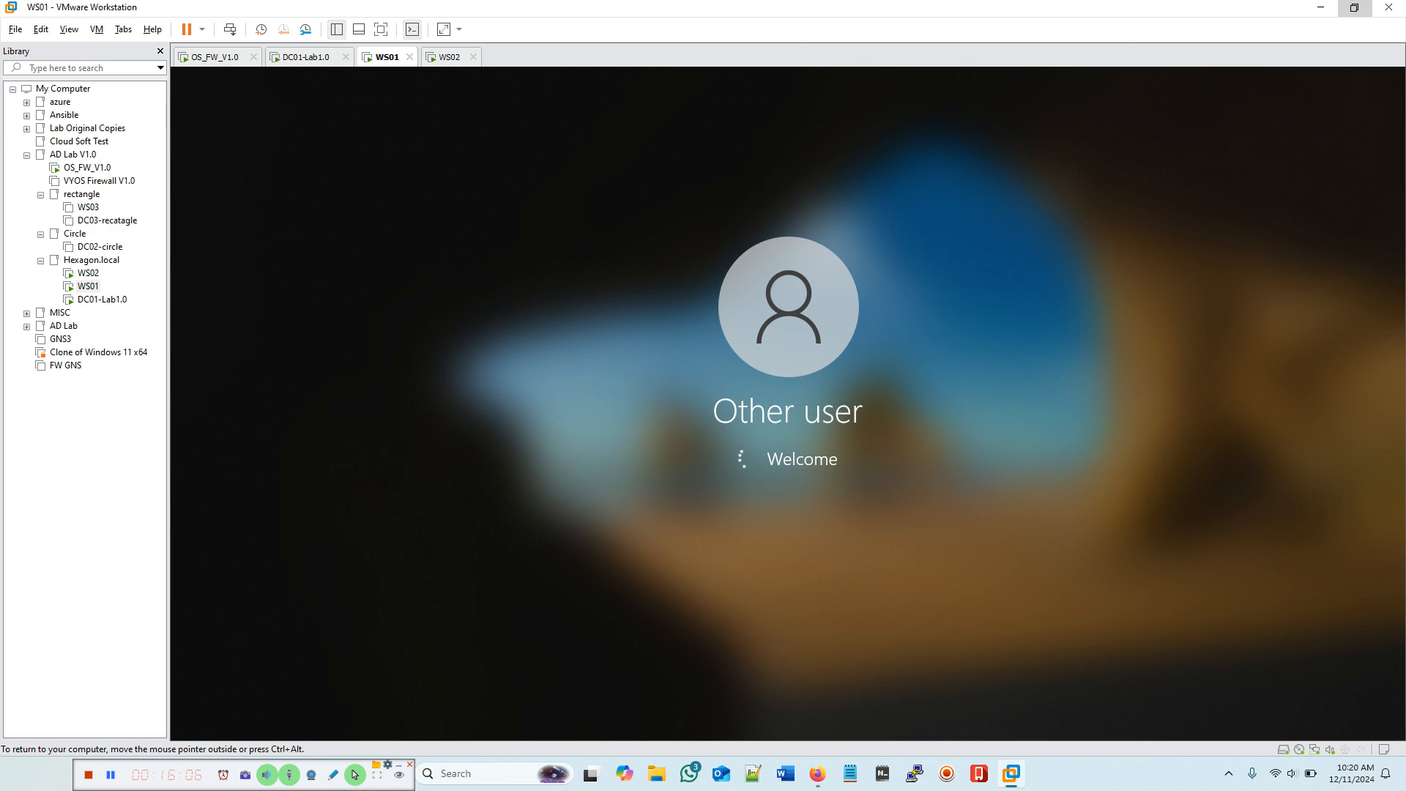
Step: Return input to the host and try searching 'co' in WS01's Windows search
{"action": "key", "text": "ctrl+alt"}
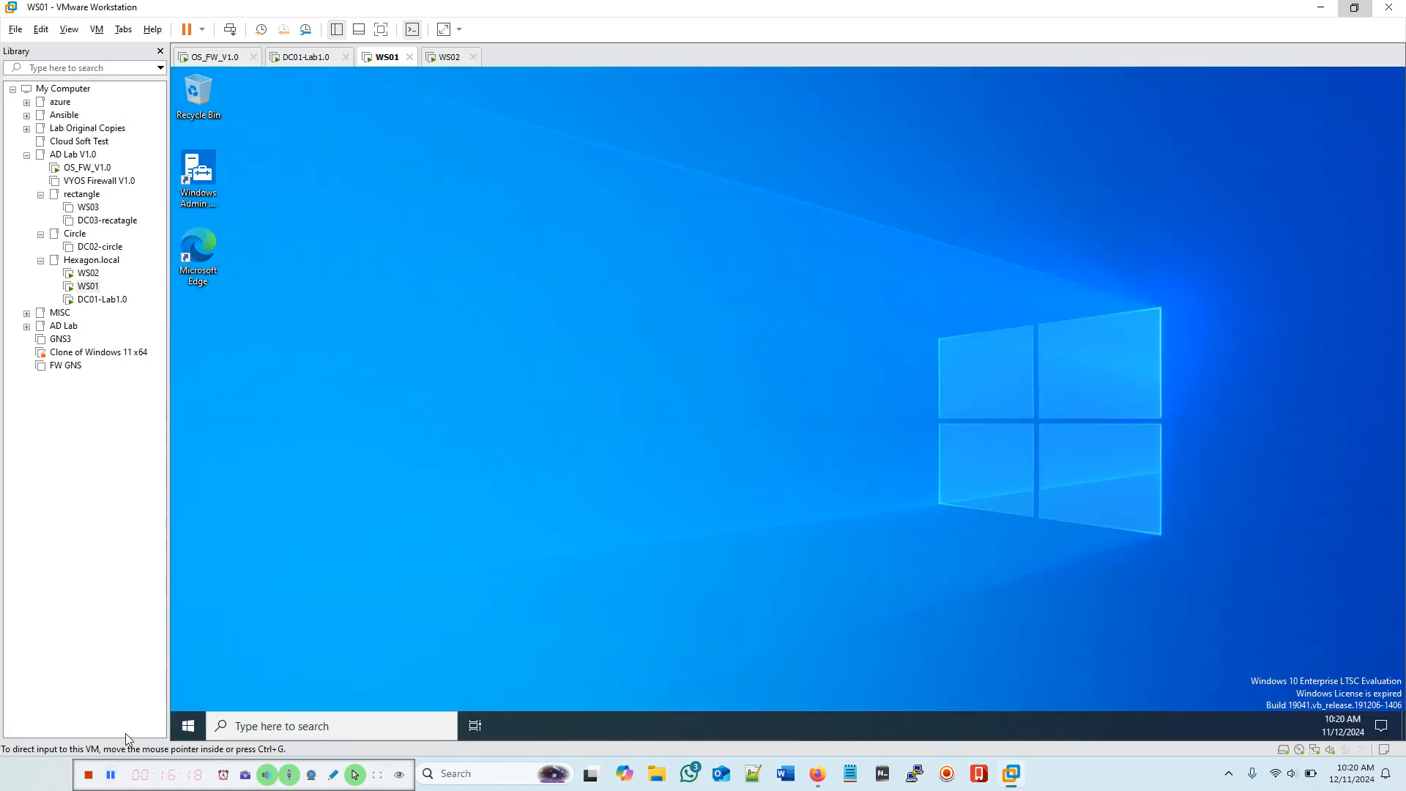
{"action": "left_click", "coordinate": [245, 726]}
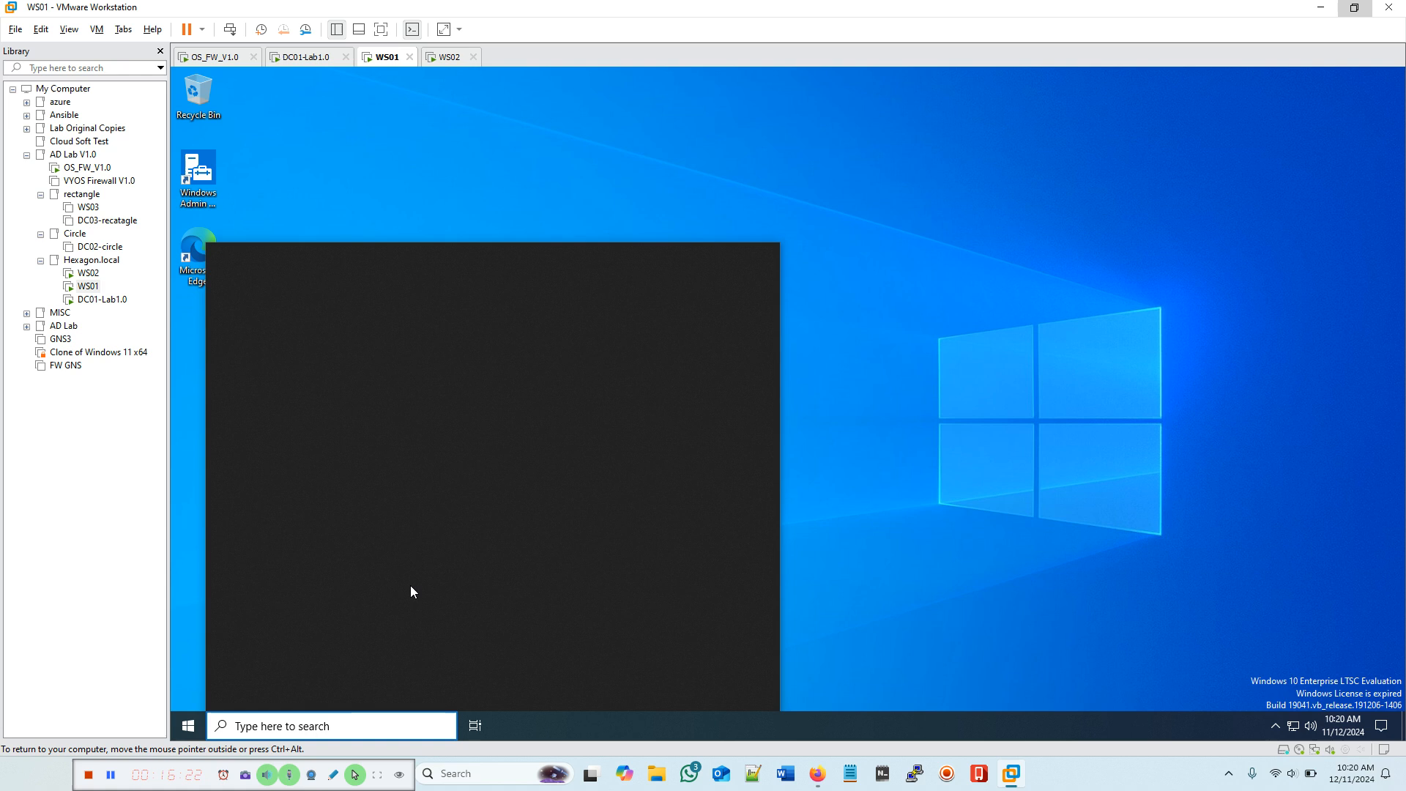
{"action": "left_click", "coordinate": [759, 557]}
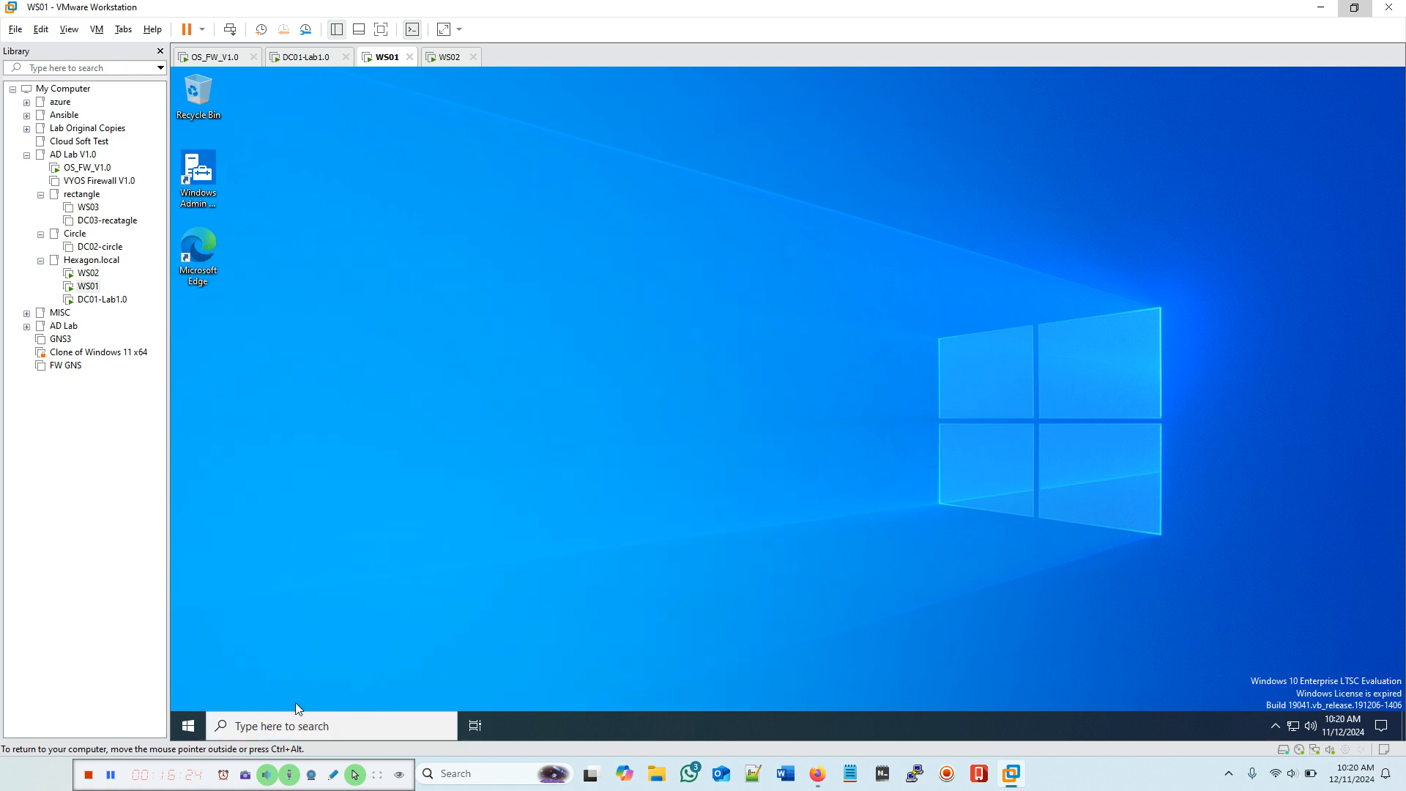
{"action": "left_click", "coordinate": [245, 723]}
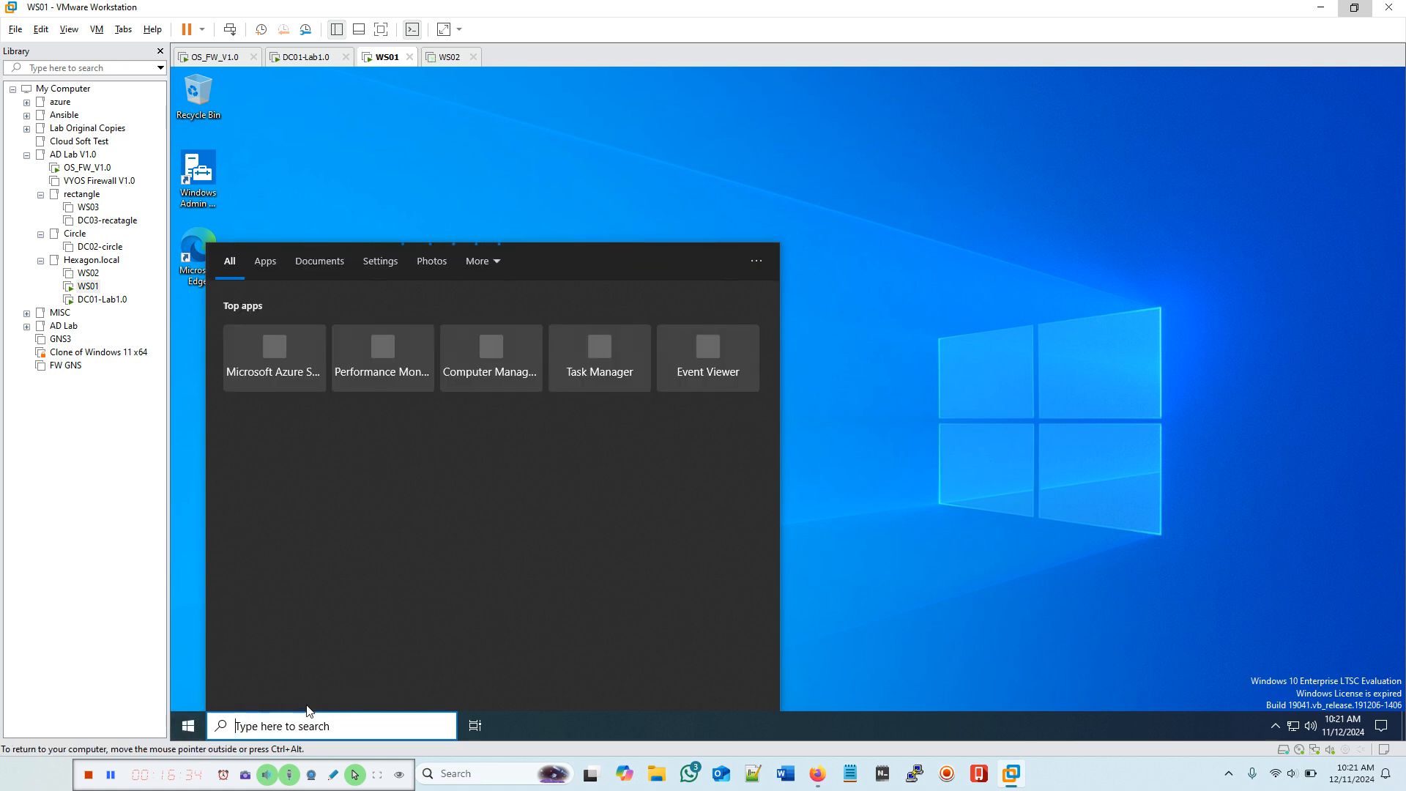
{"action": "type", "text": "co"}
{"action": "left_click", "coordinate": [855, 483]}
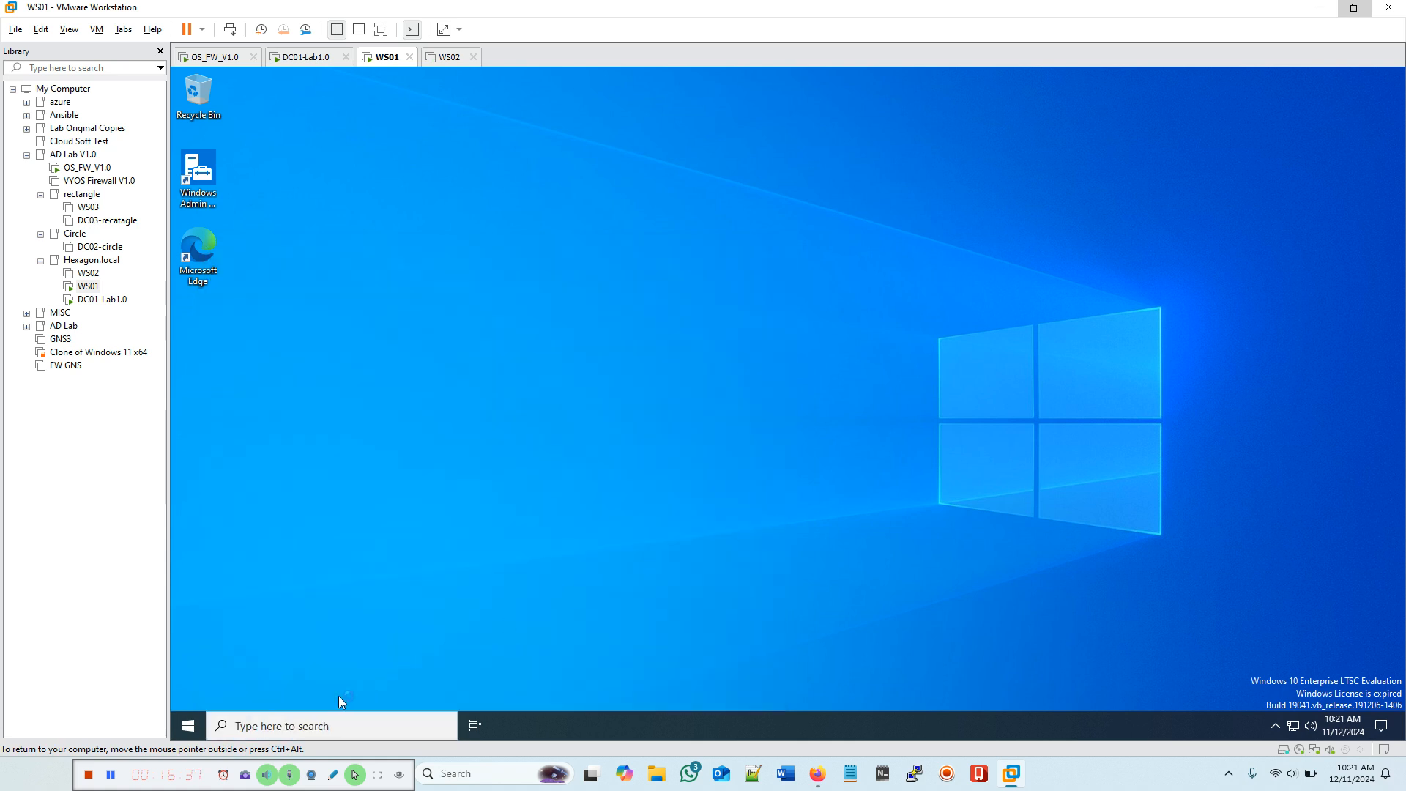
{"action": "left_click", "coordinate": [249, 726]}
{"action": "type", "text": "co"}
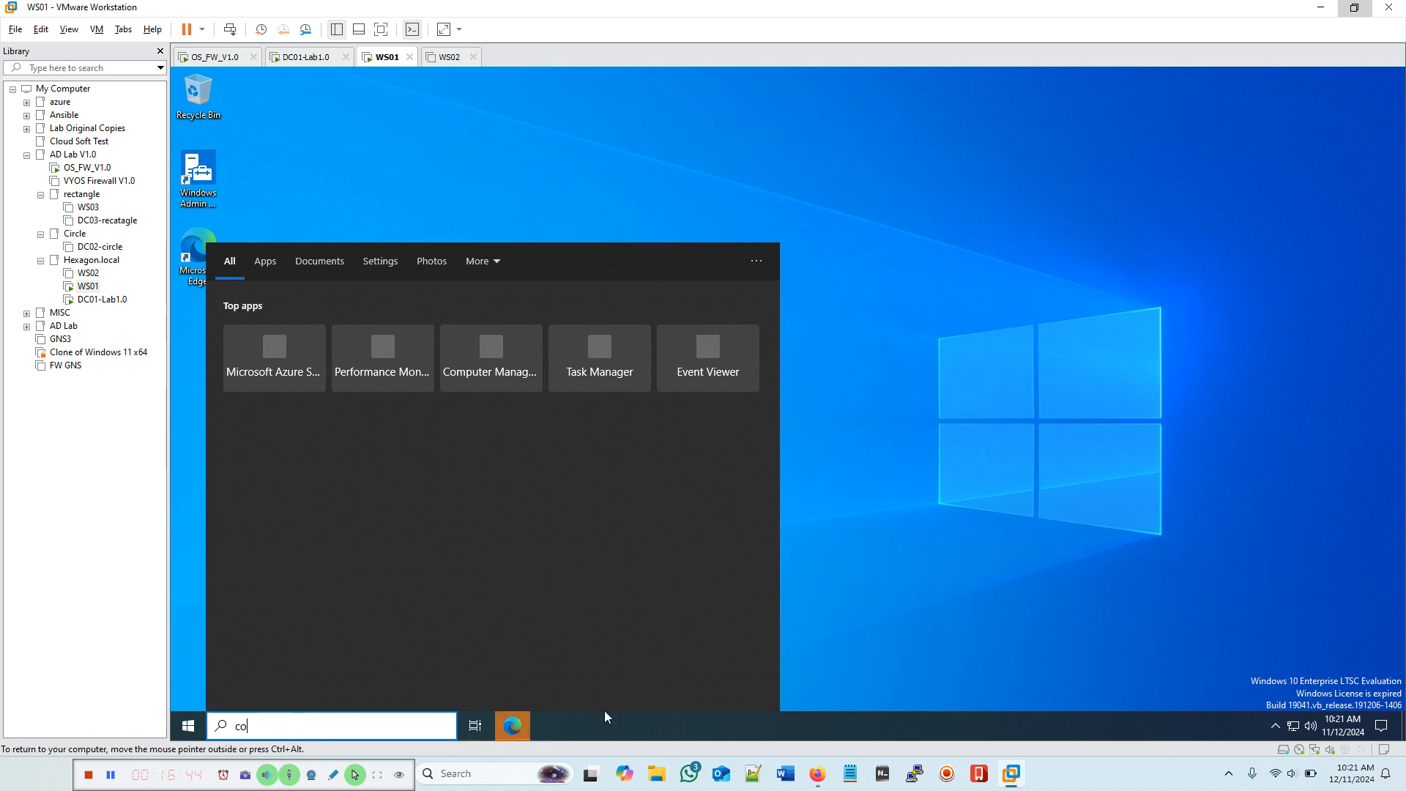
Step: Dismiss Edge's welcome dialog, search 'con', and launch Control Panel from the results
{"action": "left_click", "coordinate": [515, 723]}
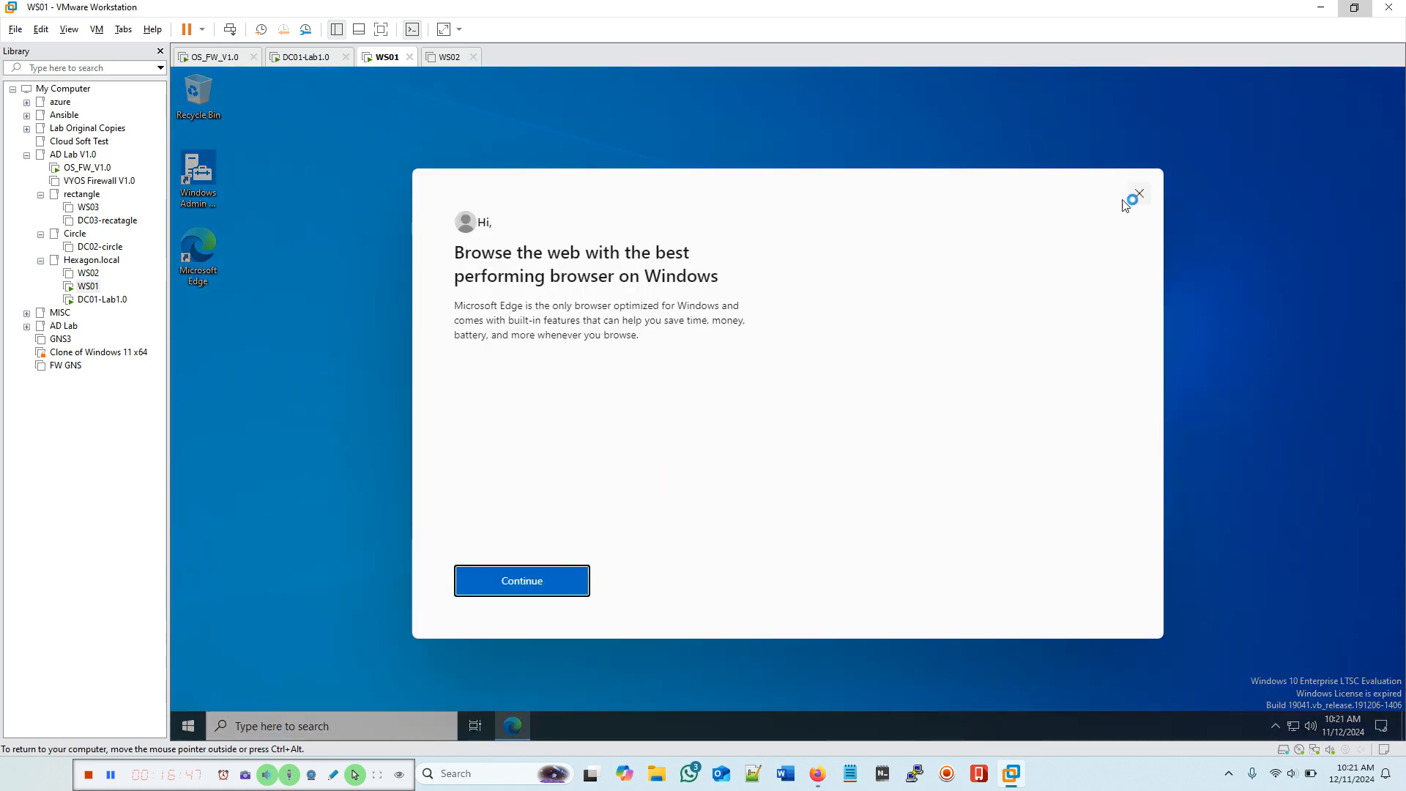
{"action": "left_click", "coordinate": [1140, 194]}
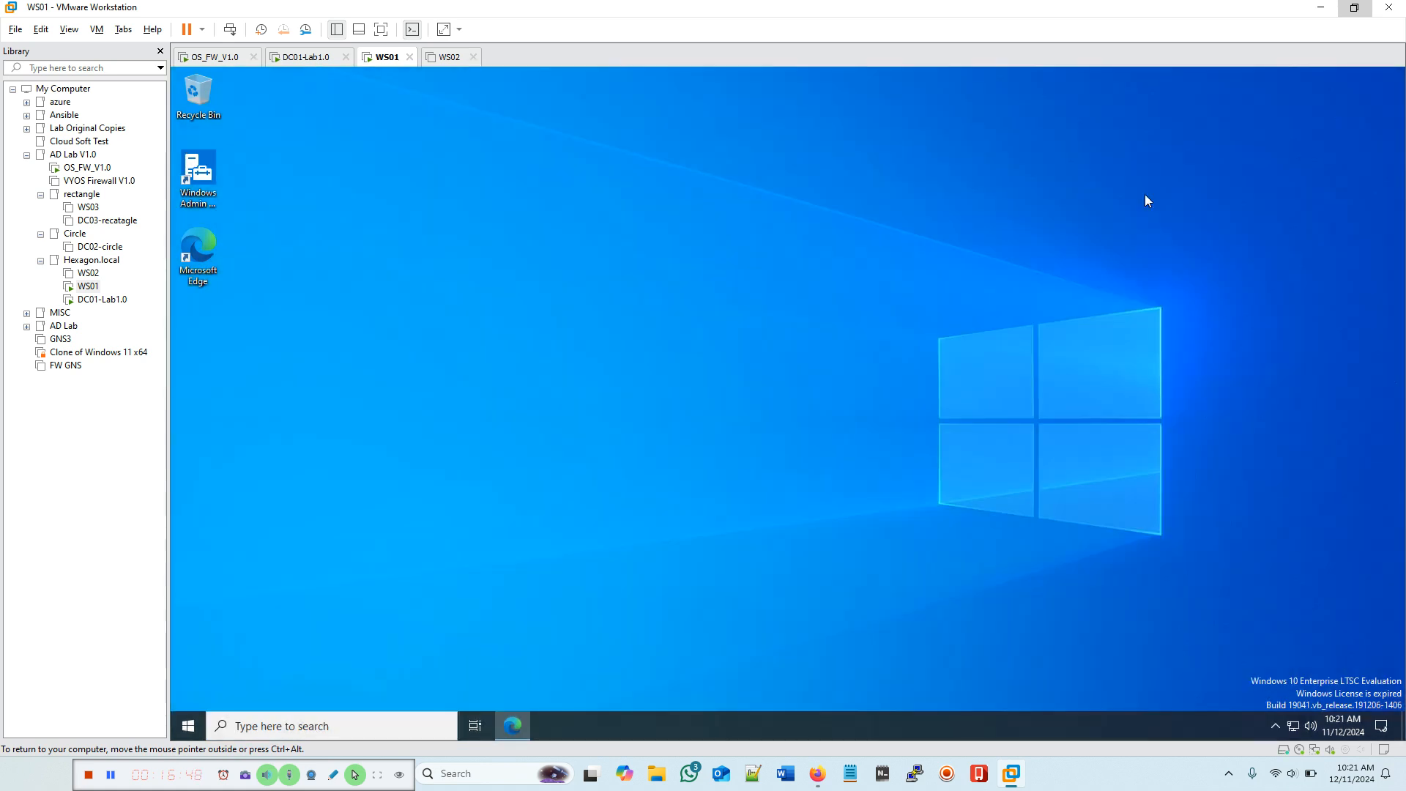
{"action": "left_click", "coordinate": [244, 722]}
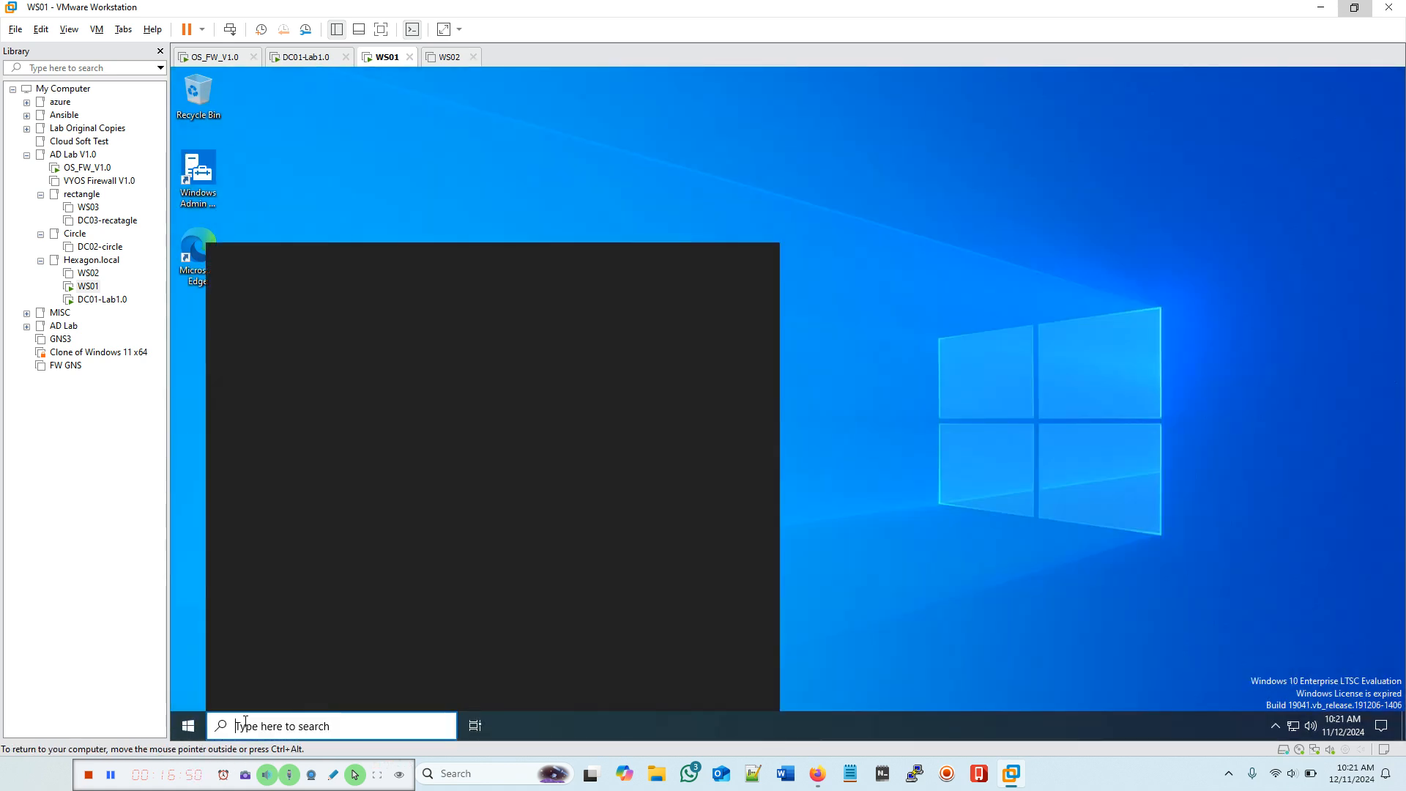
{"action": "type", "text": "contol"}
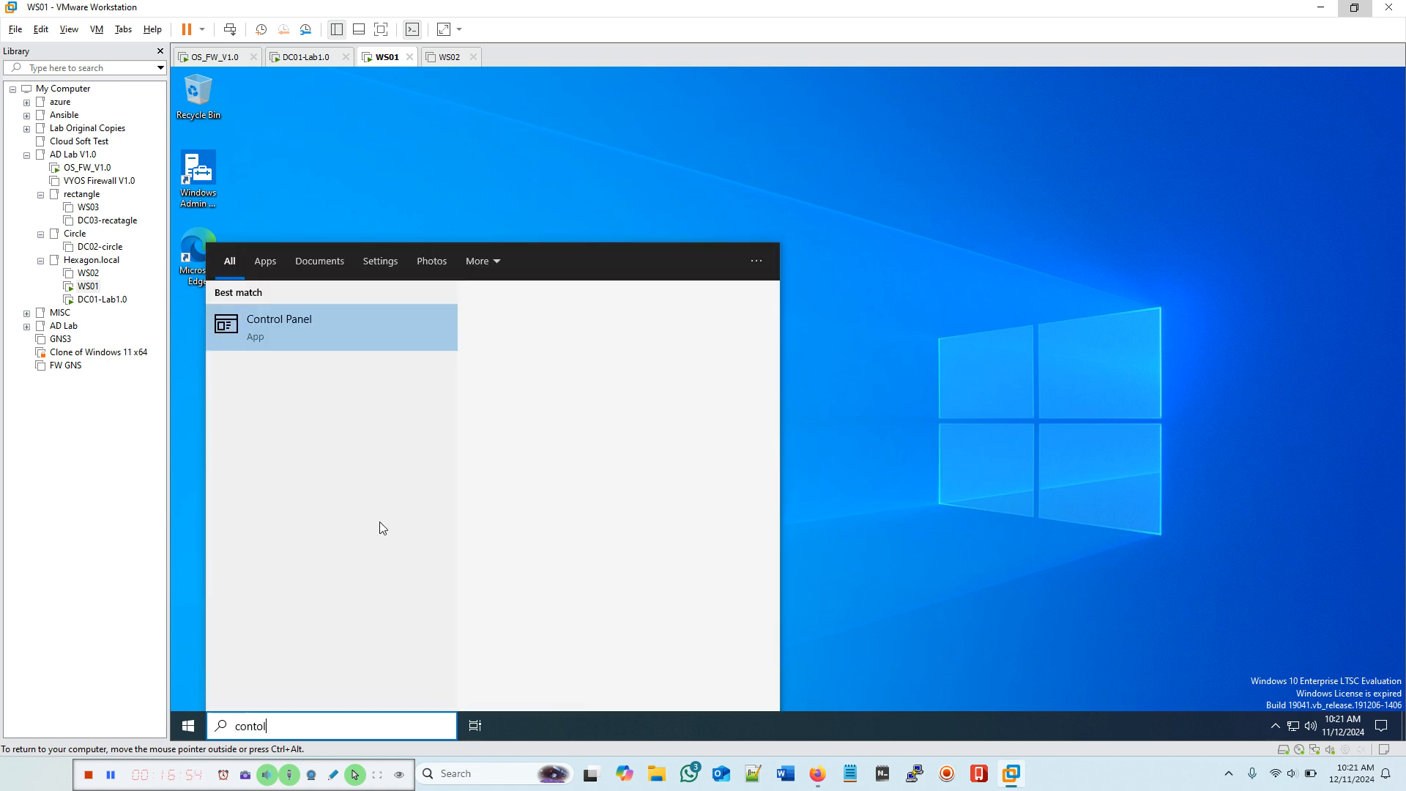
{"action": "left_click", "coordinate": [348, 338]}
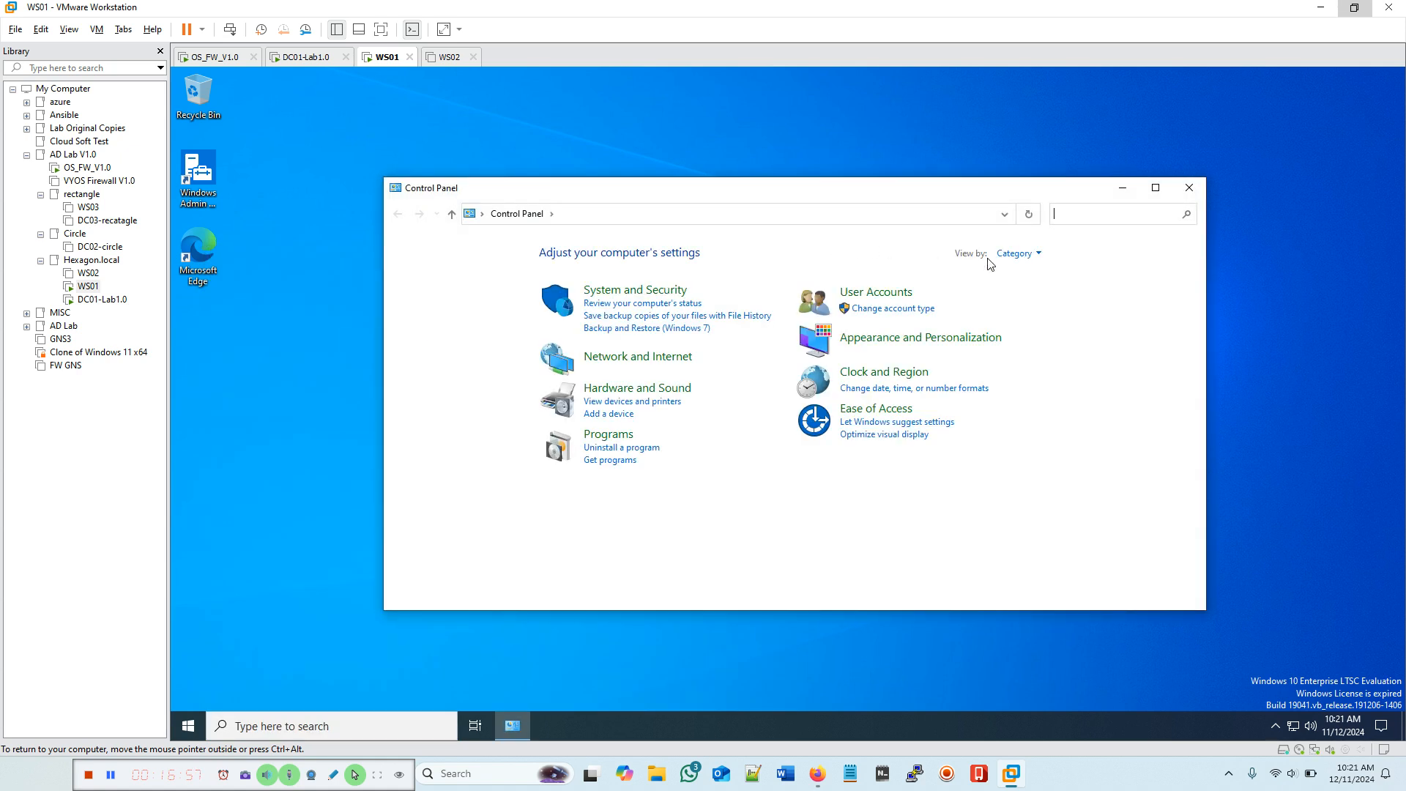
Step: View Control Panel as small icons, confirm Firewall and Network and Sharing Center are missing, then close it
{"action": "left_click", "coordinate": [1015, 255]}
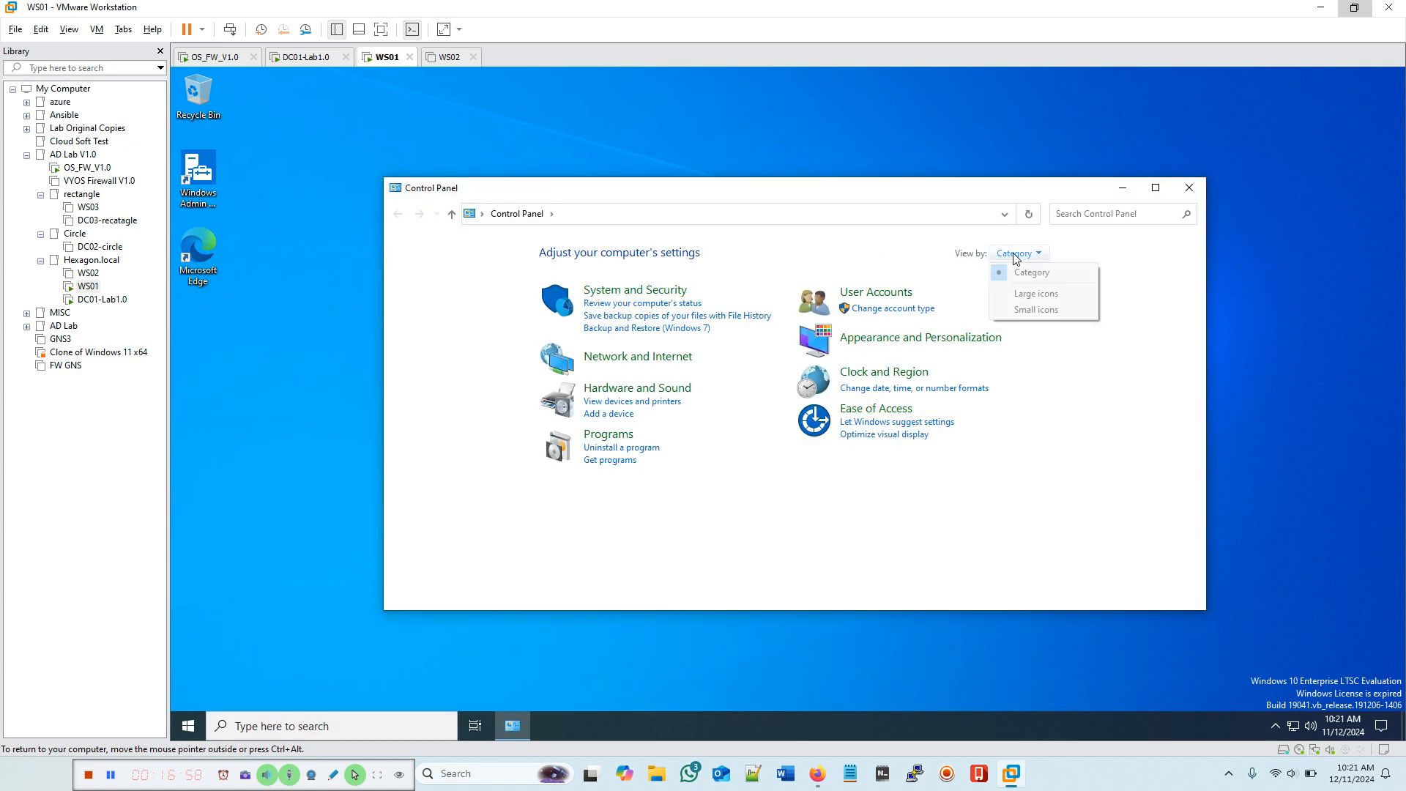
{"action": "left_click", "coordinate": [1031, 309]}
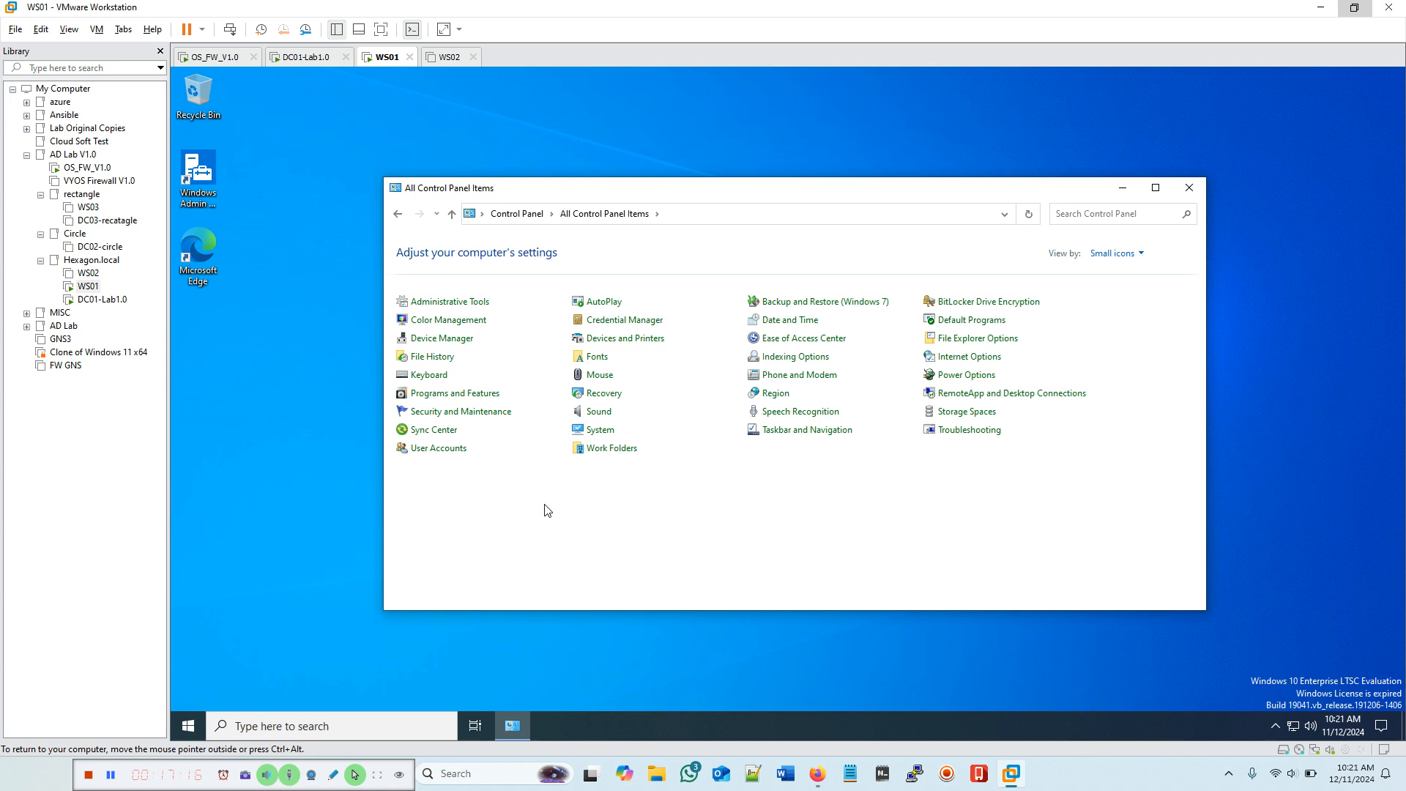
{"action": "left_click", "coordinate": [1196, 193]}
{"action": "left_click", "coordinate": [230, 29]}
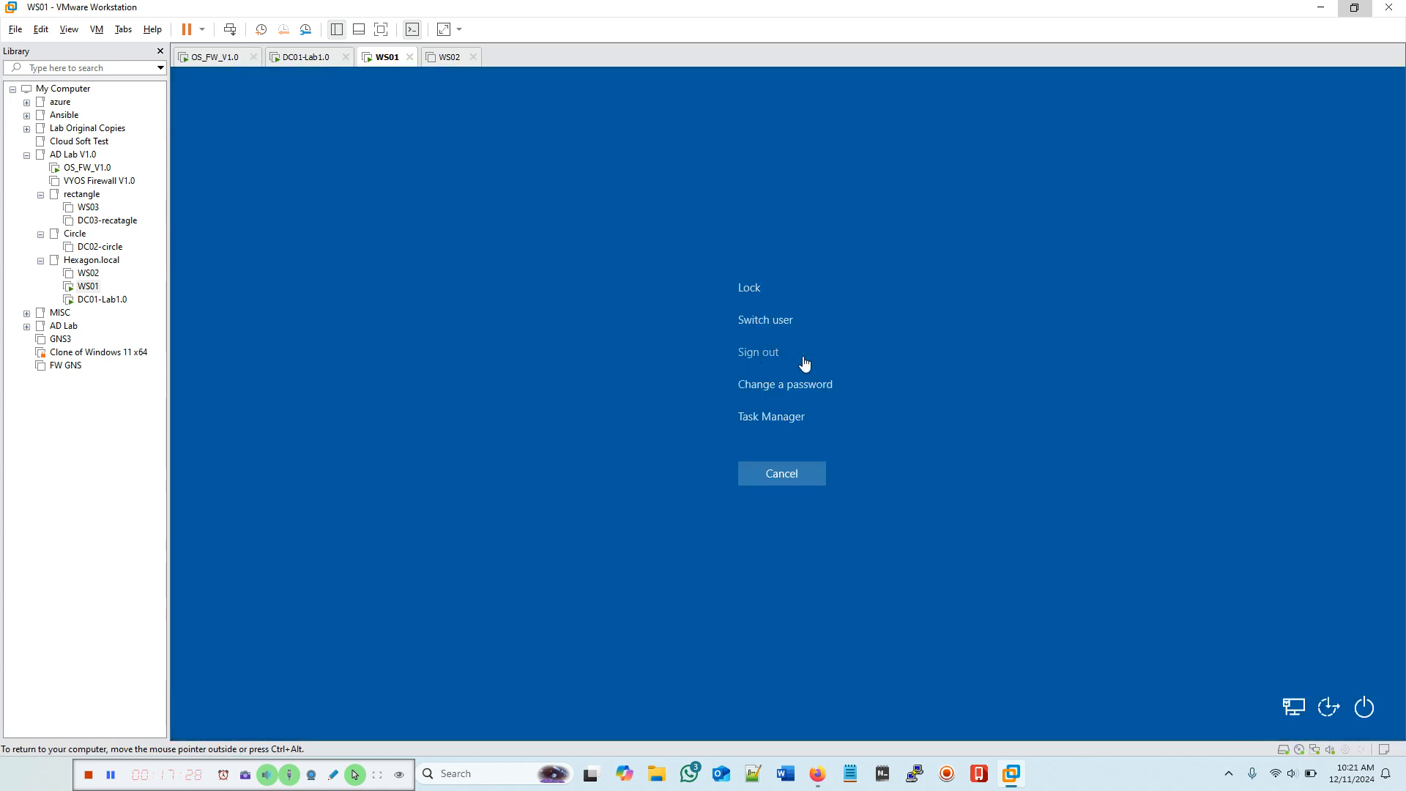
Step: Sign the user out of WS01, close the powered-off WS02 tab, and switch to DC01
{"action": "left_click", "coordinate": [758, 354]}
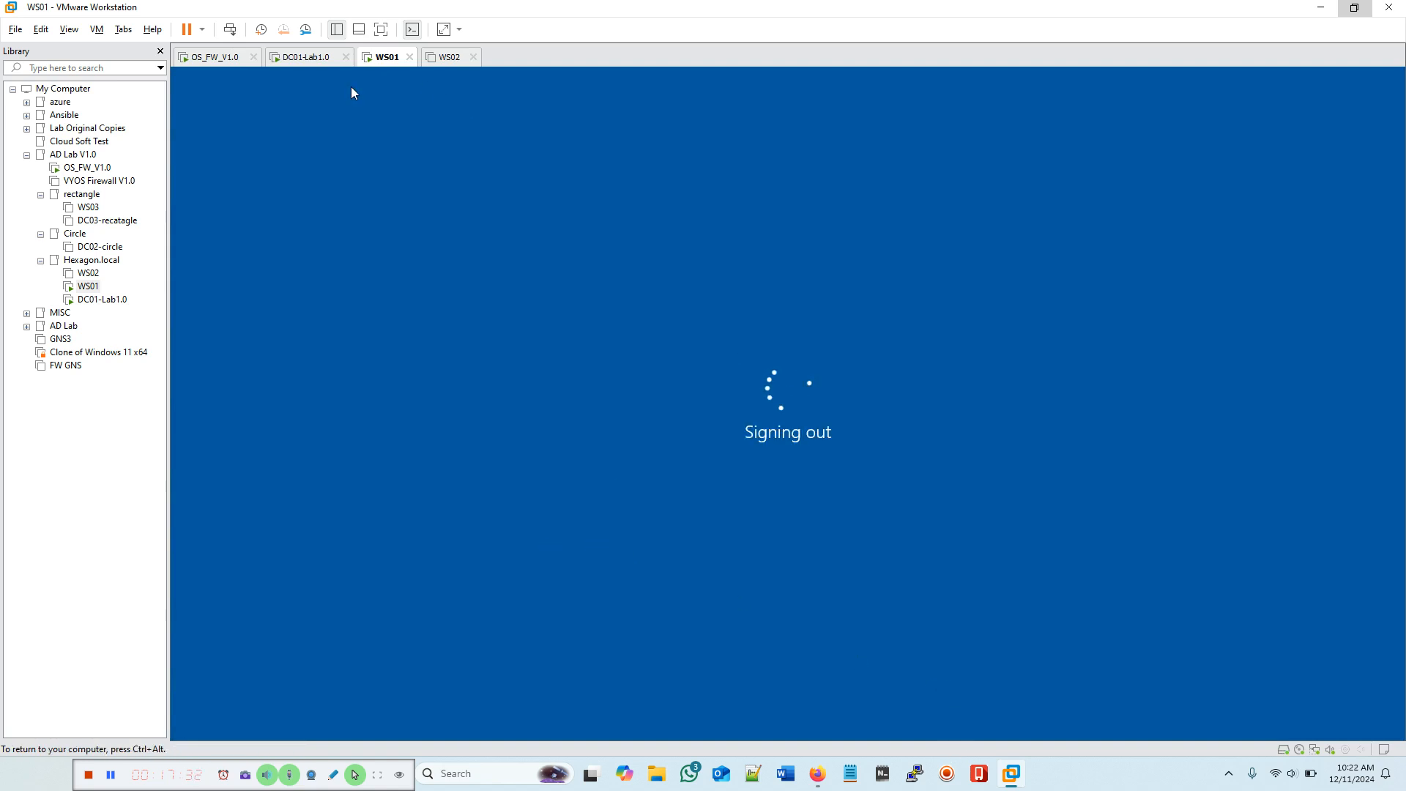
{"action": "left_click", "coordinate": [301, 59]}
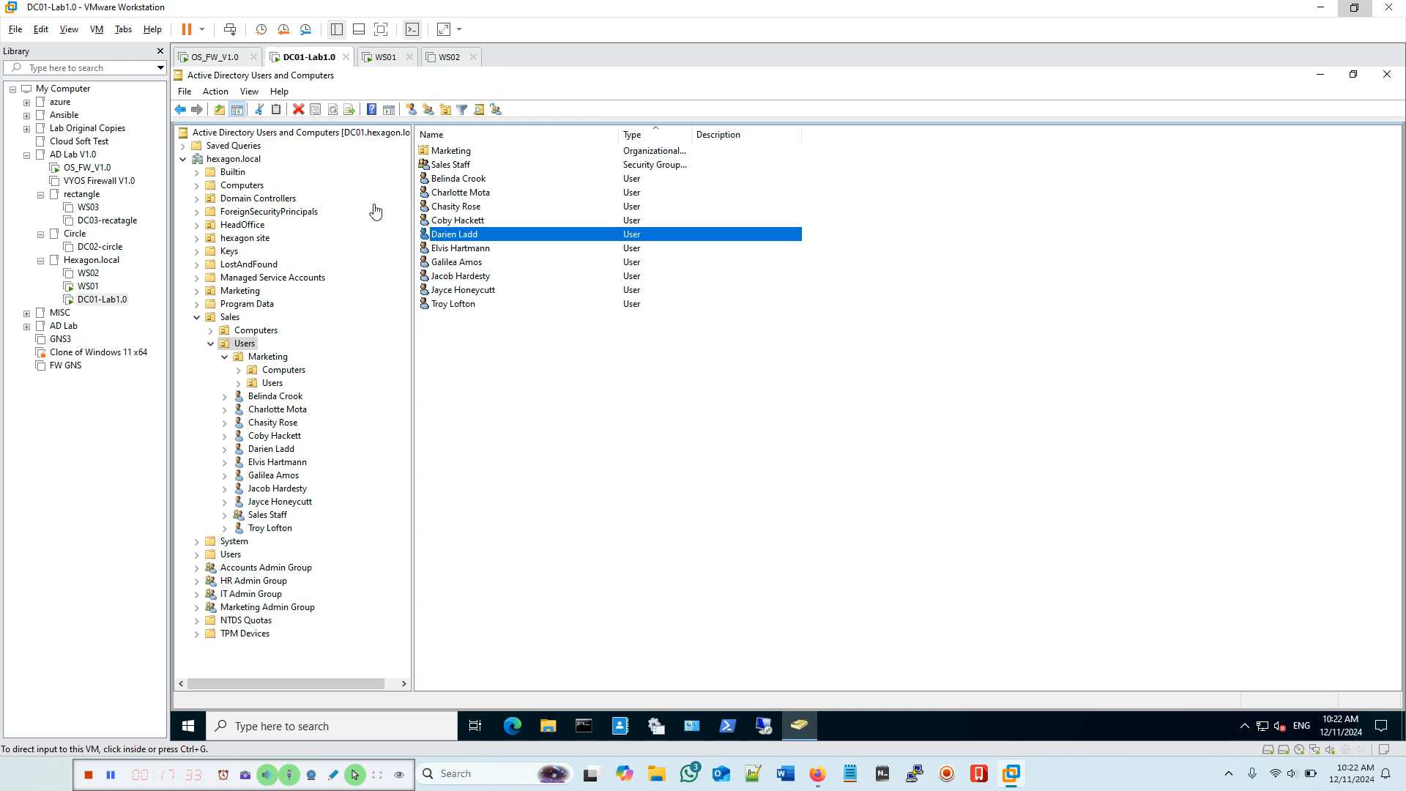
{"action": "left_click", "coordinate": [386, 57]}
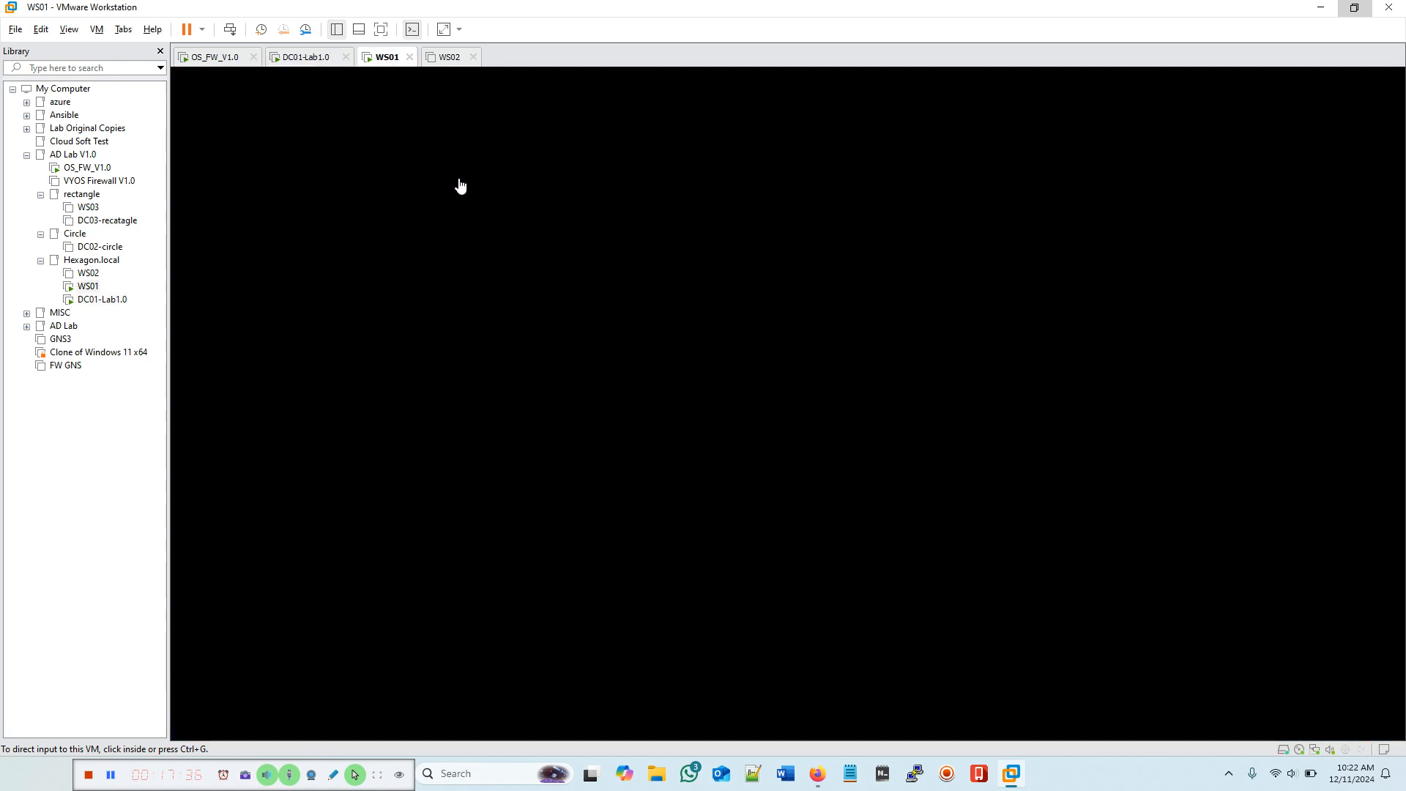
{"action": "left_click", "coordinate": [448, 59]}
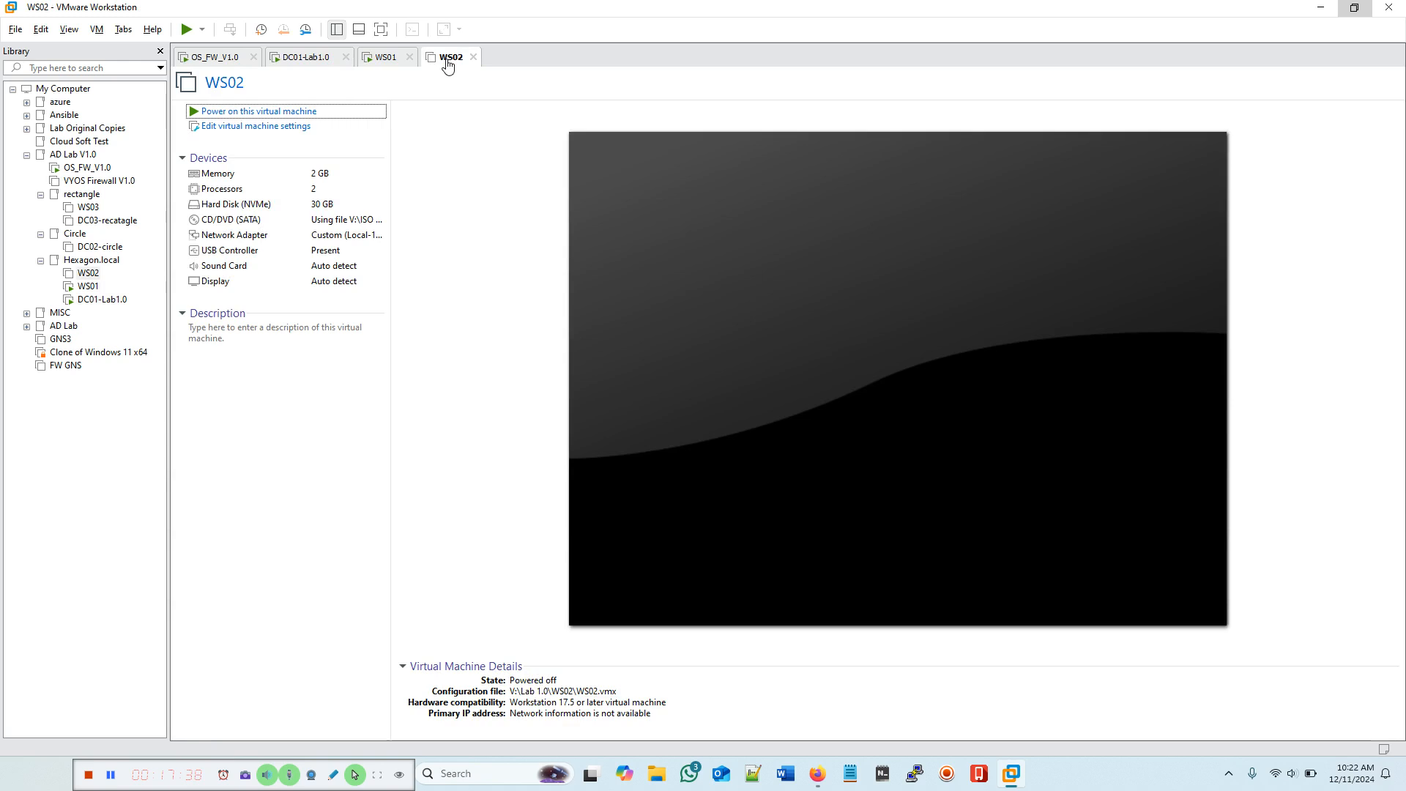
{"action": "left_click", "coordinate": [473, 57]}
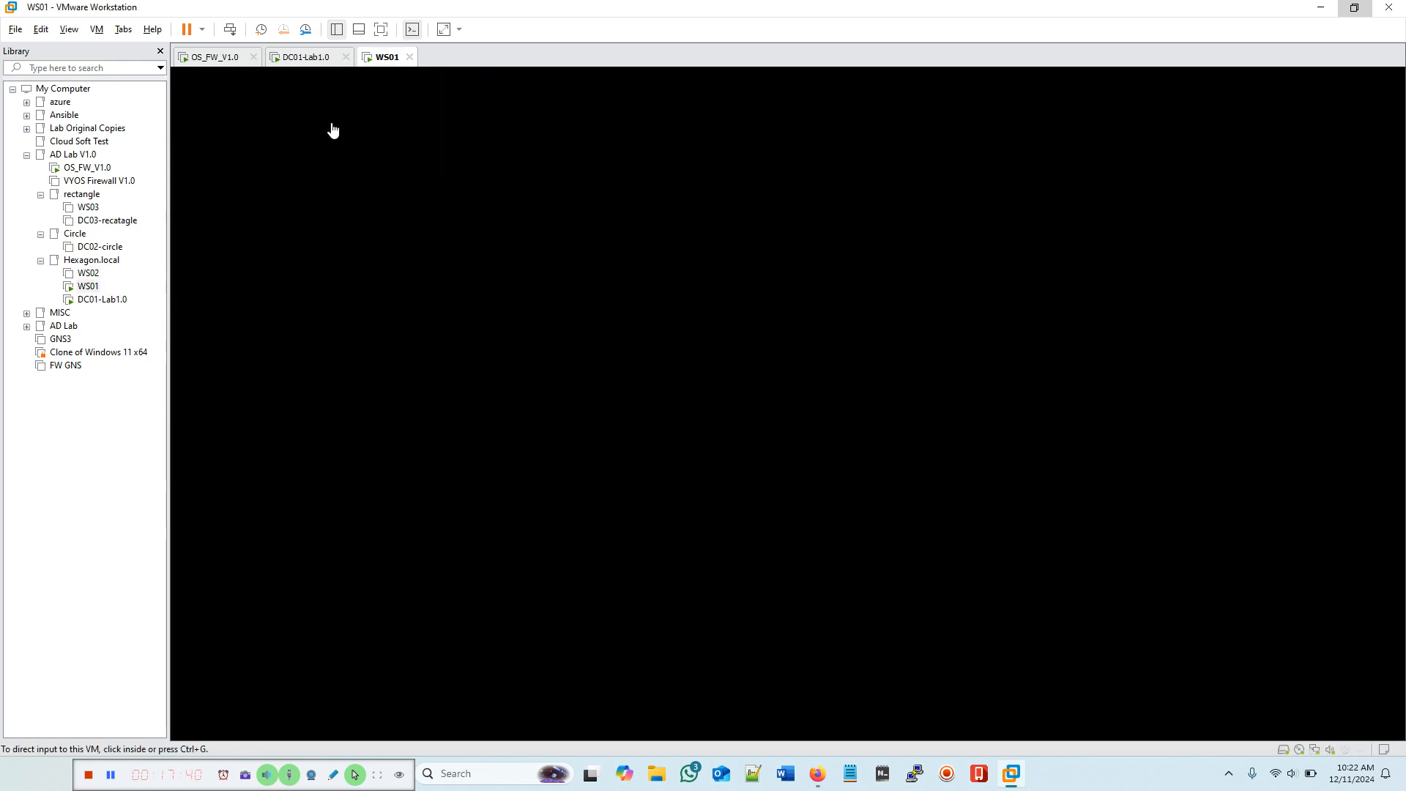
{"action": "left_click", "coordinate": [298, 58]}
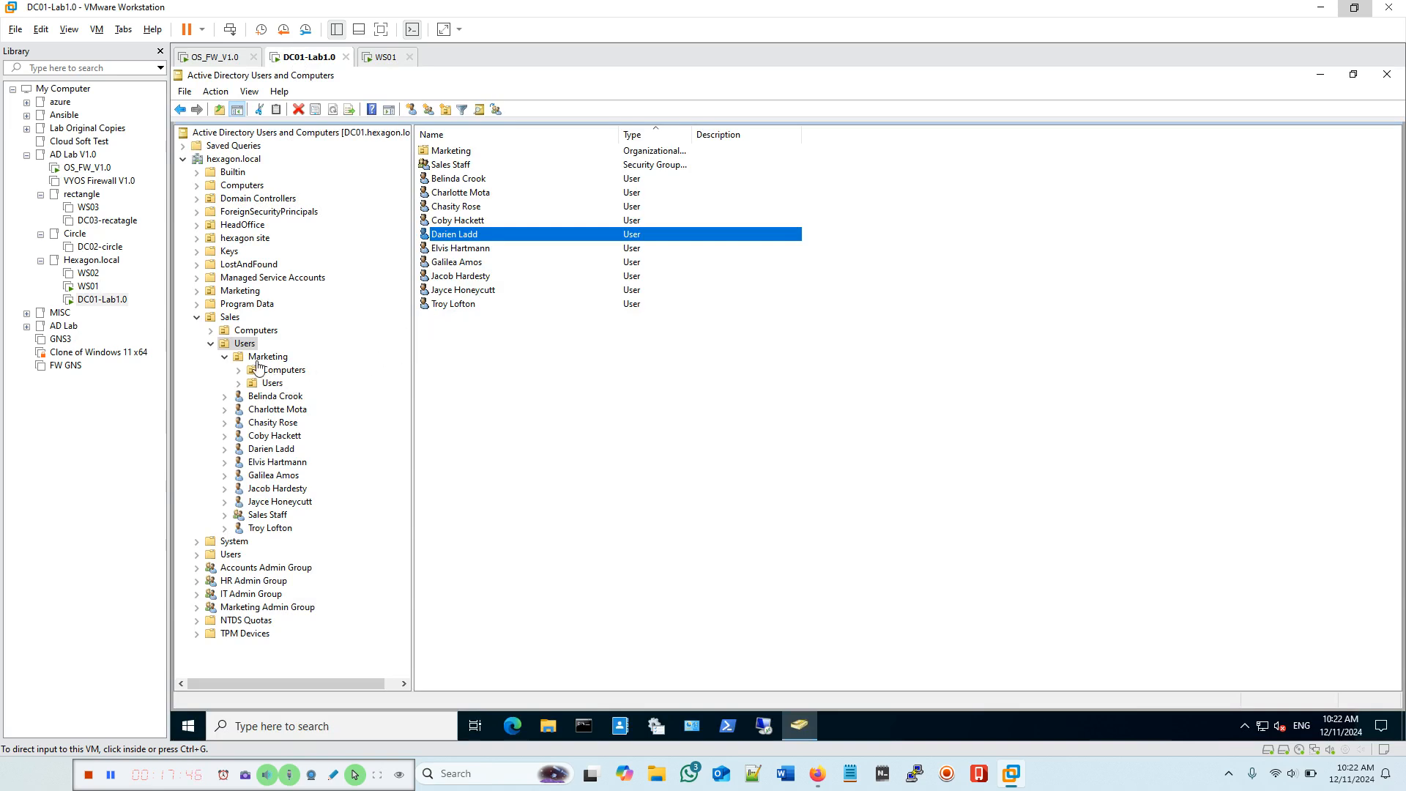
Step: Show the Marketing Users OU under Sales and select a Marketing user to test with
{"action": "left_click", "coordinate": [270, 384]}
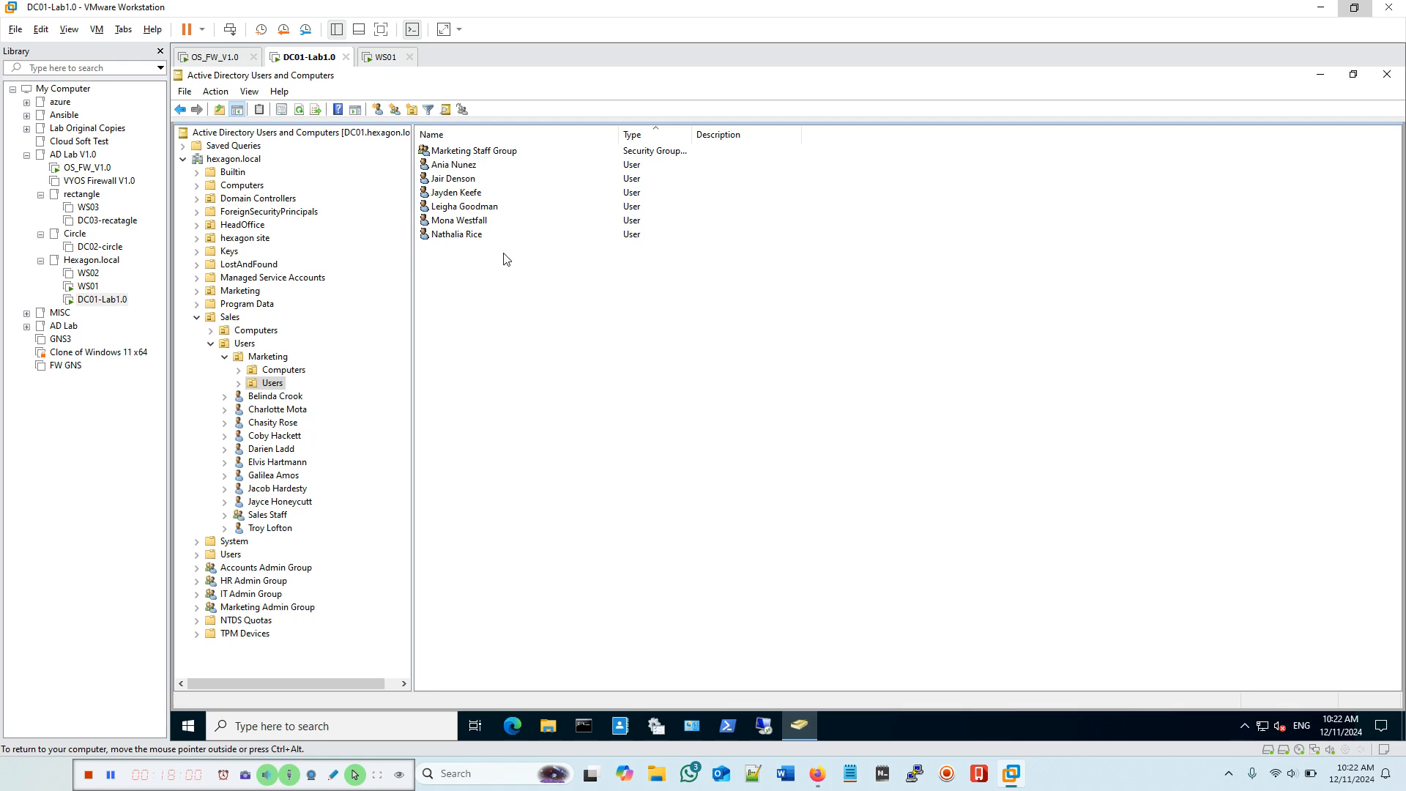
{"action": "left_click", "coordinate": [462, 239]}
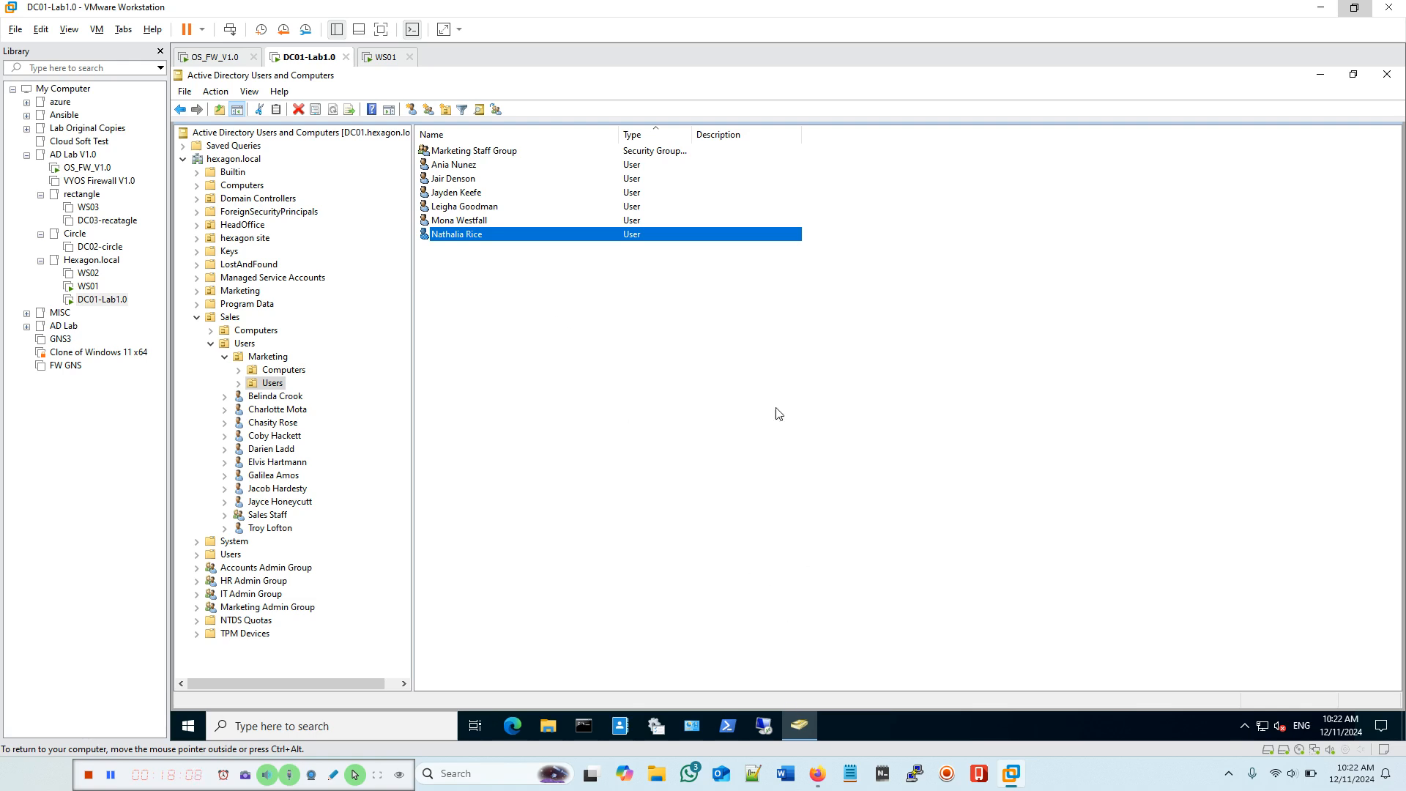
Step: Switch to WS01, dismiss its lock screen and acknowledge the Hexagon Local Domain notice
{"action": "left_click", "coordinate": [387, 56]}
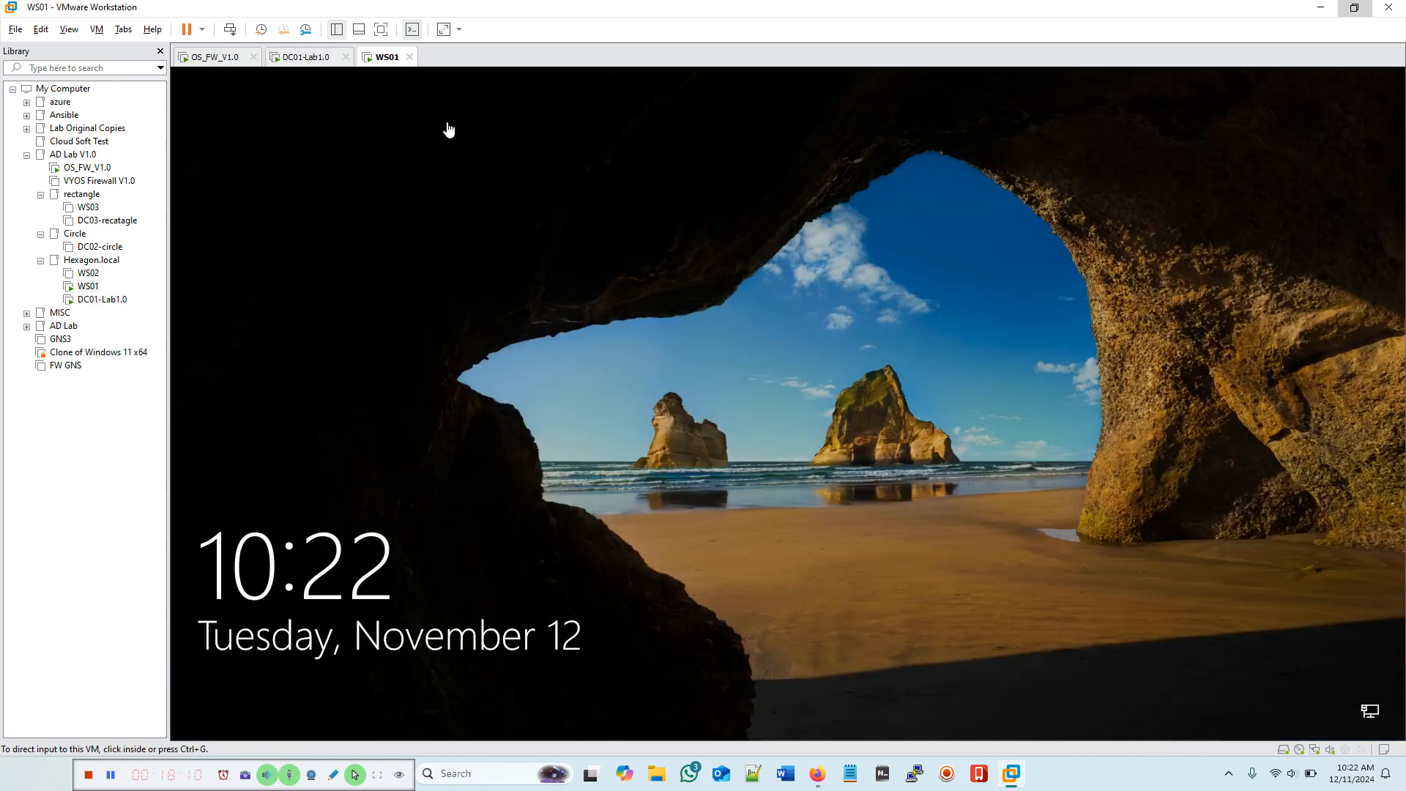
{"action": "left_click", "coordinate": [555, 227]}
{"action": "left_click", "coordinate": [612, 295]}
{"action": "left_click", "coordinate": [741, 438]}
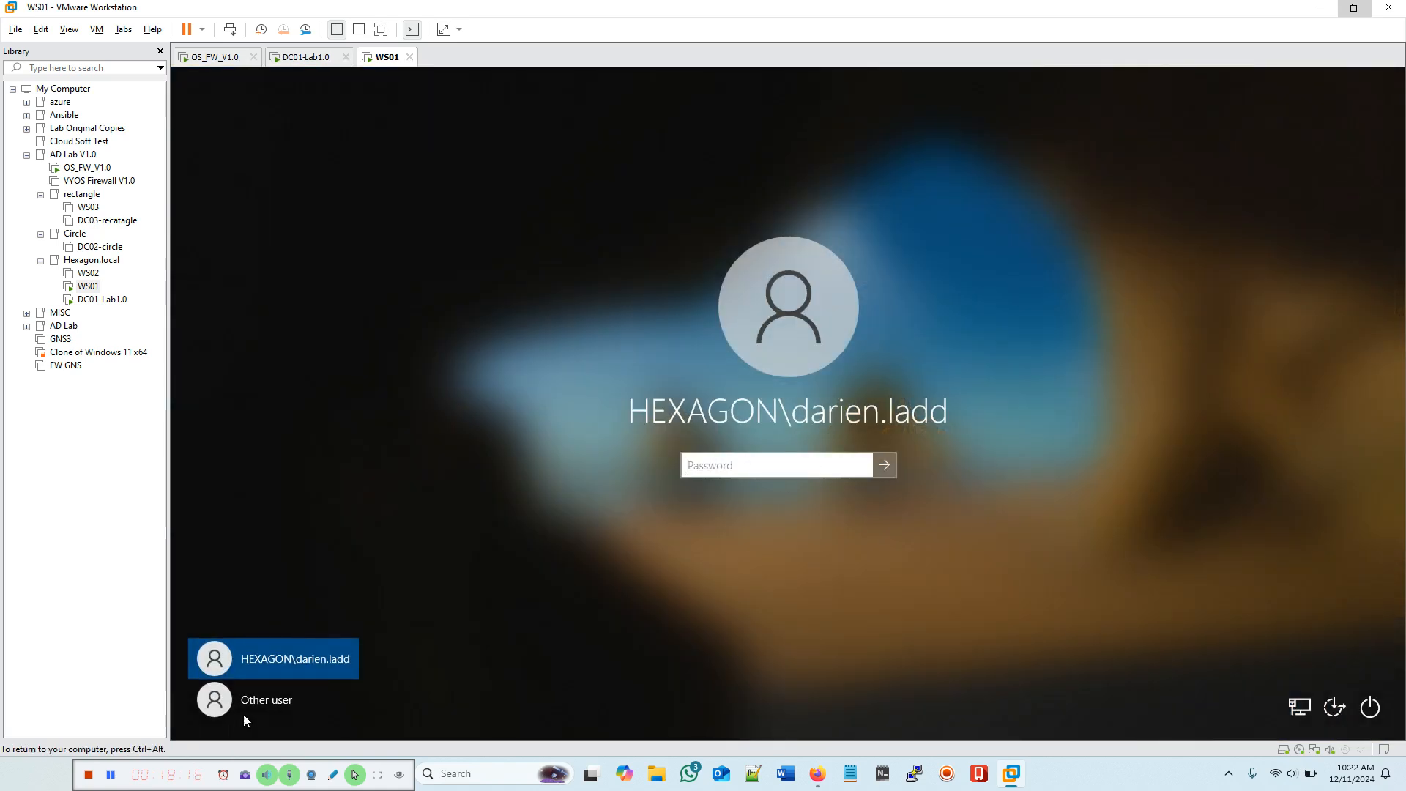
Step: Sign in through Other user with the Marketing user's account name and password
{"action": "left_click", "coordinate": [264, 700]}
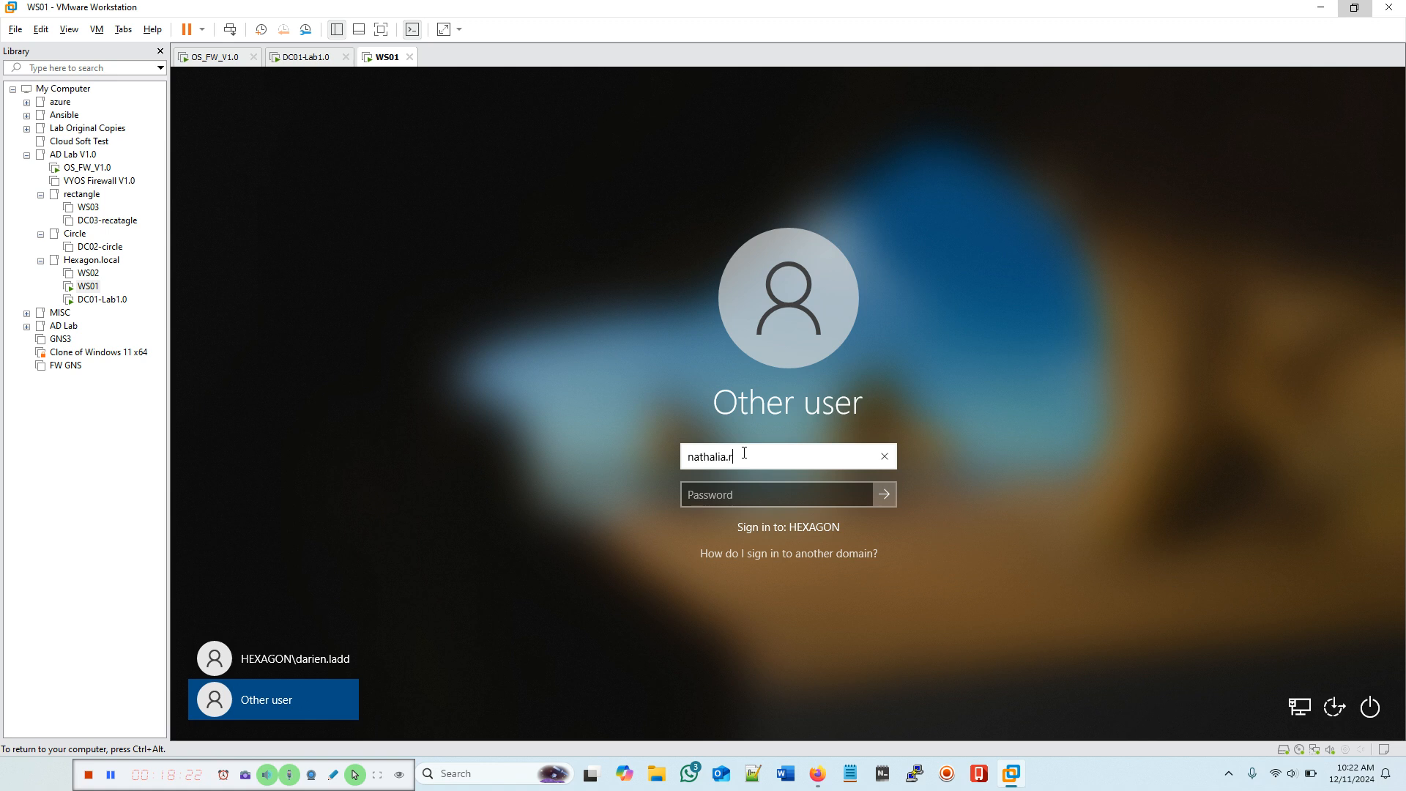
{"action": "left_click", "coordinate": [709, 495]}
{"action": "type", "text": "Pa"}
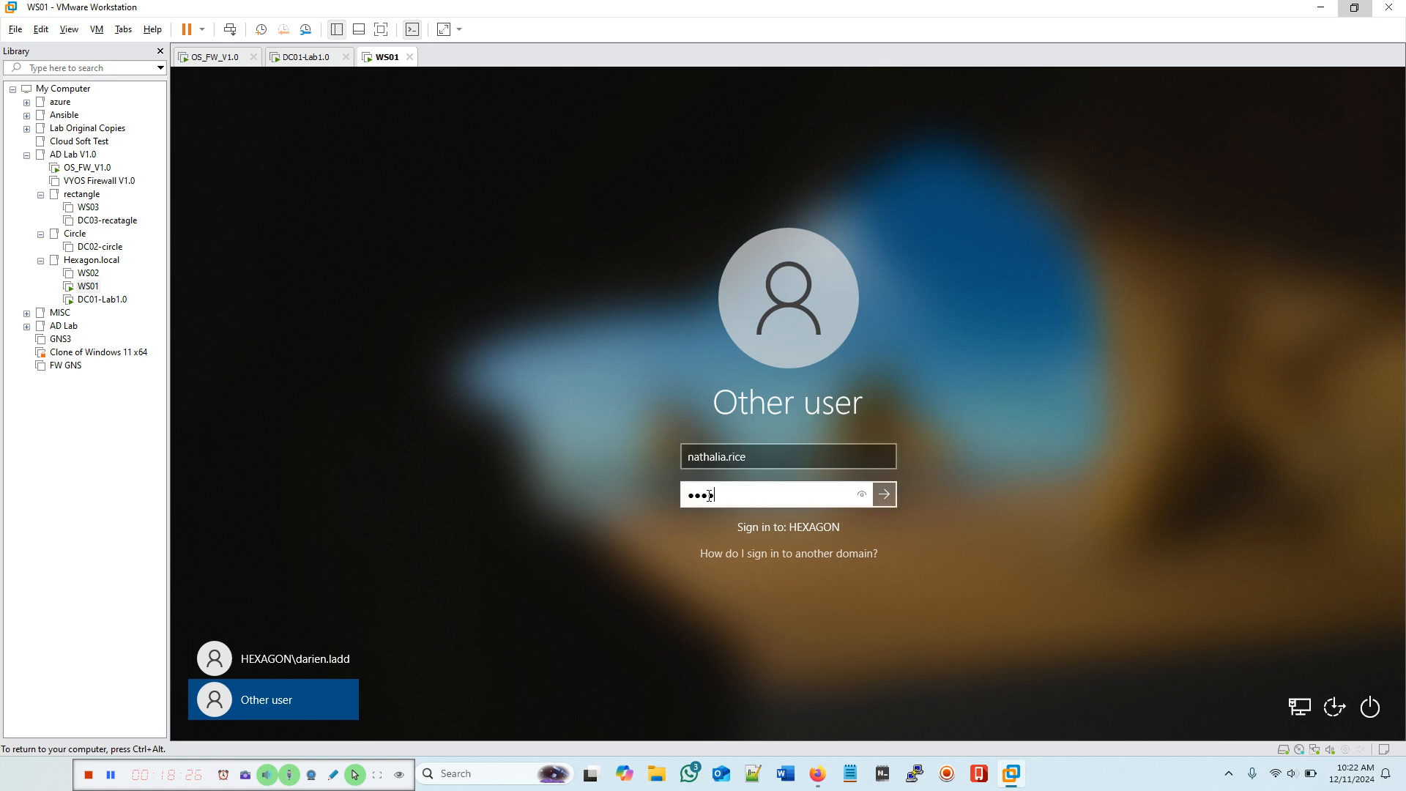
{"action": "type", "text": "r"}
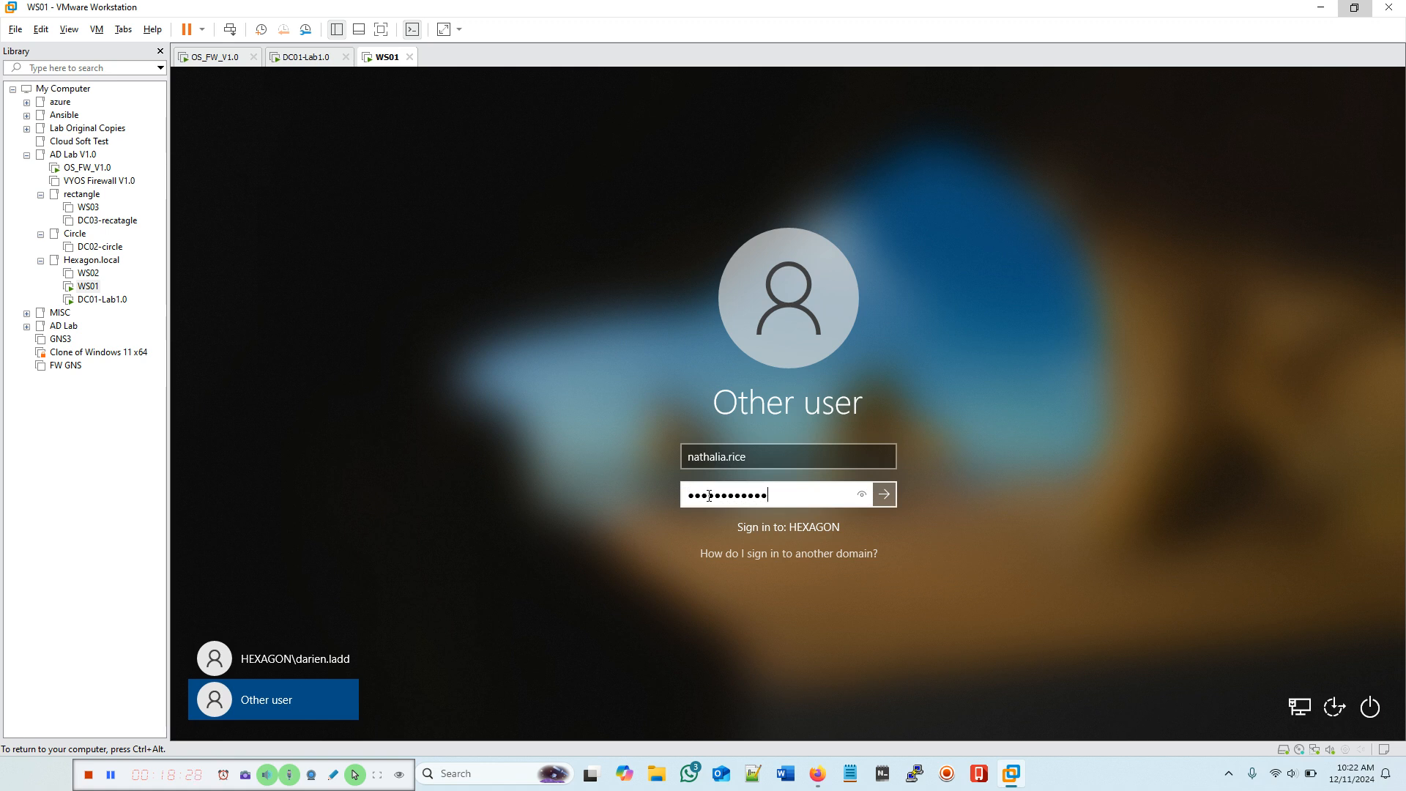
{"action": "key", "text": "Return"}
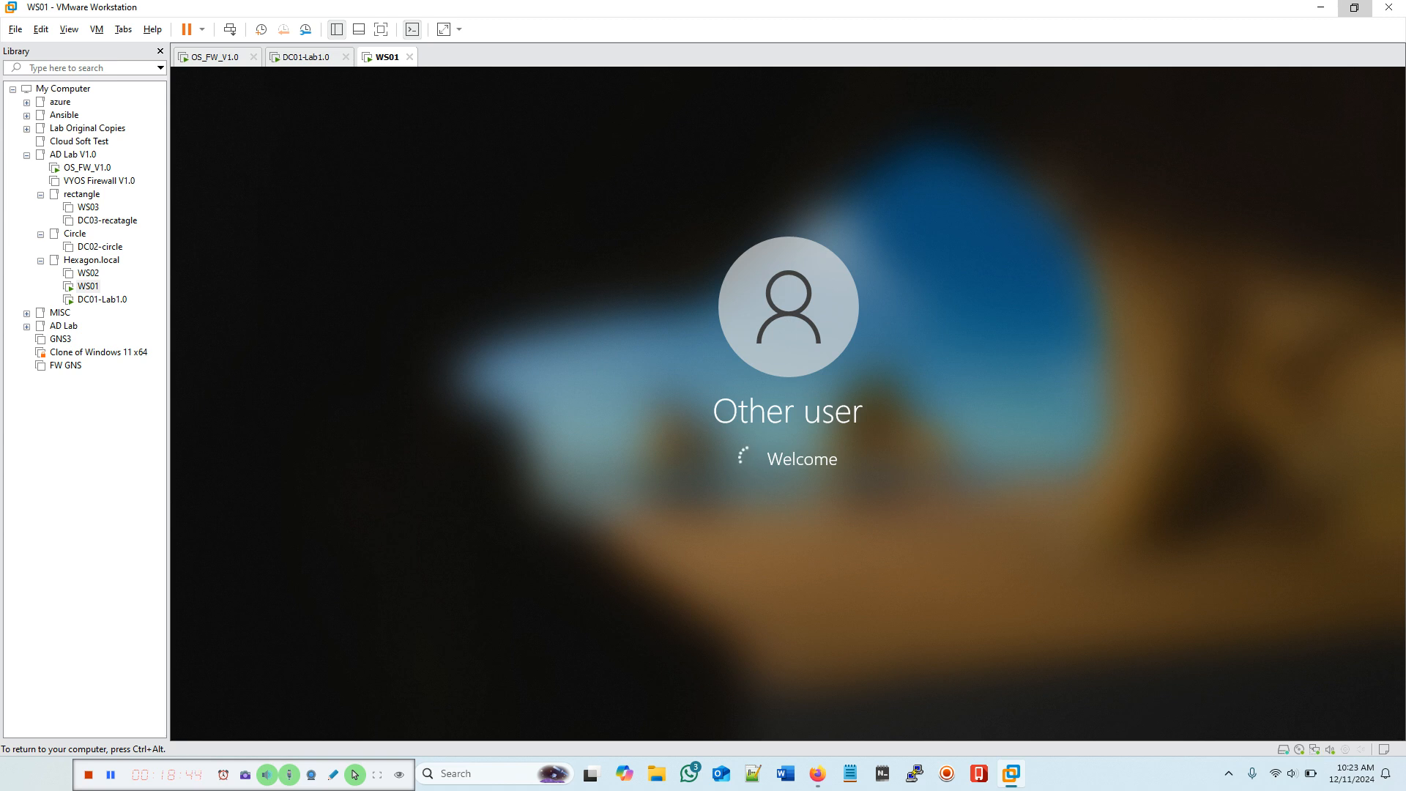
Step: Wait for the Marketing user's WS01 desktop to load, then close the Edge welcome dialog
{"action": "key", "text": "ctrl+alt"}
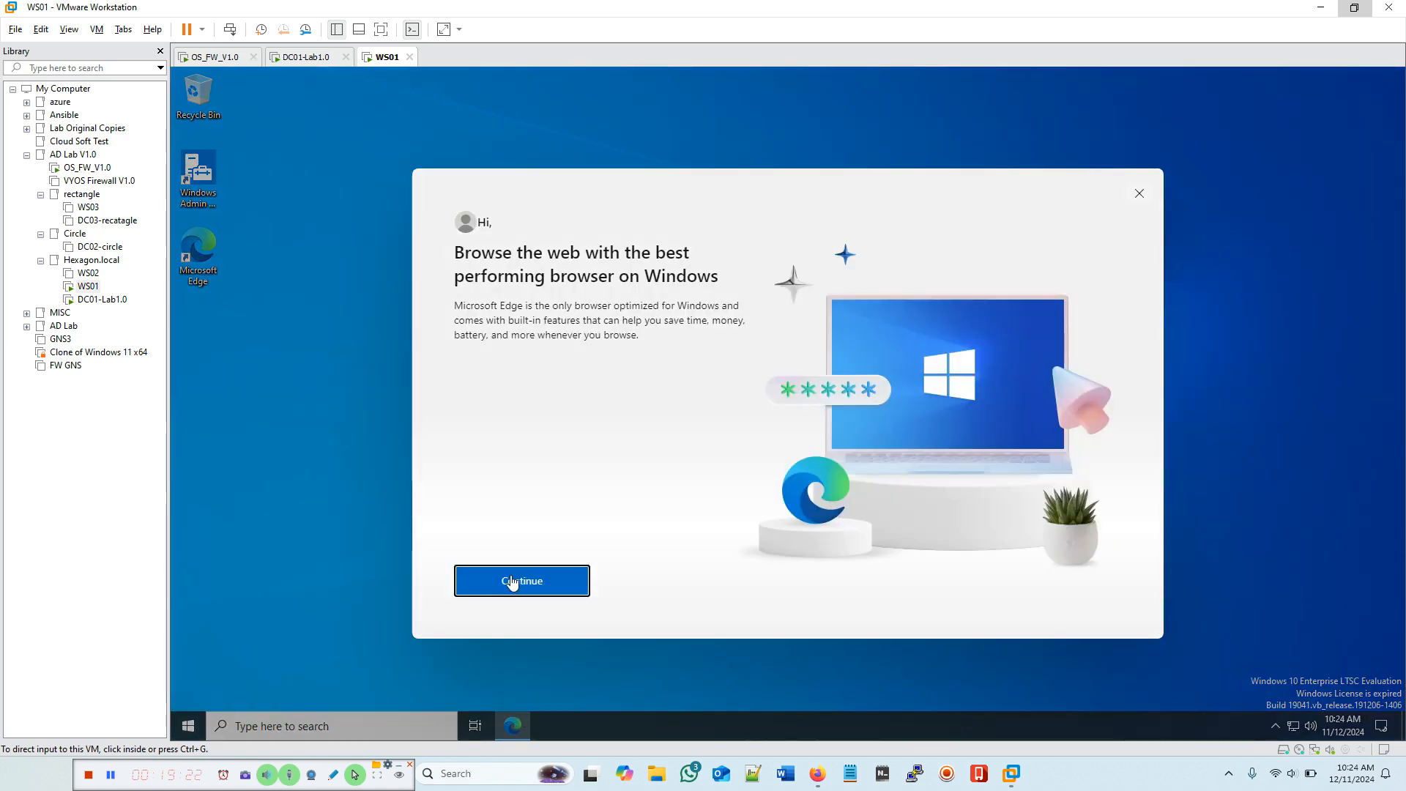
{"action": "left_click", "coordinate": [1144, 195]}
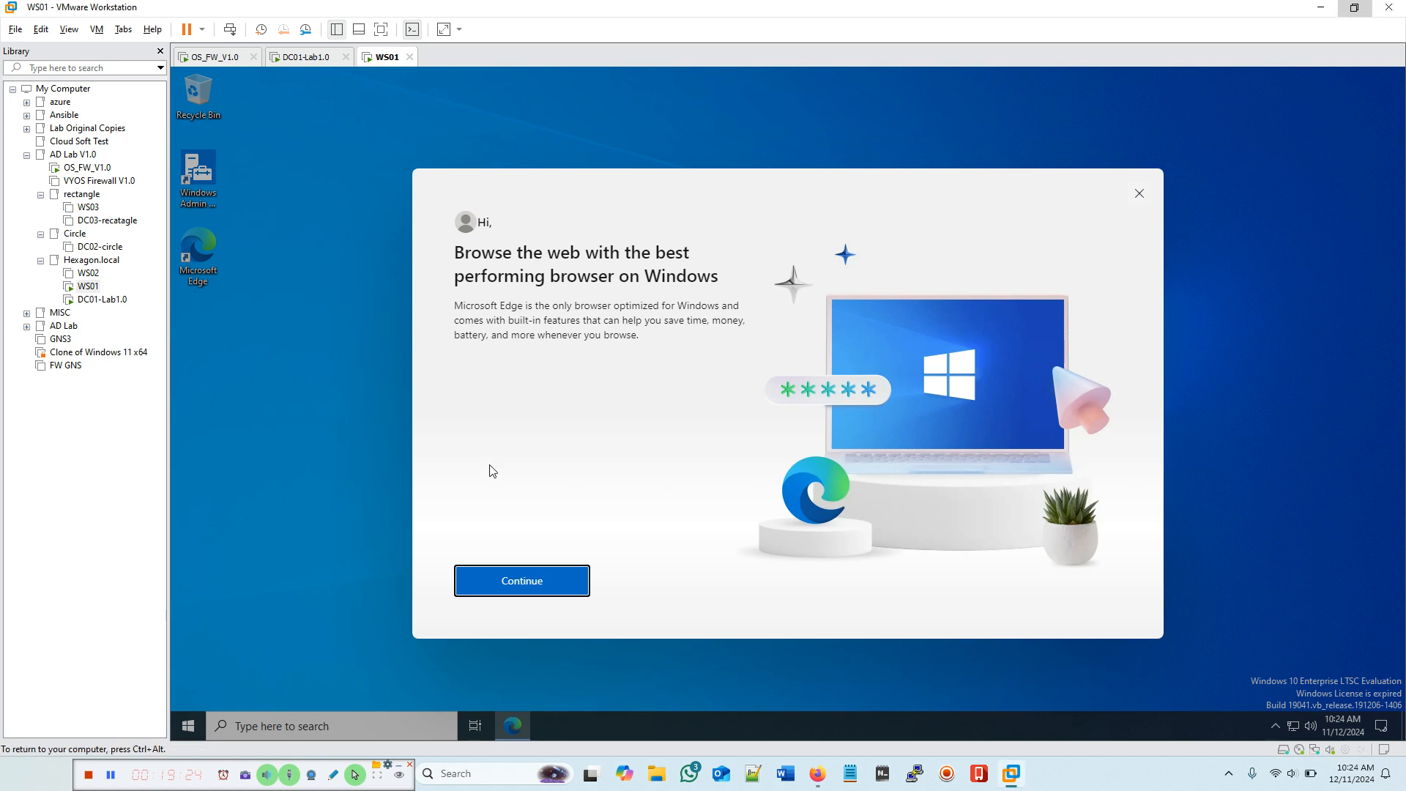
{"action": "left_click", "coordinate": [1141, 195]}
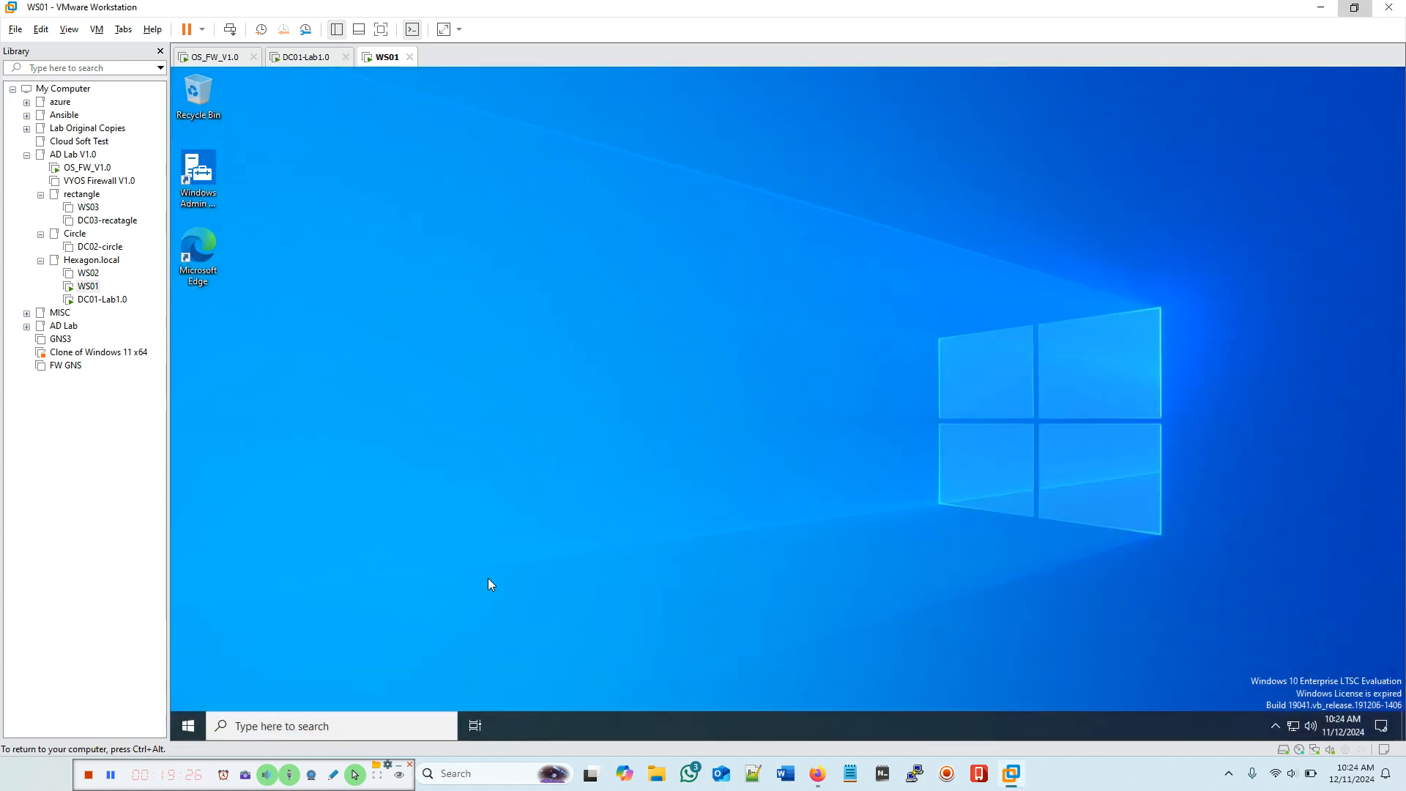
{"action": "left_click", "coordinate": [245, 725]}
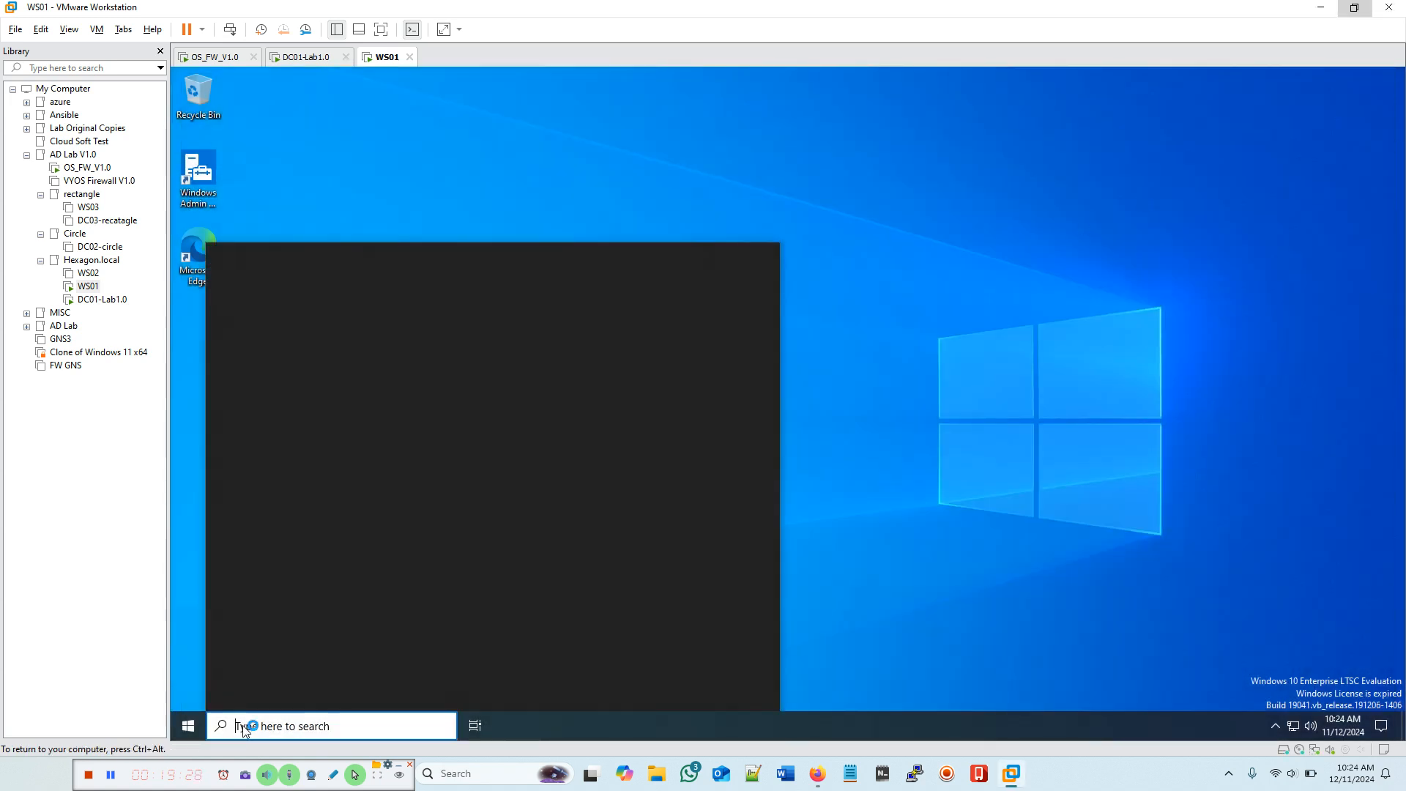
{"action": "type", "text": "cm"}
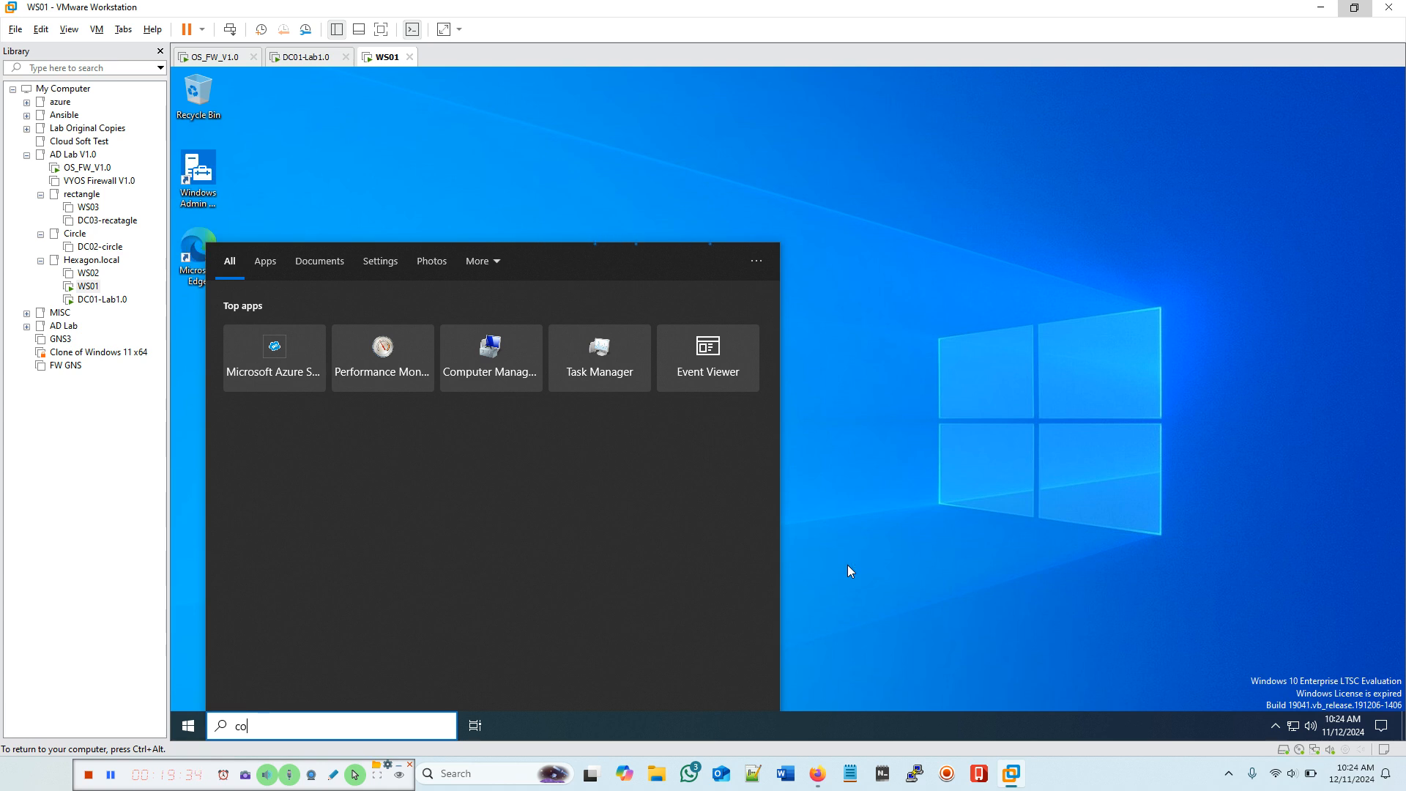
{"action": "type", "text": "ntrol"}
{"action": "left_click", "coordinate": [831, 548]}
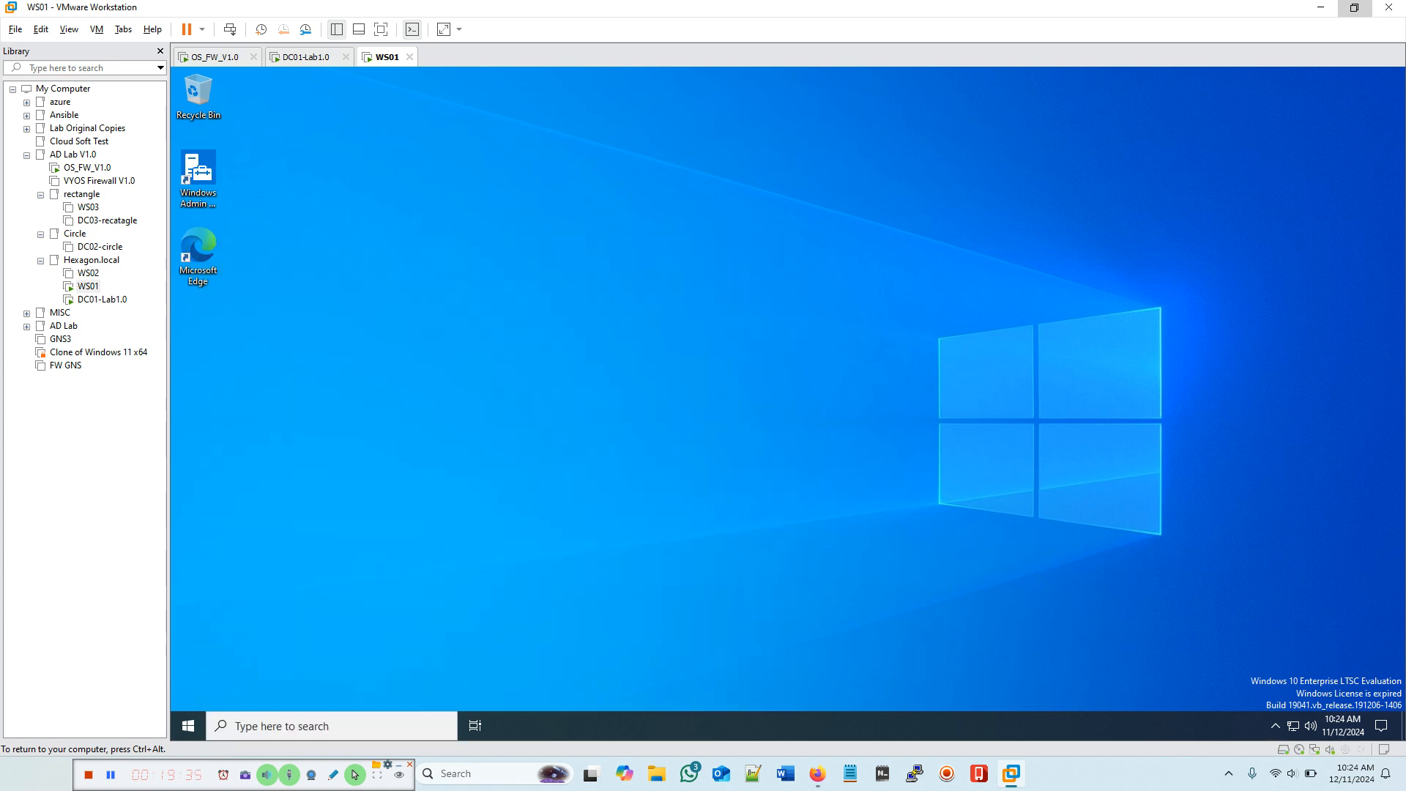
{"action": "left_click", "coordinate": [246, 725]}
{"action": "type", "text": "control Panel"}
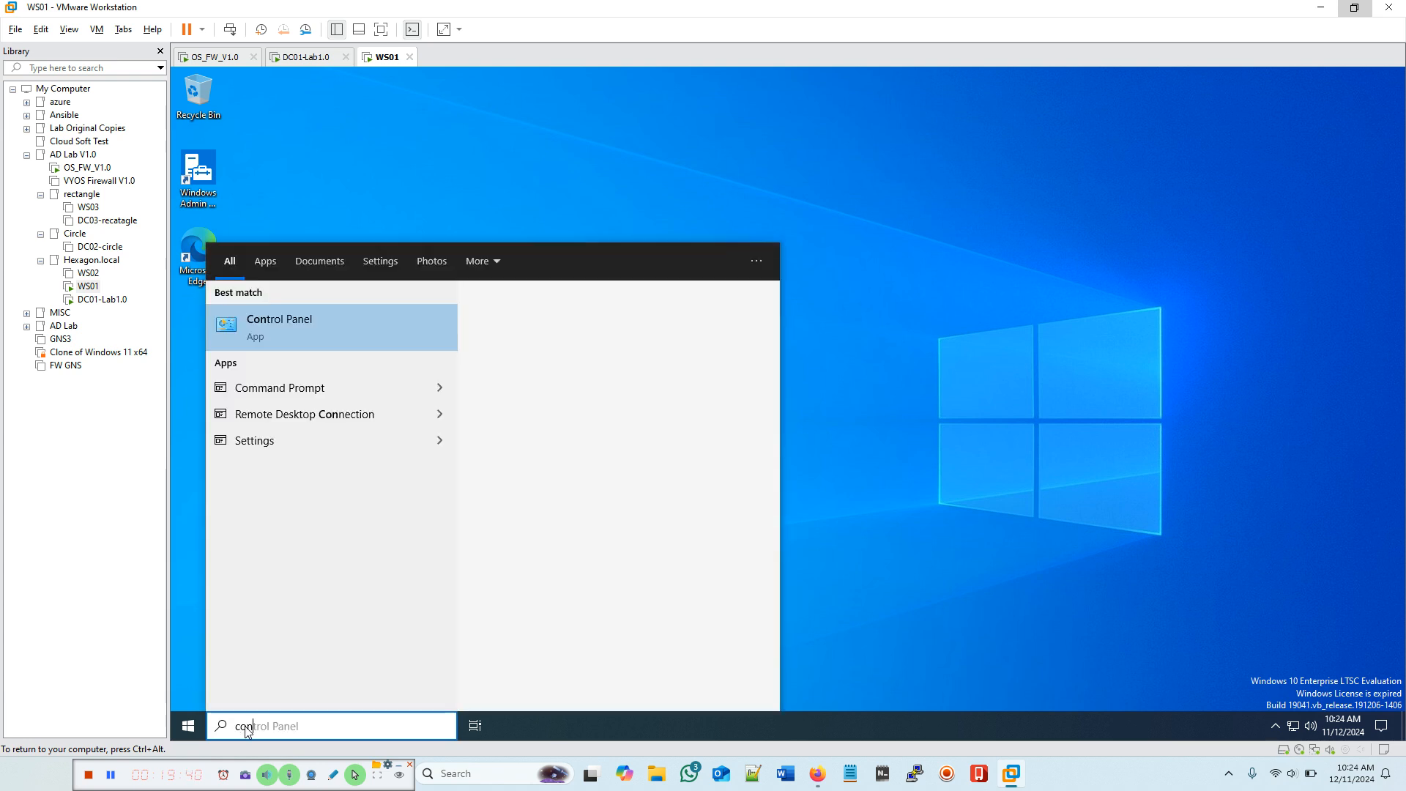
{"action": "left_click", "coordinate": [624, 373]}
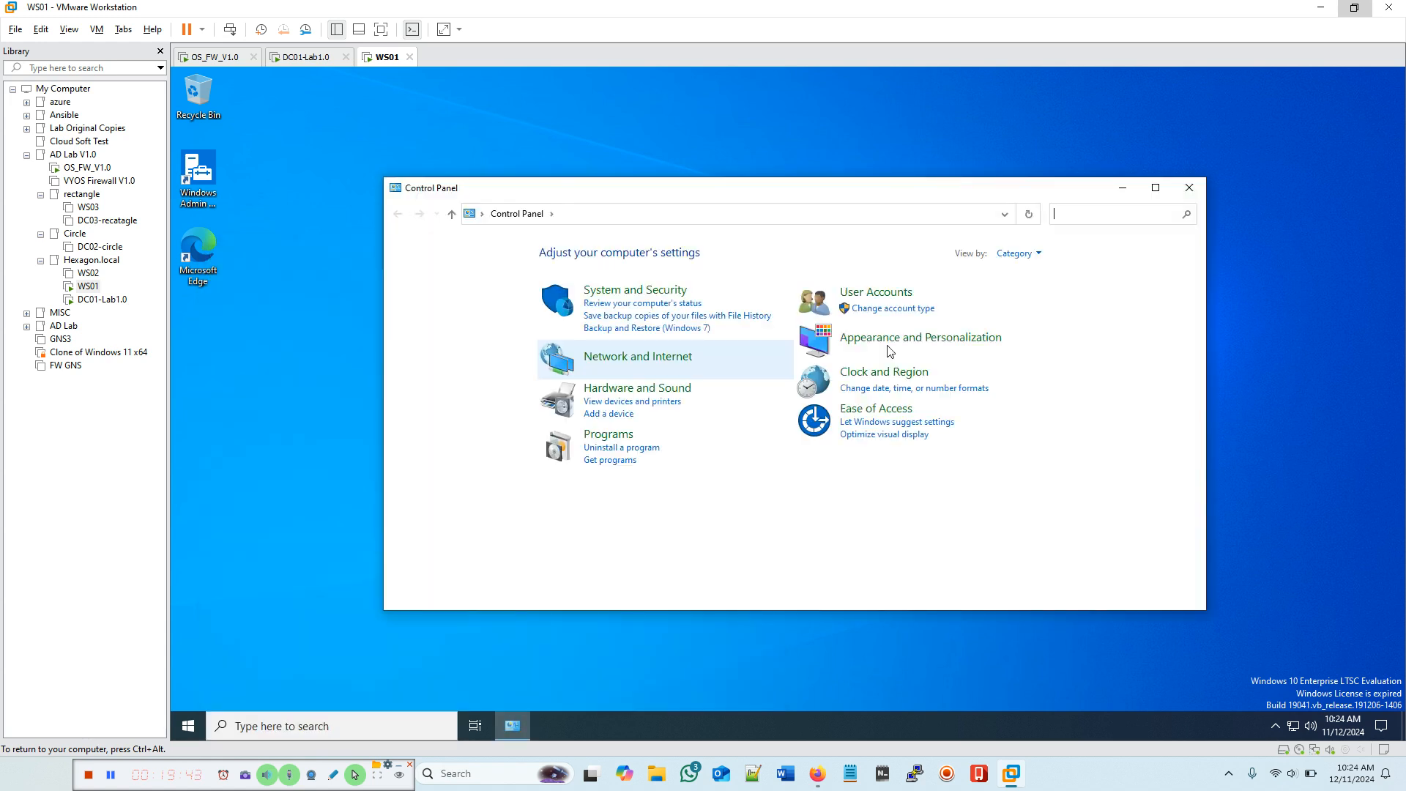
{"action": "left_click", "coordinate": [1018, 254]}
{"action": "left_click", "coordinate": [1031, 317]}
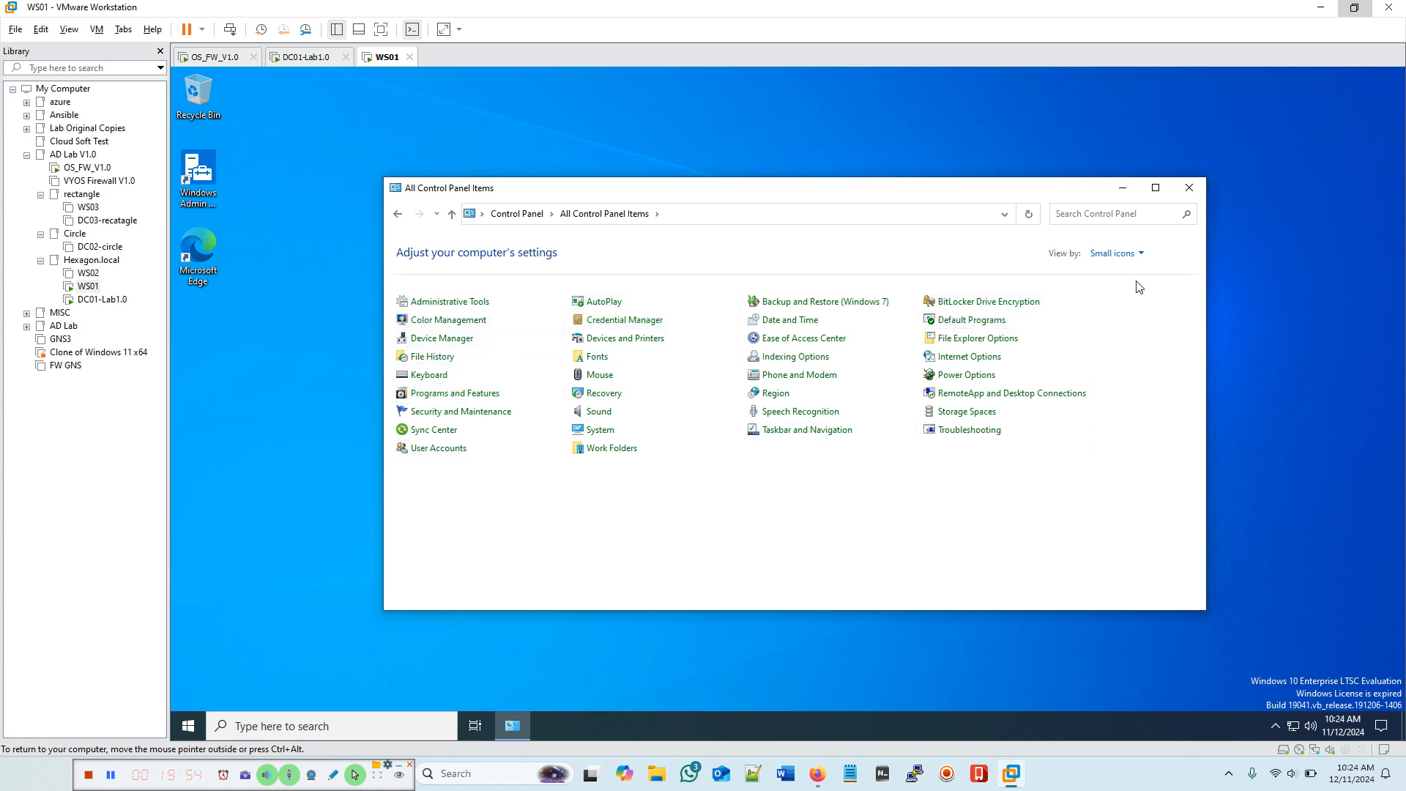
{"action": "left_click", "coordinate": [1187, 189]}
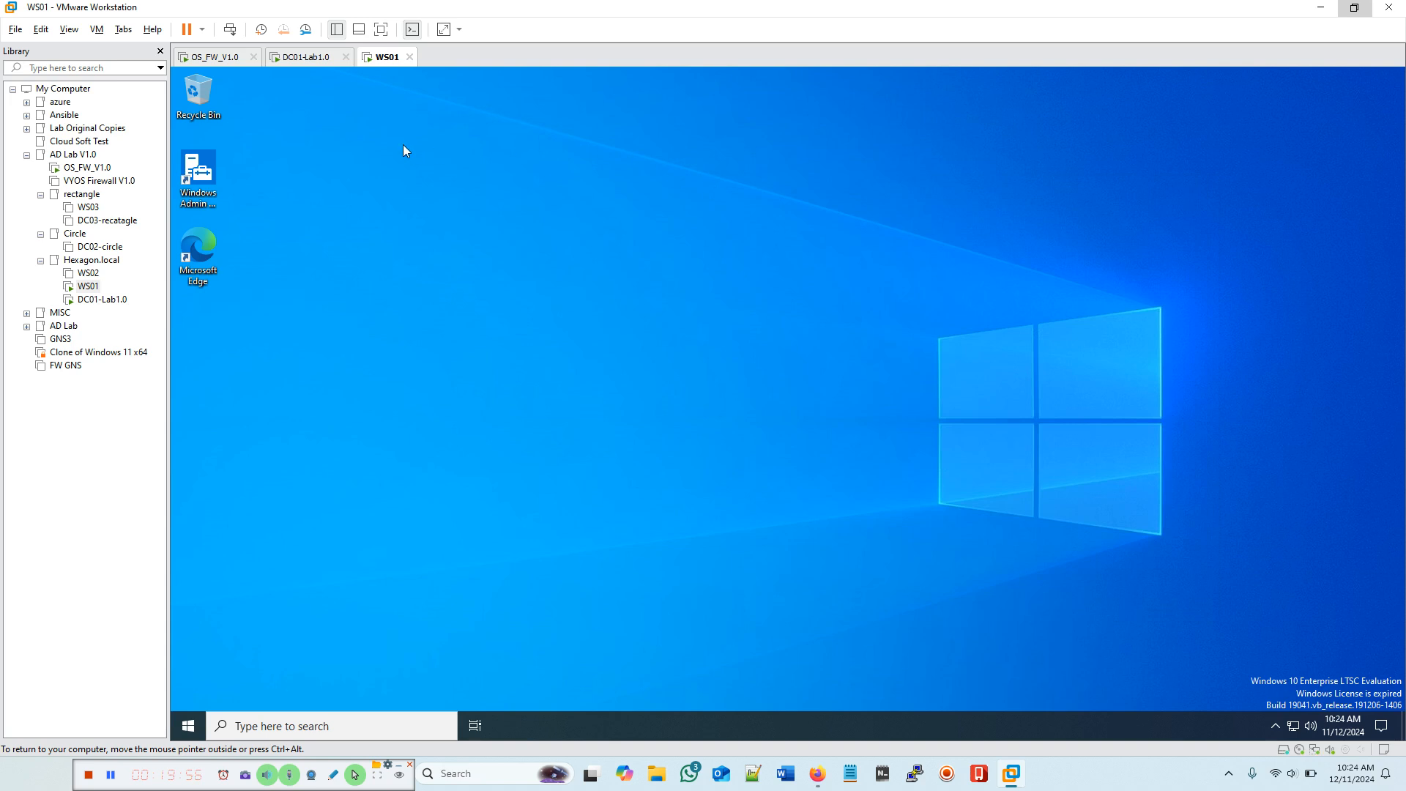
Step: Sign the current user out of WS01 and switch to DC01
{"action": "left_click", "coordinate": [229, 29]}
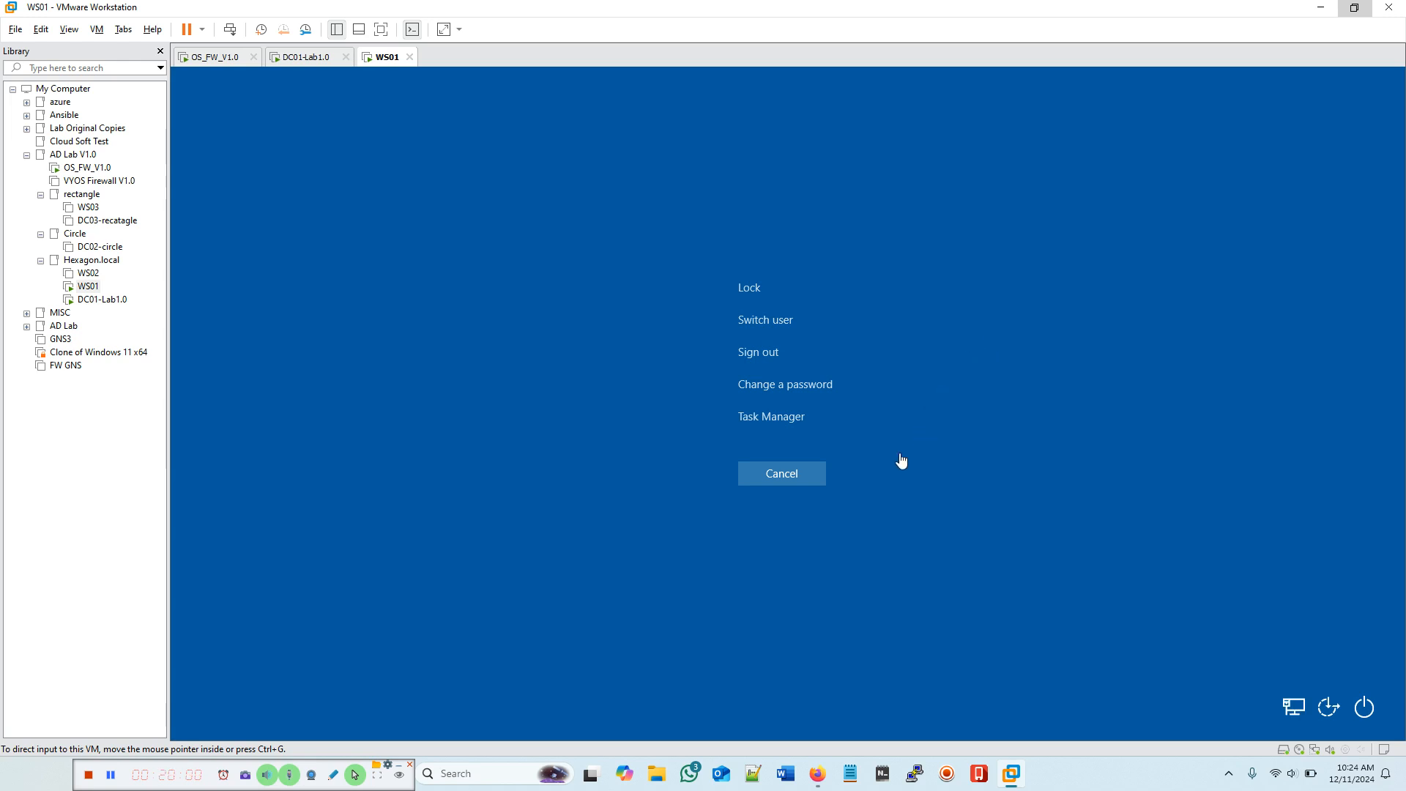
{"action": "left_click", "coordinate": [768, 356]}
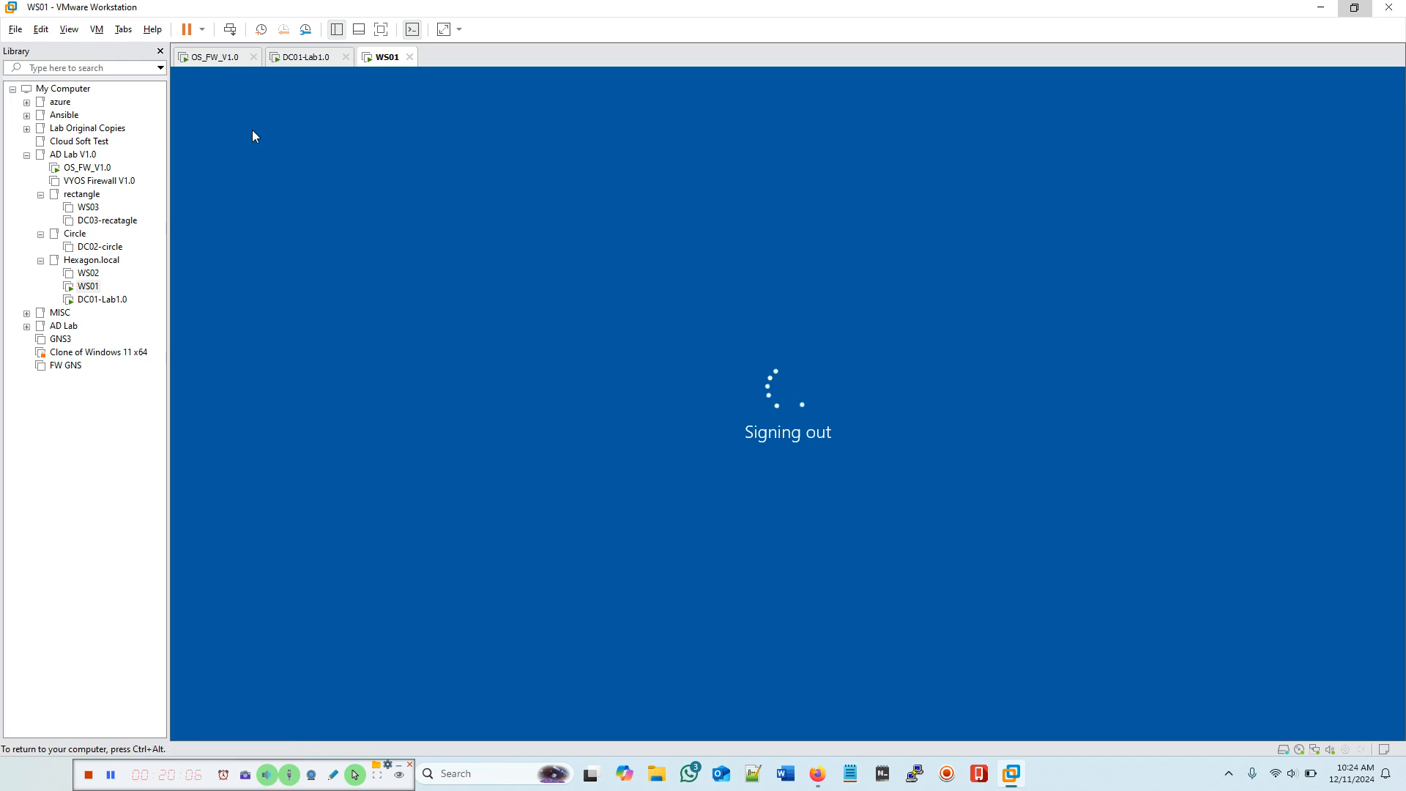
{"action": "left_click", "coordinate": [306, 62]}
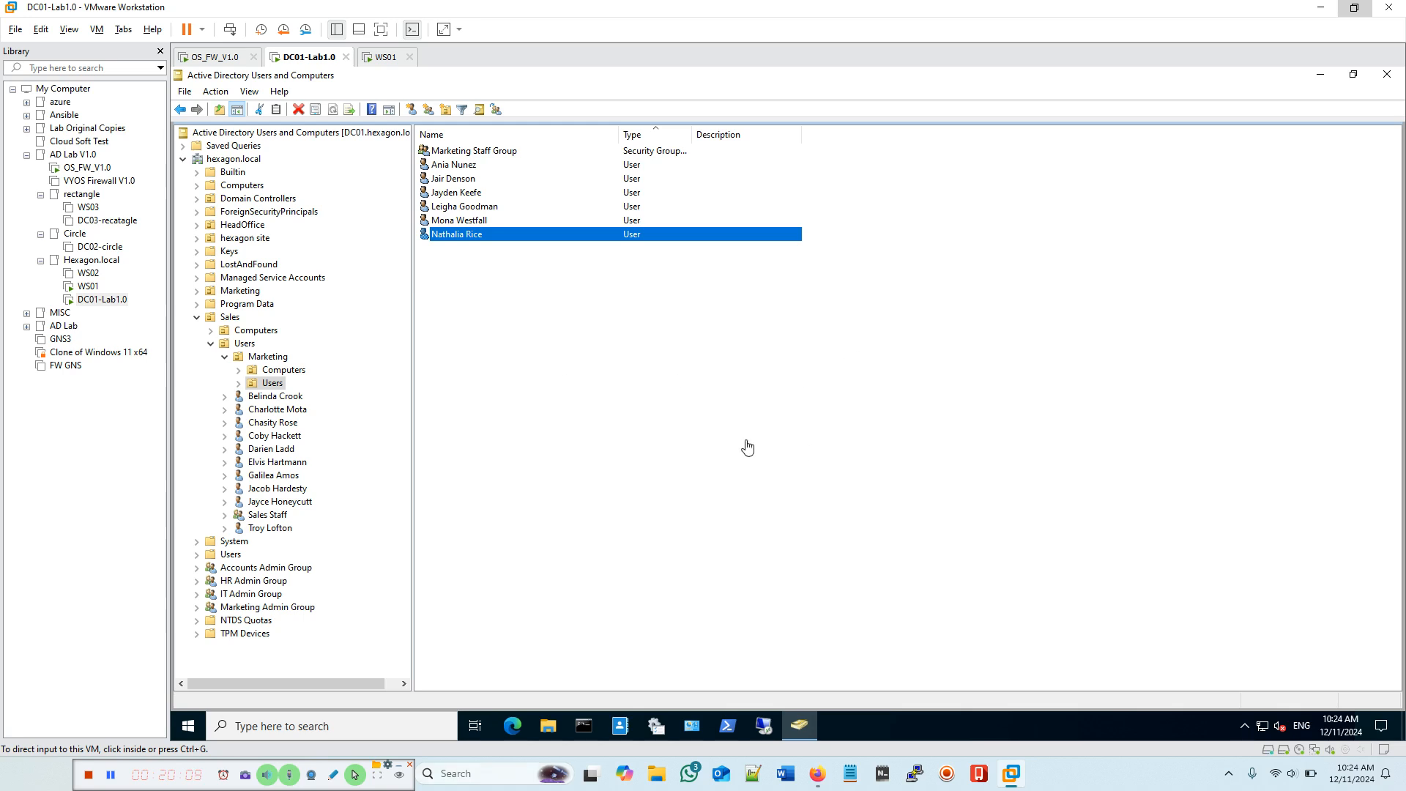
Step: Launch Group Policy Management on DC01 by searching 'gro' from Start
{"action": "left_click", "coordinate": [296, 726]}
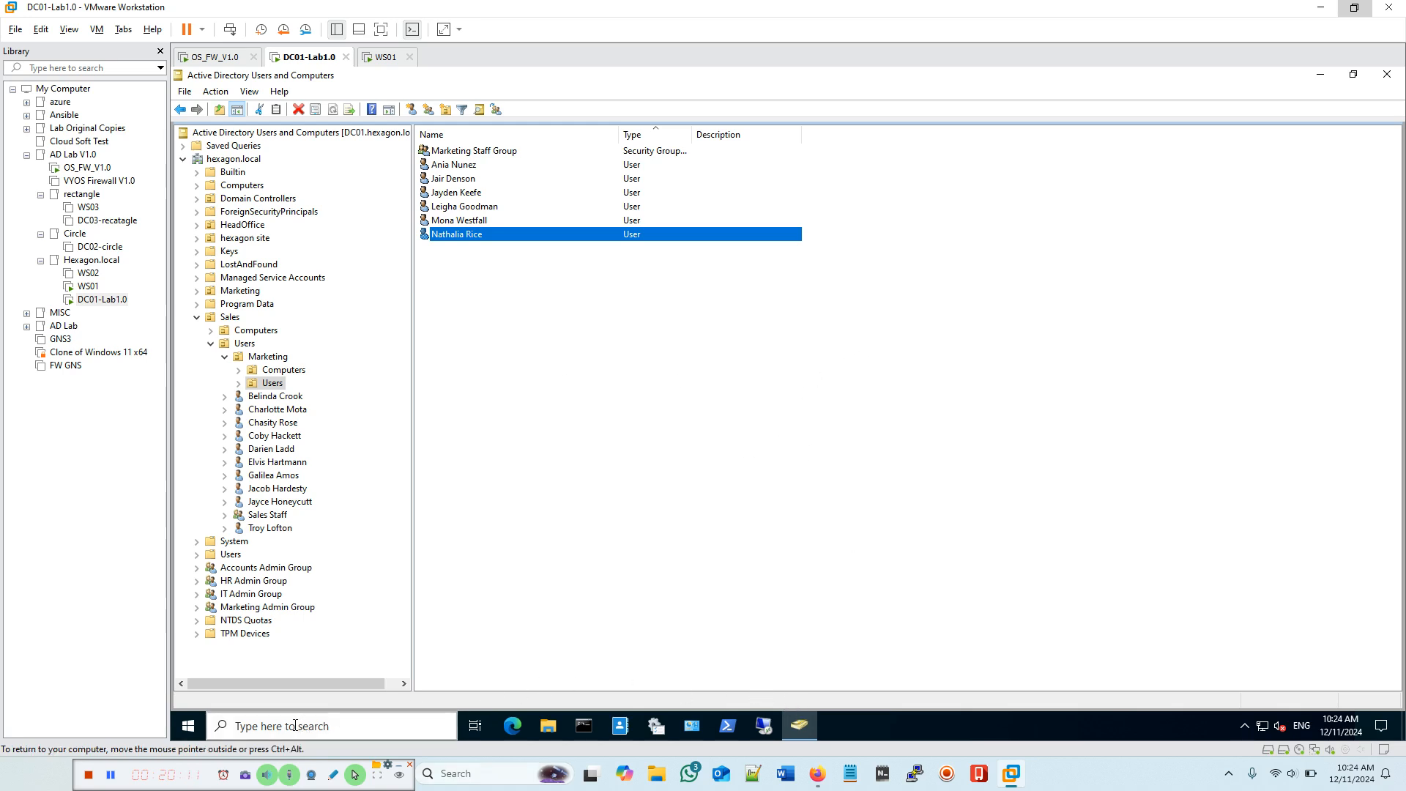
{"action": "type", "text": "gr"}
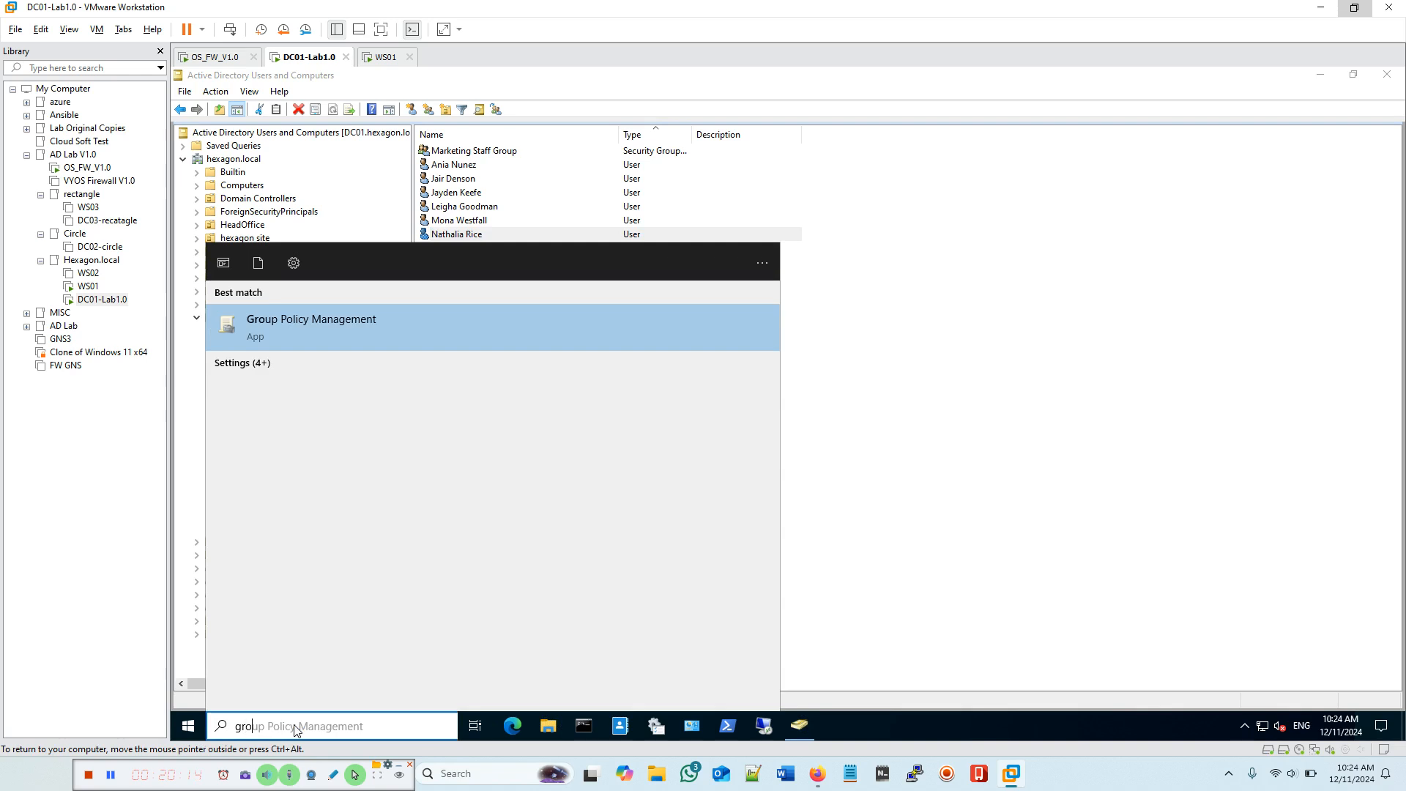
{"action": "type", "text": "o"}
{"action": "left_click", "coordinate": [372, 329]}
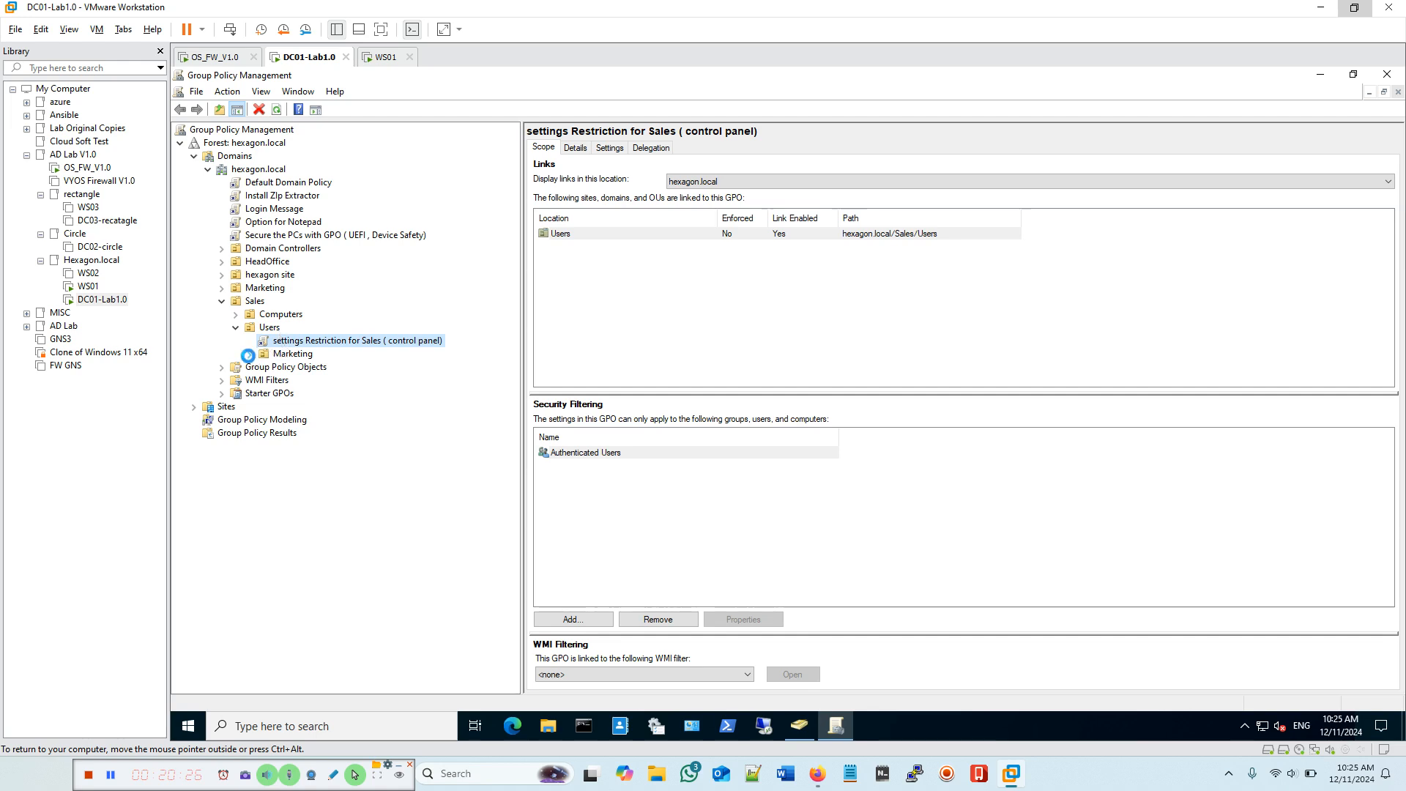
Step: Expand Marketing under Sales > Users and review the Sales GPO link's options without changes
{"action": "left_click", "coordinate": [250, 354]}
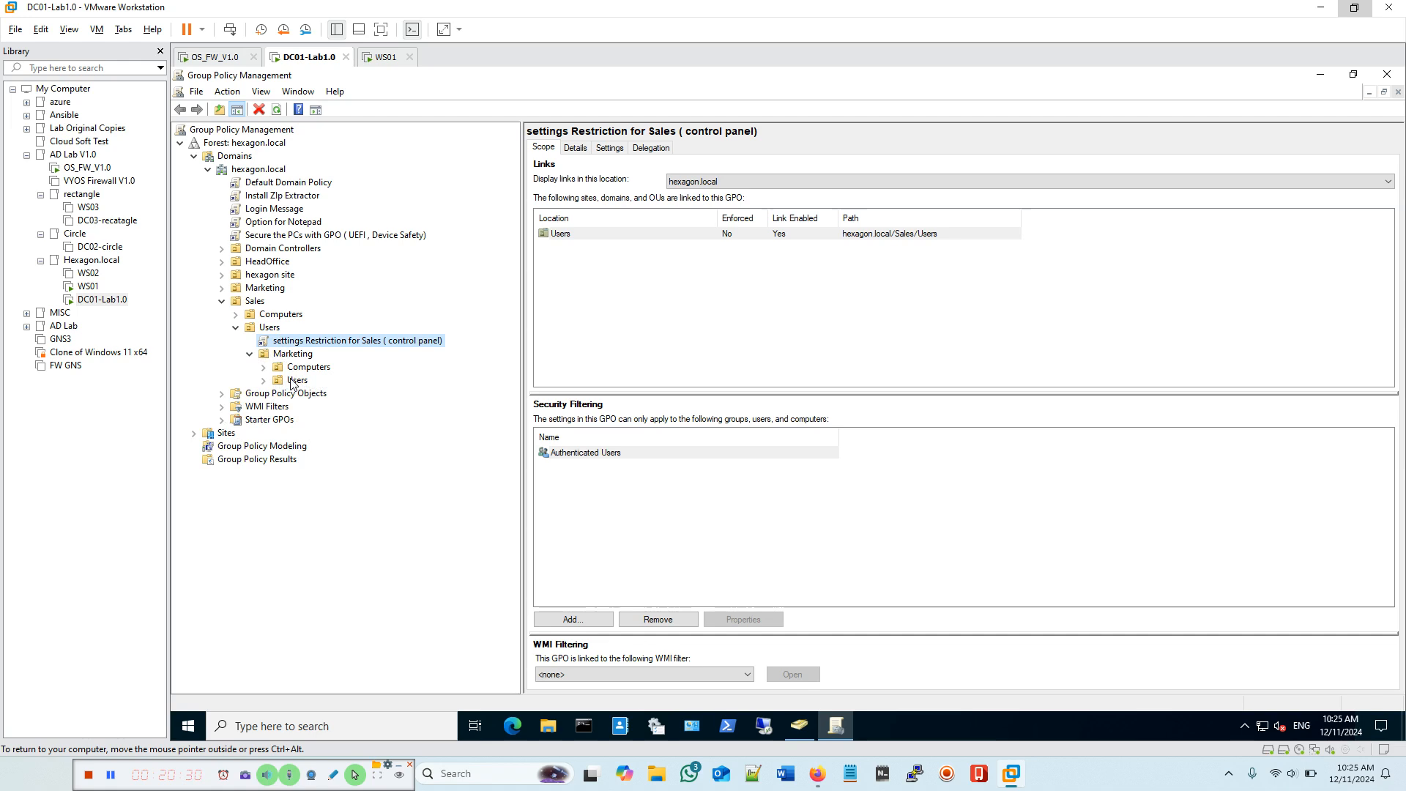
{"action": "right_click", "coordinate": [357, 346]}
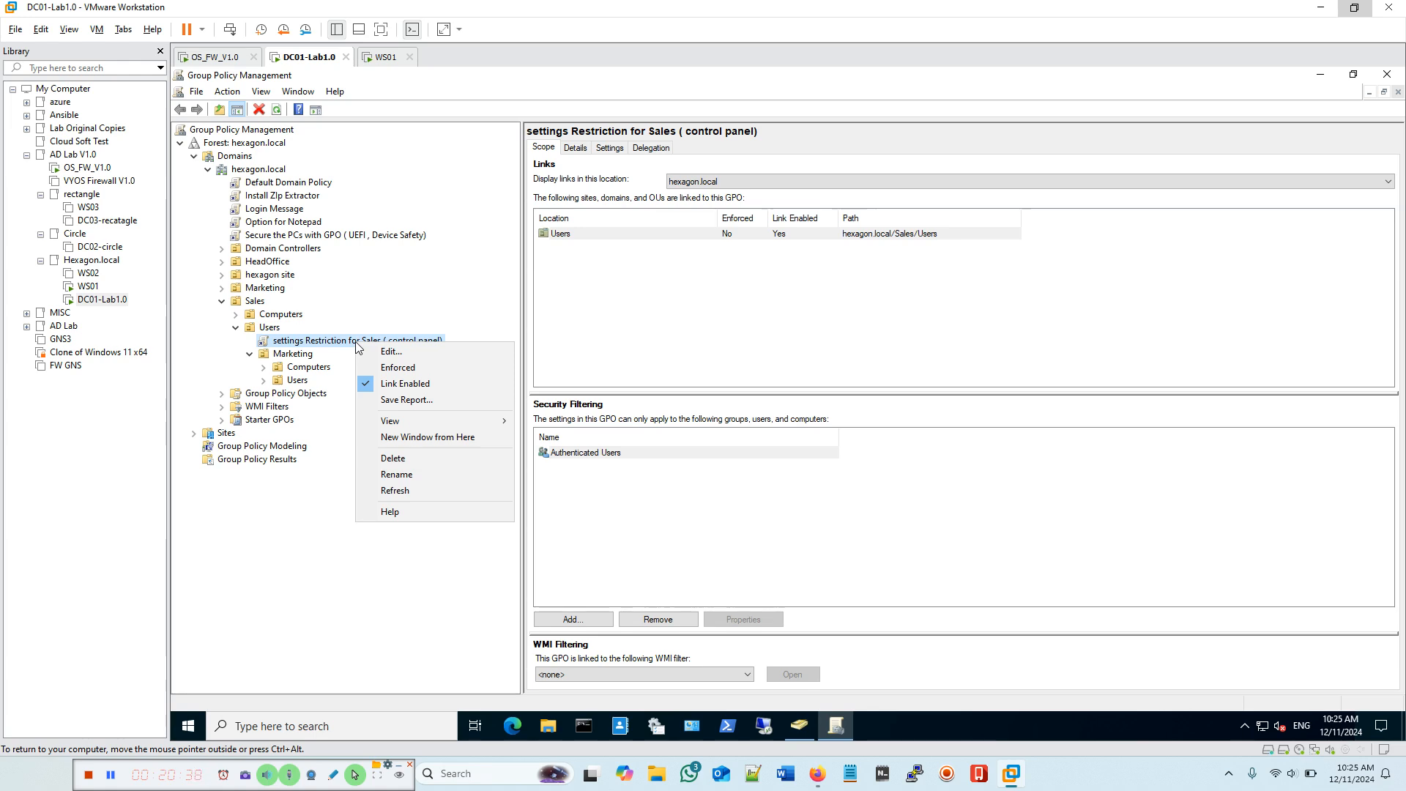
{"action": "left_click", "coordinate": [333, 437]}
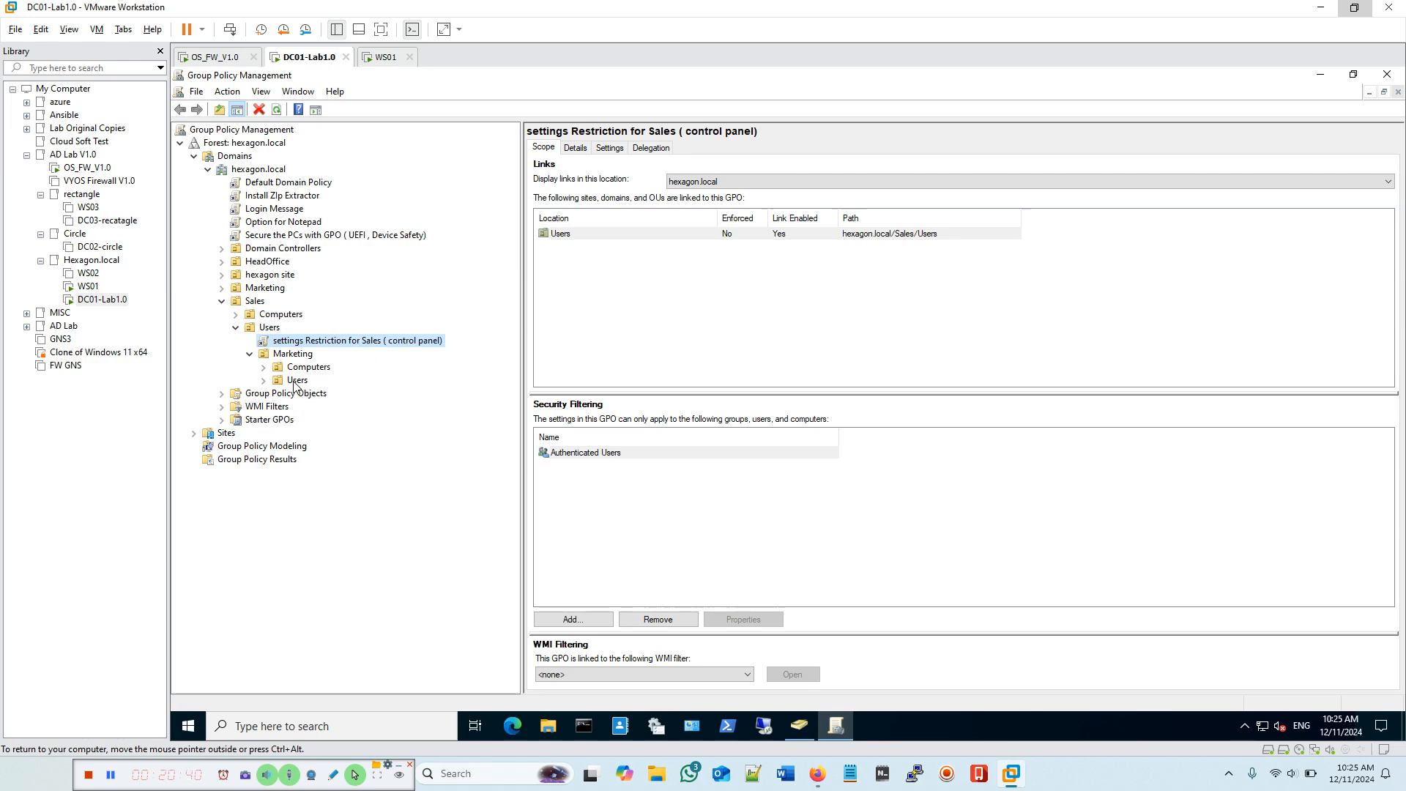
Step: Turn on Block Inheritance for the Users OU inside Sales > Users > Marketing
{"action": "left_click", "coordinate": [296, 381]}
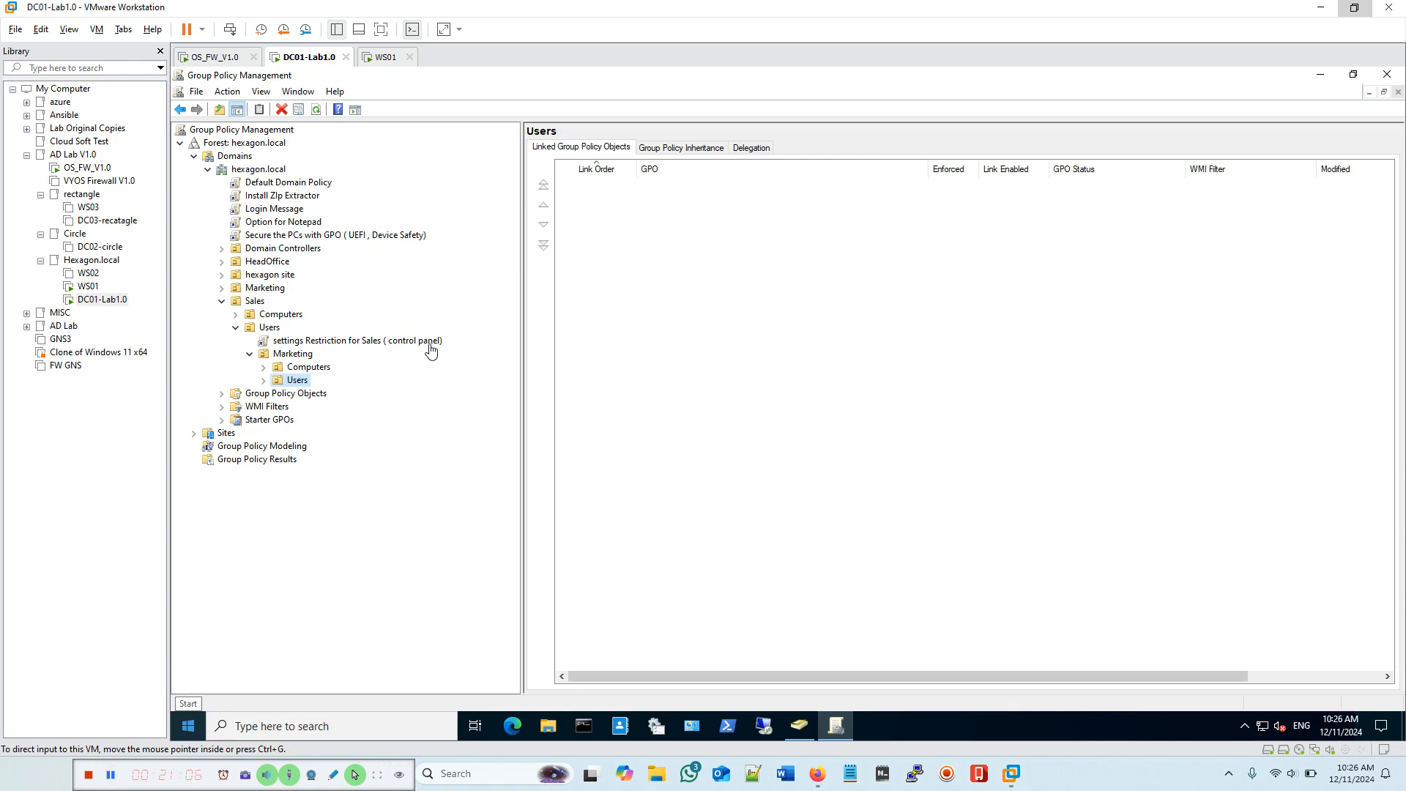
{"action": "right_click", "coordinate": [300, 386]}
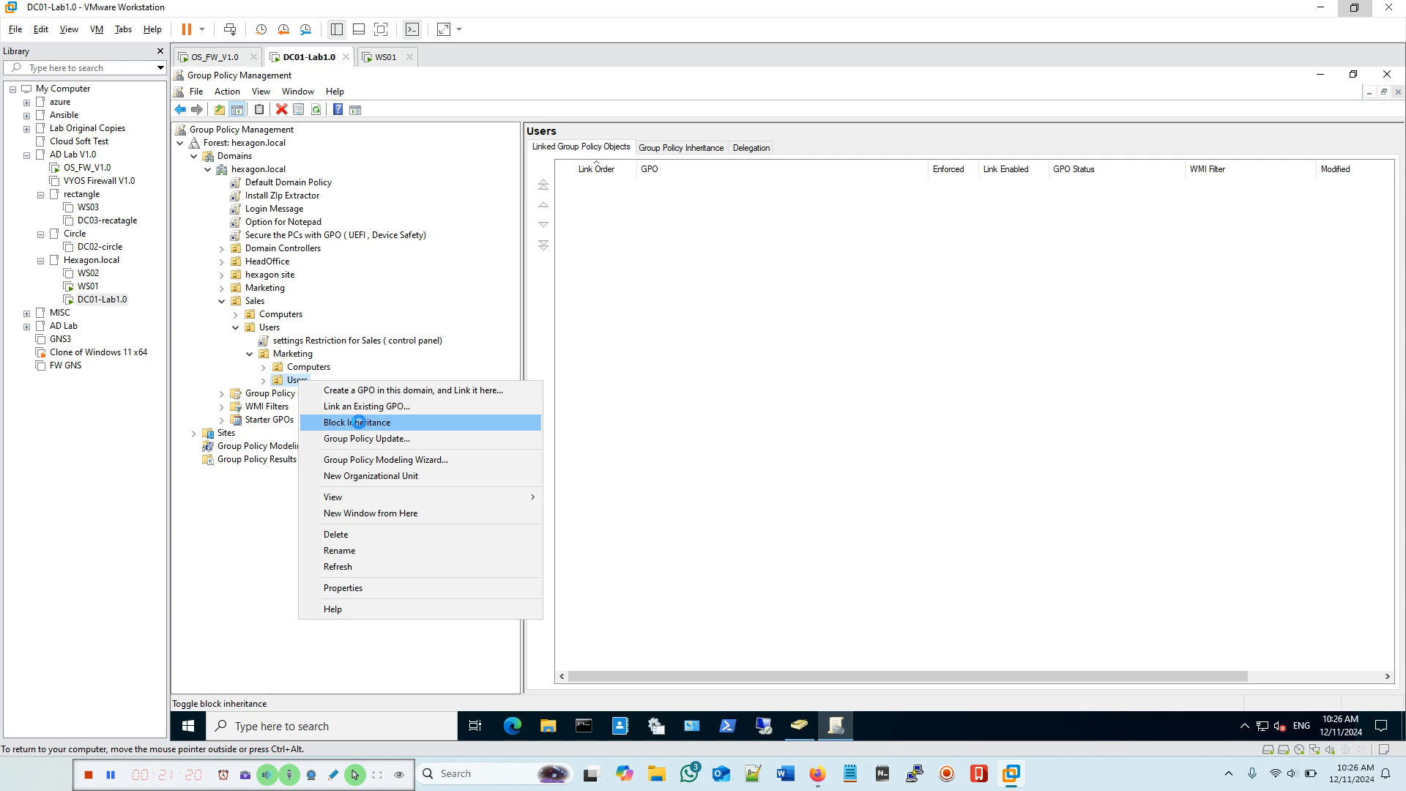
{"action": "left_click", "coordinate": [360, 424]}
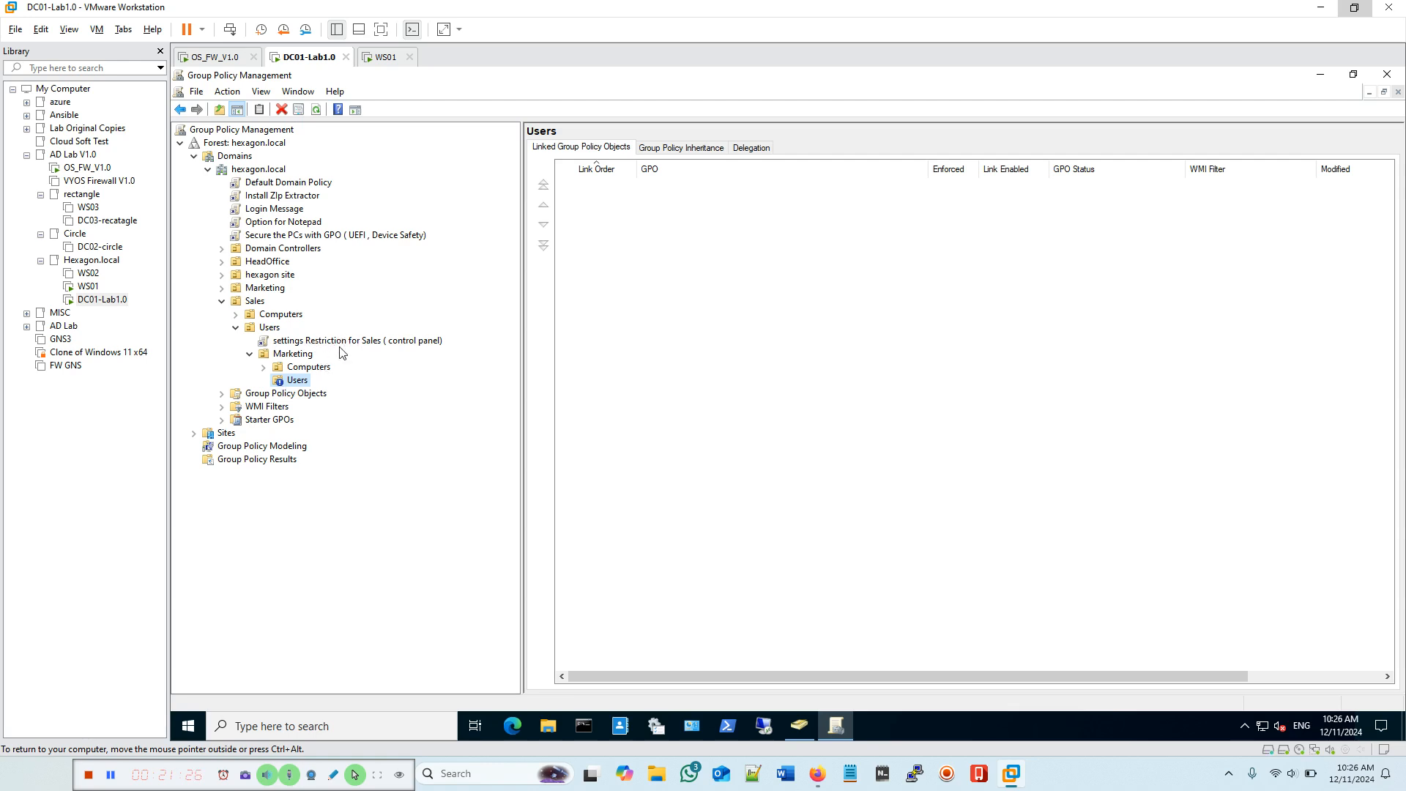
Step: Run gpupdate /force in an administrator Command Prompt on DC01, then close it
{"action": "left_click", "coordinate": [587, 727]}
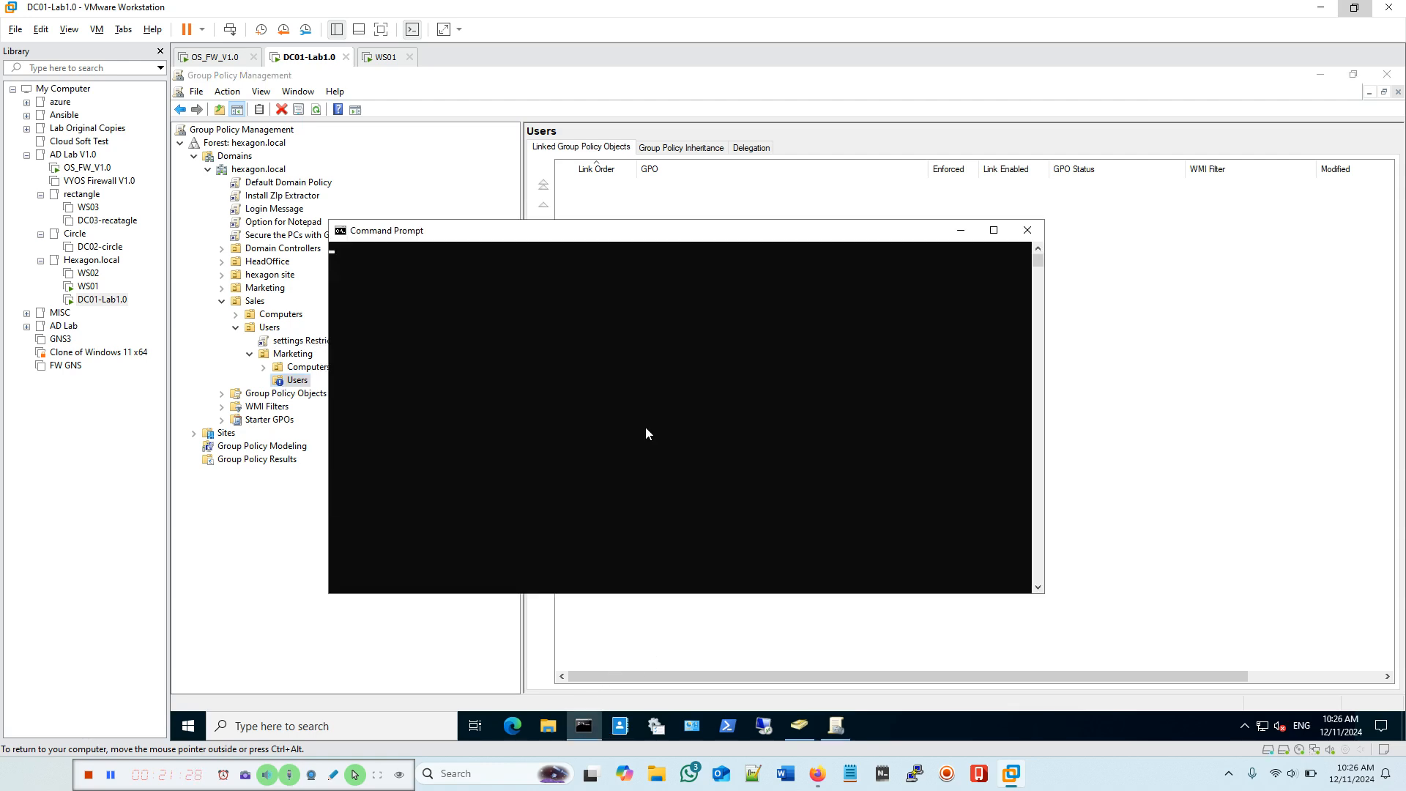
{"action": "left_click_drag", "start_coordinate": [620, 231], "coordinate": [790, 263]}
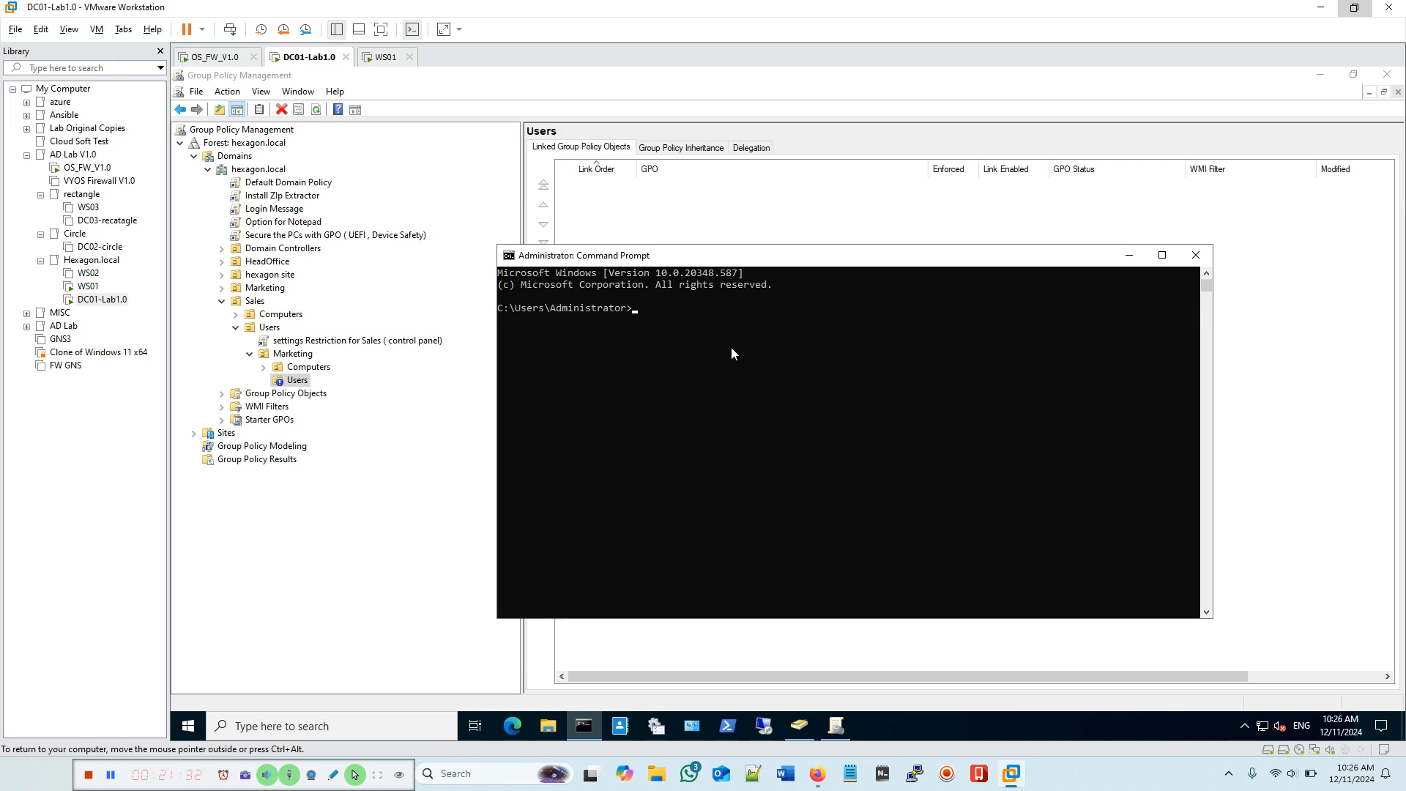
{"action": "type", "text": "gpupdate /force"}
{"action": "key", "text": "Return"}
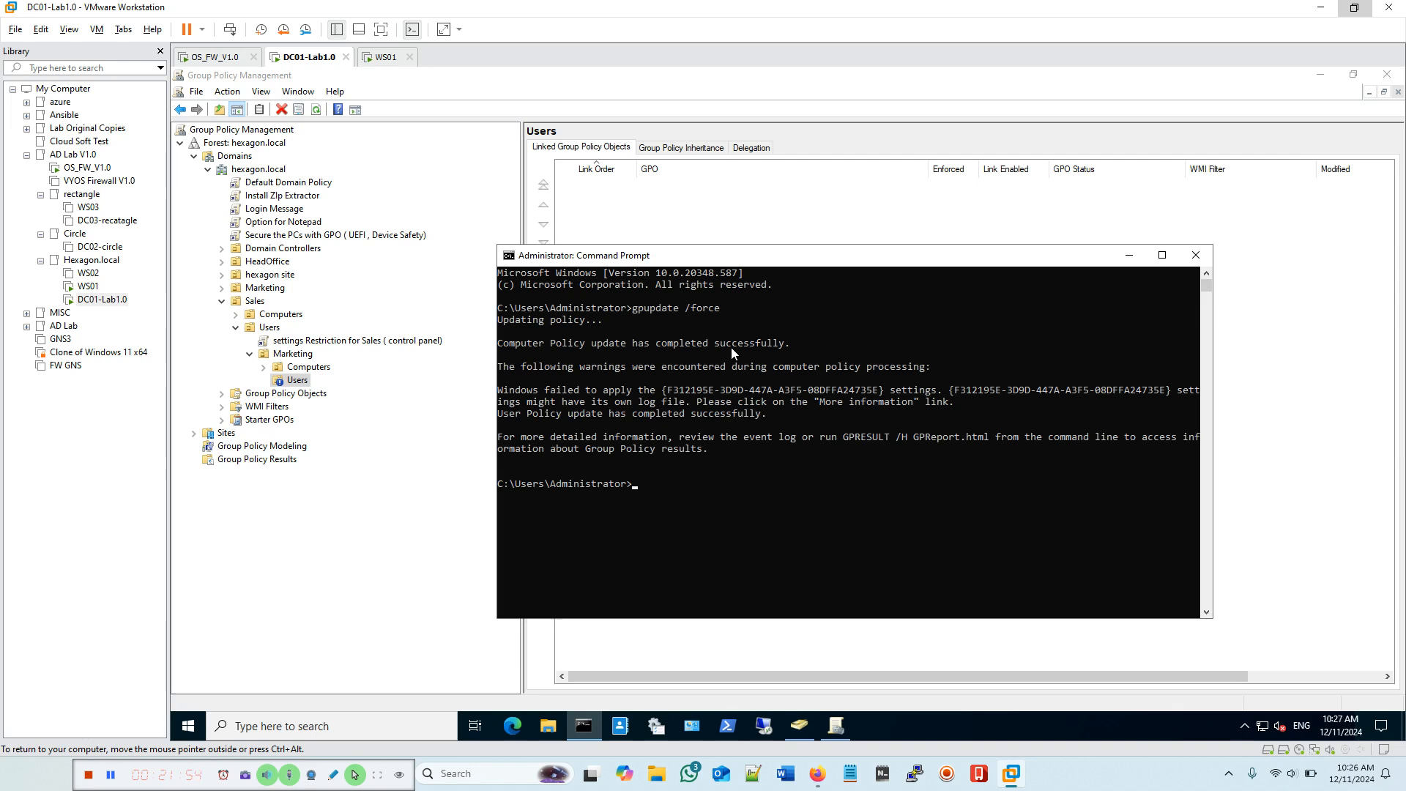
{"action": "left_click", "coordinate": [1193, 262]}
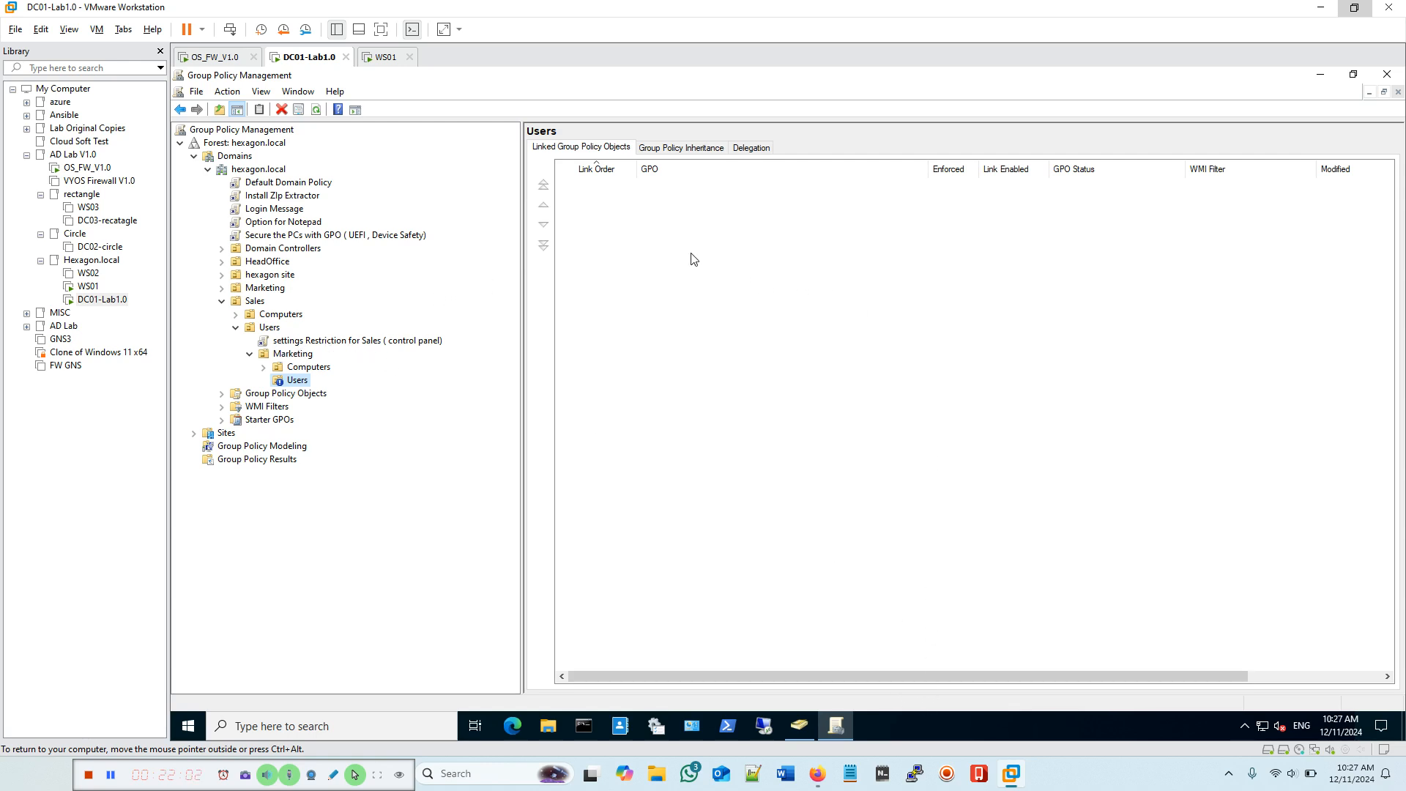
Step: Switch to WS01, acknowledge the domain logon notice and sign back in with the password
{"action": "left_click", "coordinate": [387, 57]}
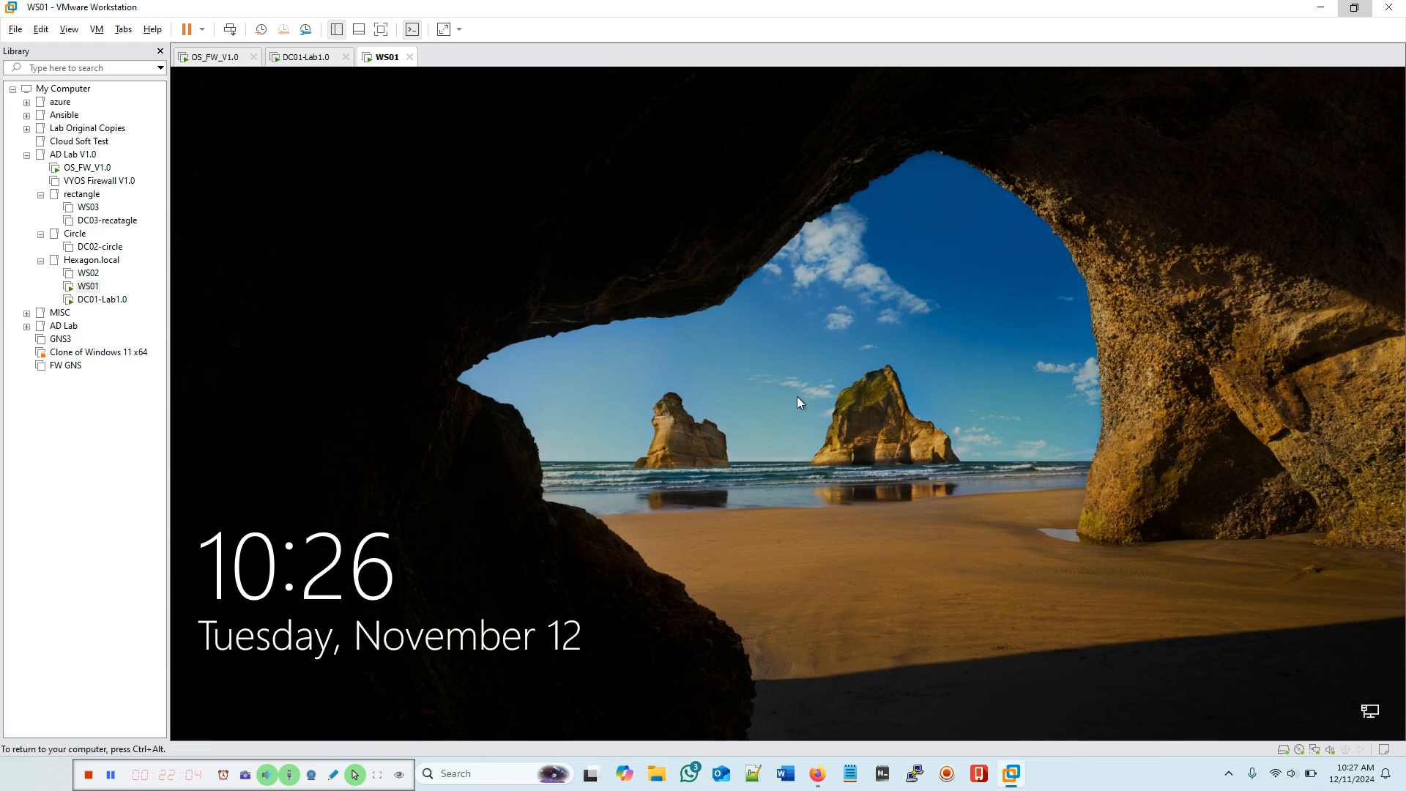
{"action": "left_click", "coordinate": [230, 30]}
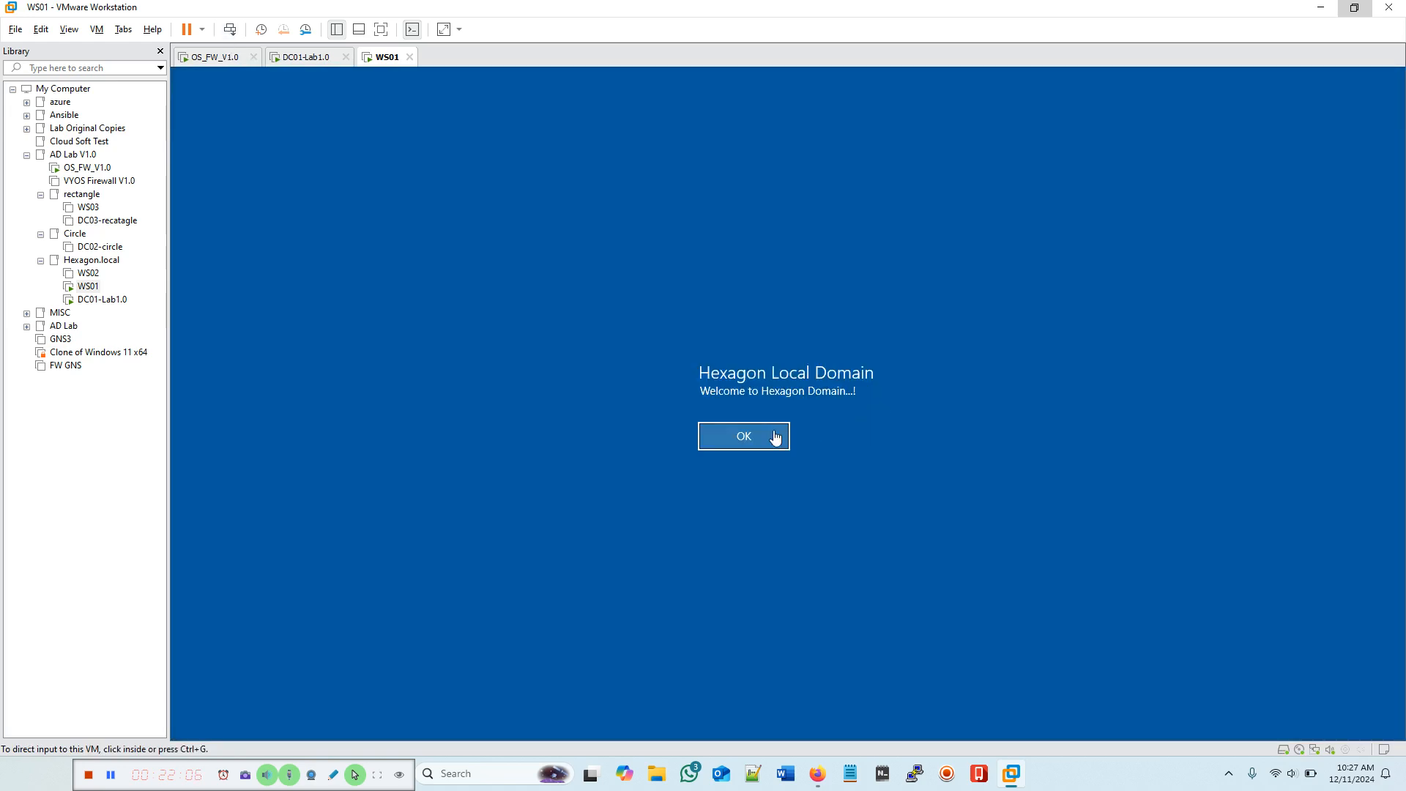
{"action": "left_click", "coordinate": [750, 434]}
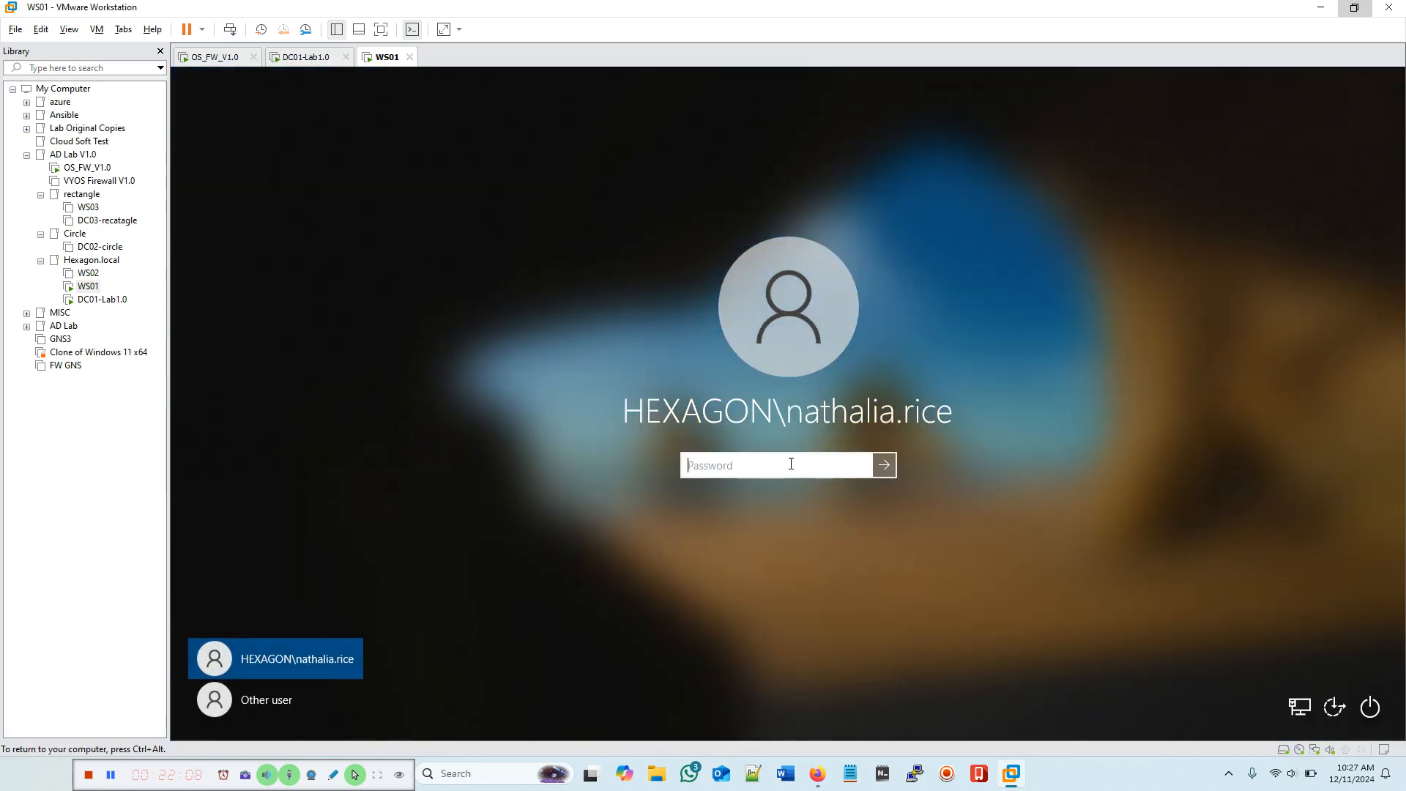
{"action": "type", "text": "•••••••••••"}
{"action": "key", "text": "Return"}
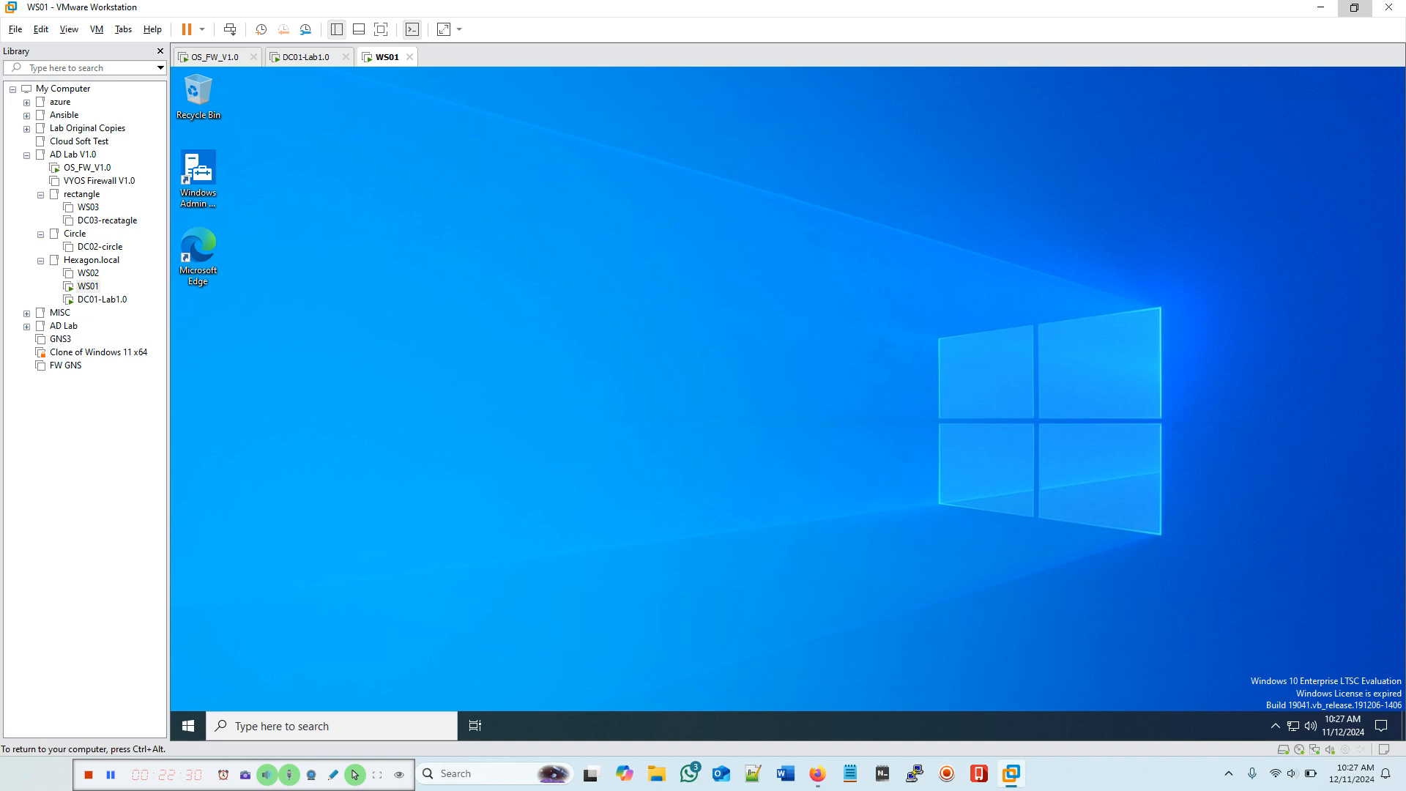
Step: Confirm Network and Sharing Center now opens from Control Panel, then close it
{"action": "left_click", "coordinate": [246, 726]}
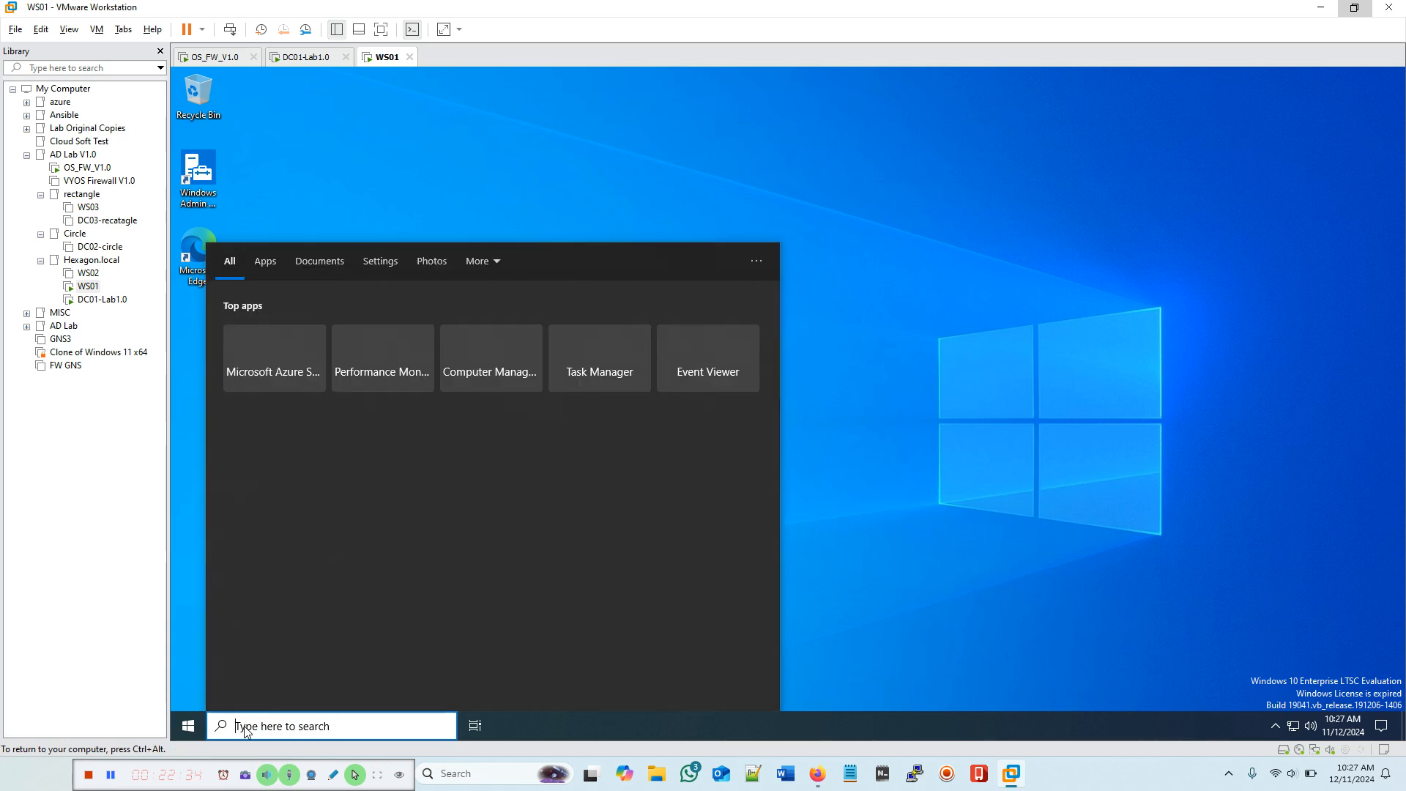
{"action": "type", "text": "control"}
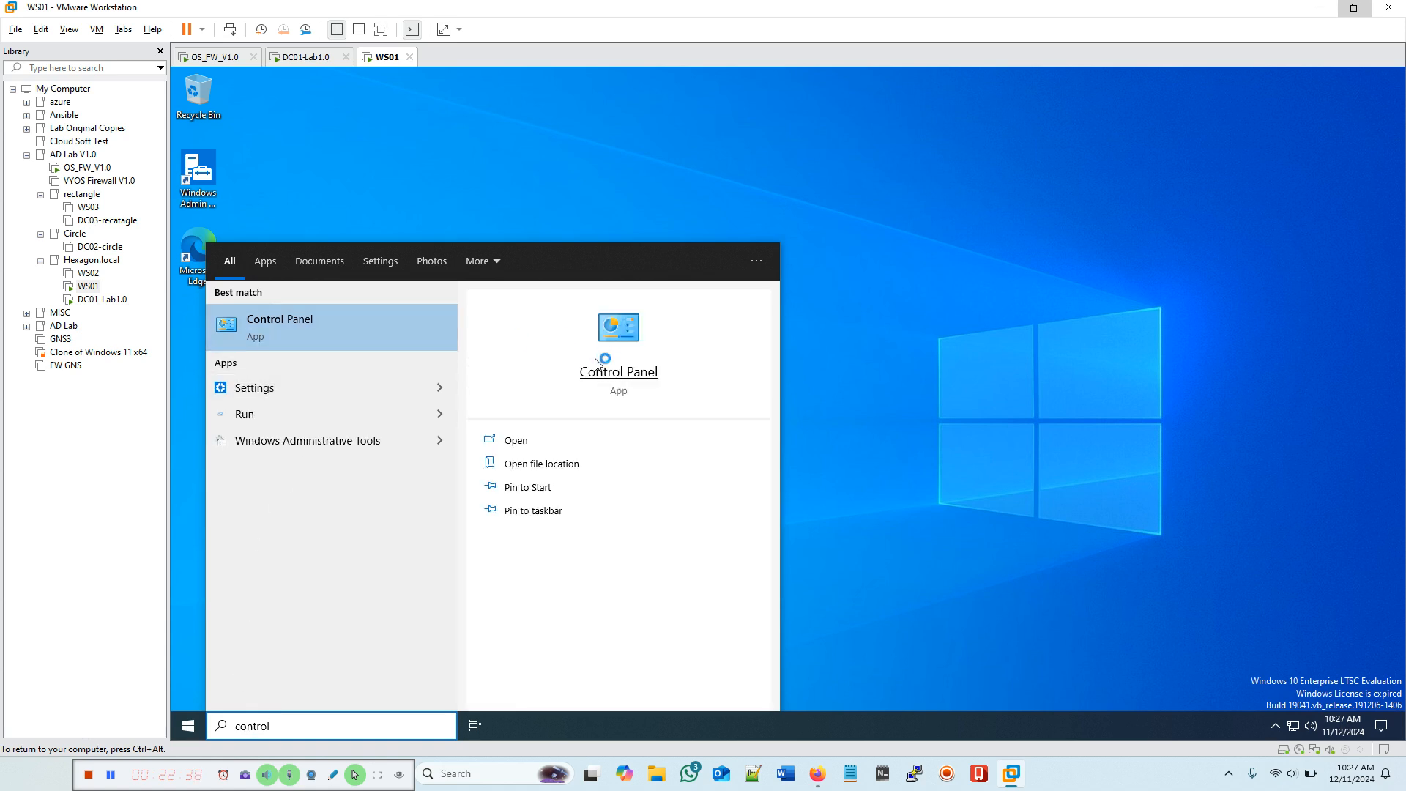
{"action": "left_click", "coordinate": [595, 374]}
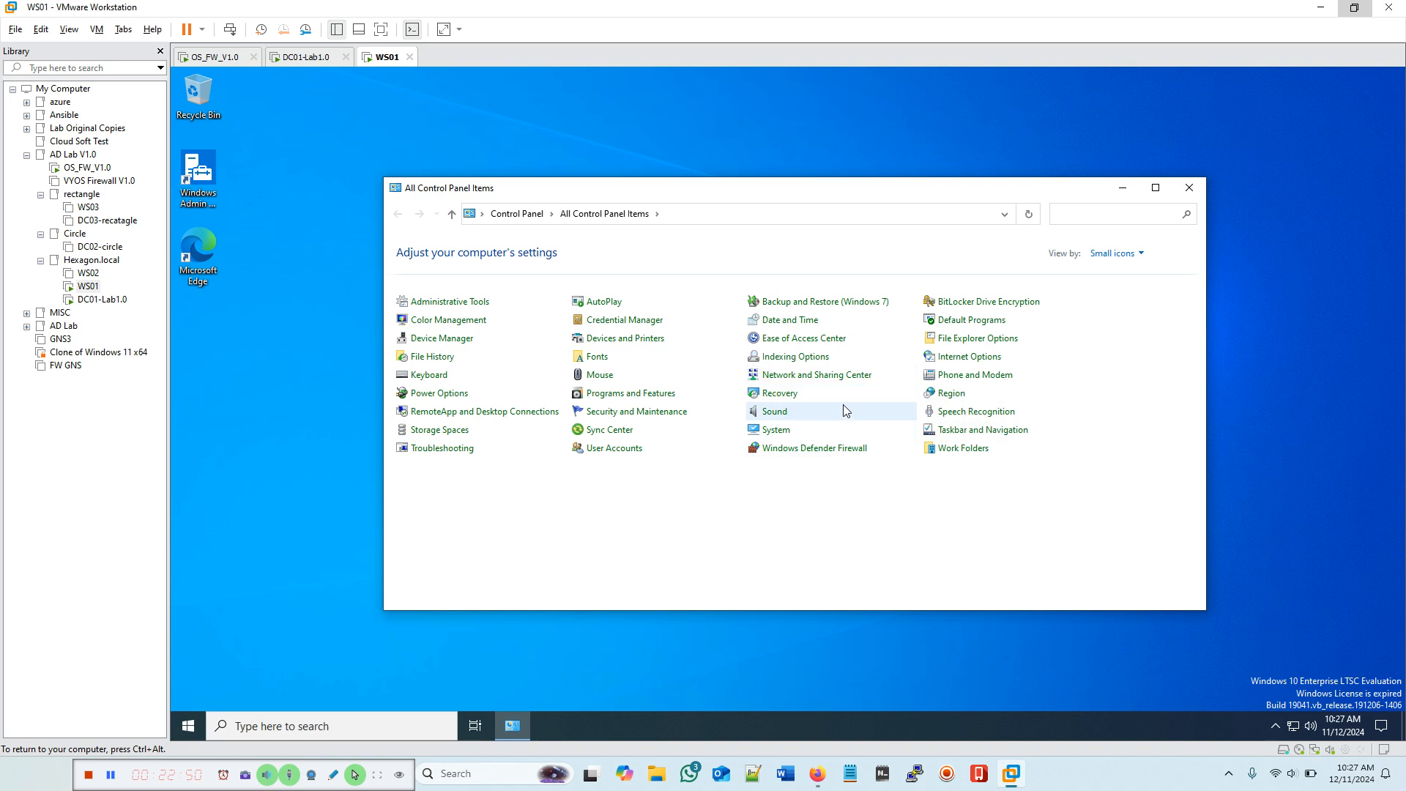
{"action": "left_click", "coordinate": [821, 376]}
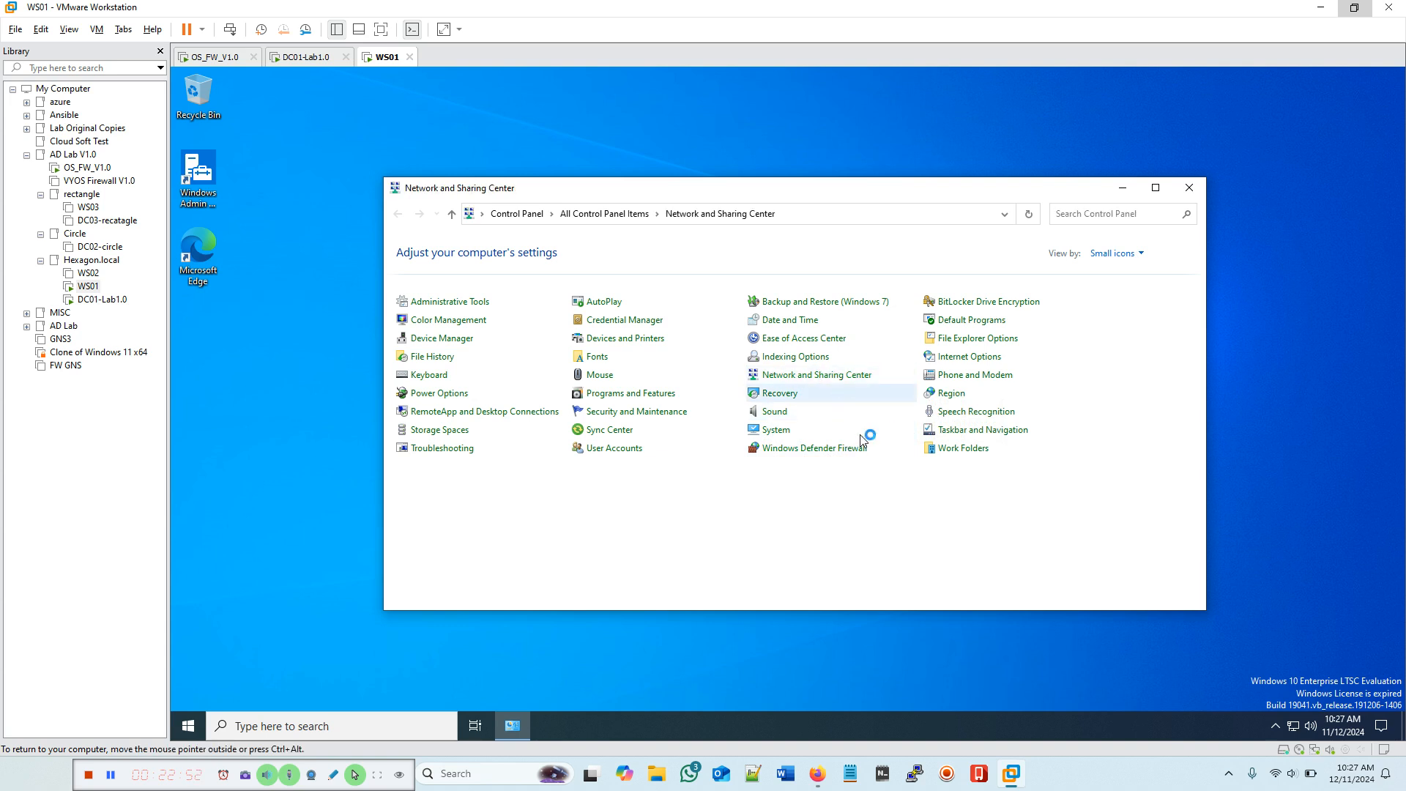
{"action": "left_click", "coordinate": [1187, 189]}
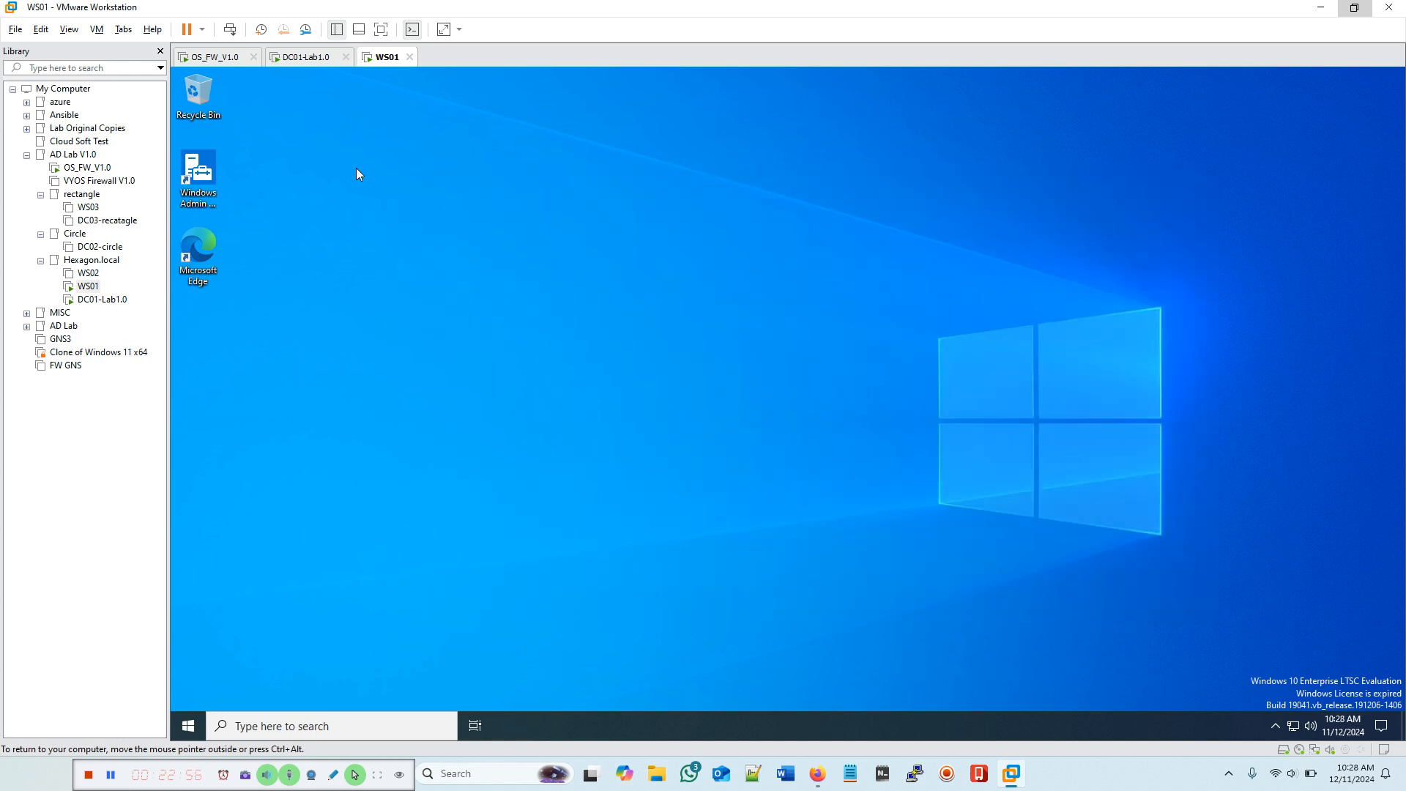
Step: Sign the current user out of WS01 and switch to DC01
{"action": "left_click", "coordinate": [229, 29]}
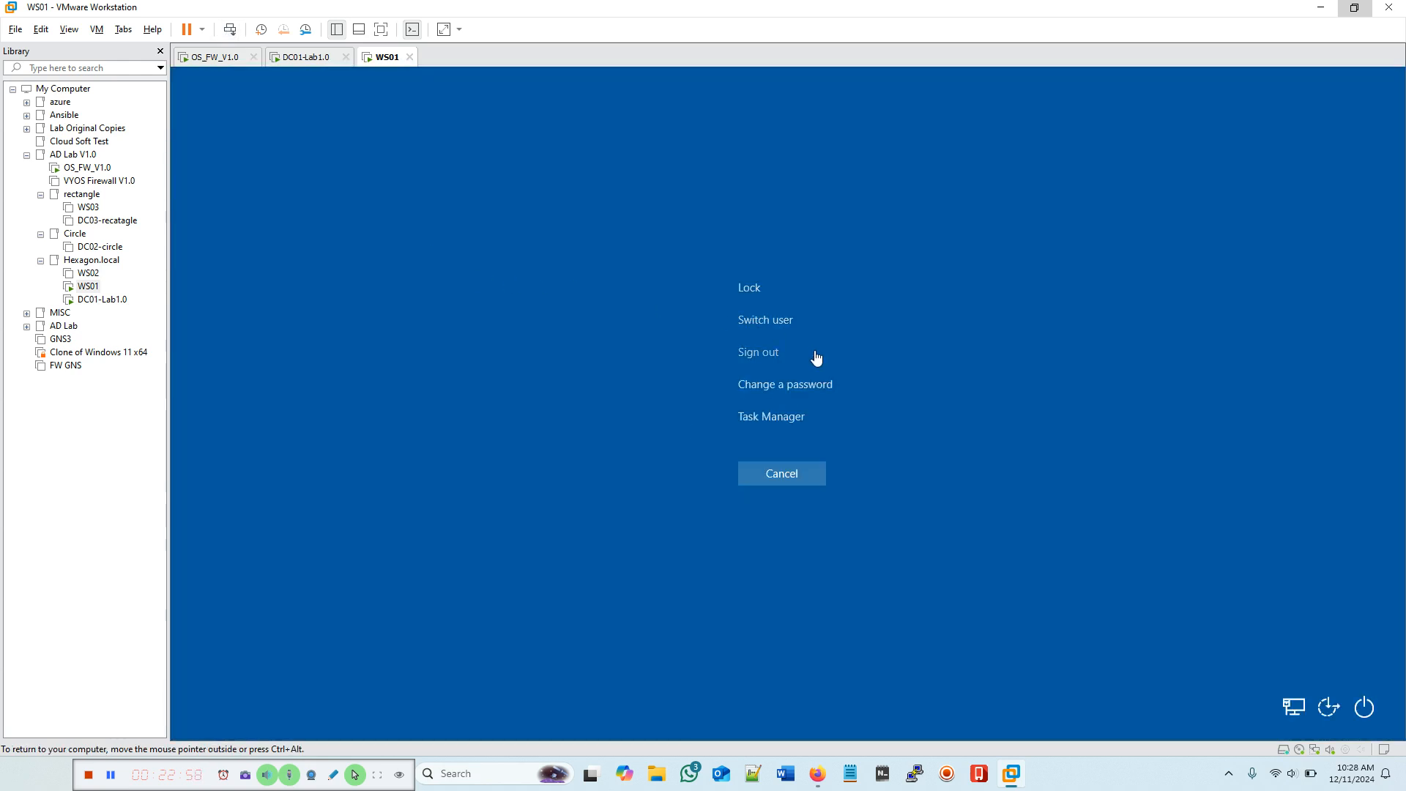
{"action": "left_click", "coordinate": [764, 355]}
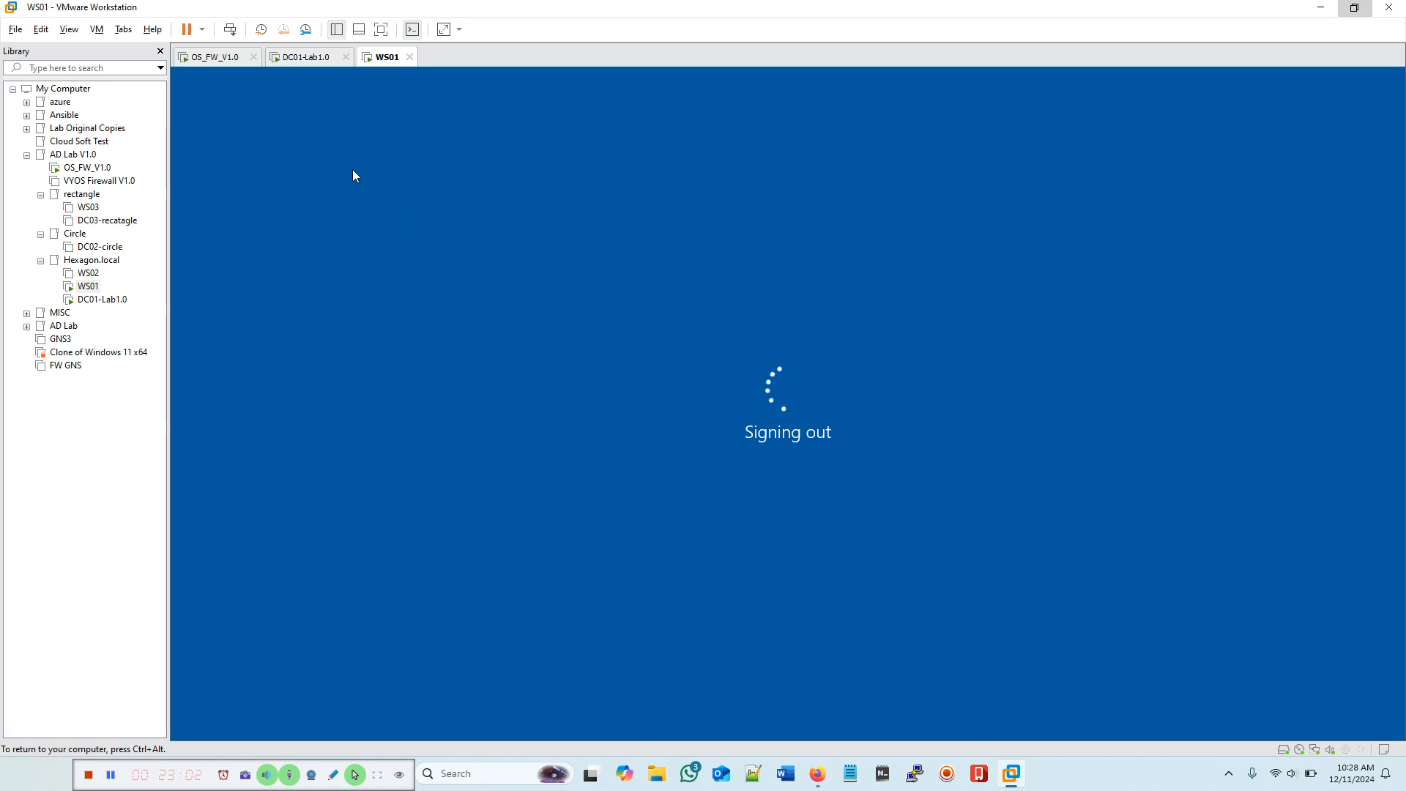
{"action": "left_click", "coordinate": [306, 57]}
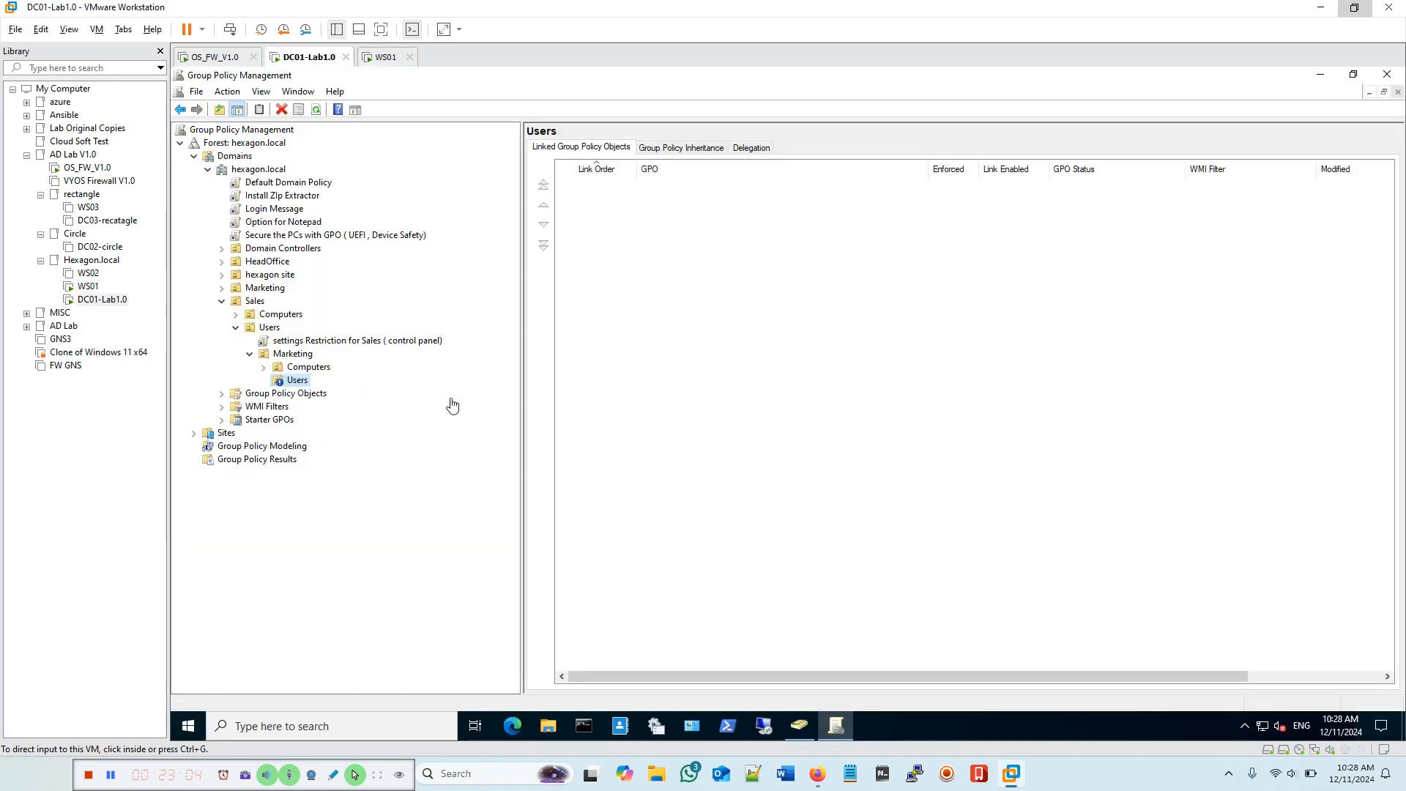
Step: Browse Sales > Users in Active Directory Users and Computers on DC01 for a test account, then go to WS01
{"action": "left_click", "coordinate": [798, 728]}
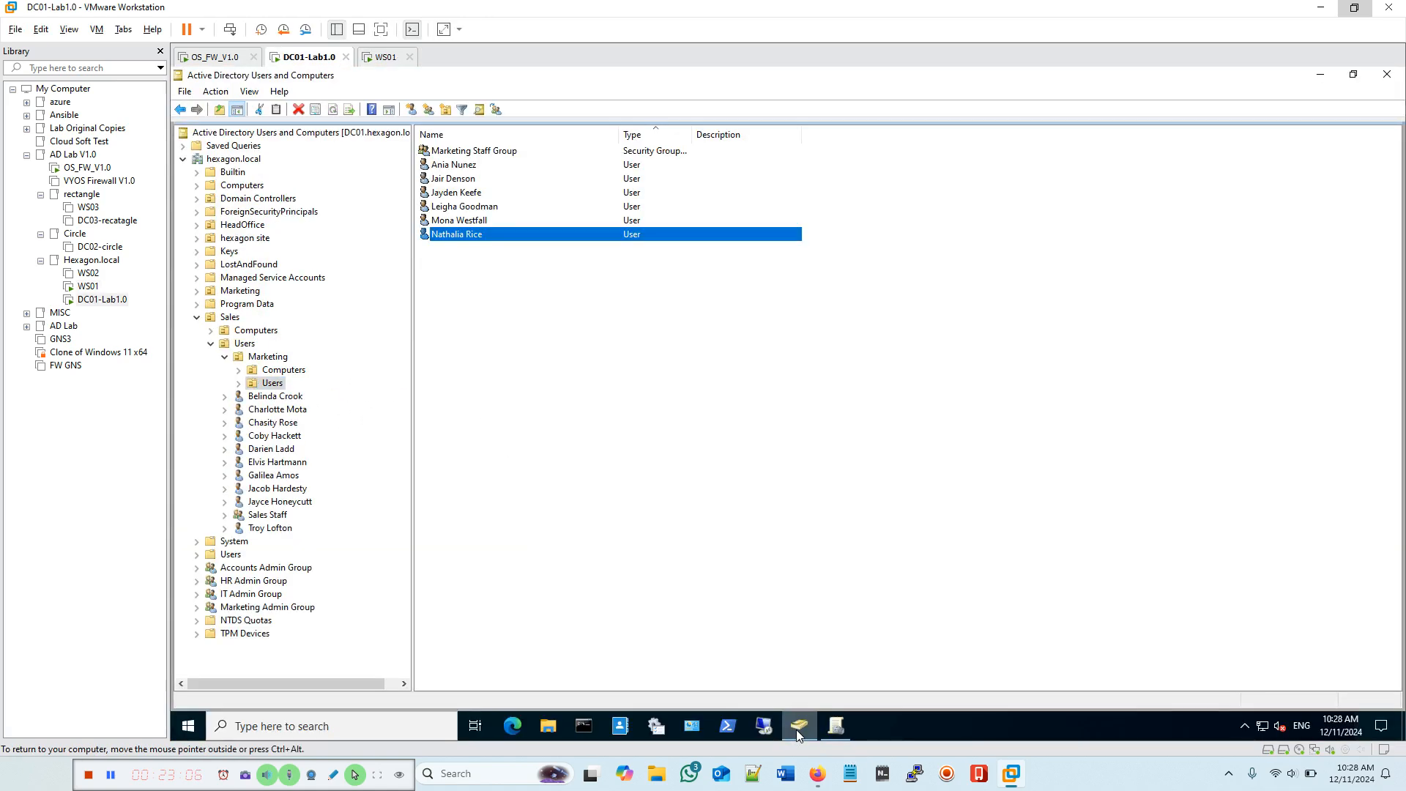
{"action": "left_click", "coordinate": [275, 398]}
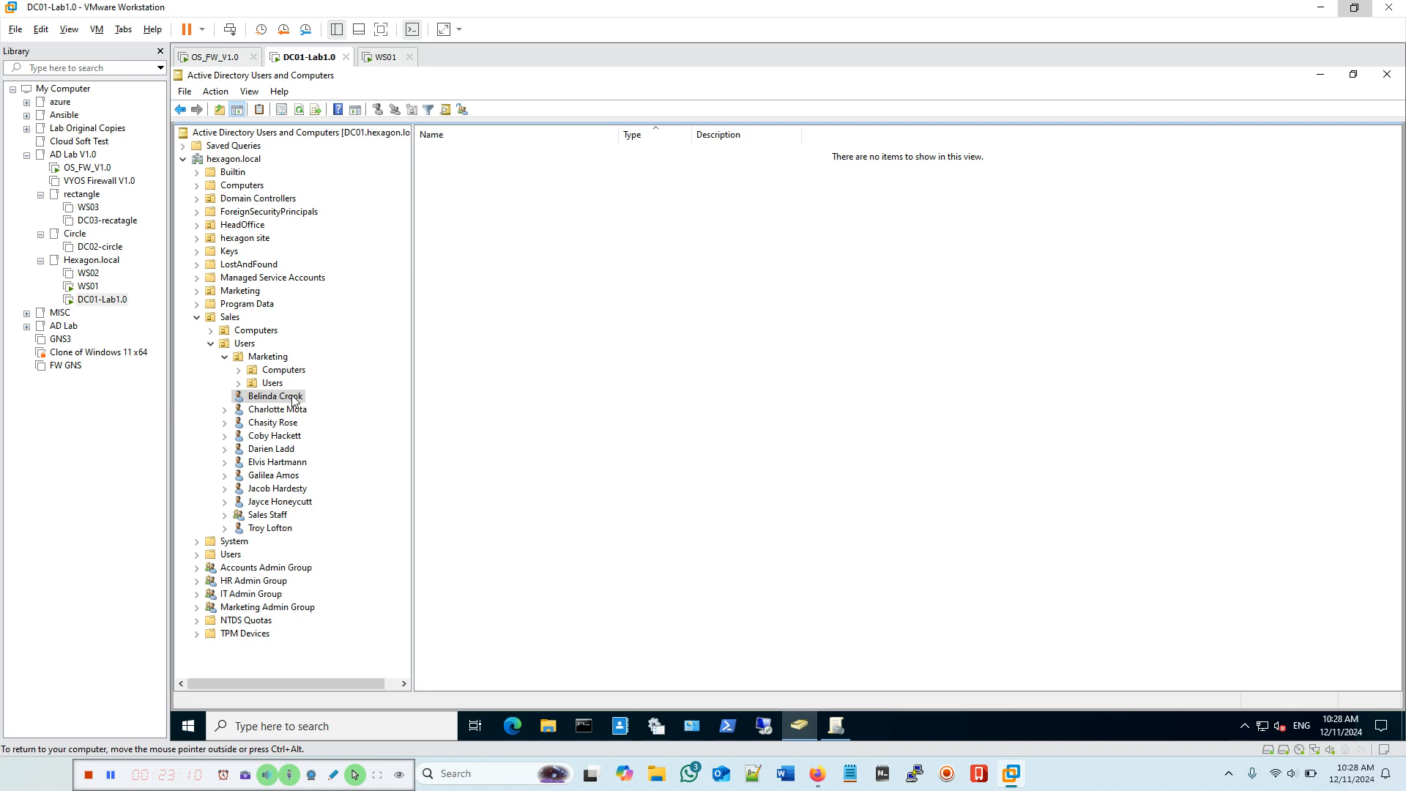
{"action": "left_click", "coordinate": [245, 343]}
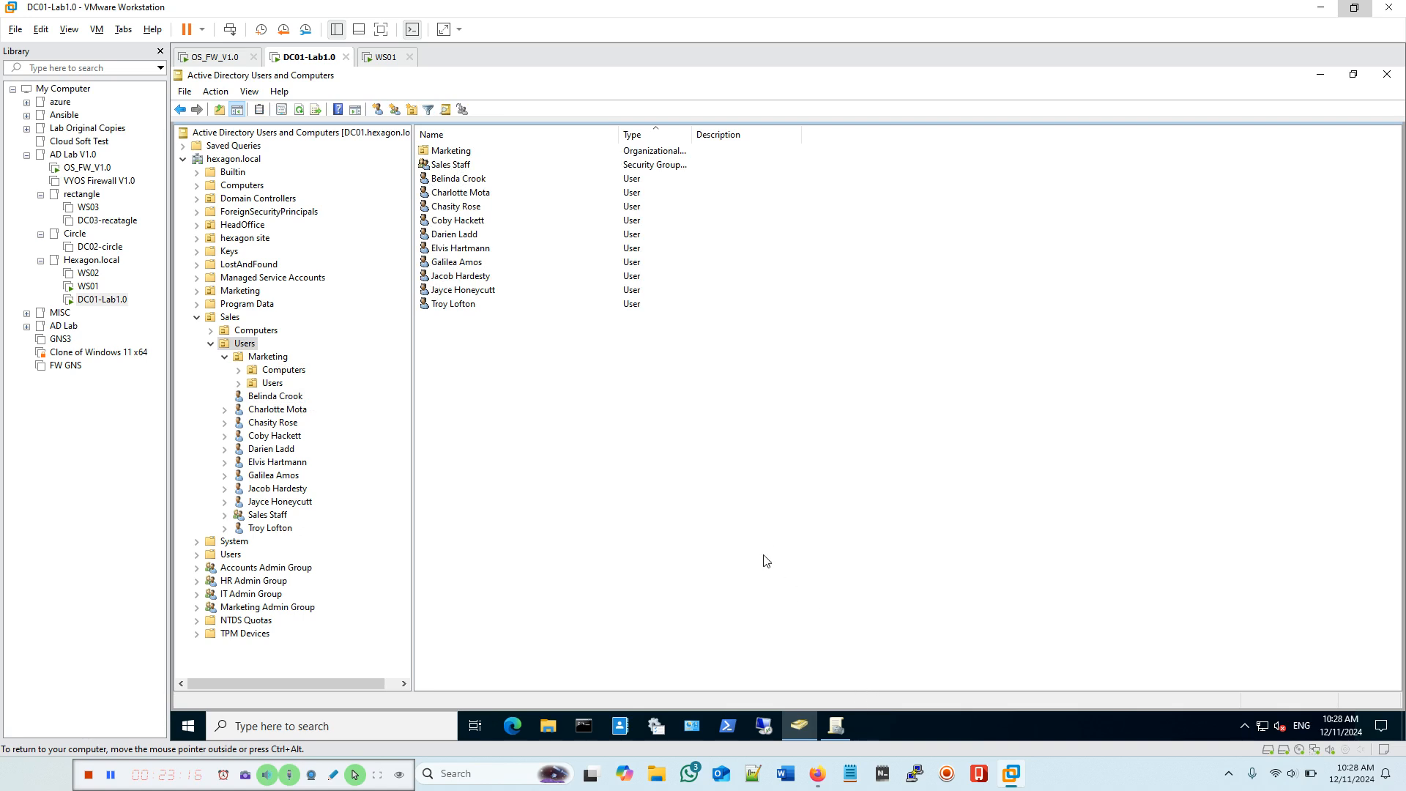
{"action": "left_click", "coordinate": [383, 57]}
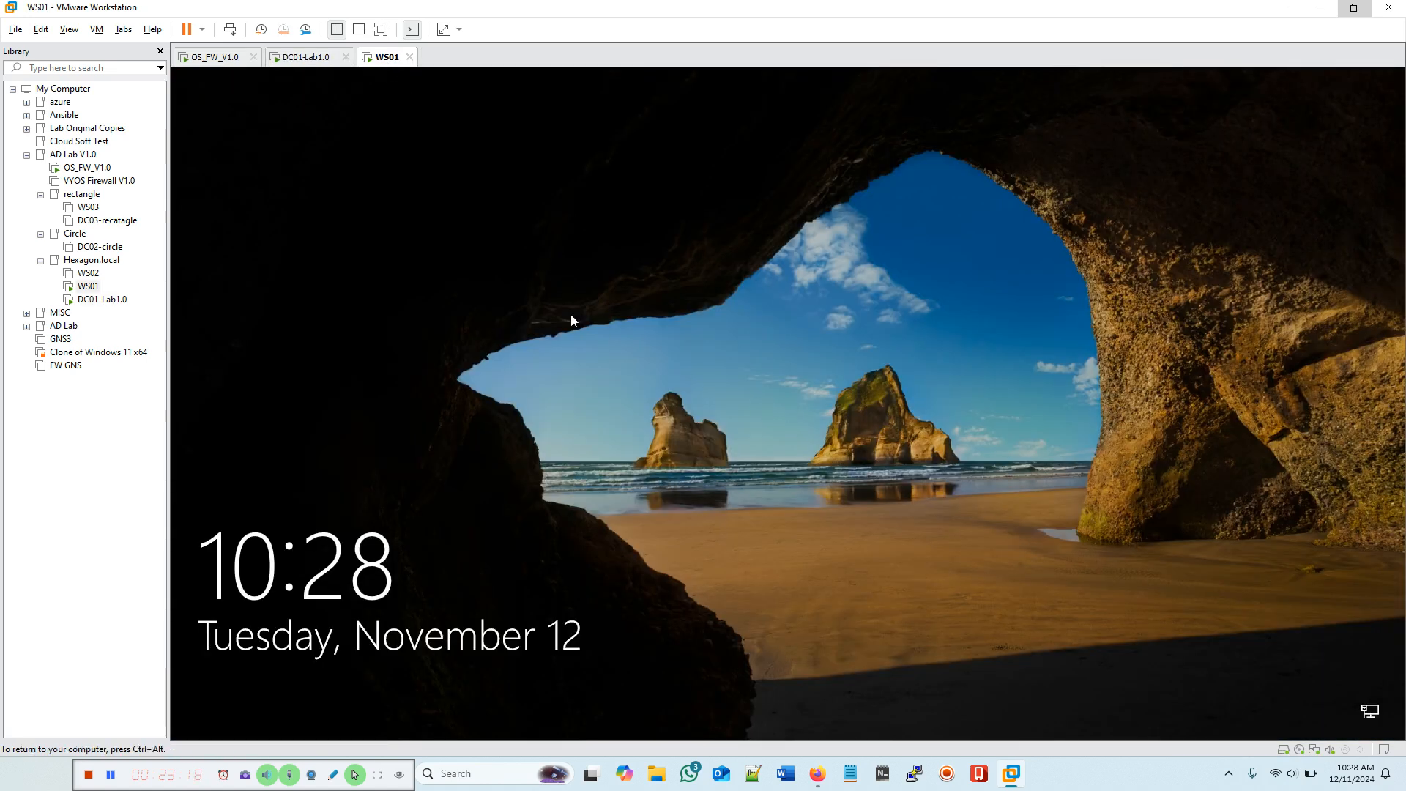
Step: Sign in to WS01 as a different user with the Sales user's username and password
{"action": "left_click", "coordinate": [231, 30]}
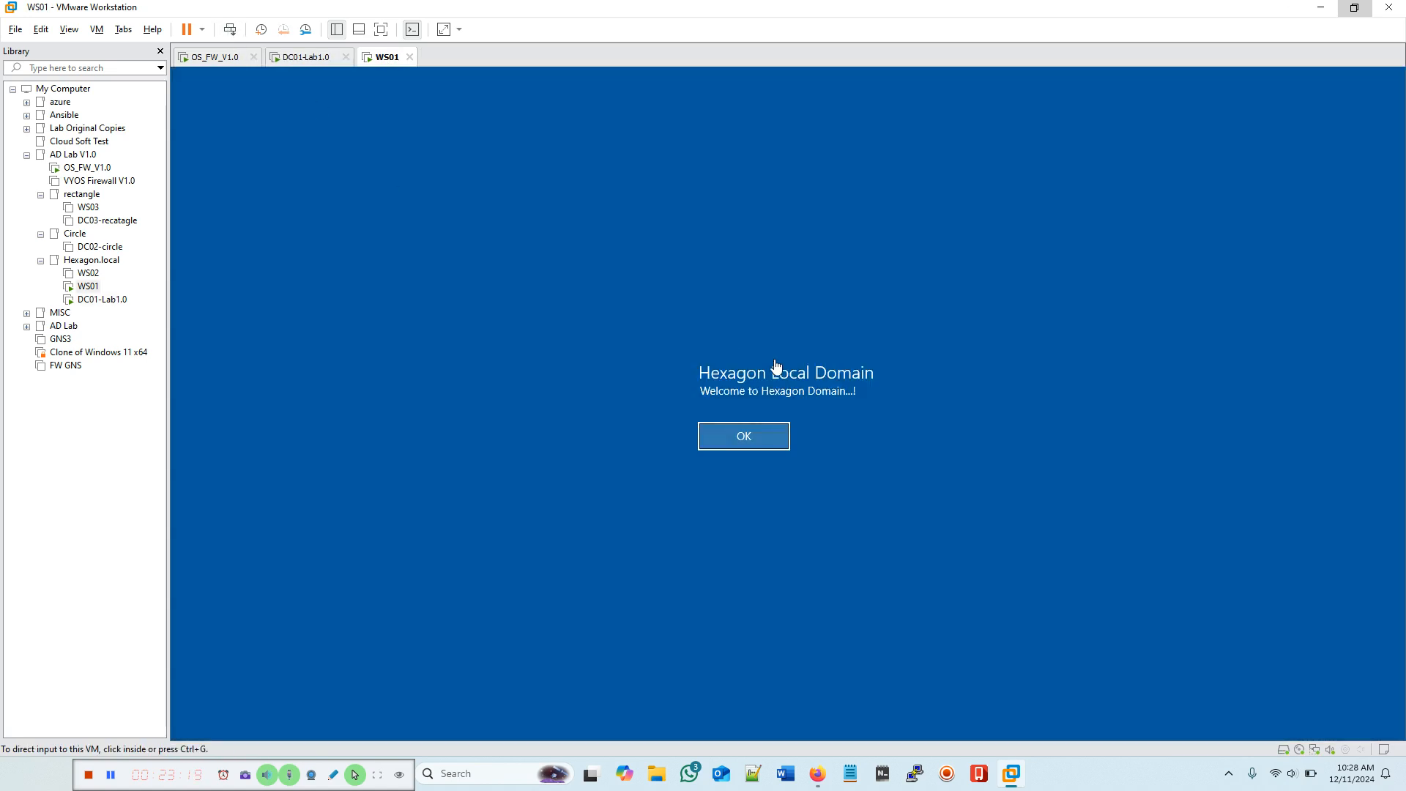
{"action": "left_click", "coordinate": [724, 442]}
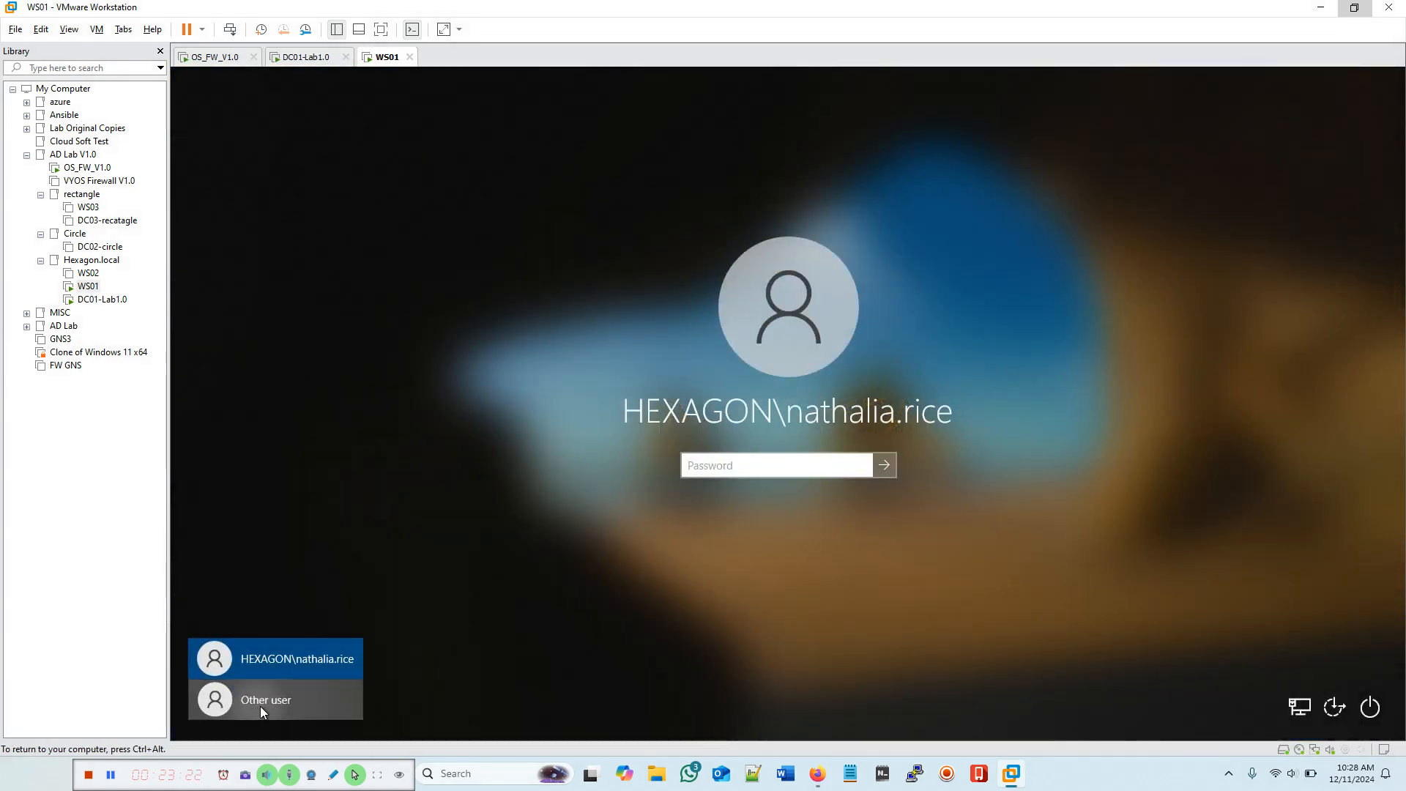
{"action": "left_click", "coordinate": [257, 703]}
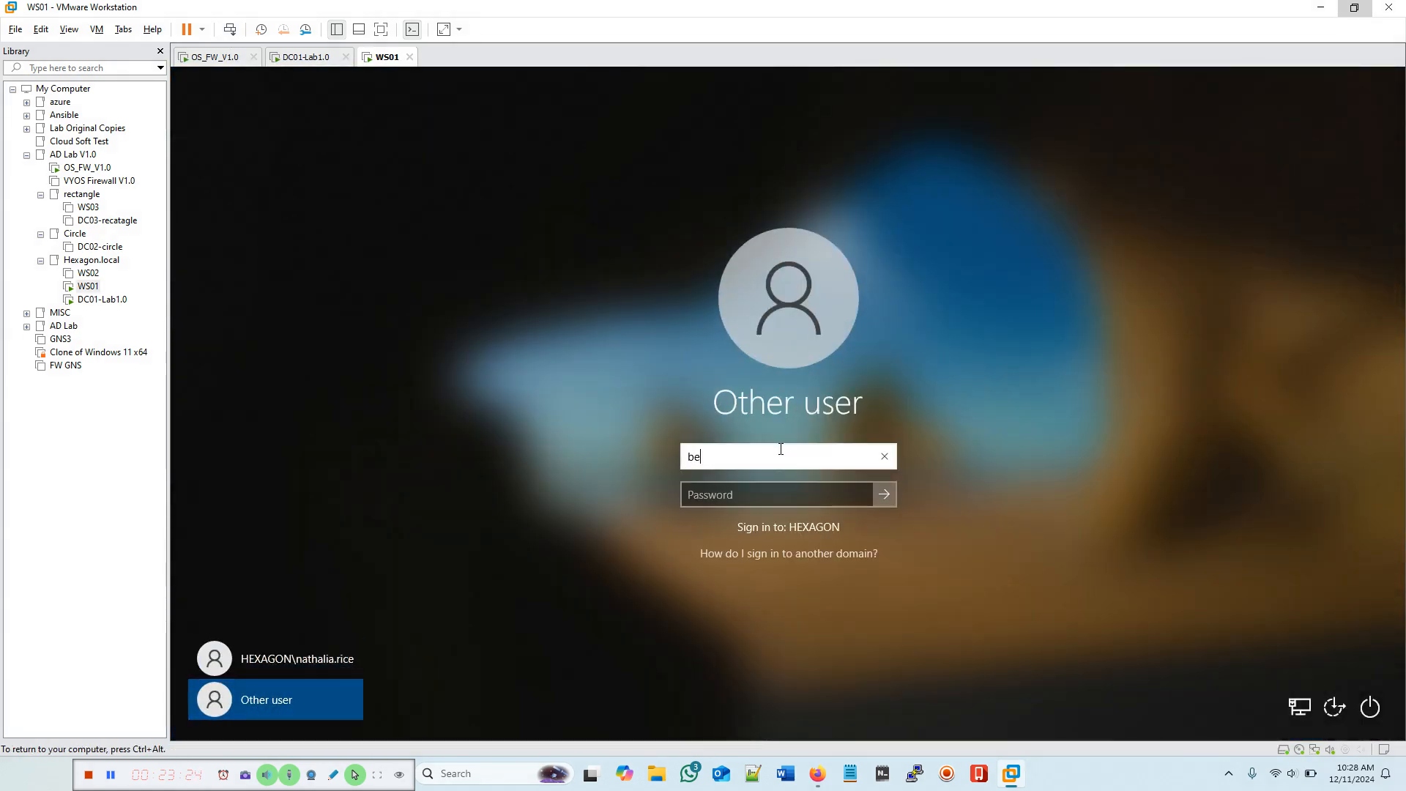
{"action": "left_click", "coordinate": [695, 495]}
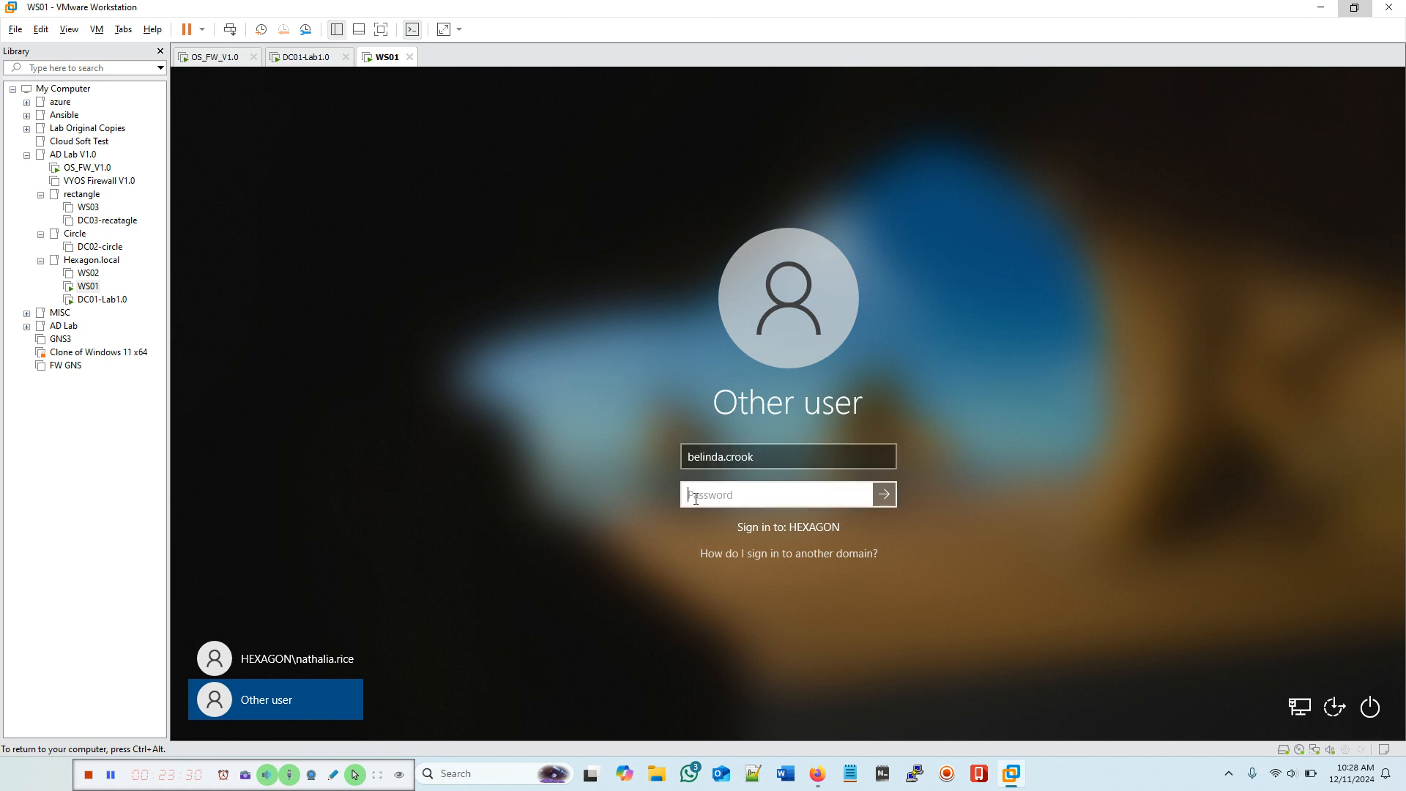
{"action": "type", "text": "••••••••••"}
{"action": "key", "text": "Return"}
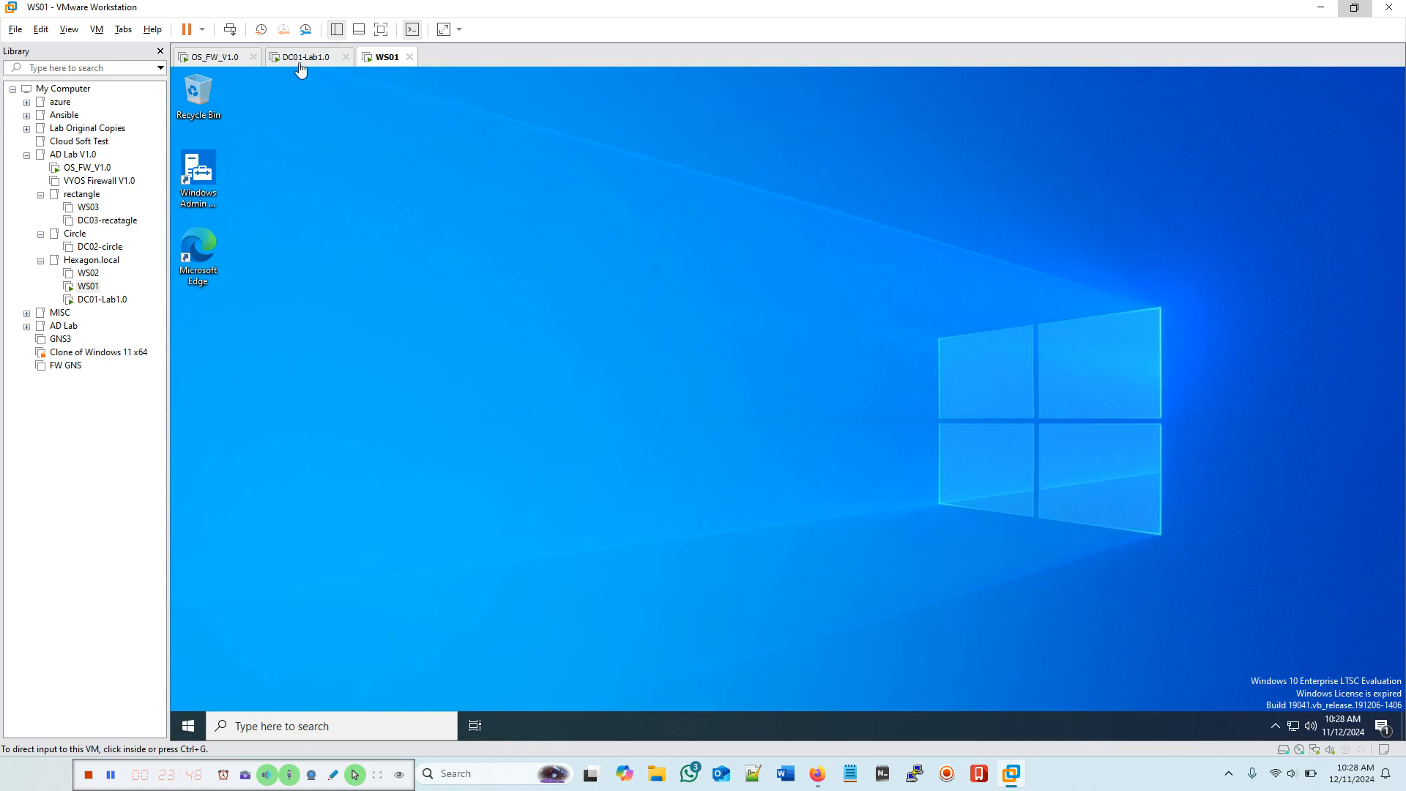
Step: Open Control Panel on WS01 and confirm Firewall and Network and Sharing Center are missing
{"action": "left_click", "coordinate": [300, 61]}
{"action": "left_click", "coordinate": [386, 60]}
{"action": "left_click", "coordinate": [261, 723]}
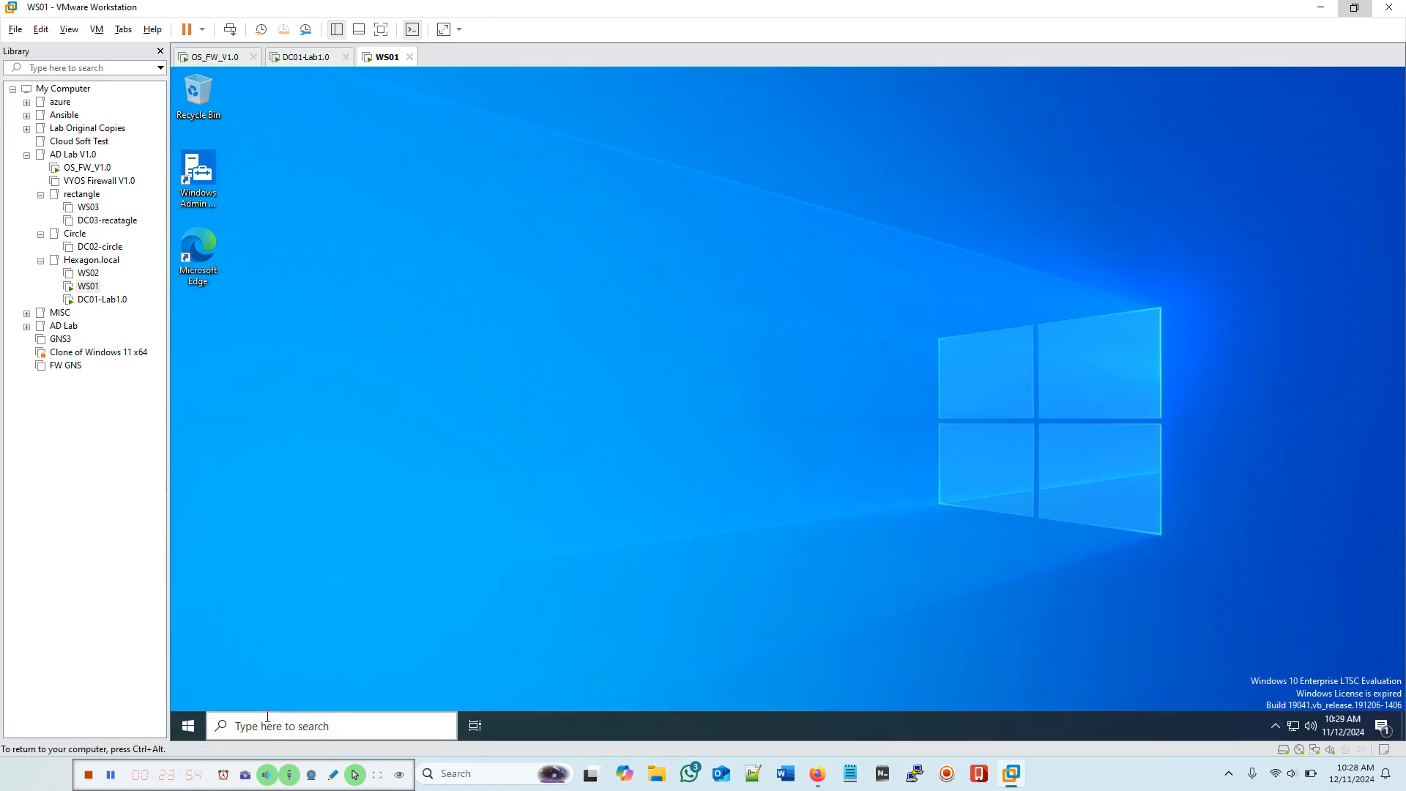
{"action": "type", "text": "cont"}
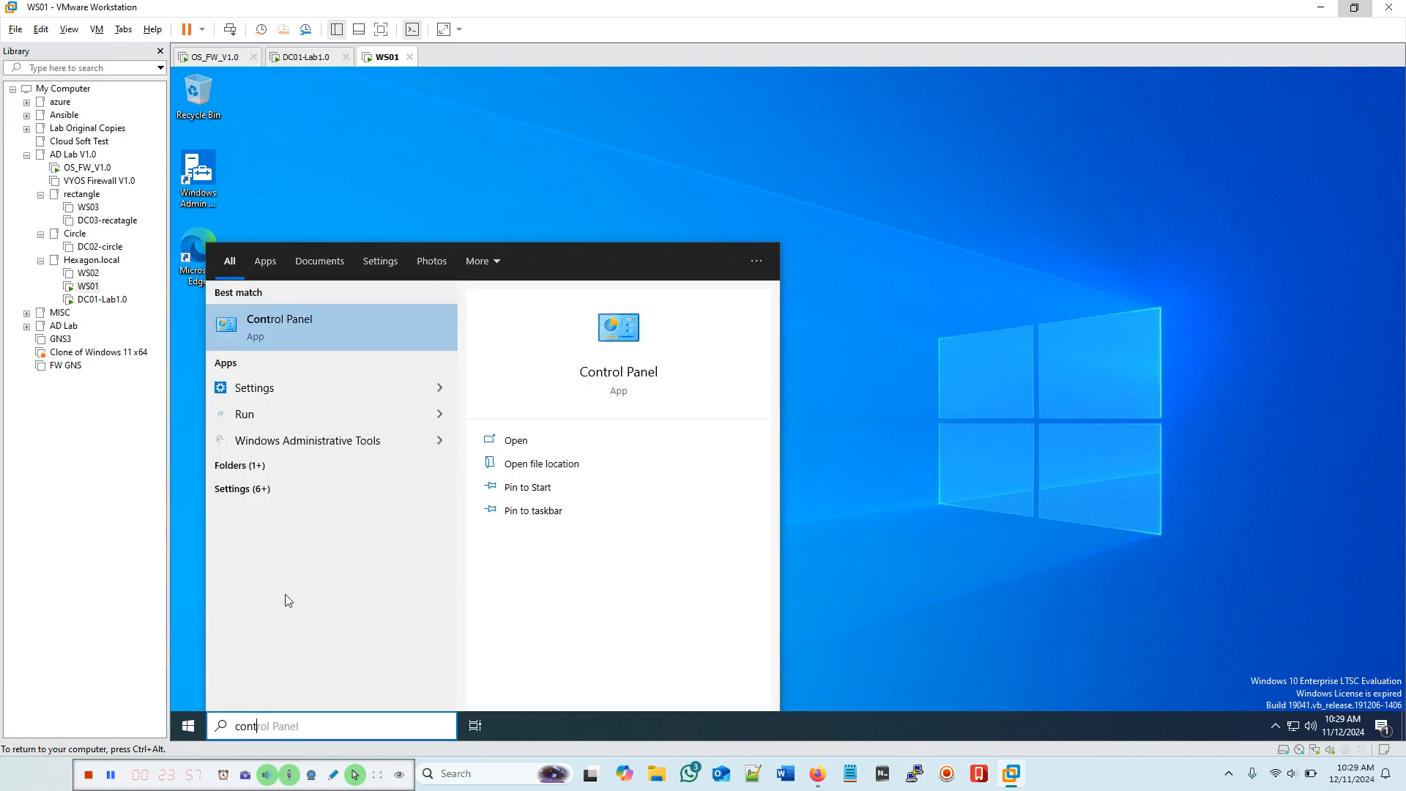
{"action": "left_click", "coordinate": [624, 381]}
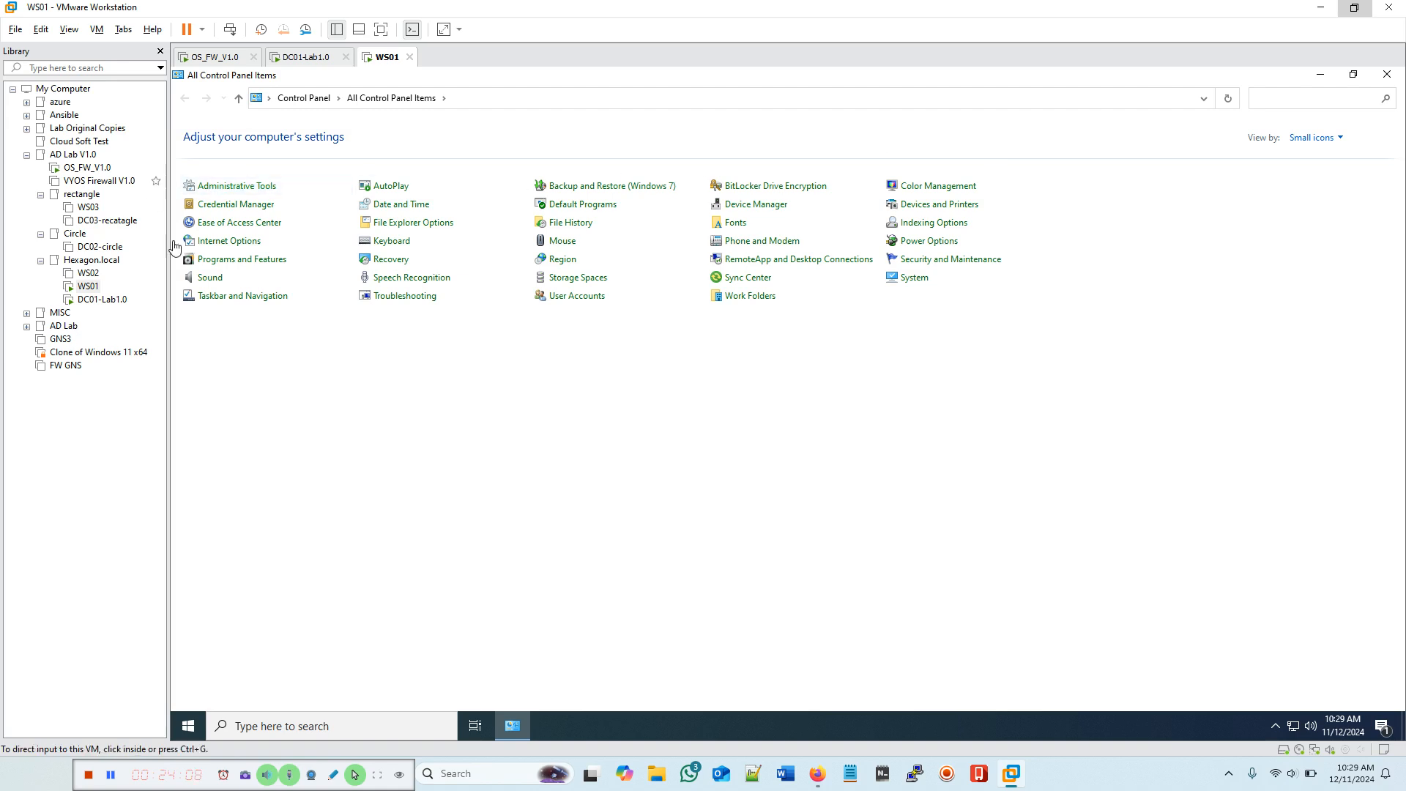
{"action": "left_click", "coordinate": [1388, 74]}
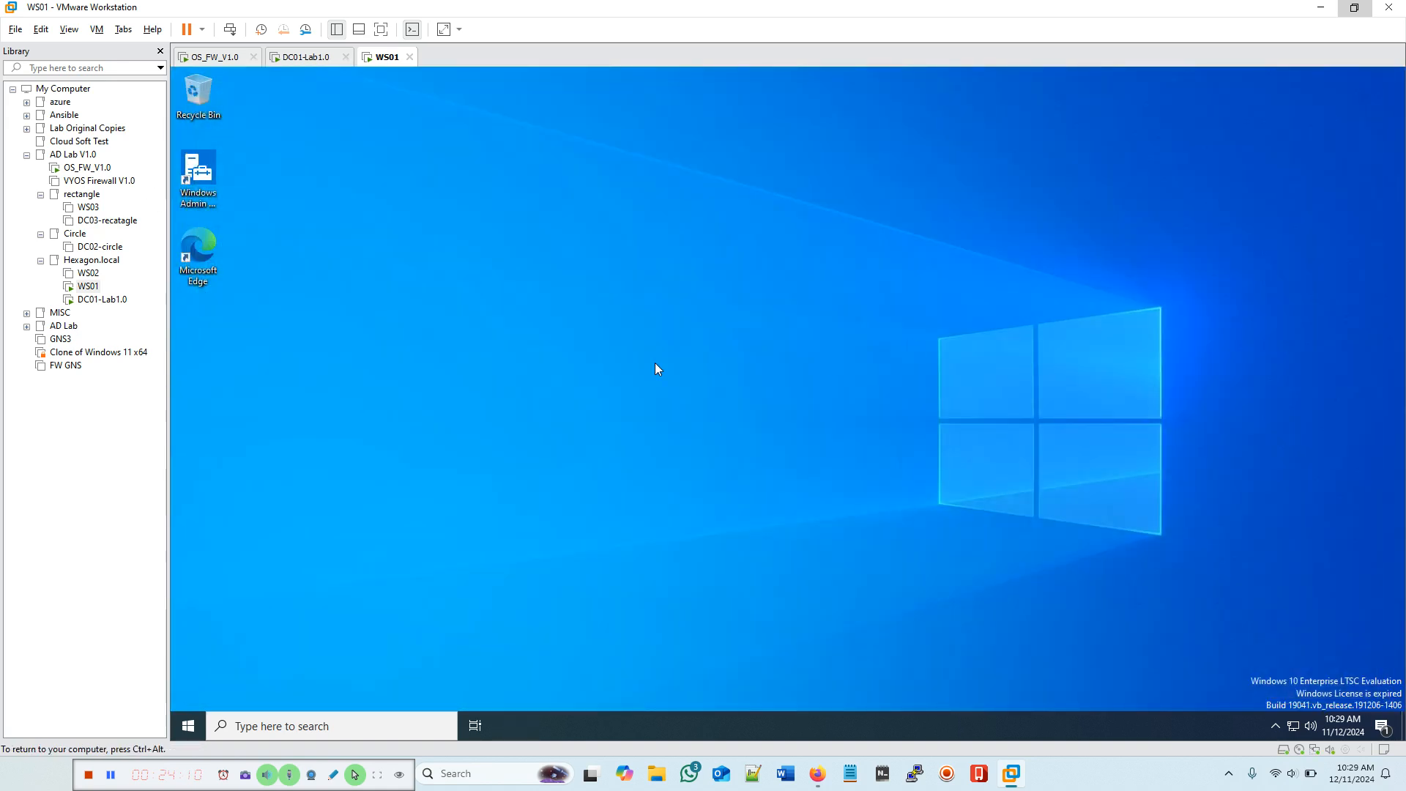
Step: In Group Policy Management on DC01, confirm Block Inheritance is still ticked on Marketing's Users OU
{"action": "left_click", "coordinate": [297, 65]}
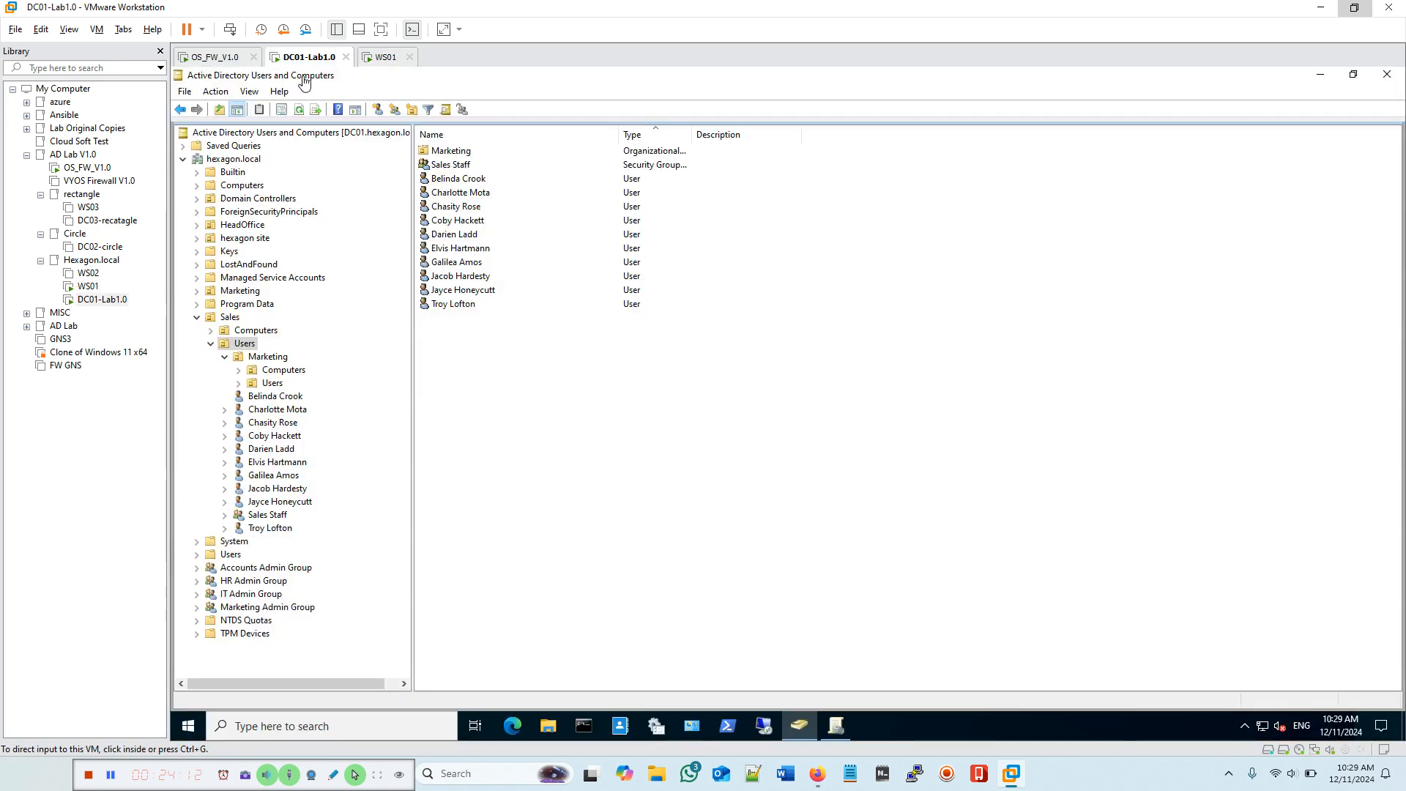
{"action": "left_click", "coordinate": [838, 726]}
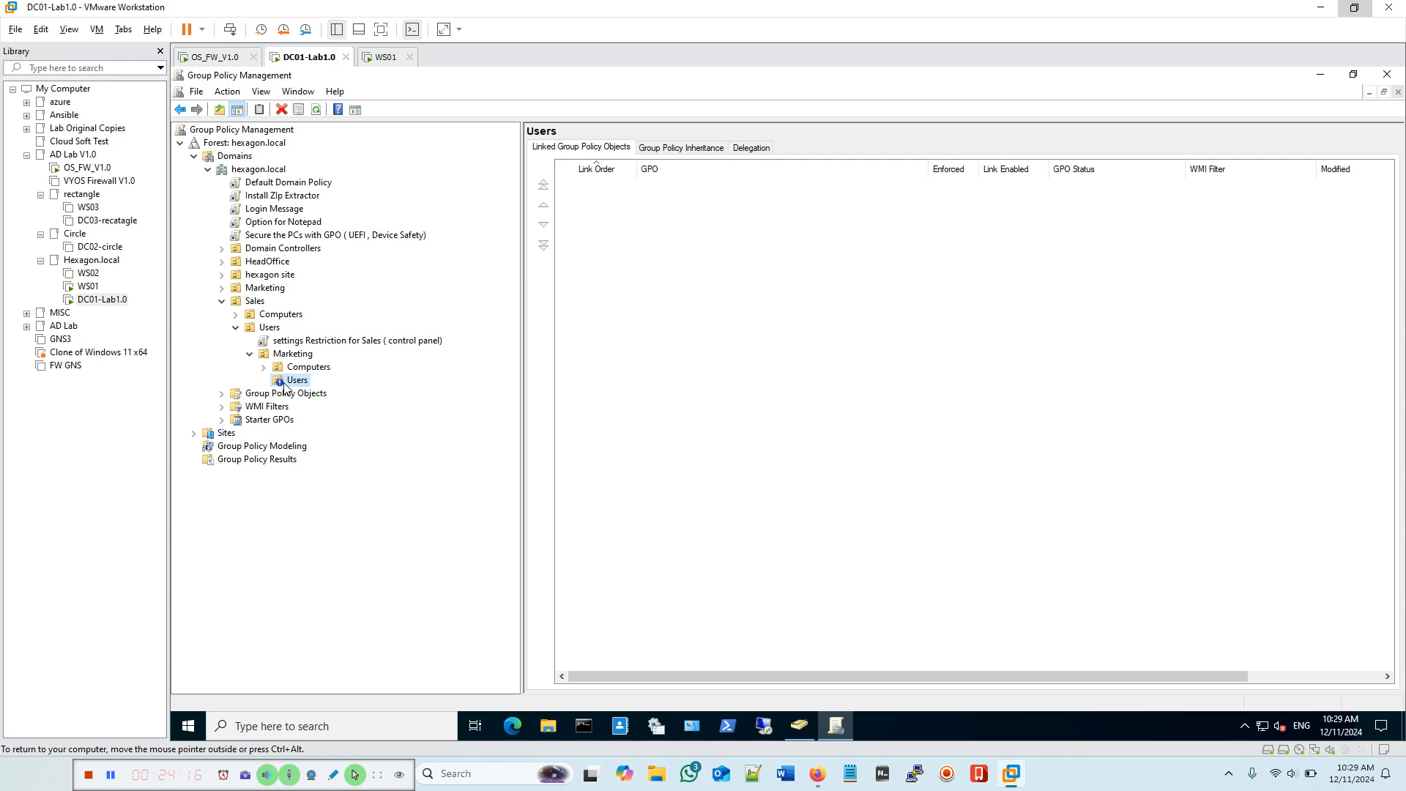
{"action": "right_click", "coordinate": [284, 389]}
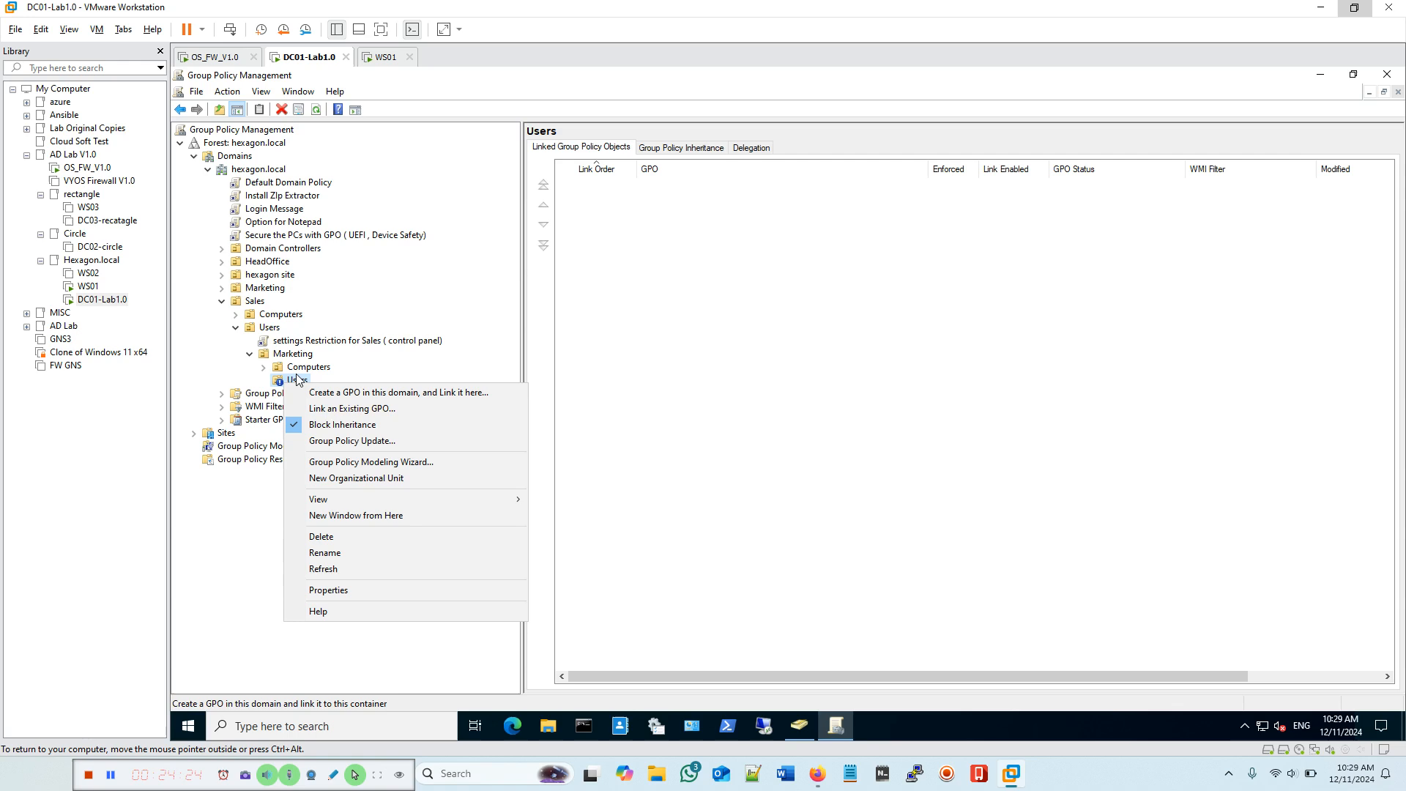
{"action": "left_click", "coordinate": [674, 392]}
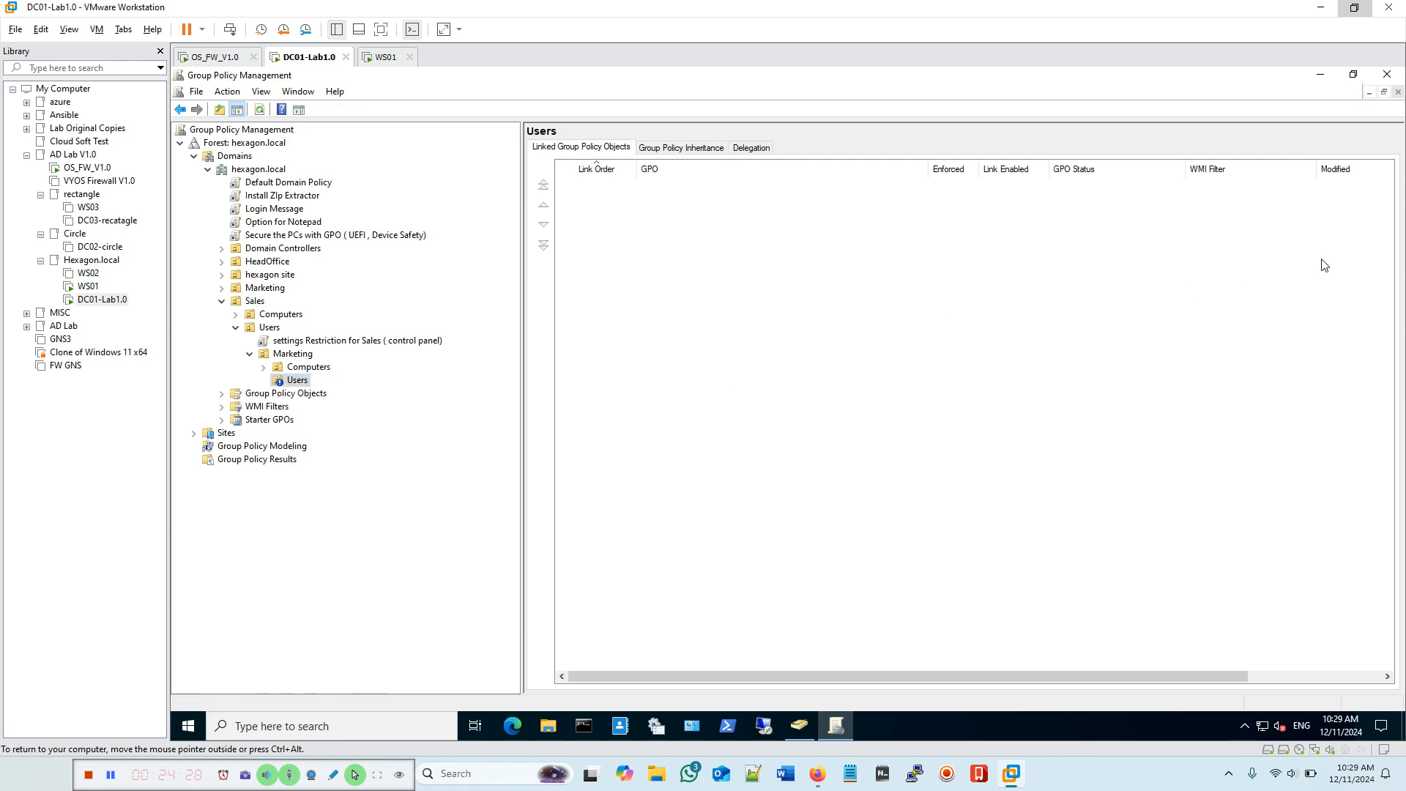